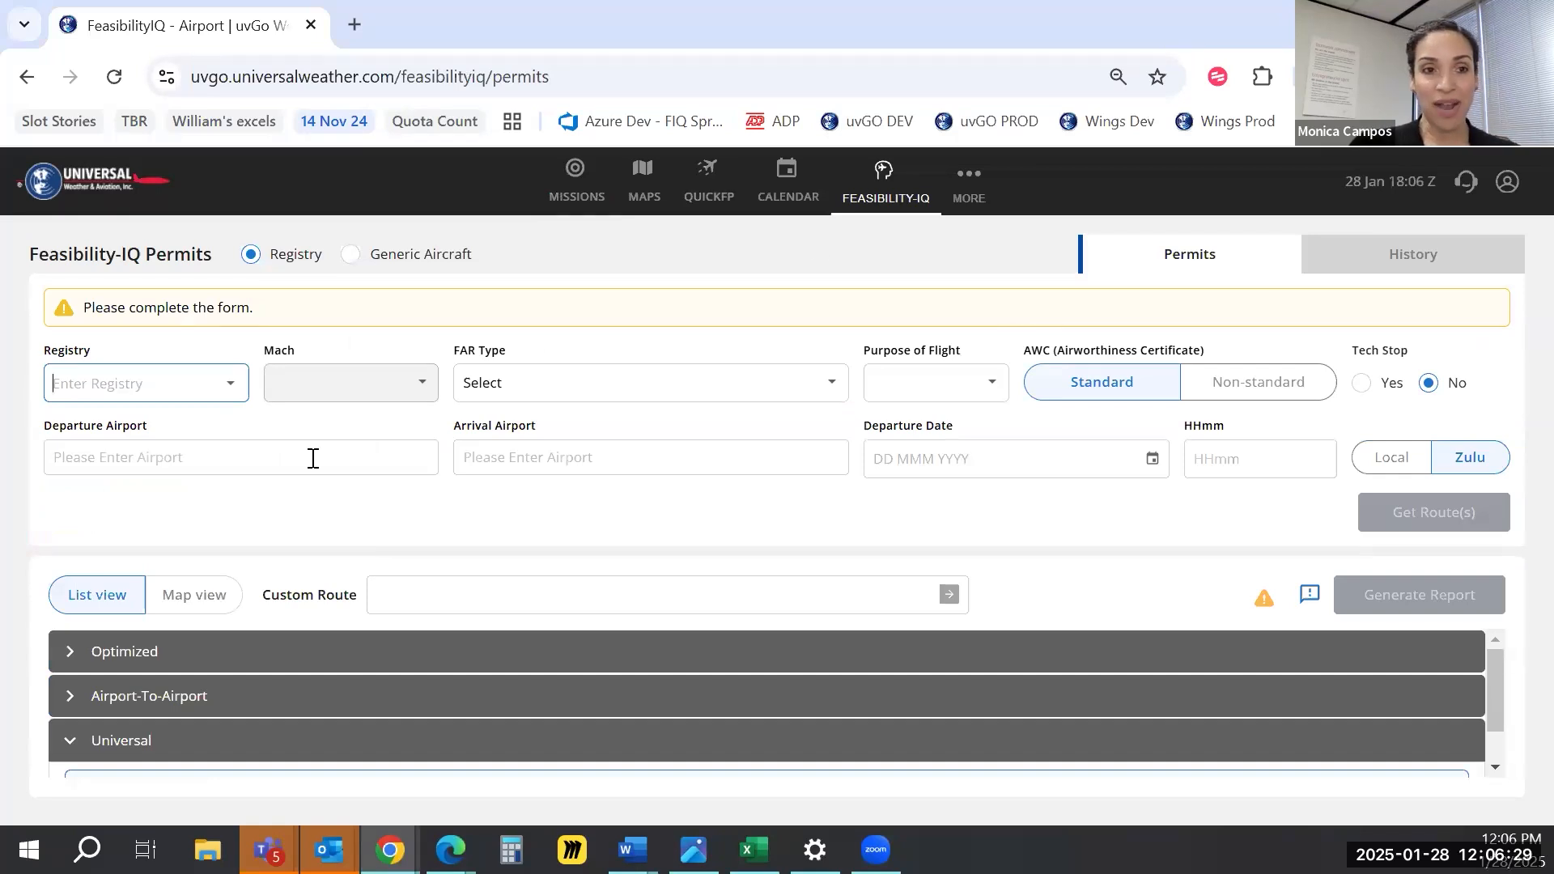
Choose N650UV as the aircraft registry for the permit request
click(234, 384)
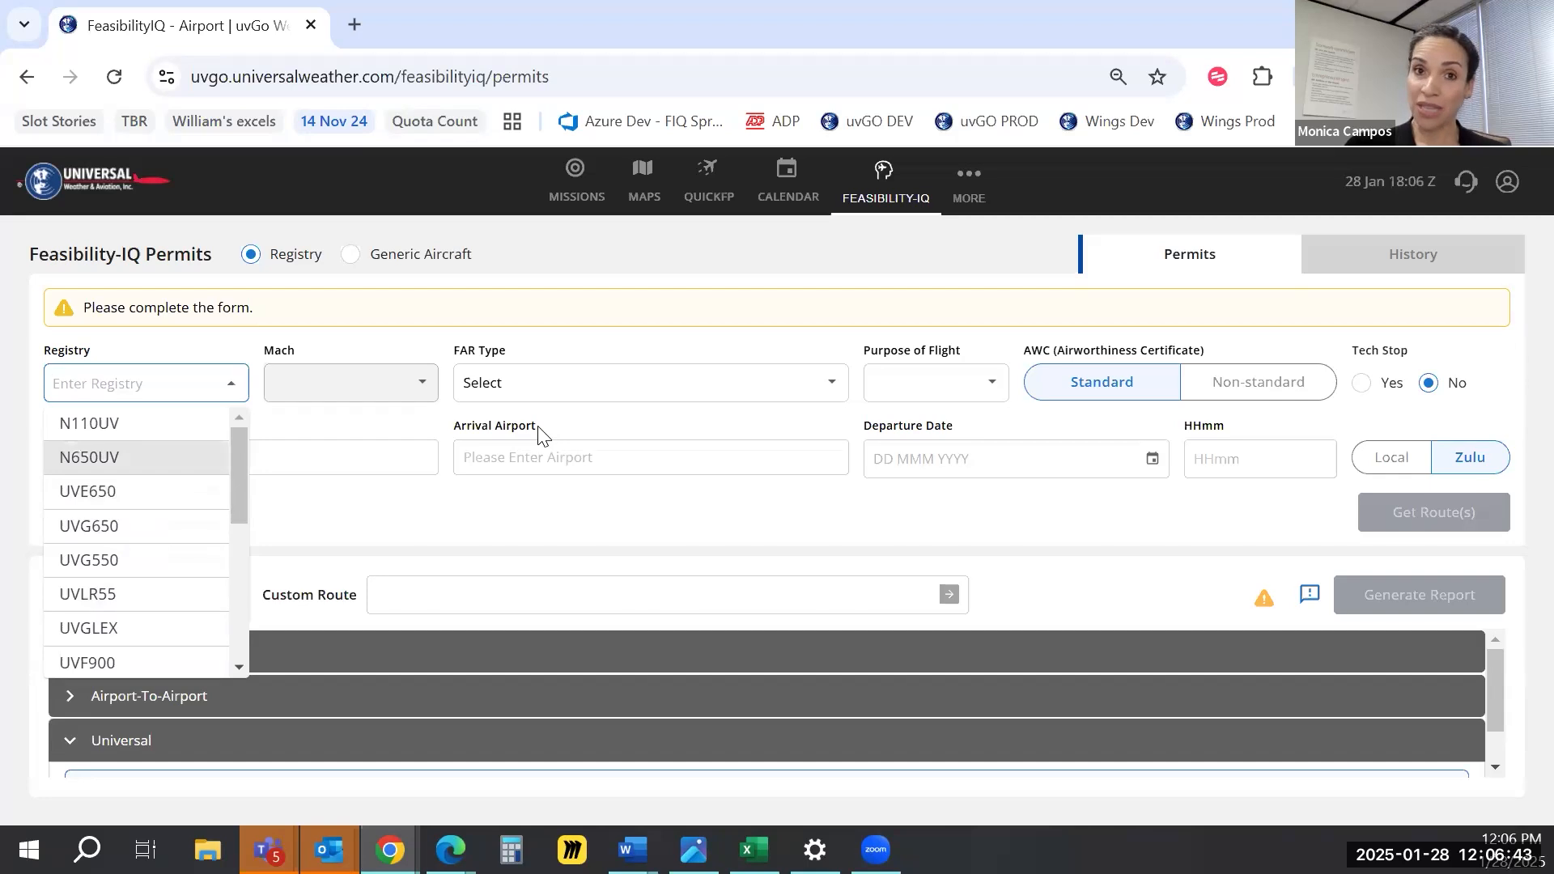
key(Return)
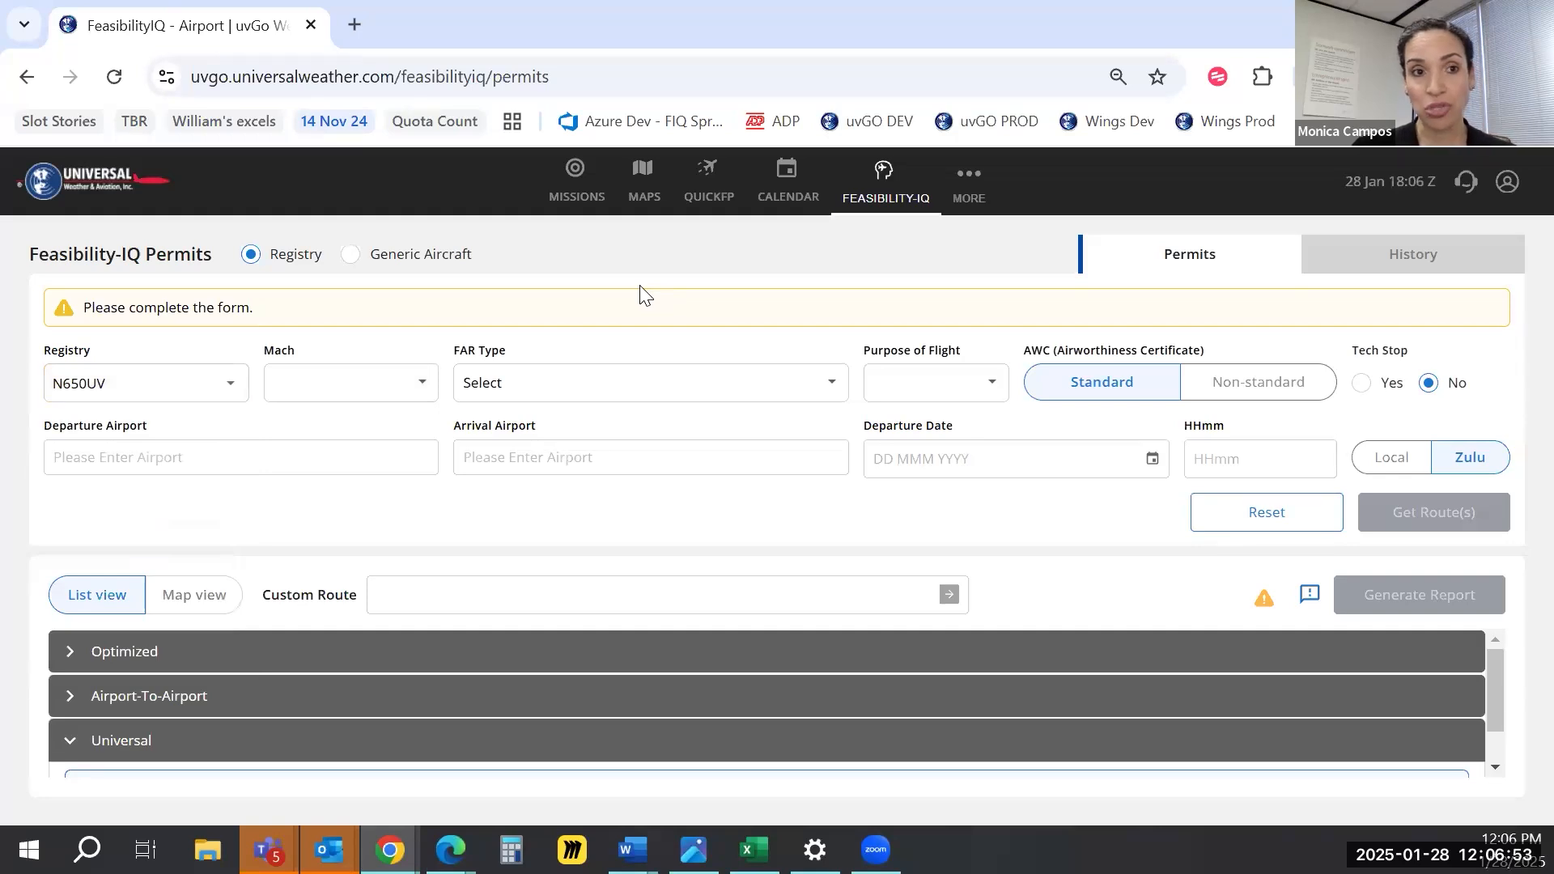
Switch the permit request to a generic aircraft and open the Generic Aircraft Finder
click(351, 255)
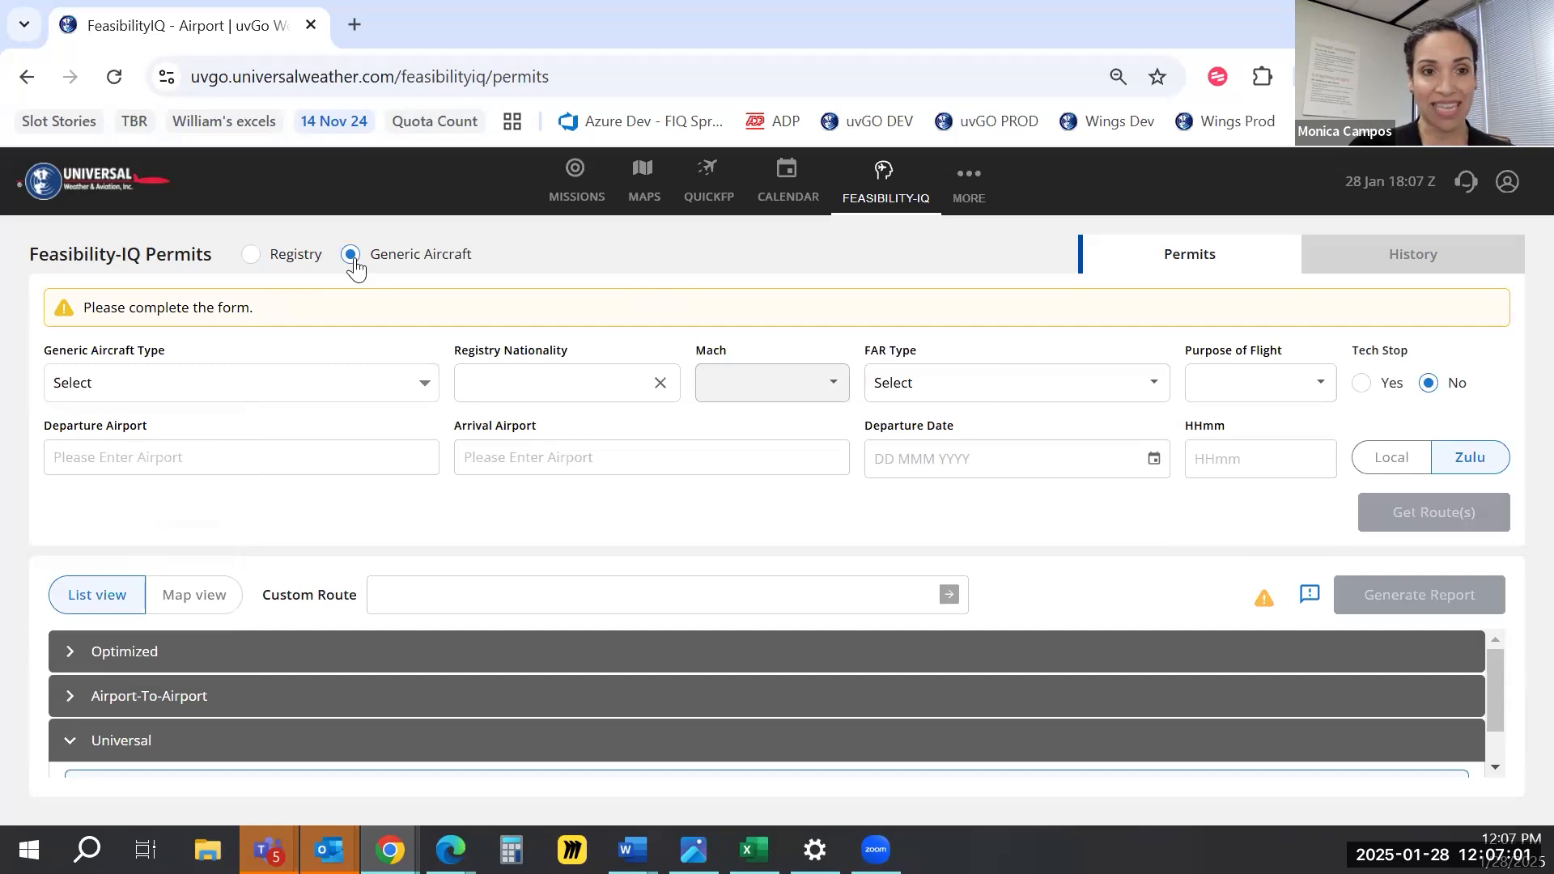
click(426, 386)
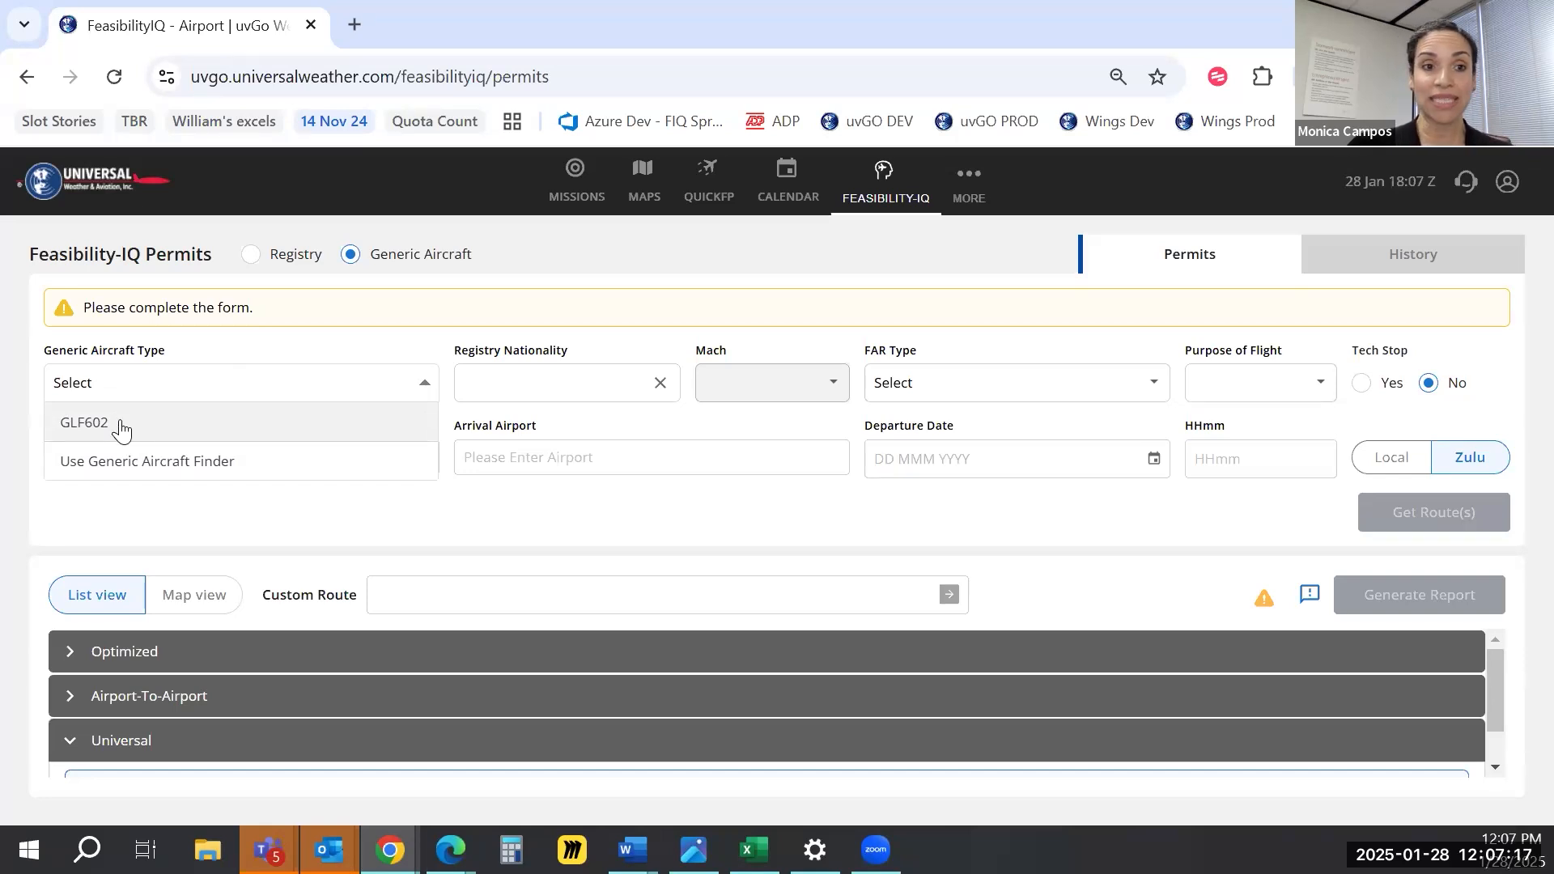
click(136, 463)
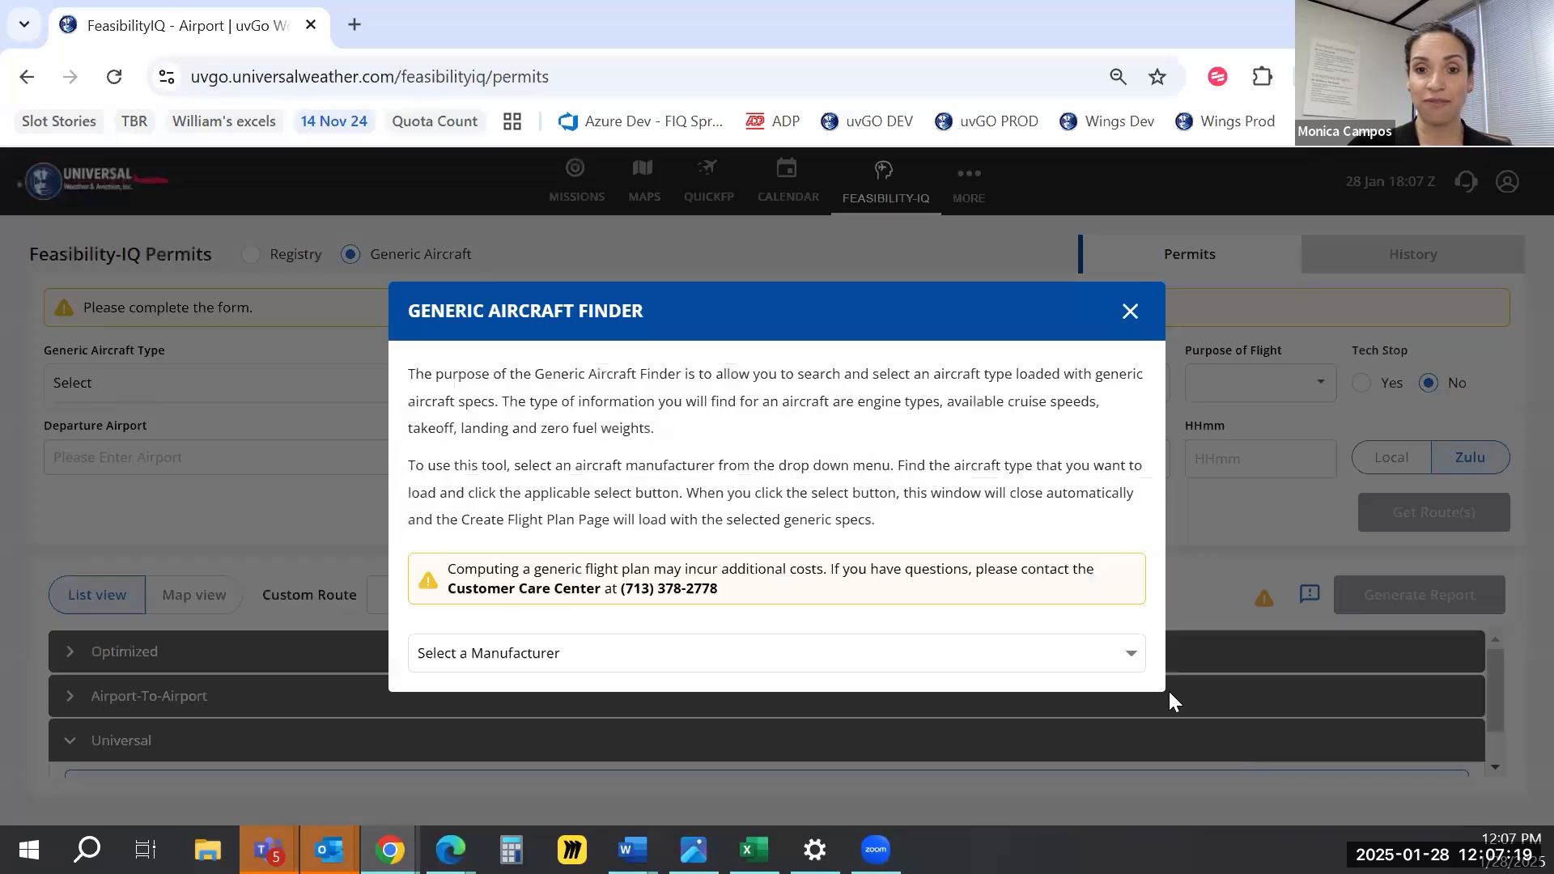
Choose Gulfstream as the manufacturer and select the G550 as the generic aircraft type
click(1132, 659)
scroll(957, 721, down, 7)
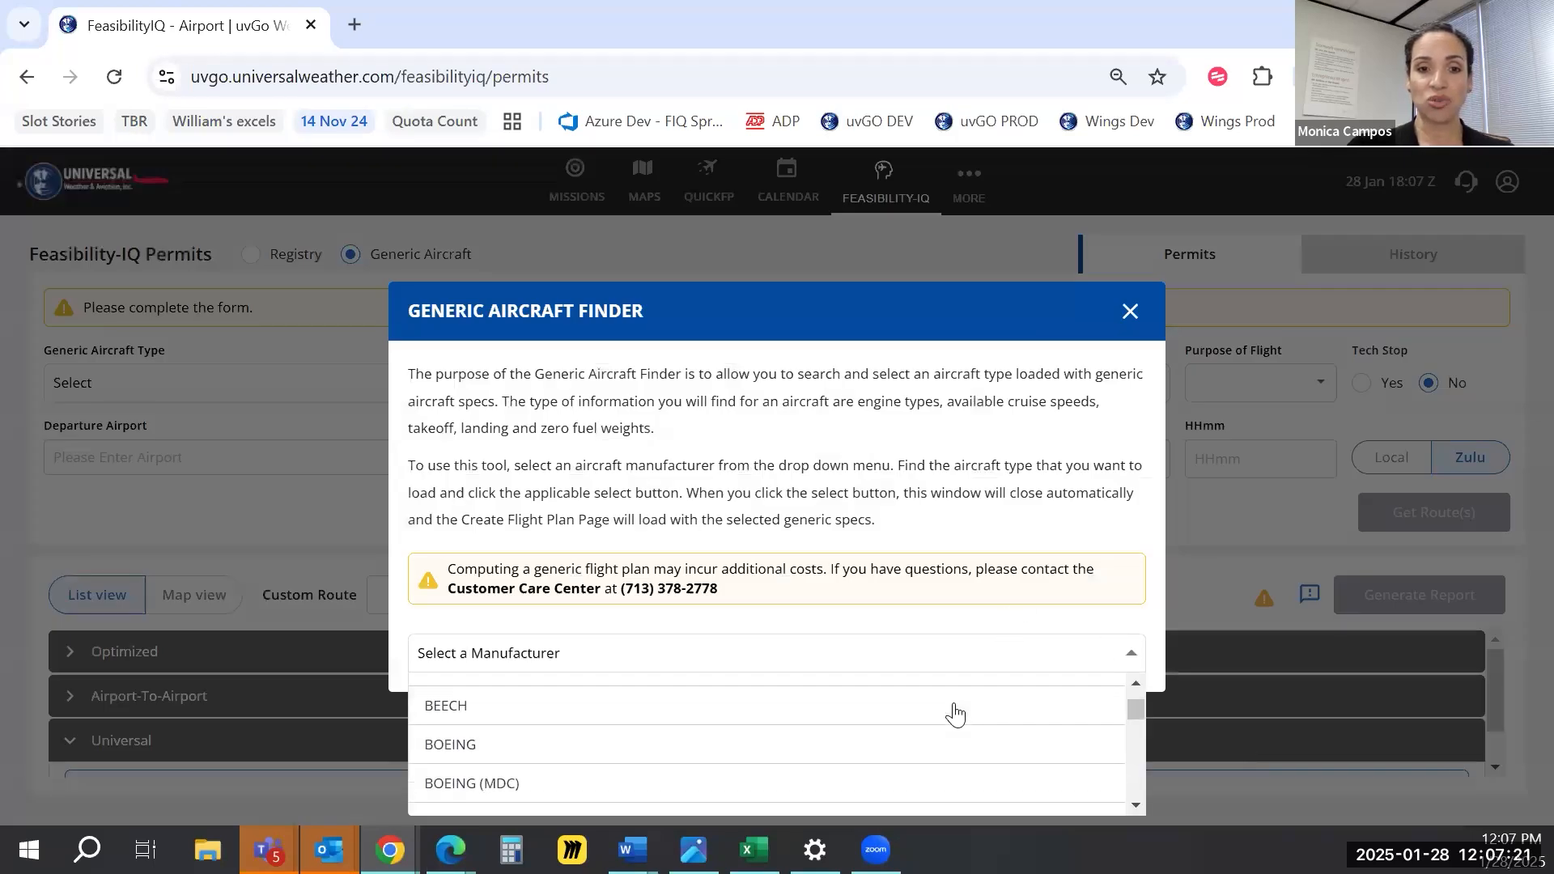
click(752, 702)
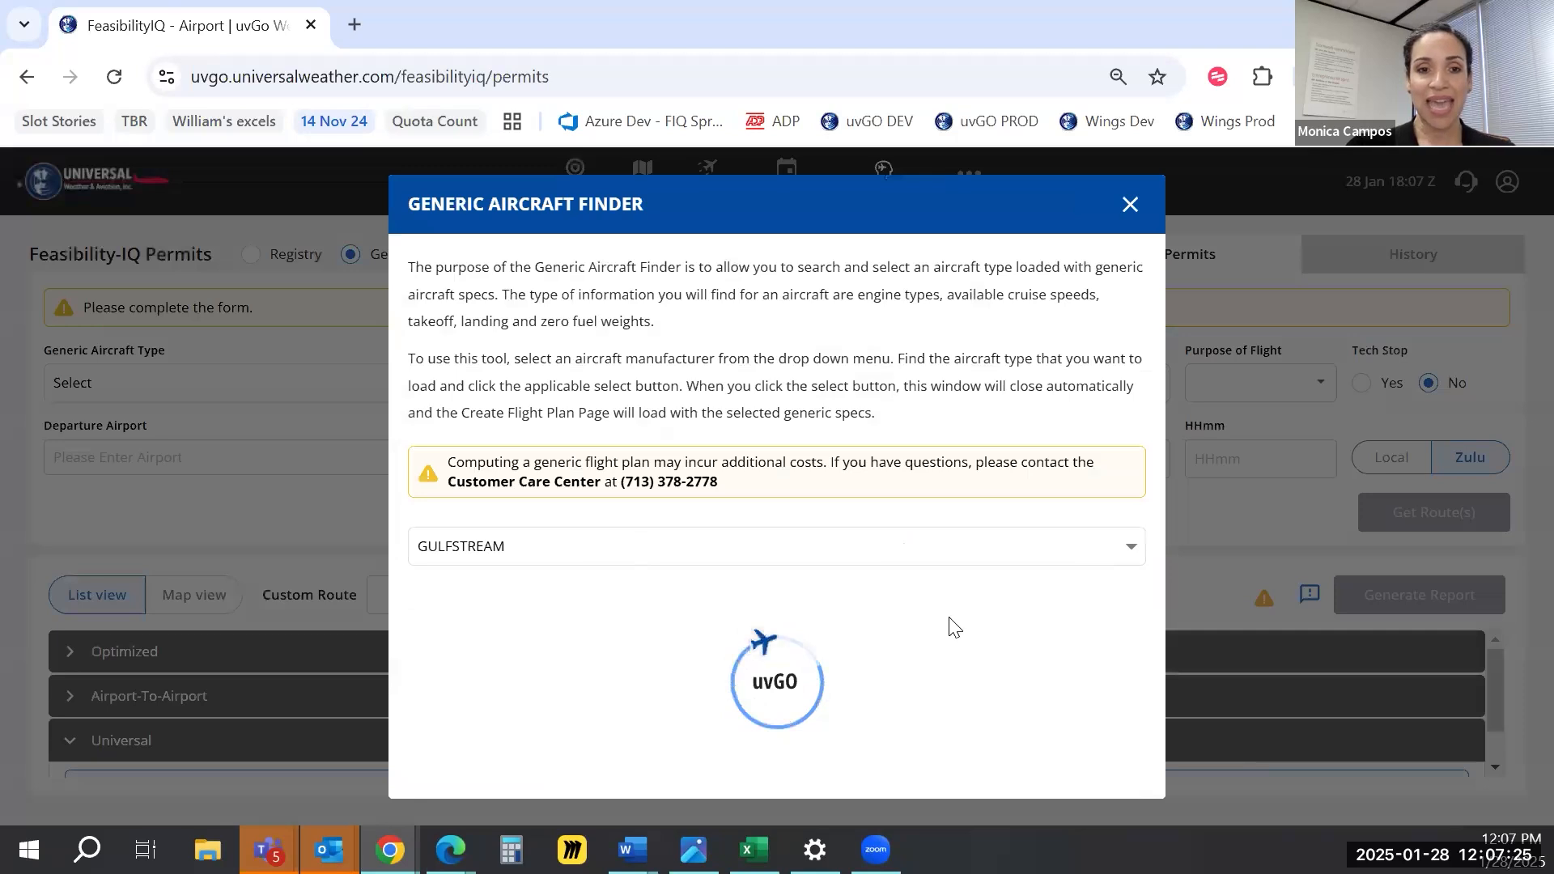
scroll(925, 640, down, 5)
scroll(925, 639, down, 7)
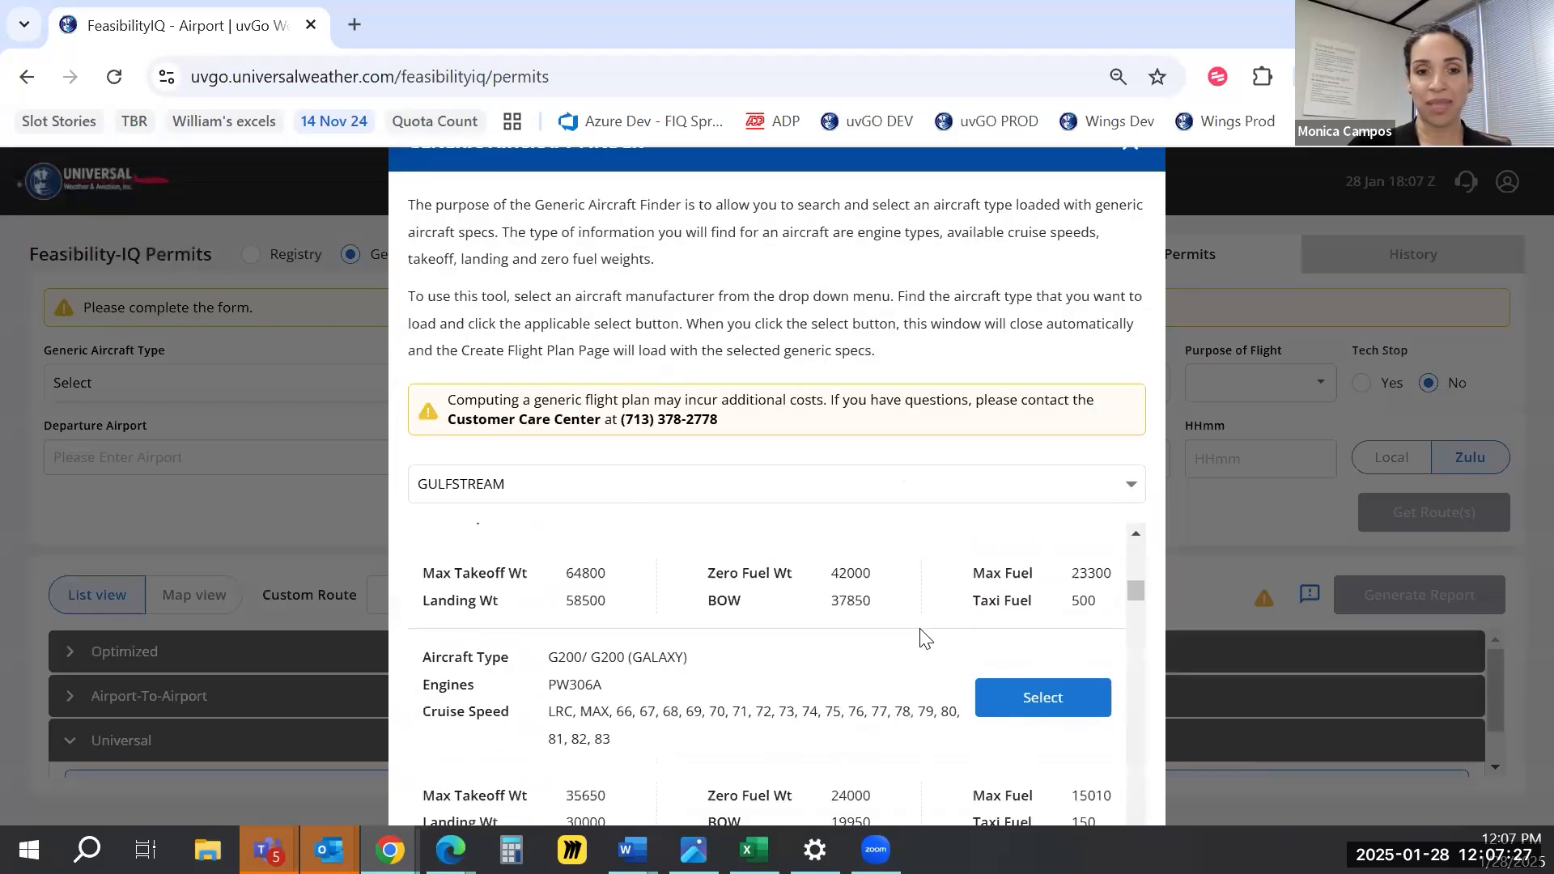
scroll(925, 639, down, 6)
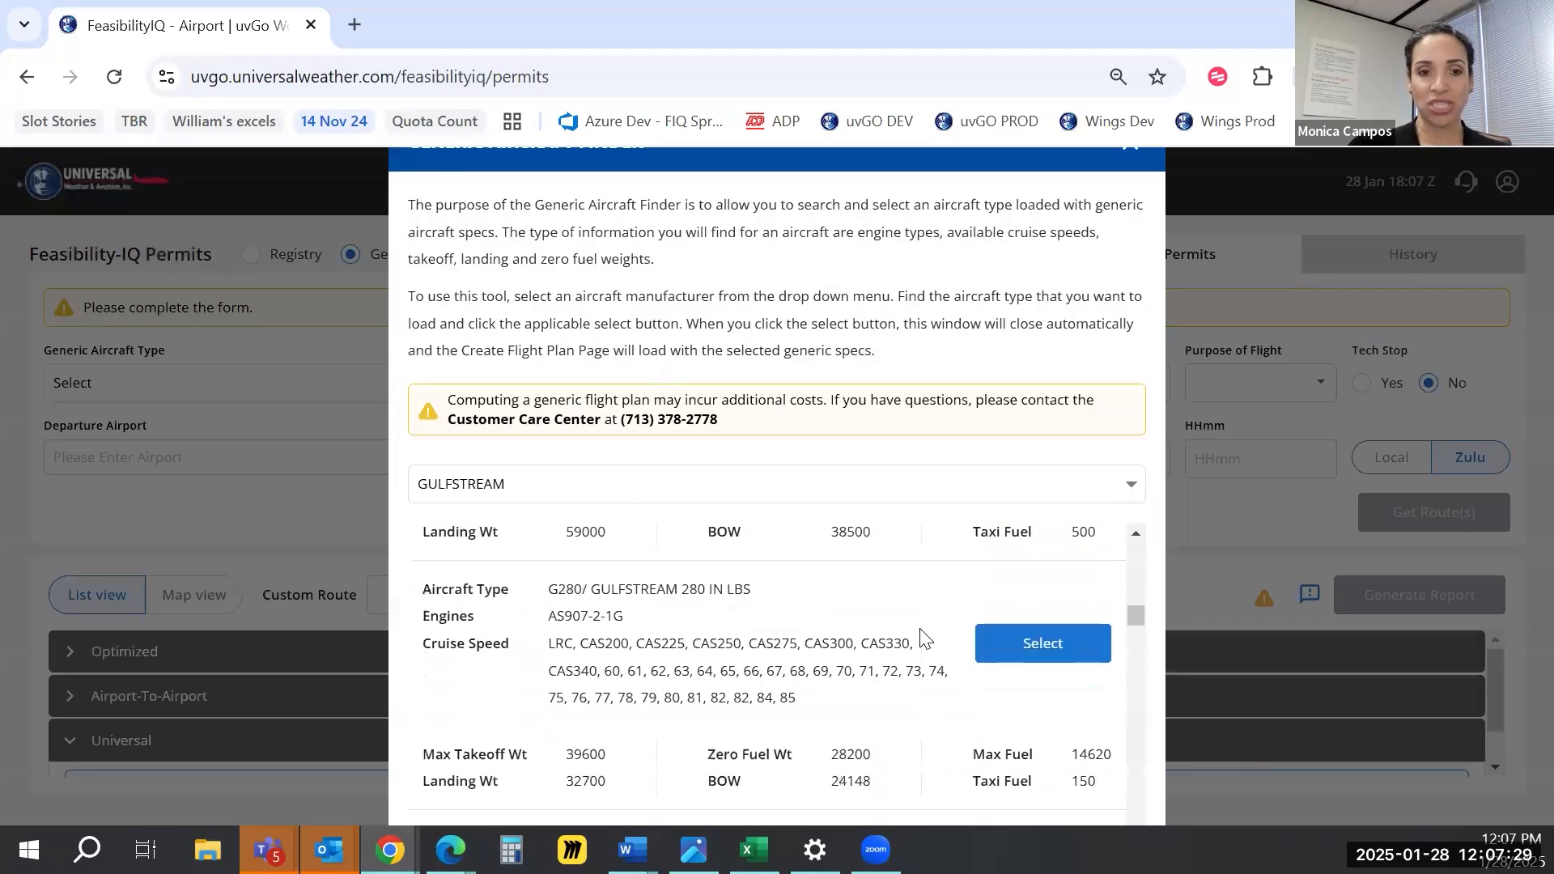
scroll(925, 631, down, 8)
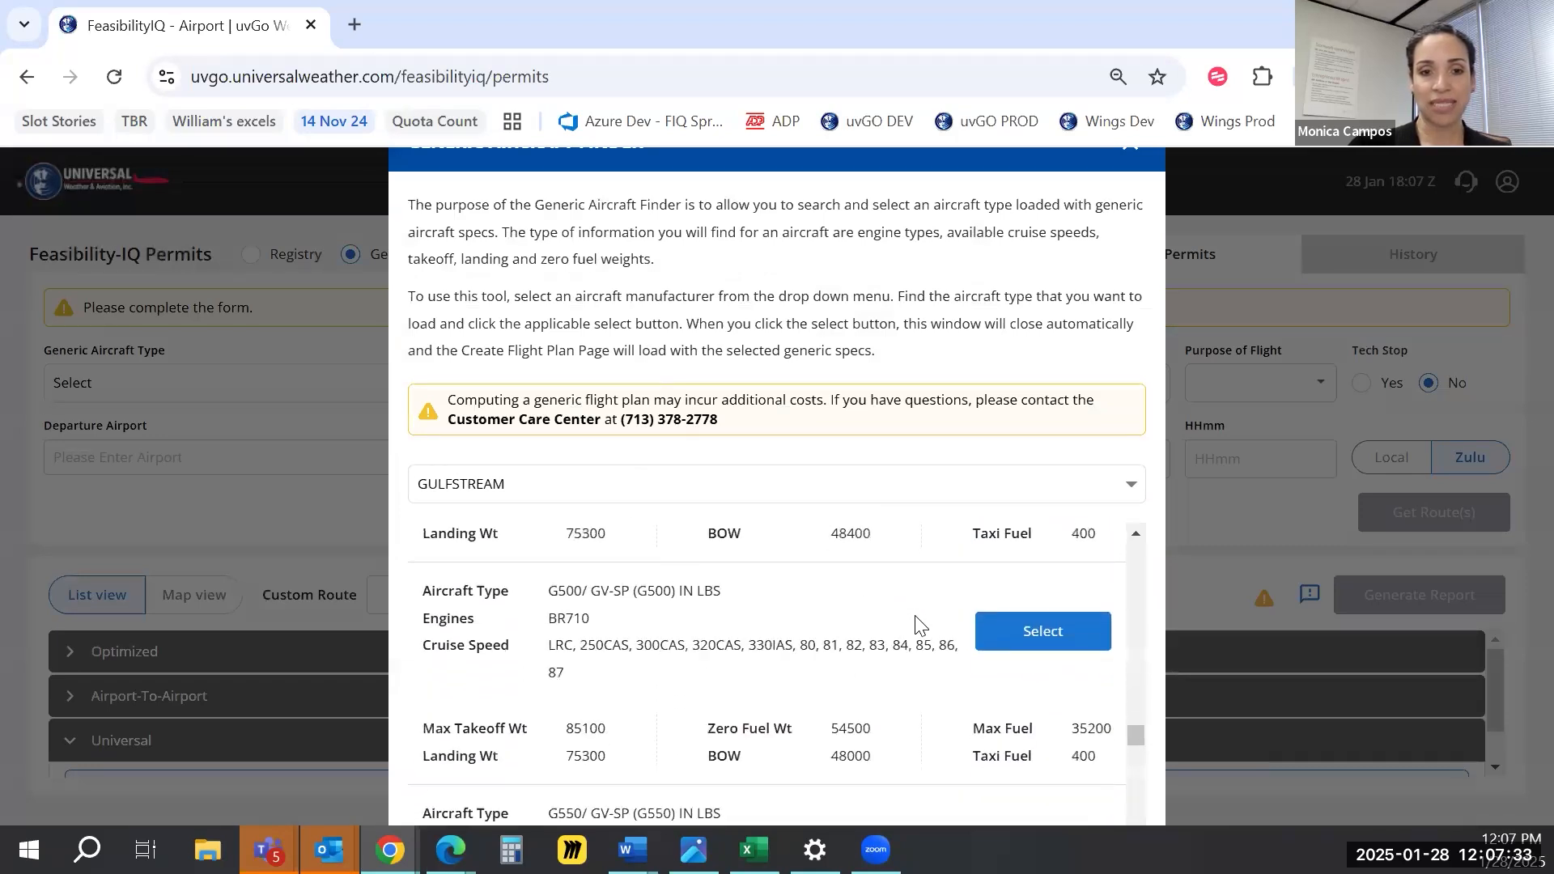
scroll(919, 625, down, 3)
click(1016, 611)
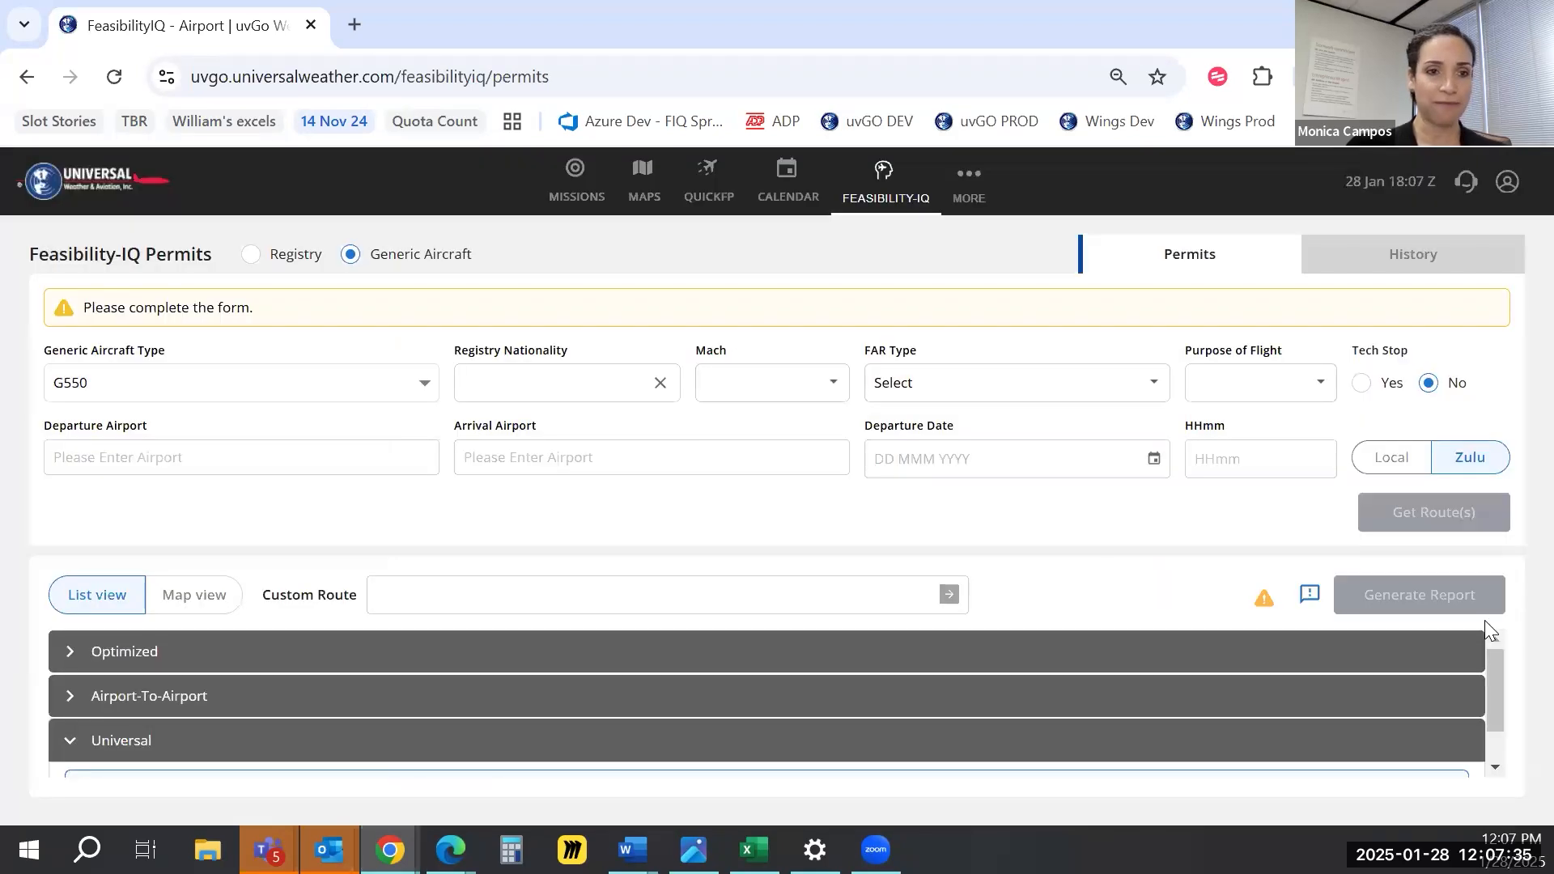
Set the registry nationality to United States and the Mach value to 87
click(531, 389)
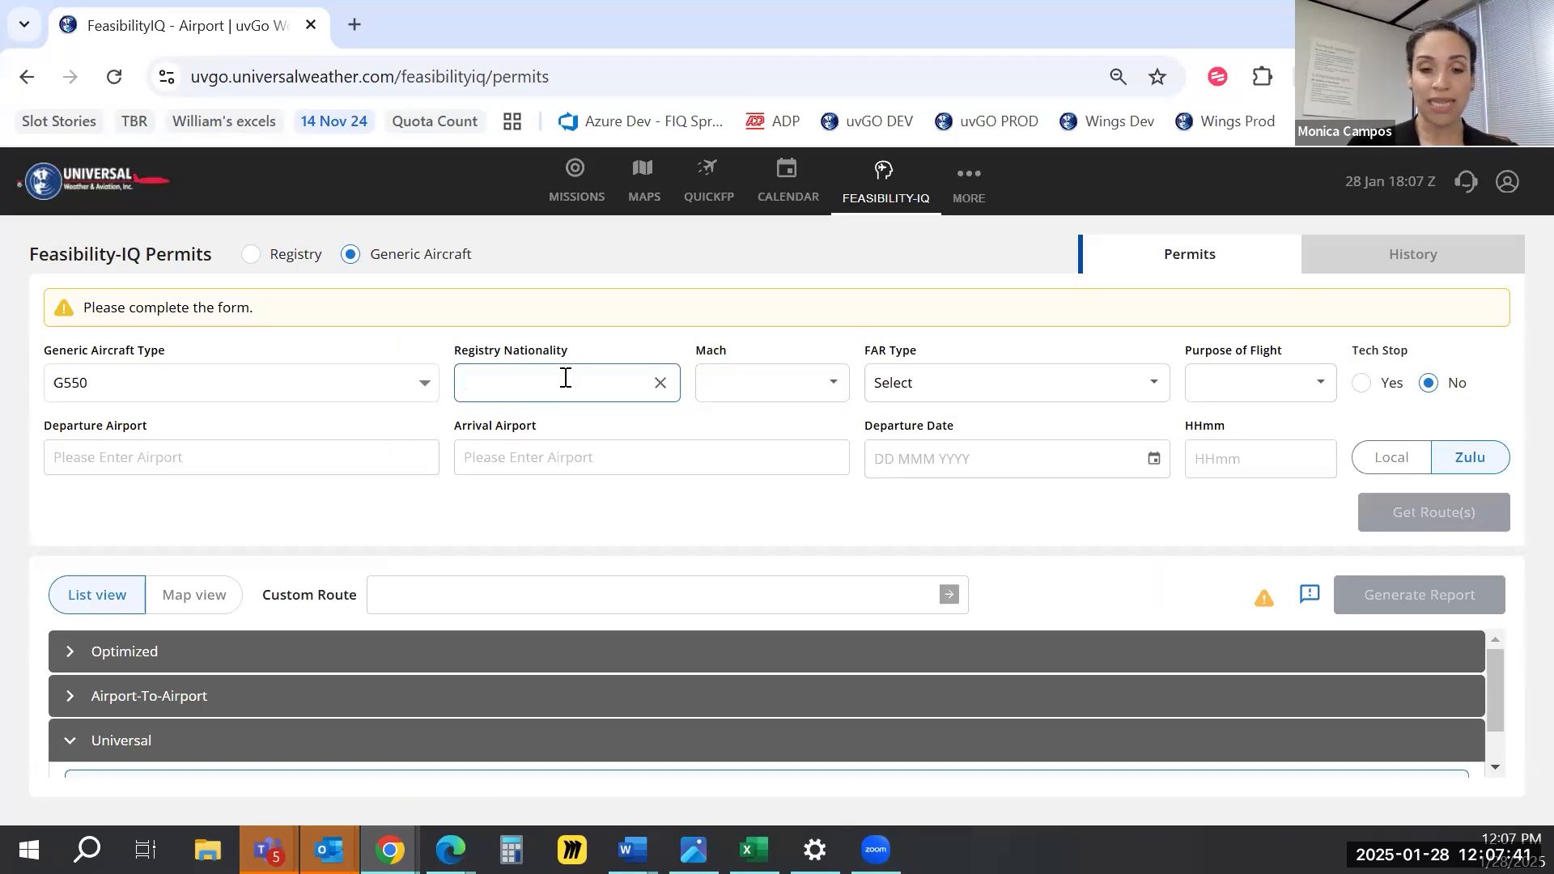
text(UNI)
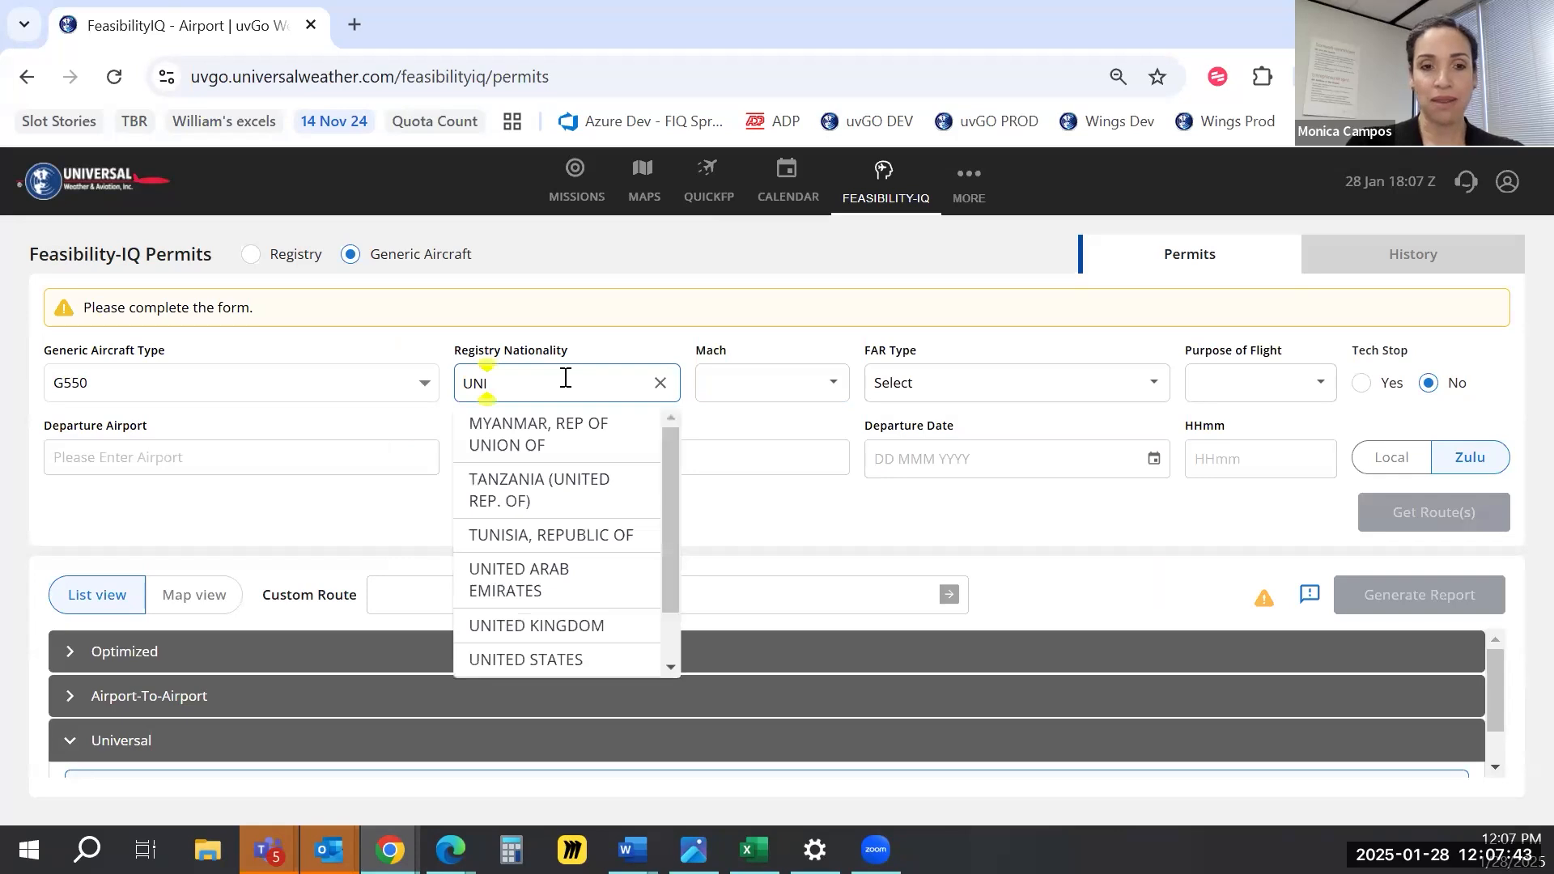
text(T)
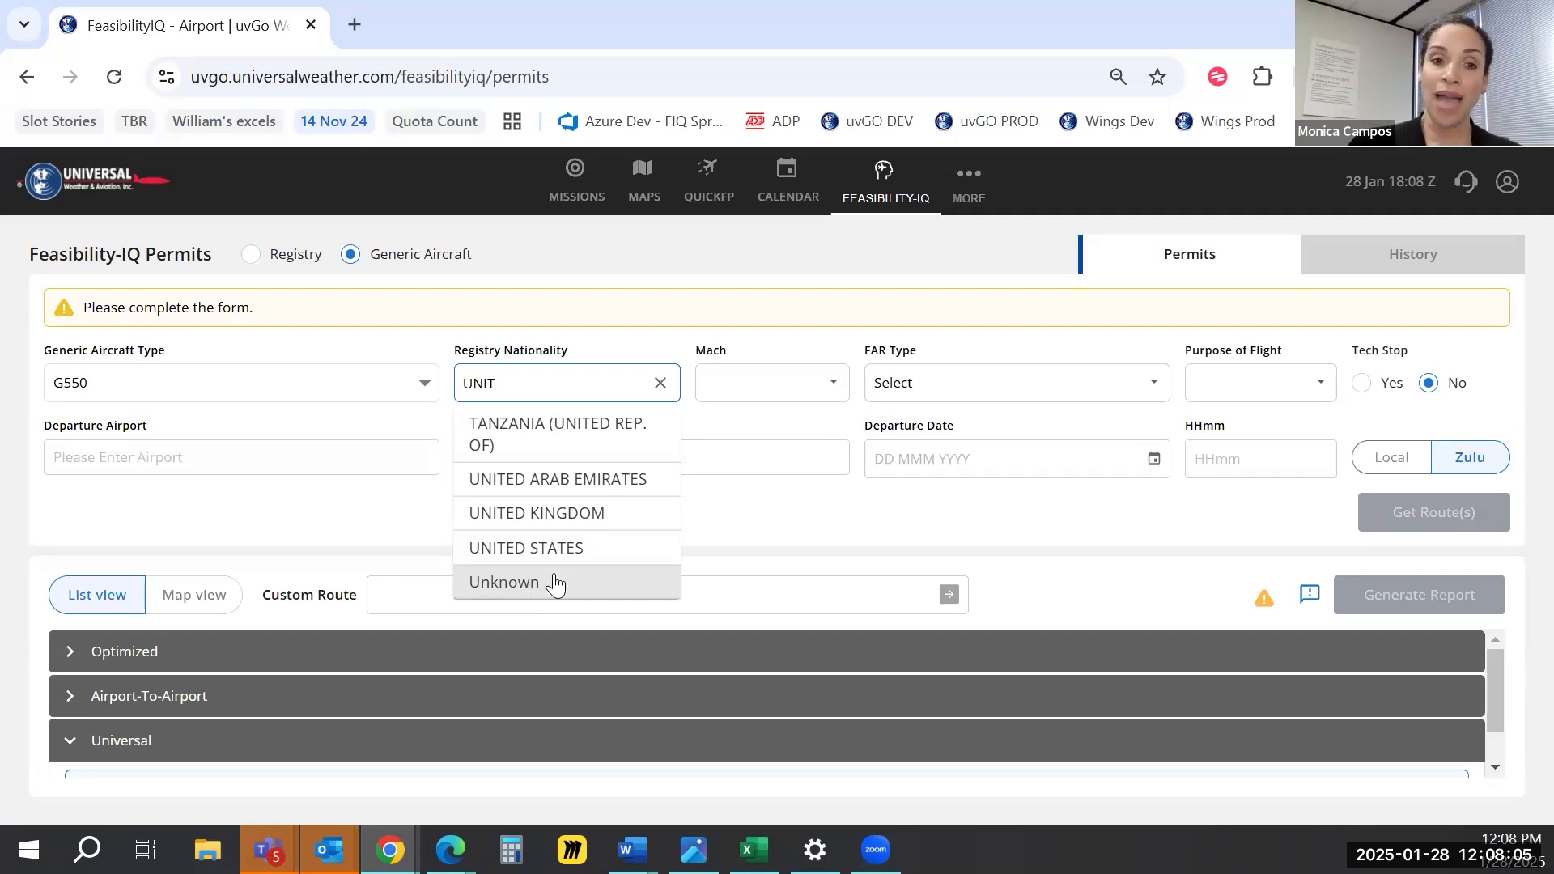
click(561, 550)
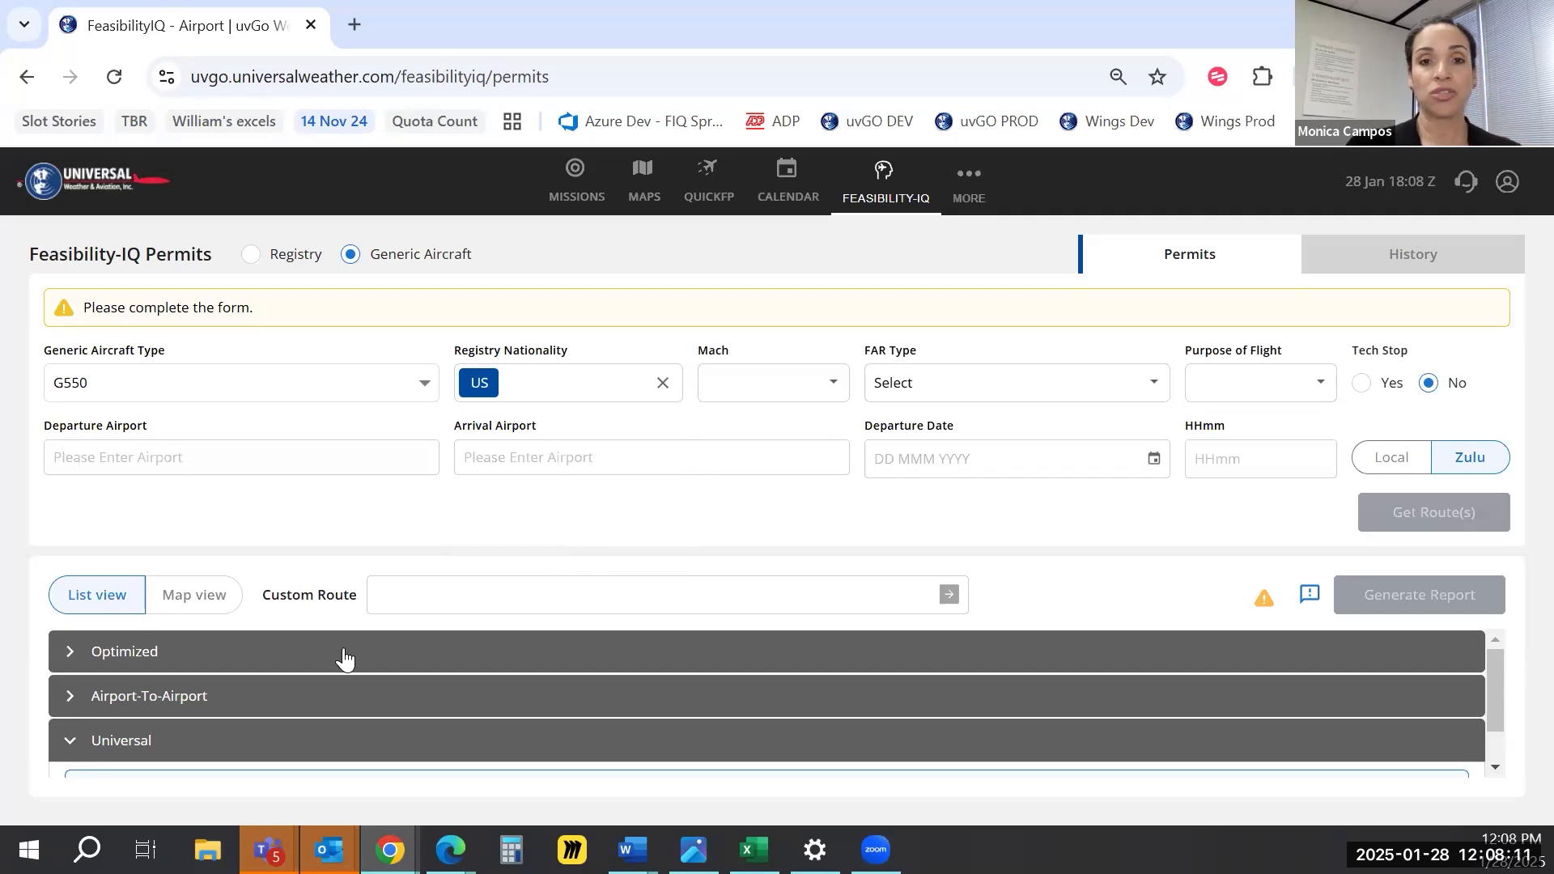
click(787, 382)
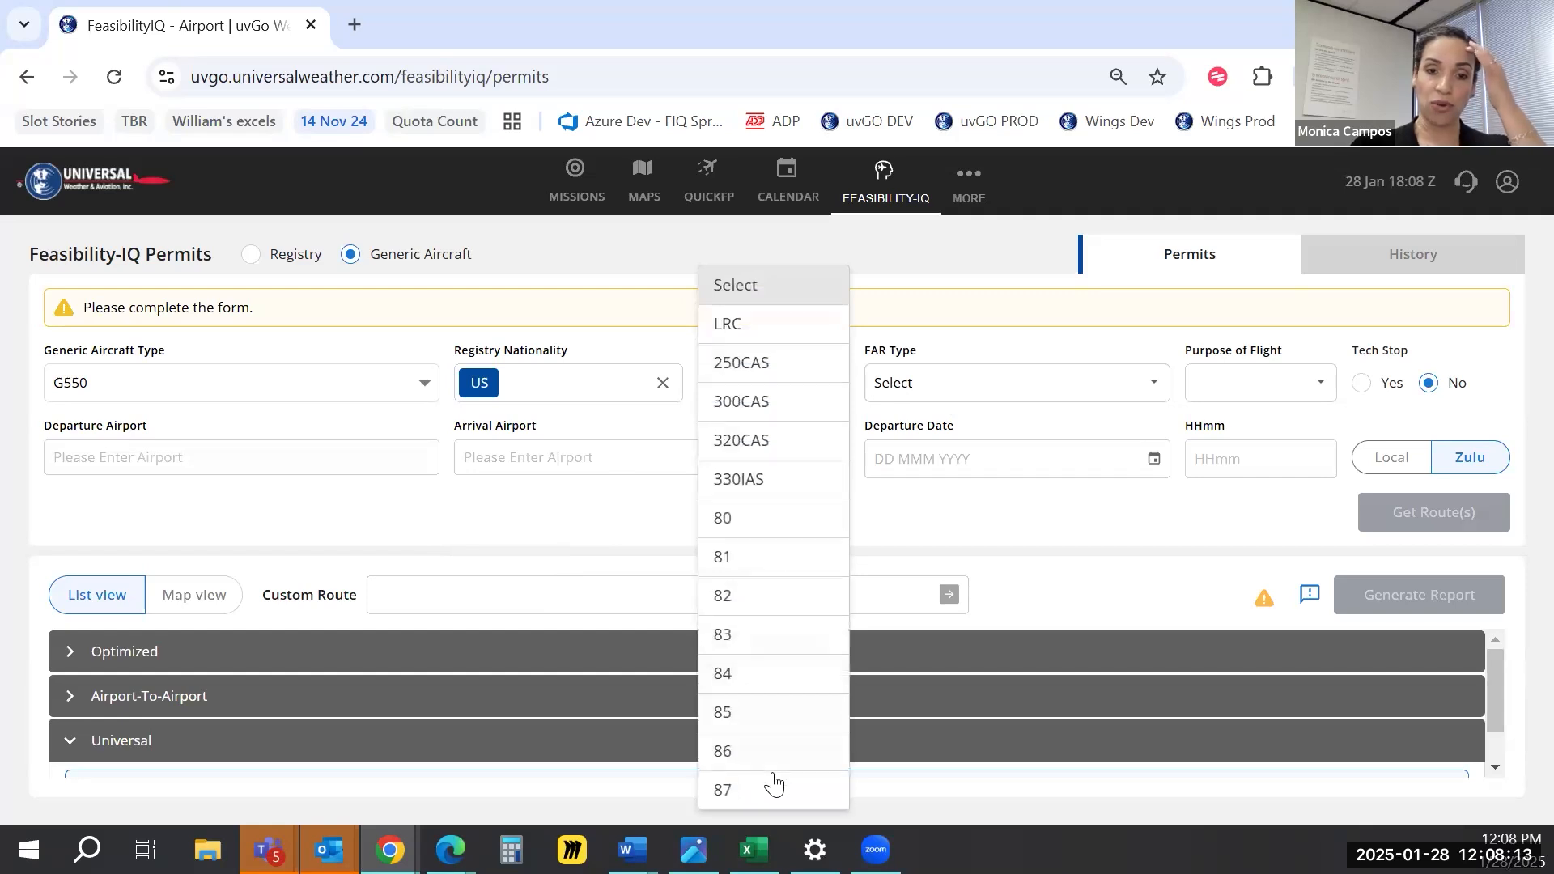
click(775, 789)
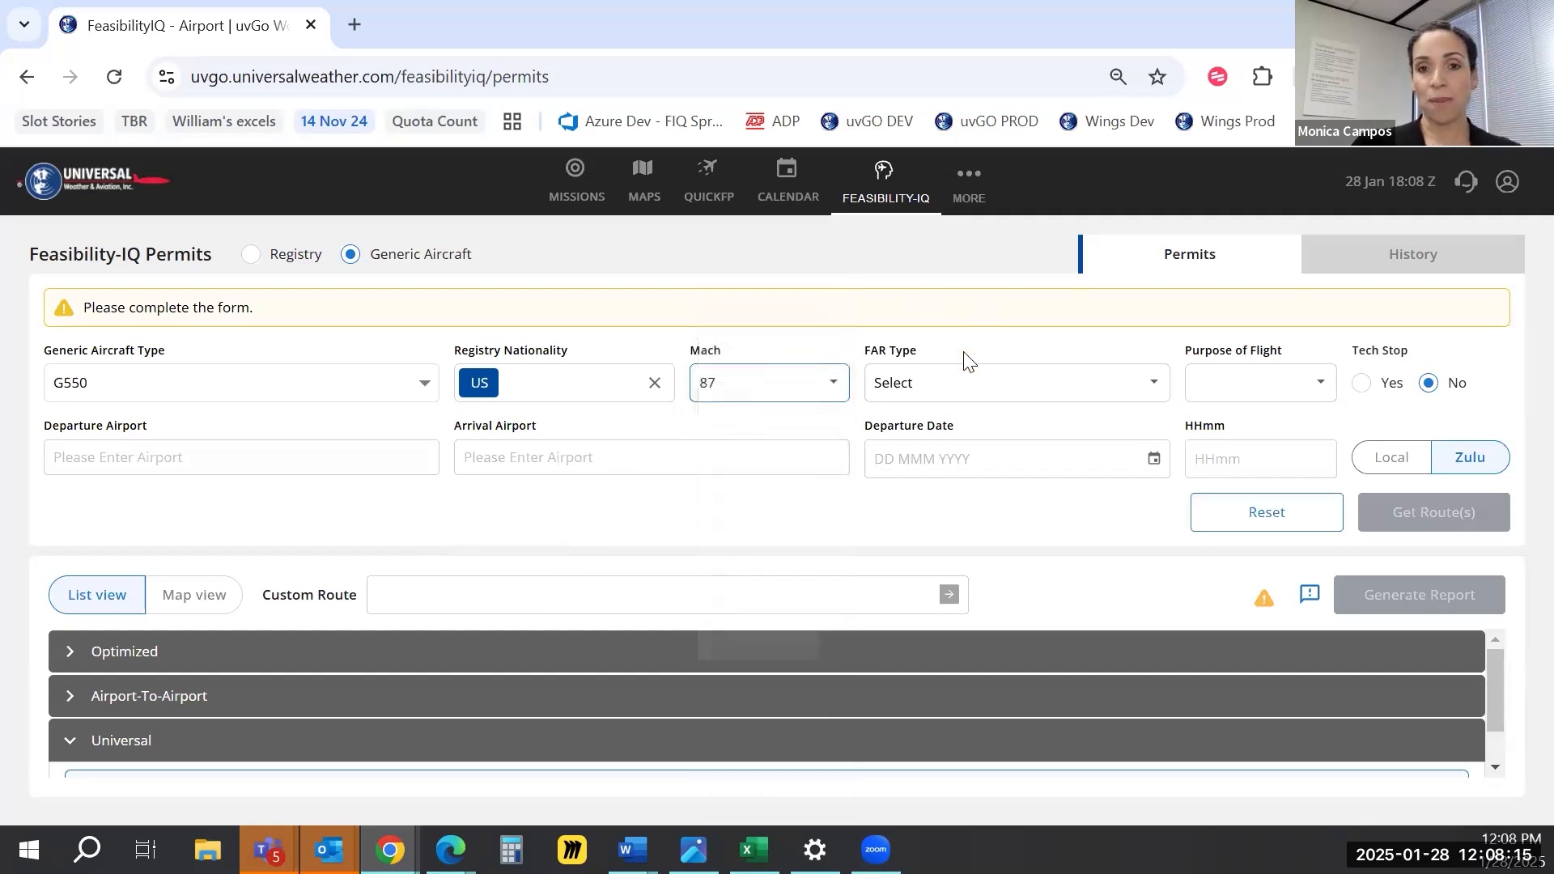
Set the FAR type to 91 Private / Non Revenue and the purpose of flight to Business
click(921, 385)
click(942, 522)
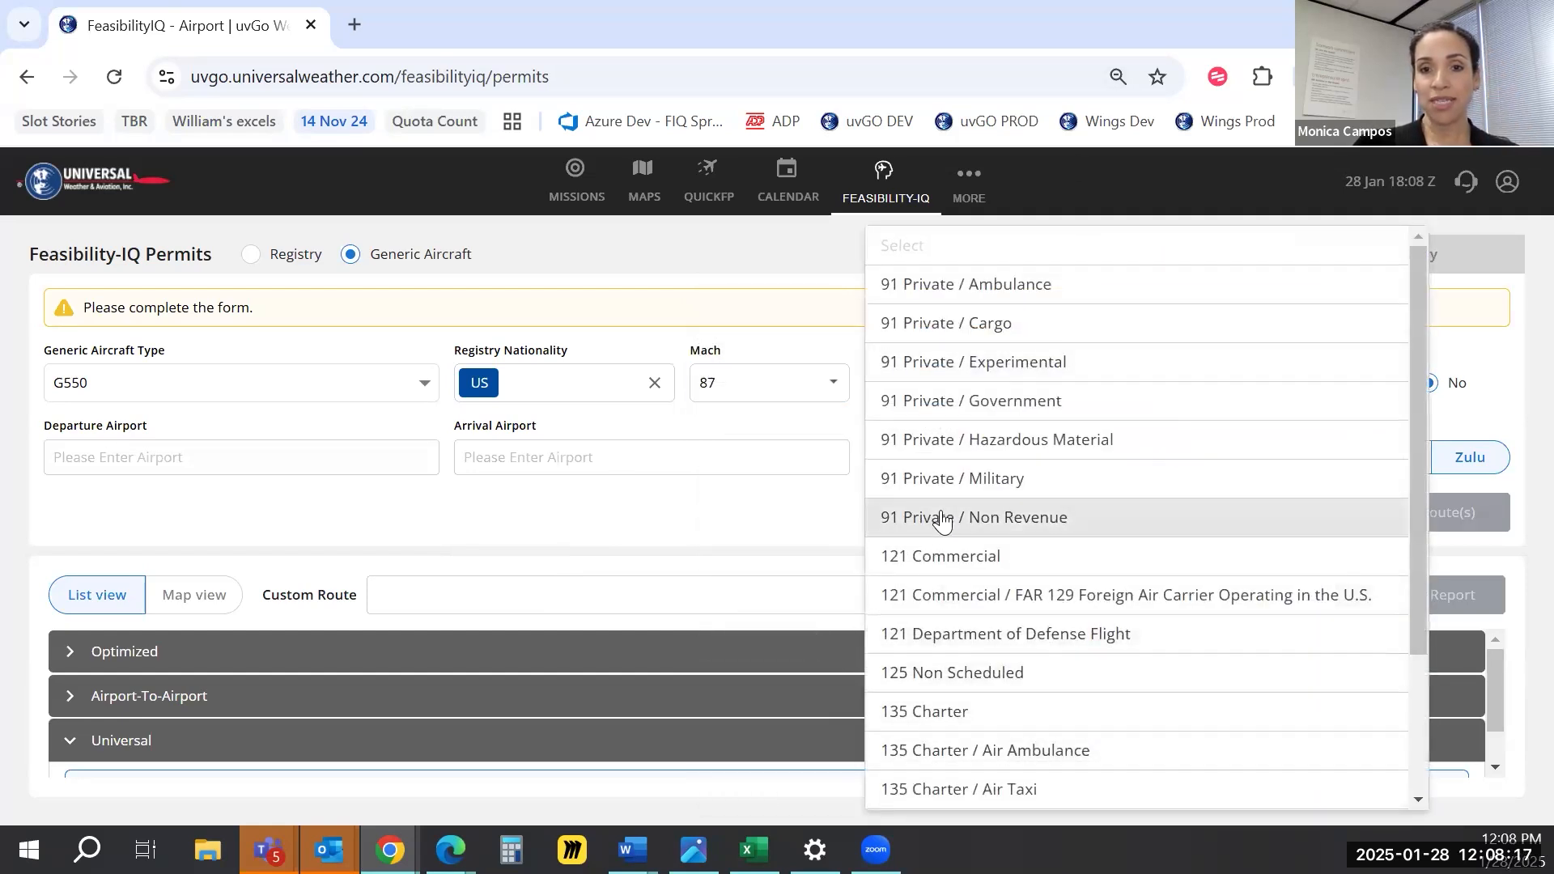
click(1260, 387)
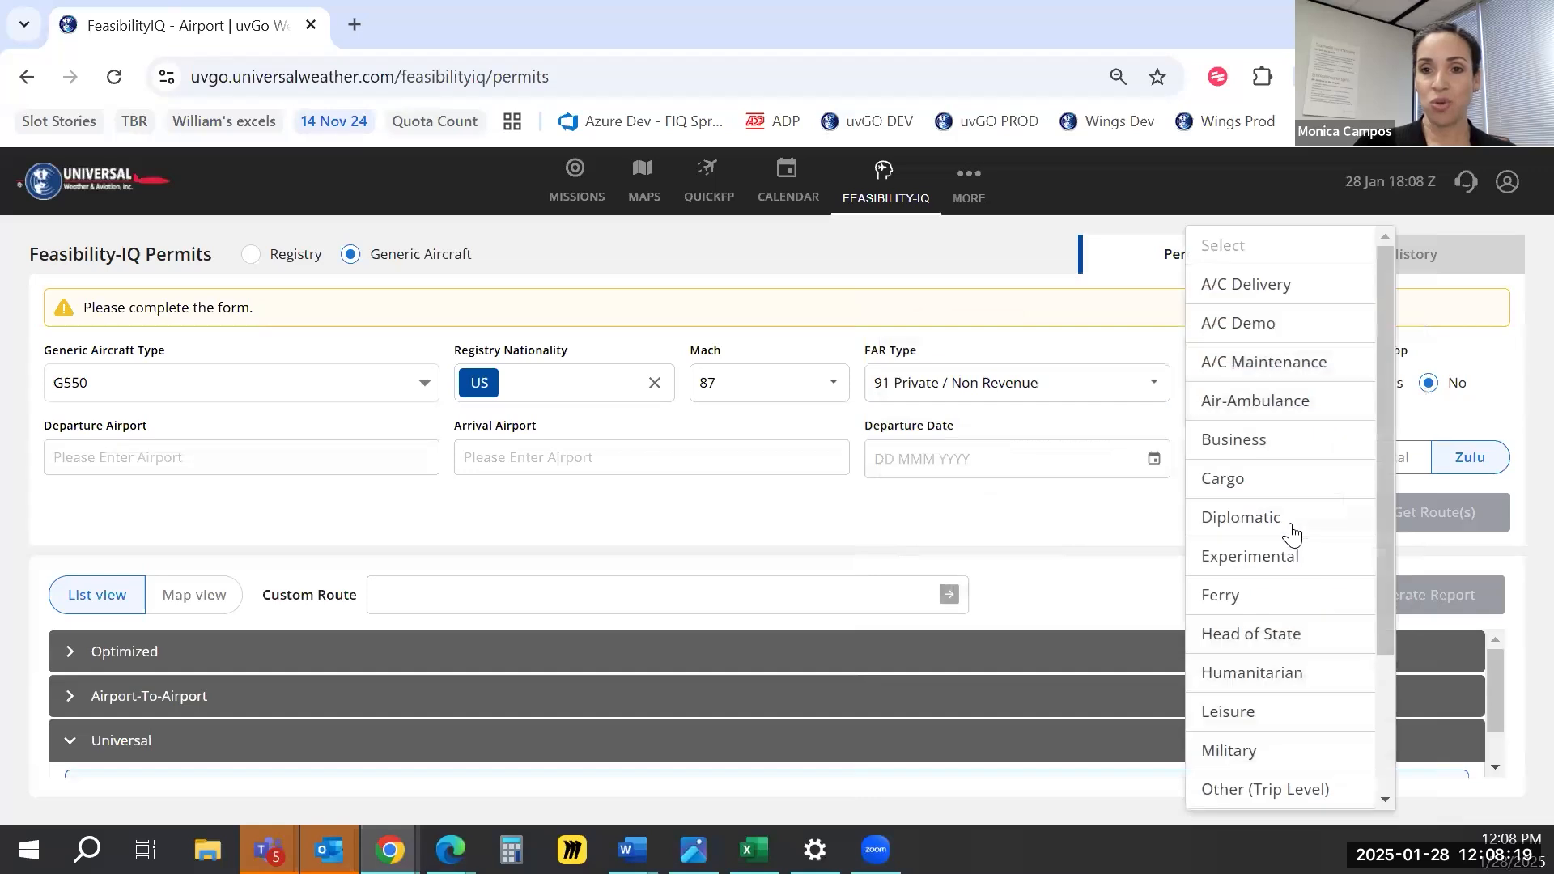
click(1260, 448)
Set the departure airport to KMIA (Miami Intl) and the arrival airport to SBGR (Guarulhos Intl, Sao Paulo)
click(294, 452)
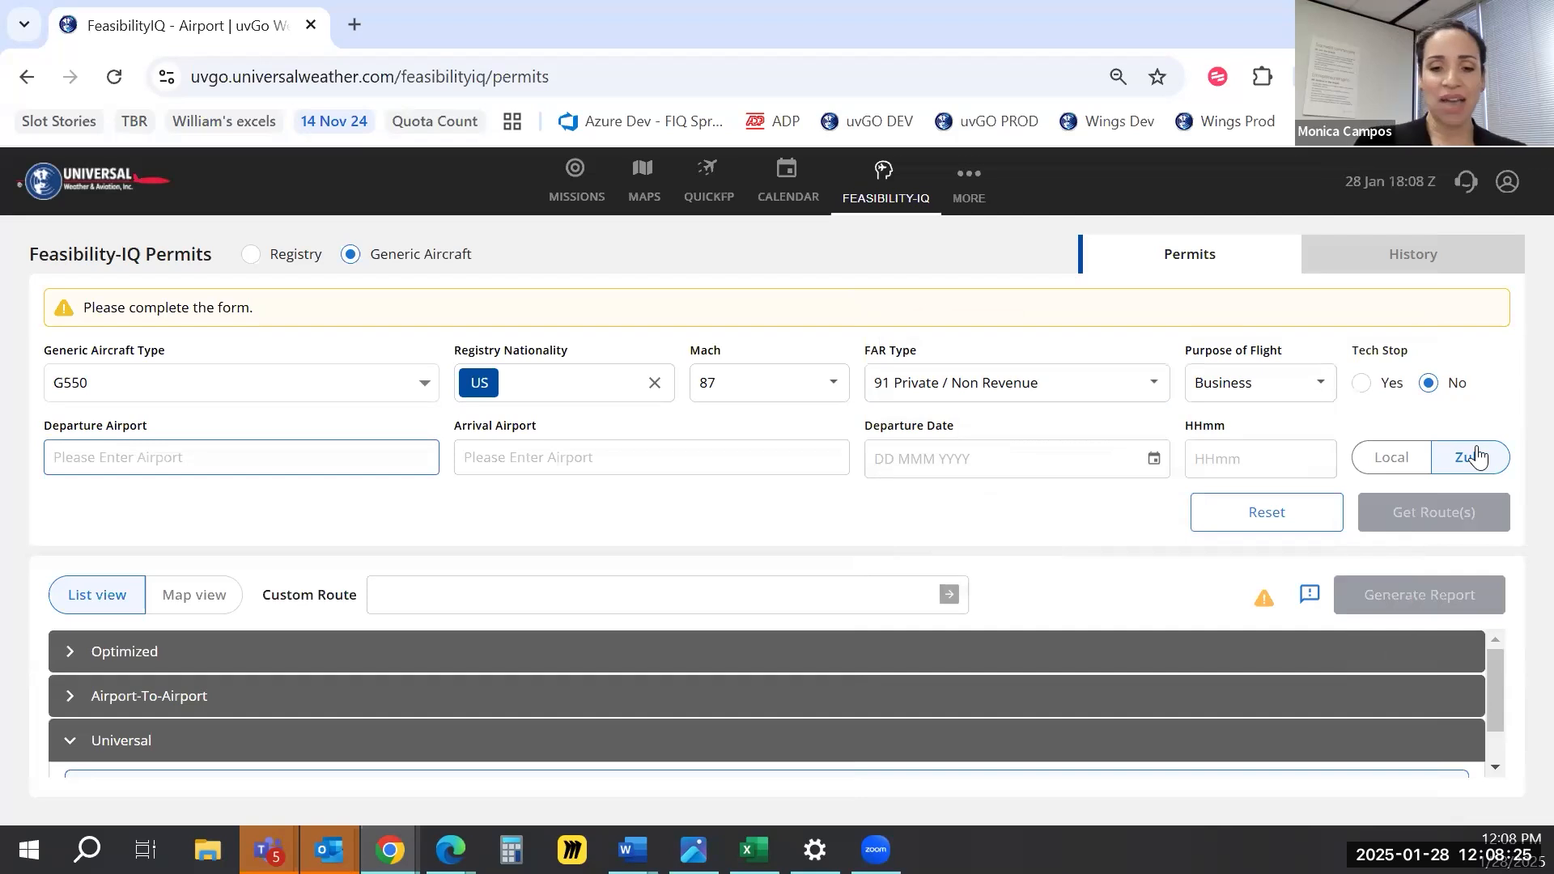
text(KMI)
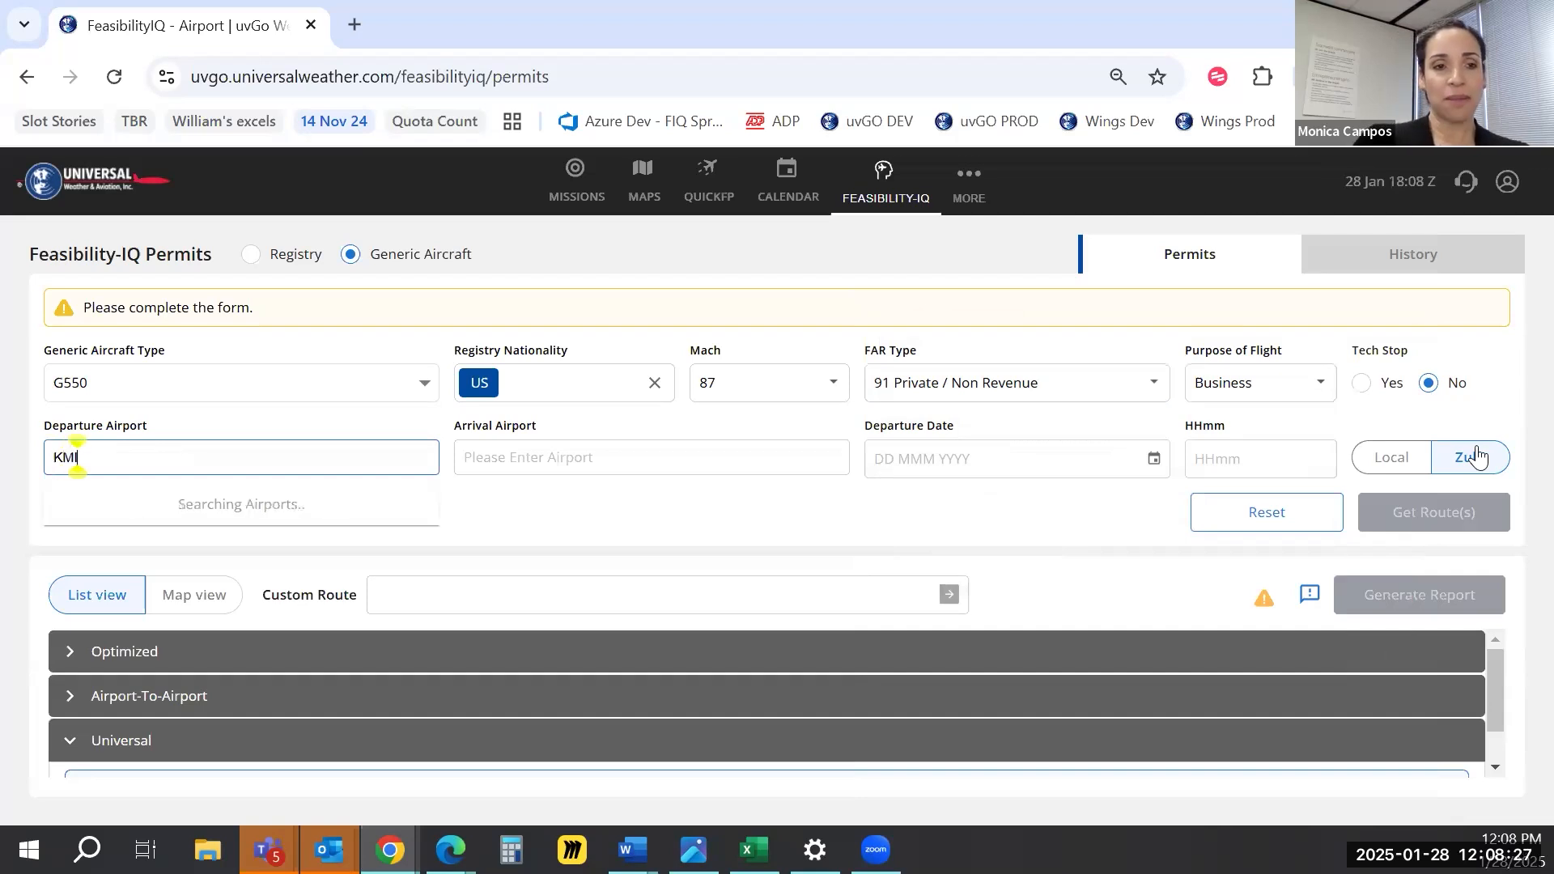
text(A)
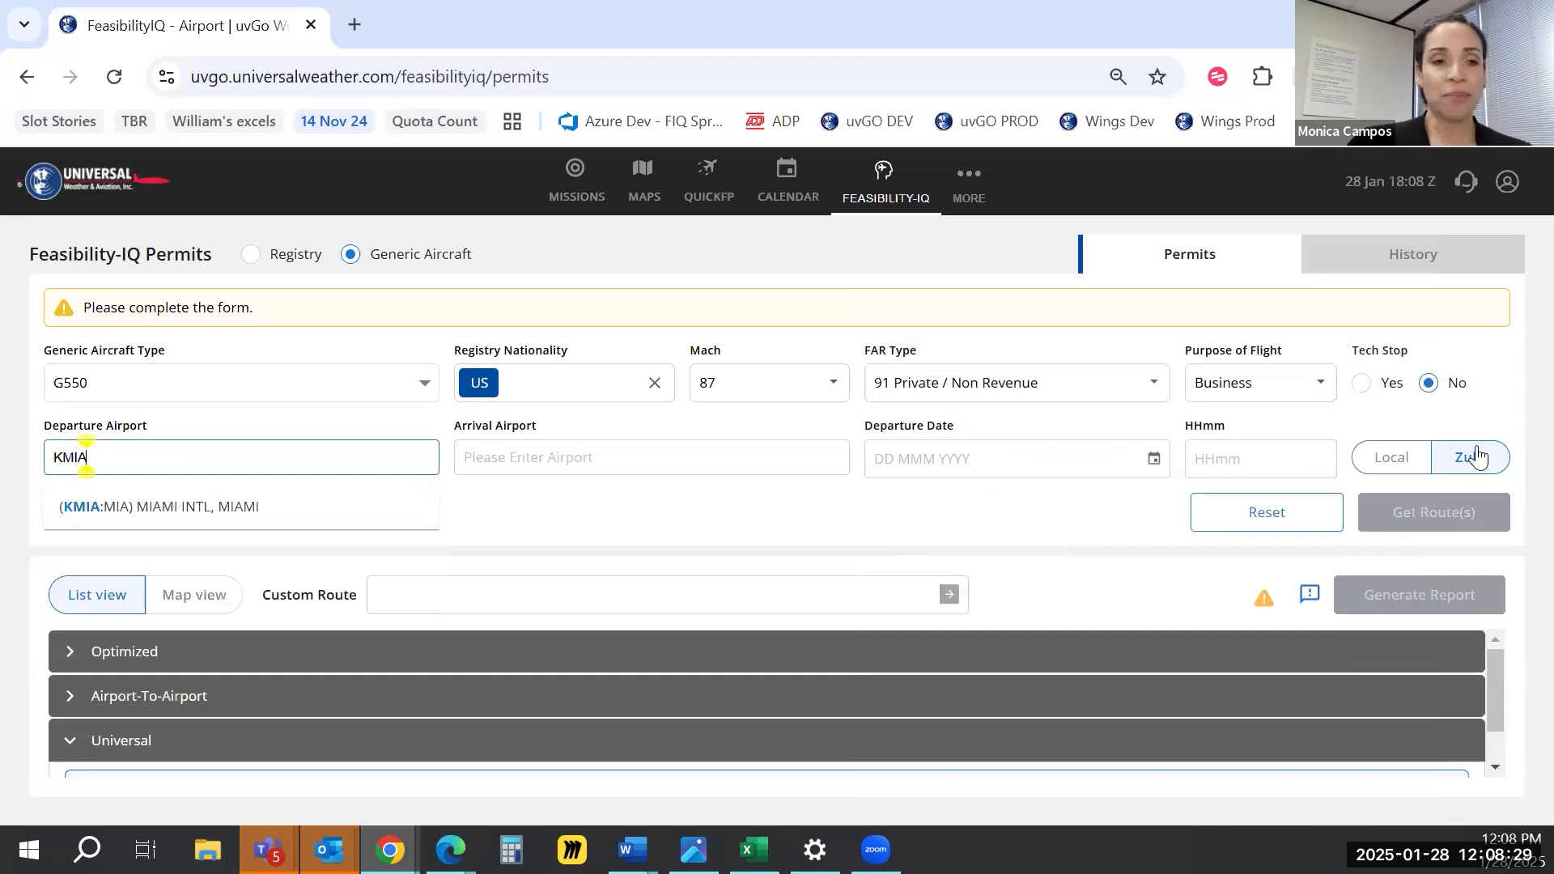
click(215, 508)
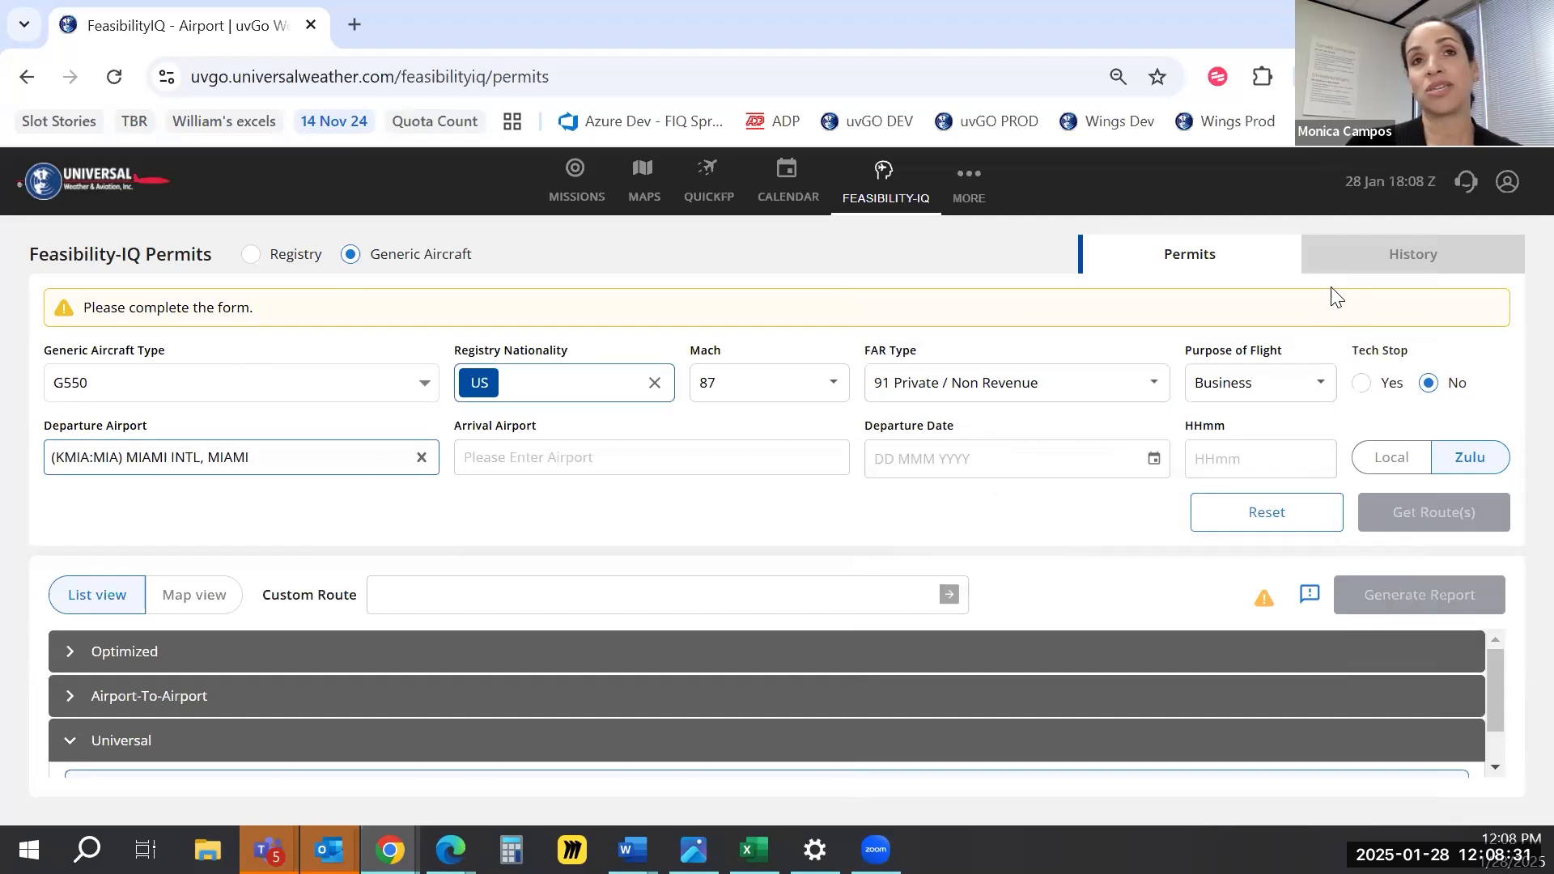
click(682, 454)
text(SBGR)
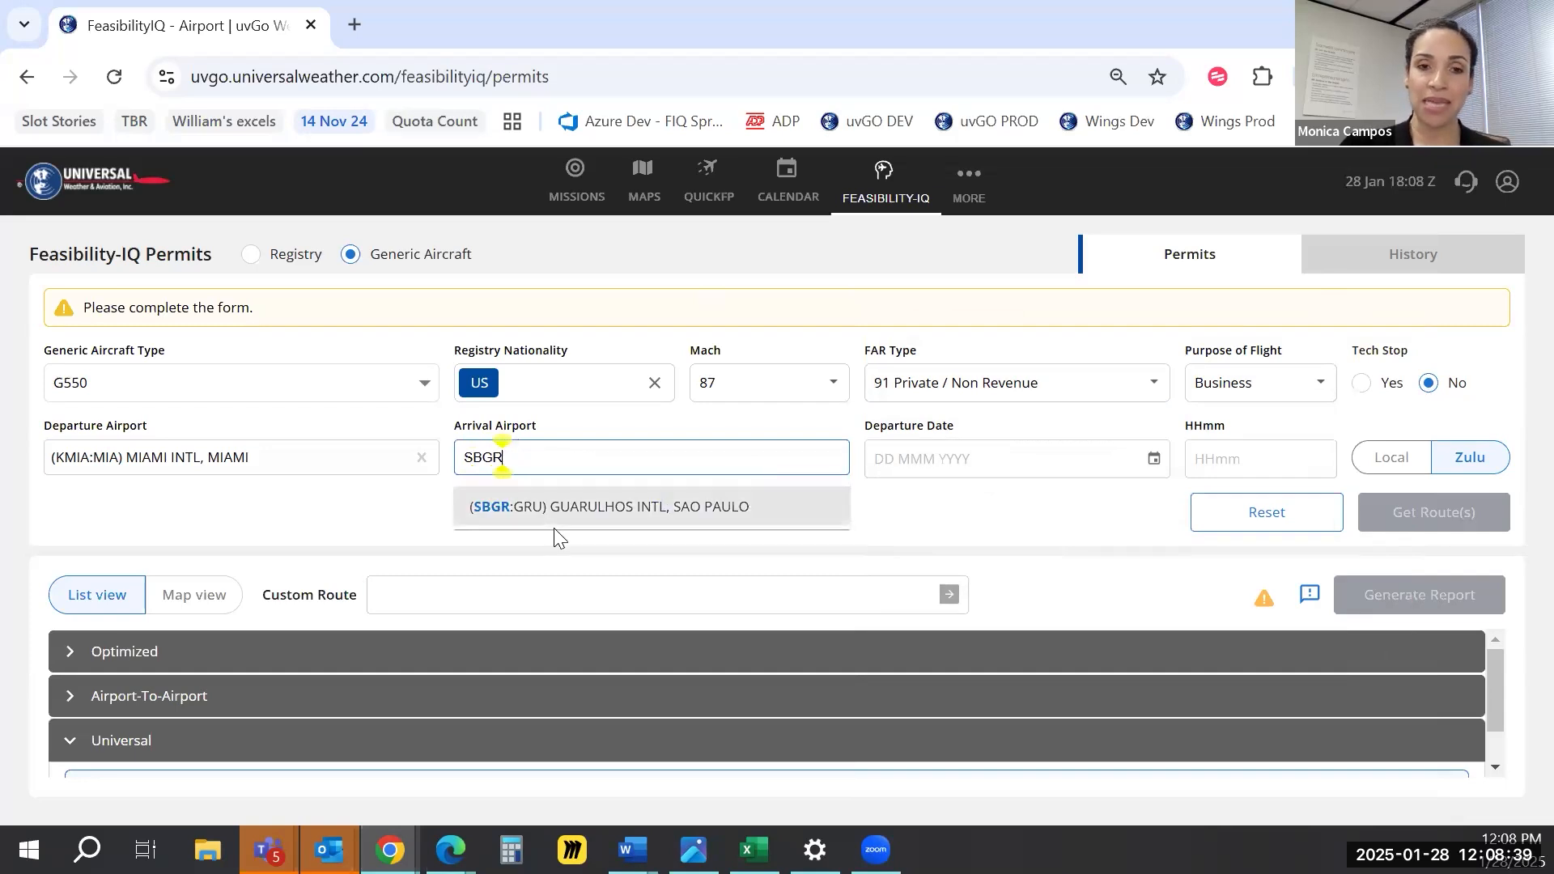
Set the departure to 05 Feb 2025 at 1200 Zulu and request the routes
click(988, 461)
click(1154, 458)
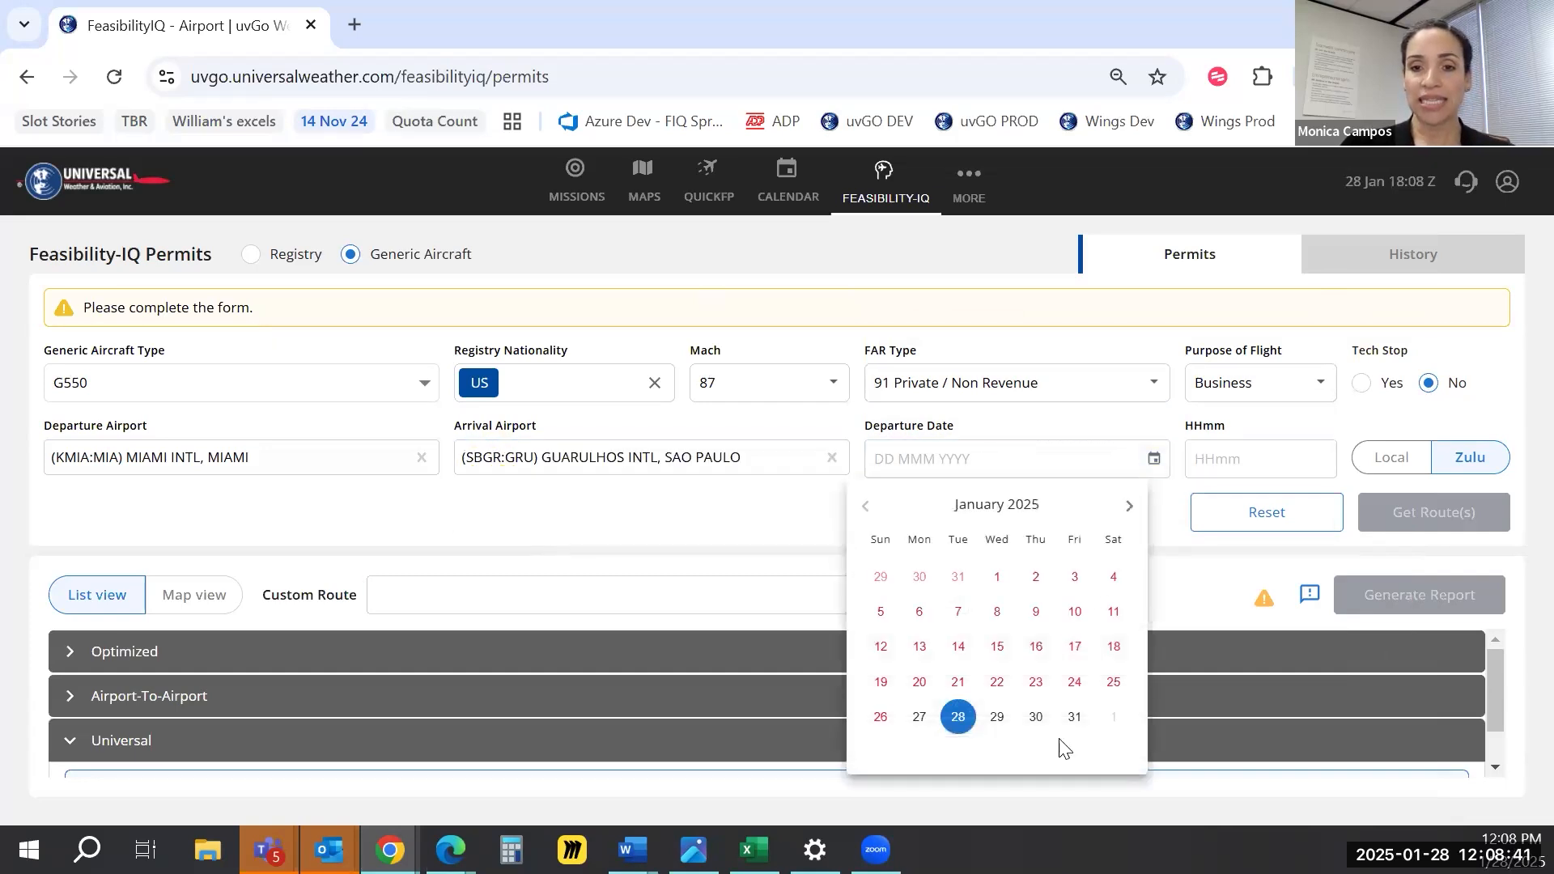
click(1129, 506)
click(998, 611)
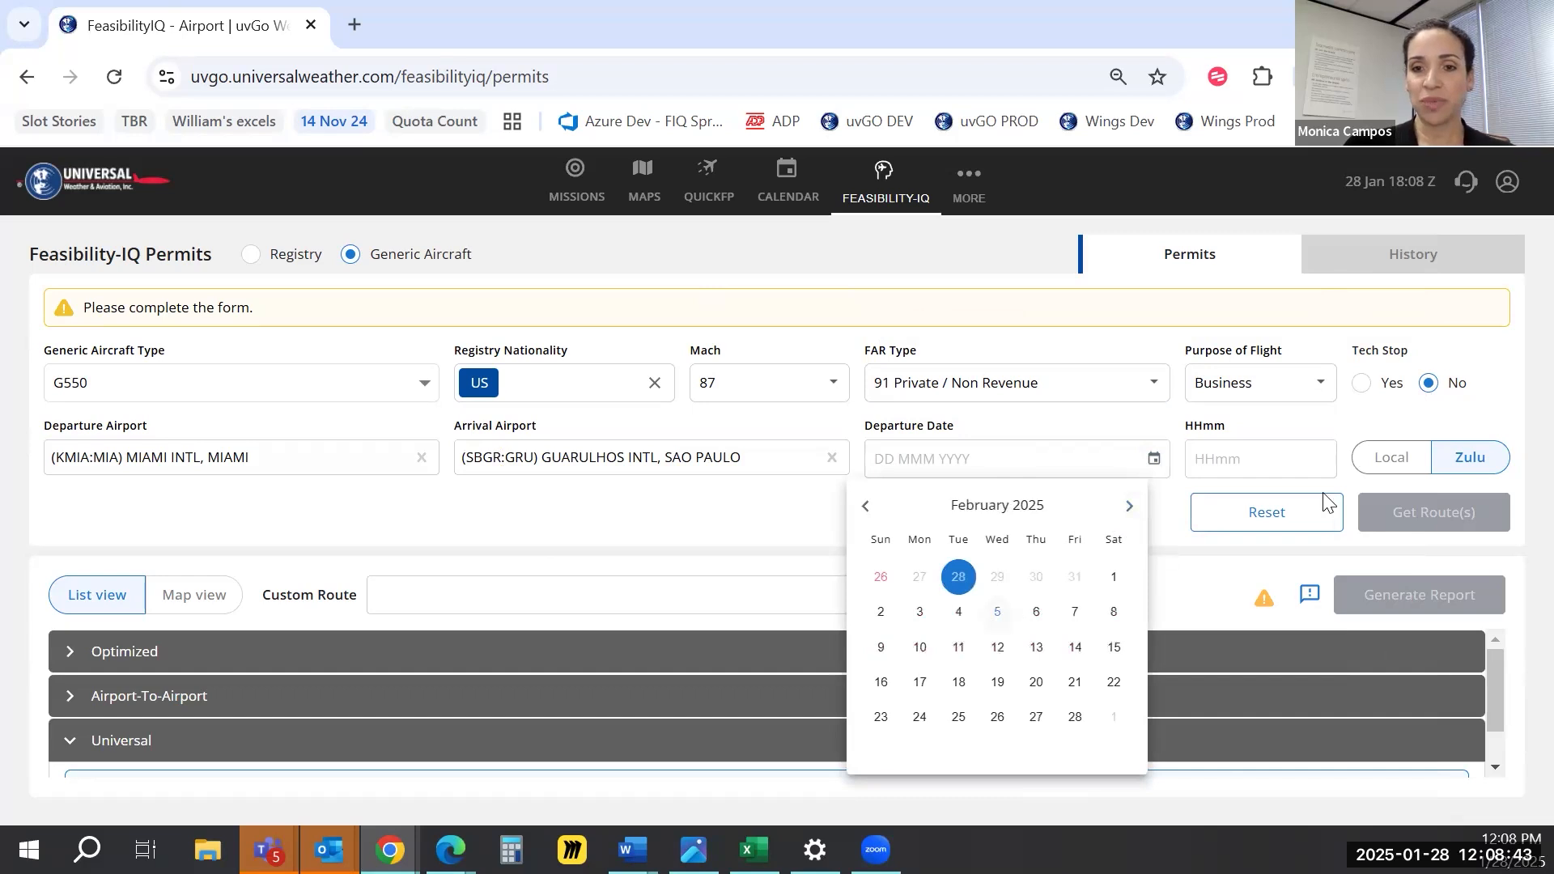
click(1283, 444)
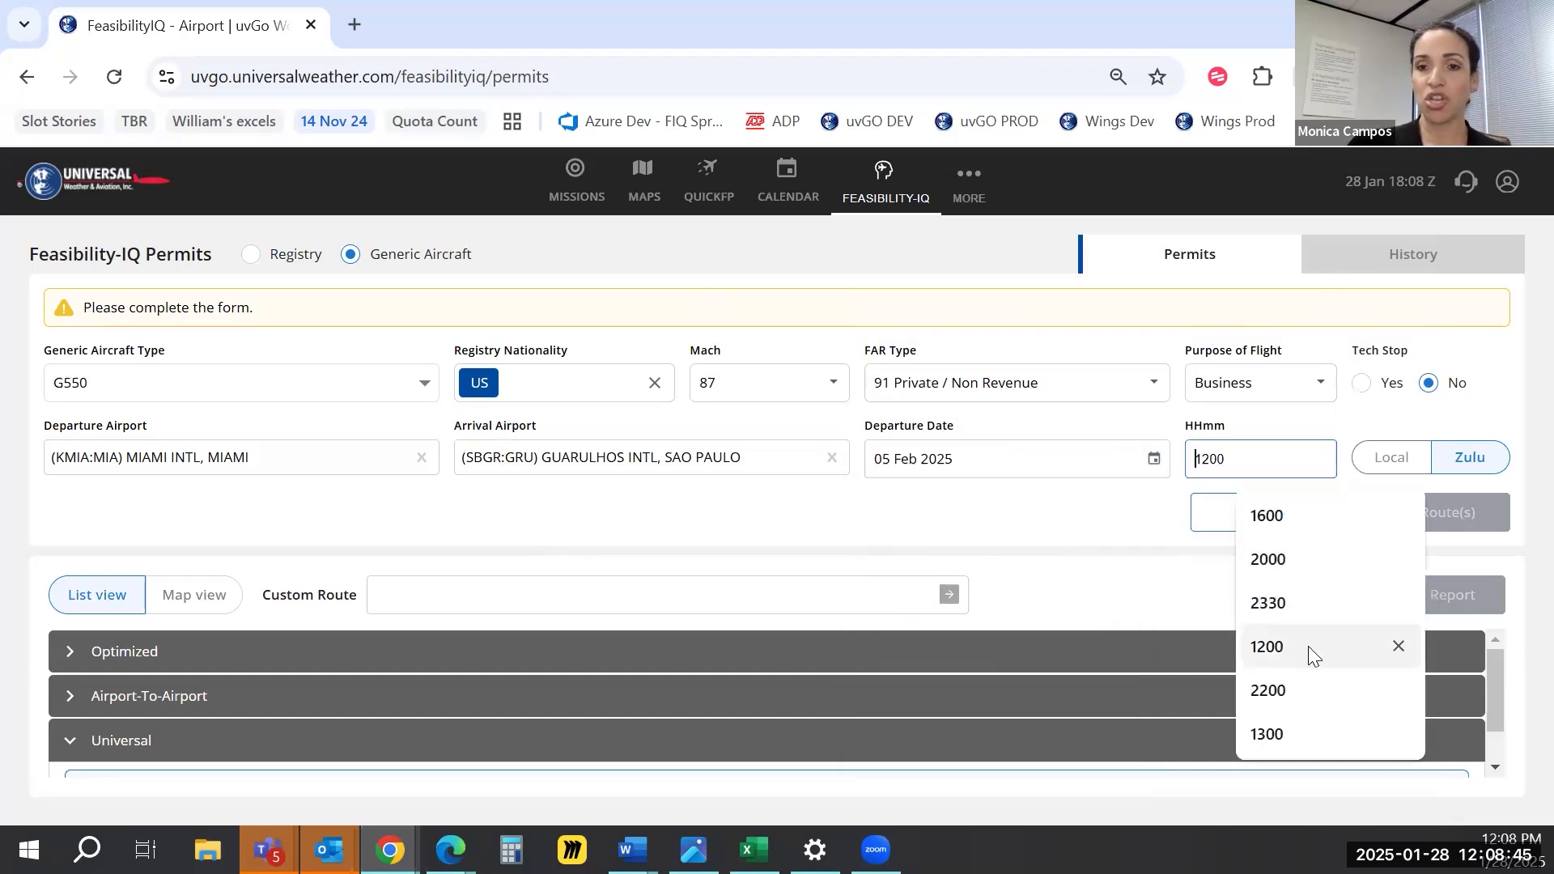
click(1308, 648)
click(1397, 474)
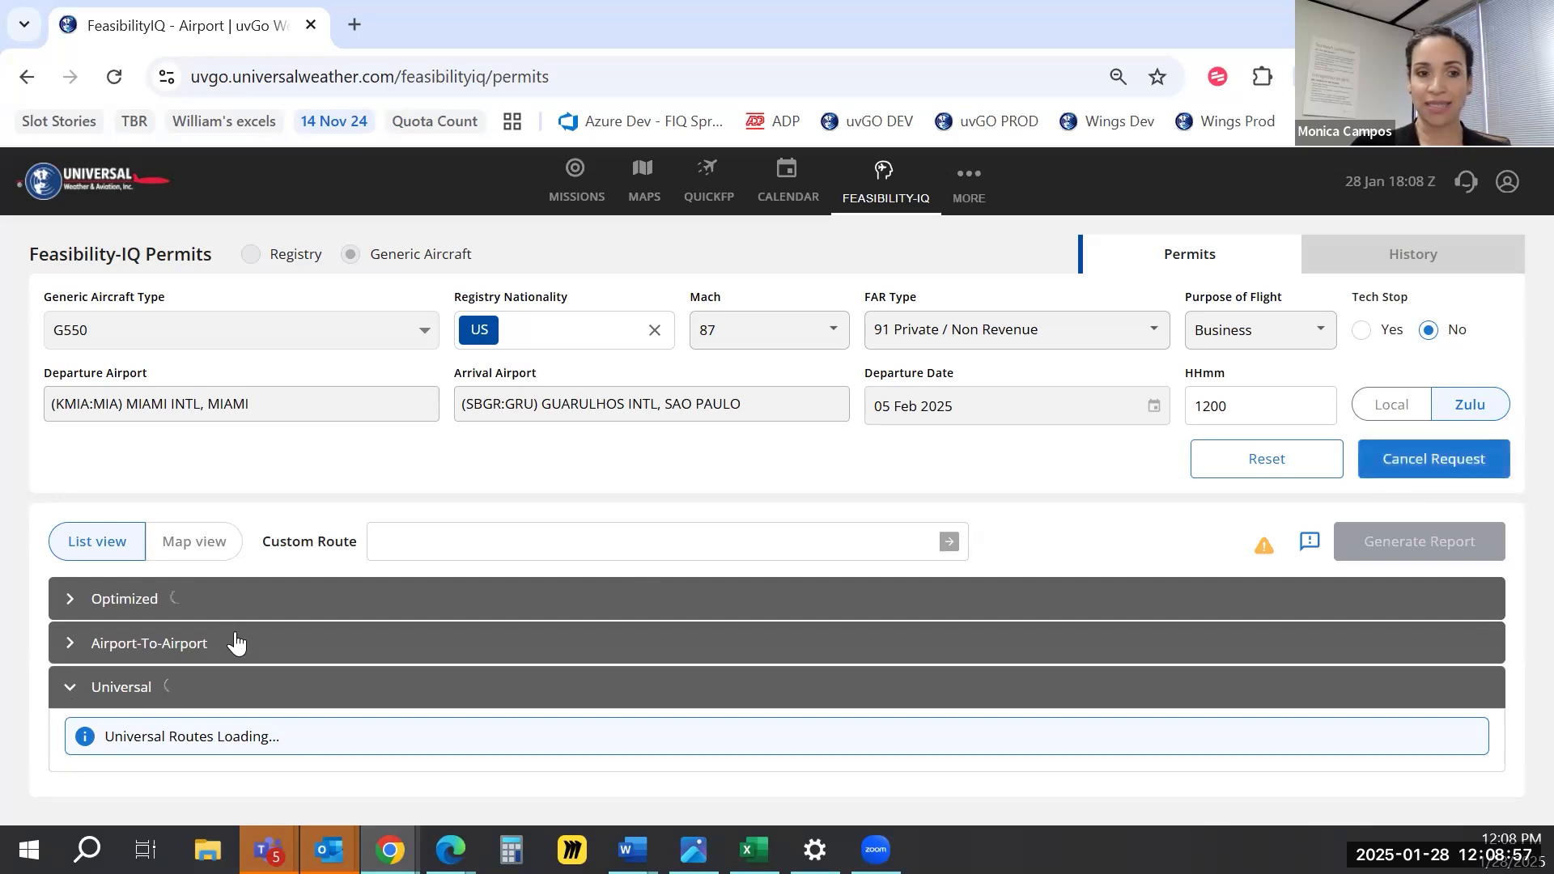
Expand the Airport-To-Airport and Optimized route groups and review the routes offered, including the Universal ones
click(70, 643)
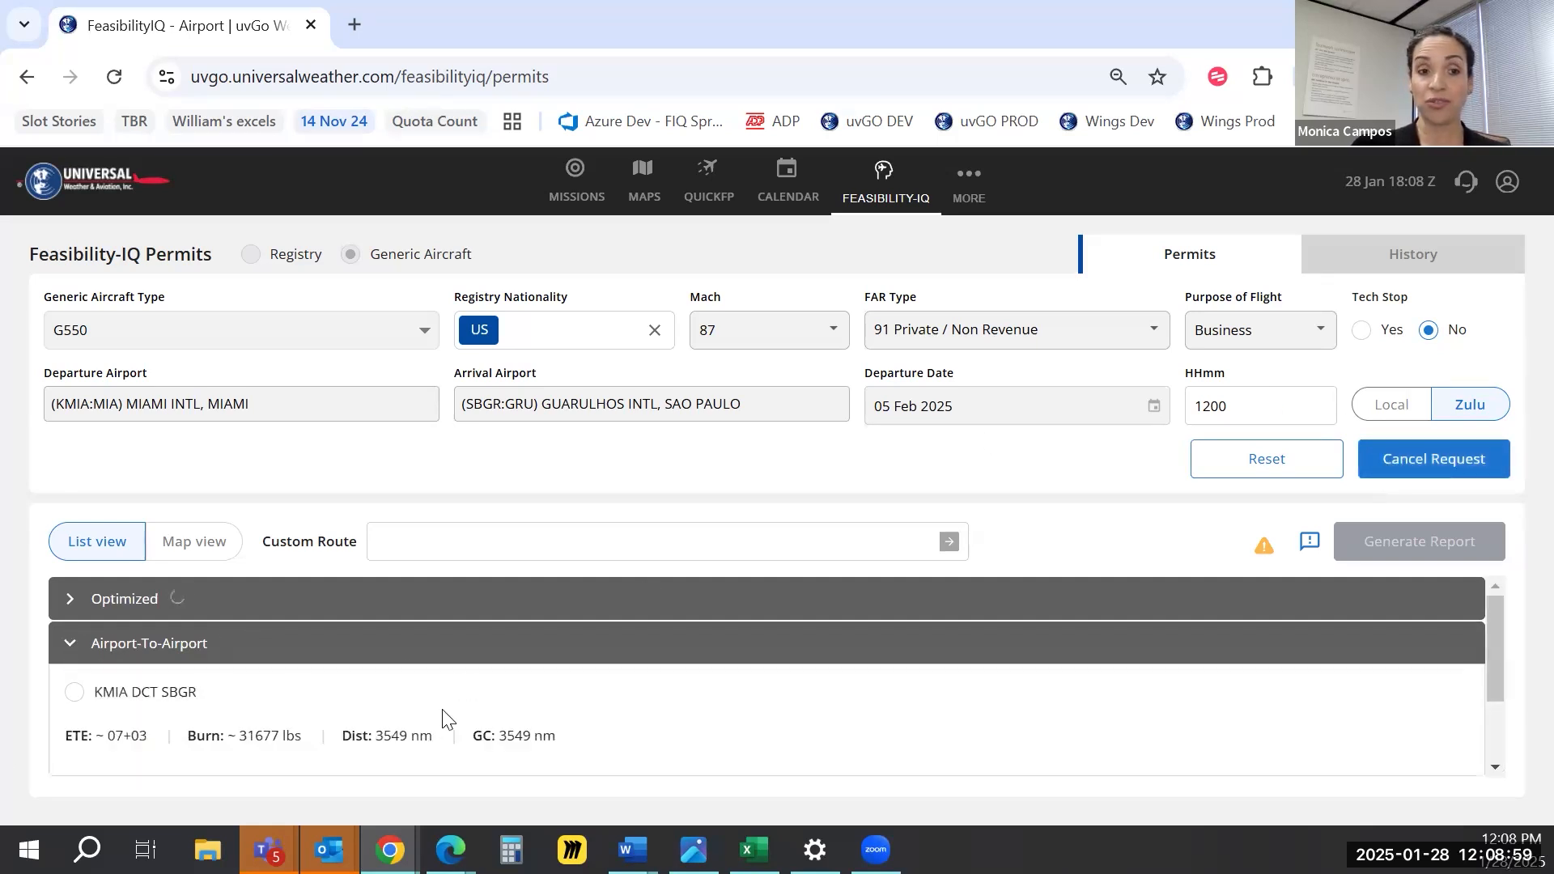
click(438, 599)
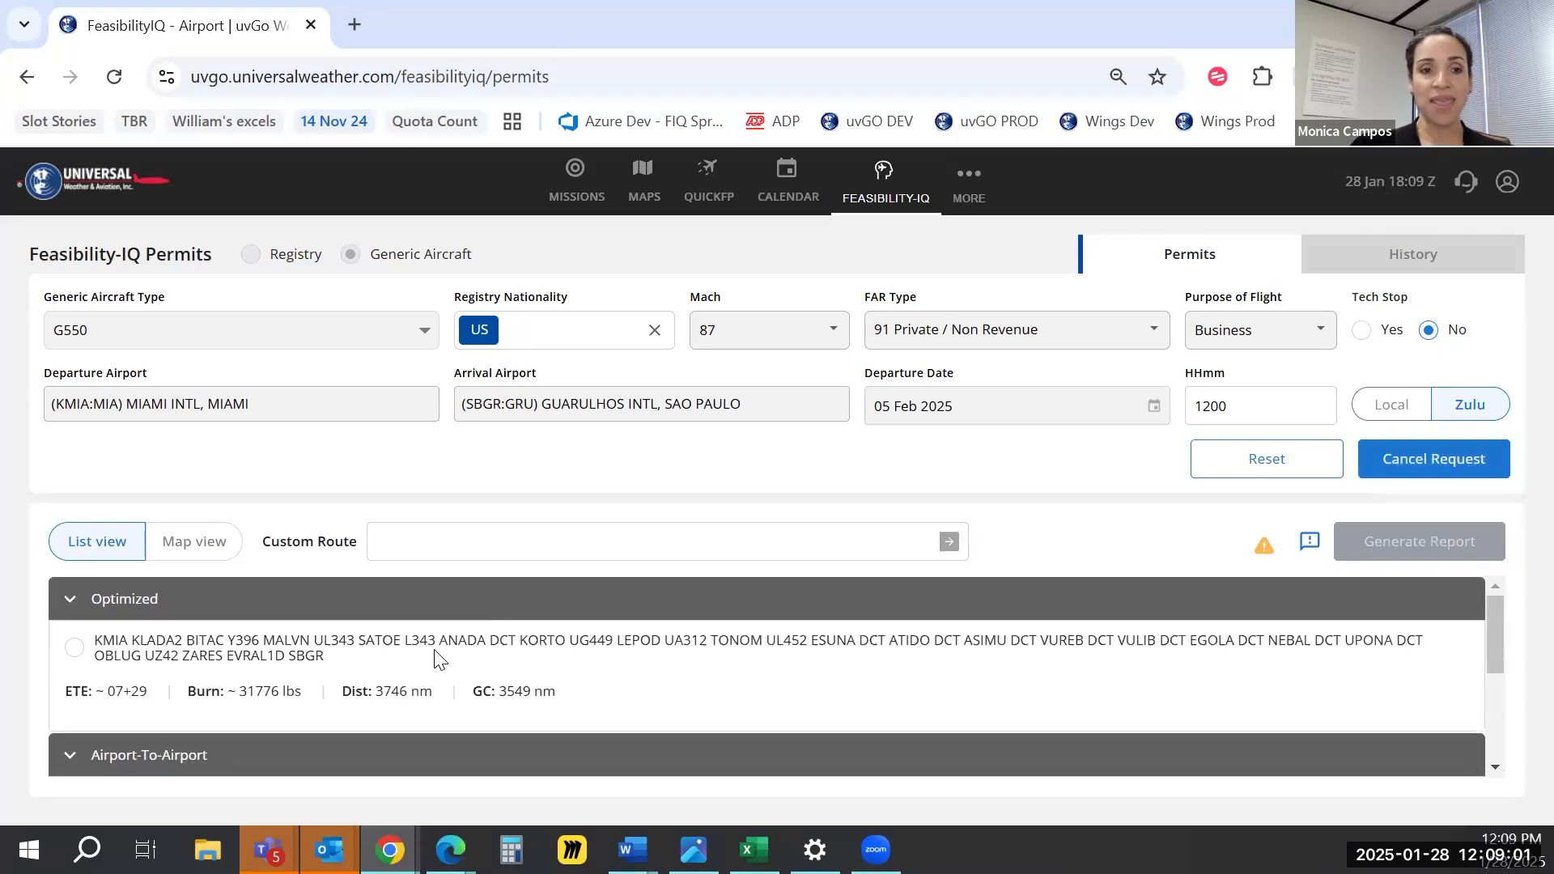
scroll(338, 647, down, 2)
scroll(338, 648, up, 2)
scroll(305, 645, down, 4)
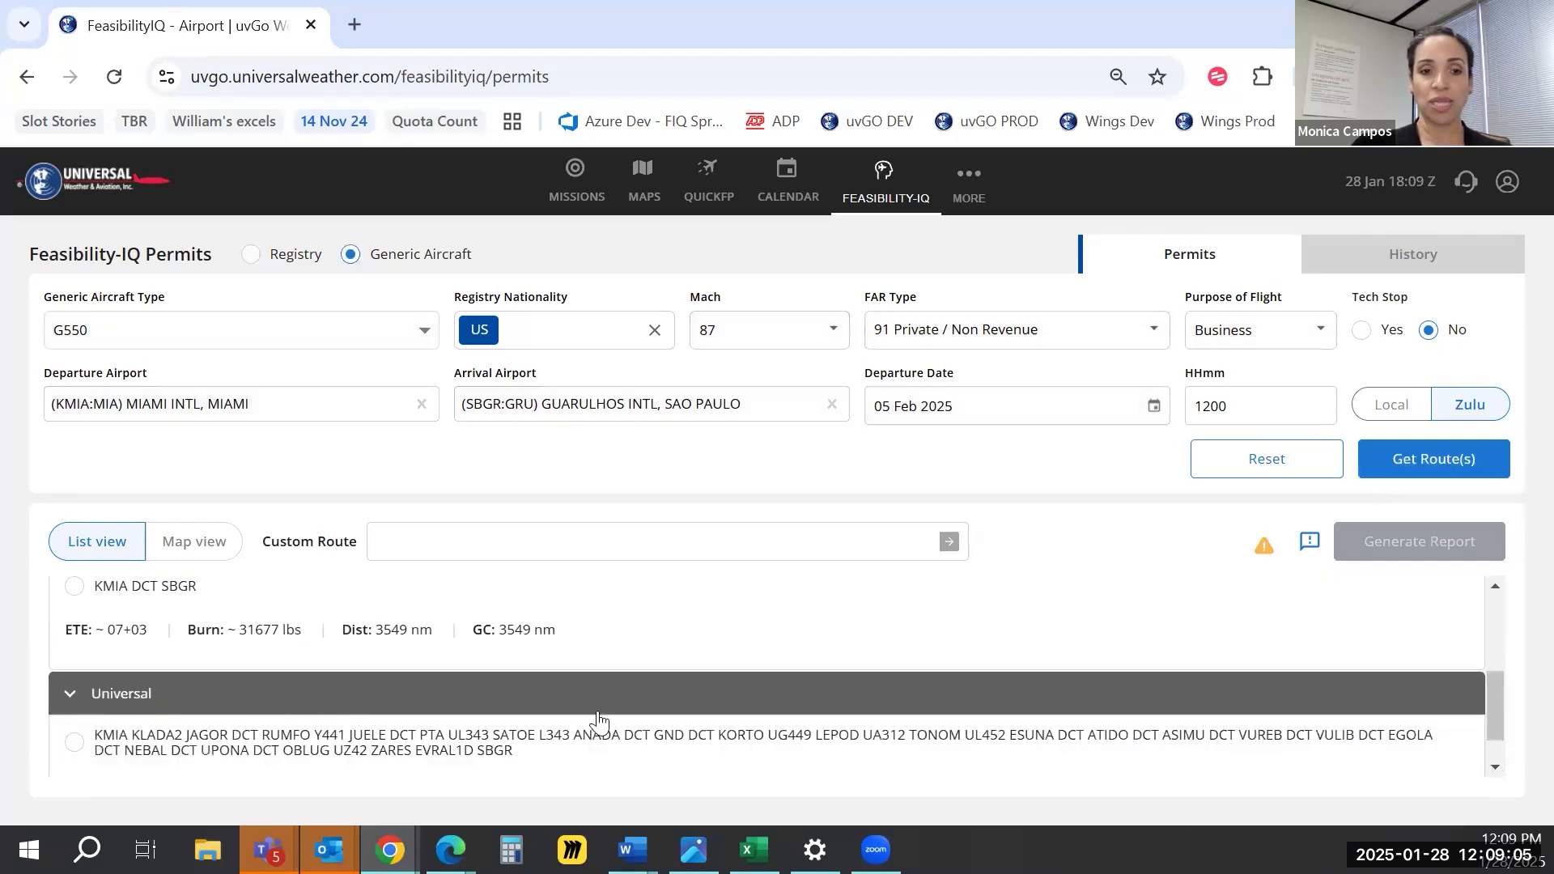
scroll(598, 714, up, 3)
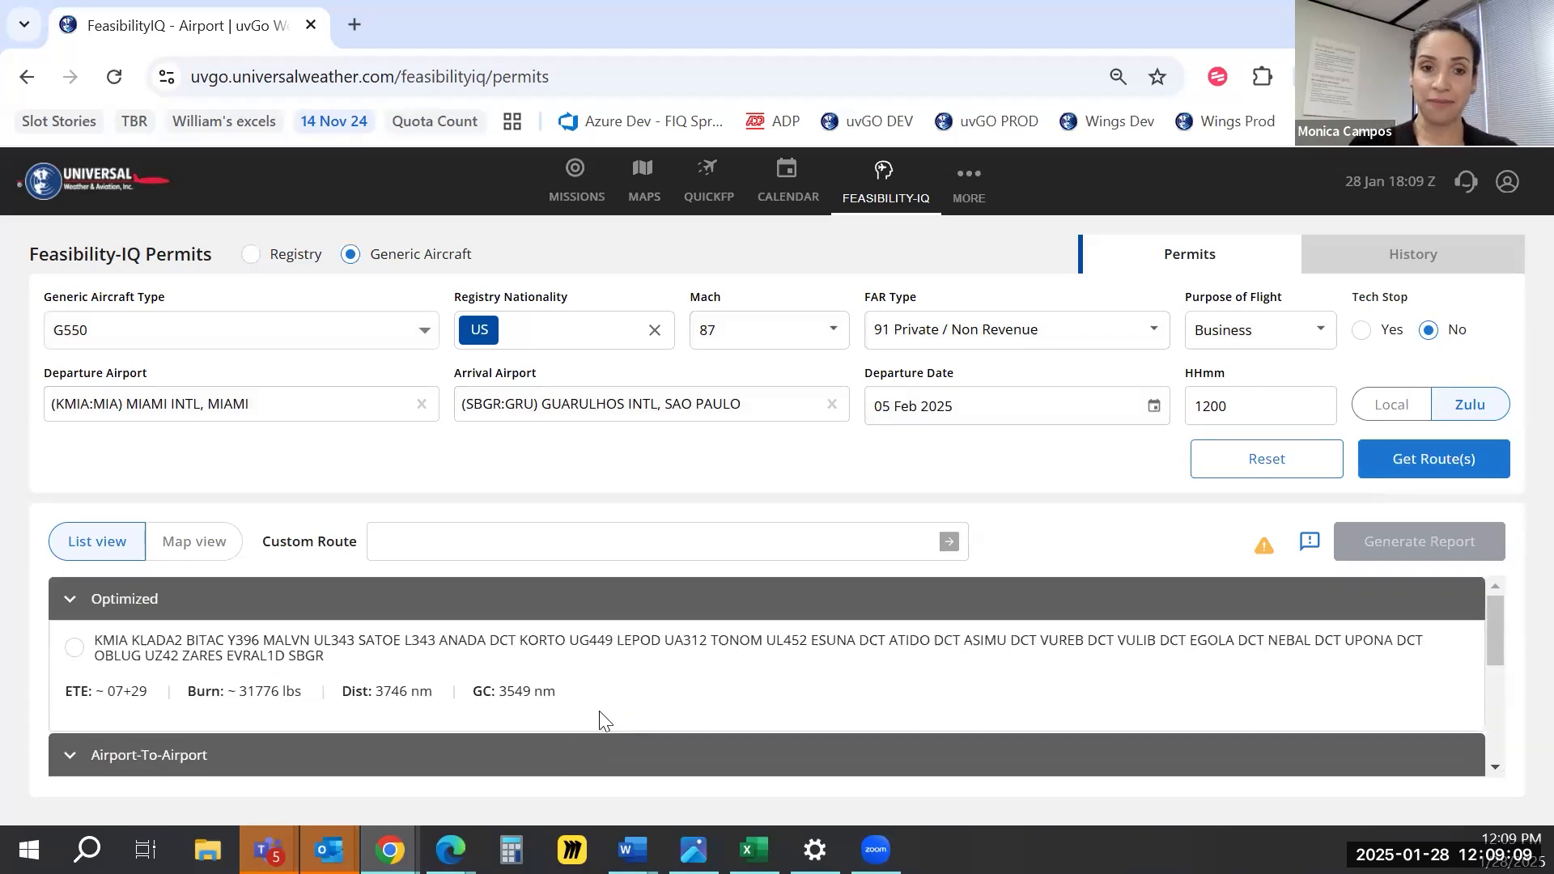
Add the custom route kmia dct tonom dct sbgr and submit it for calculation
click(453, 530)
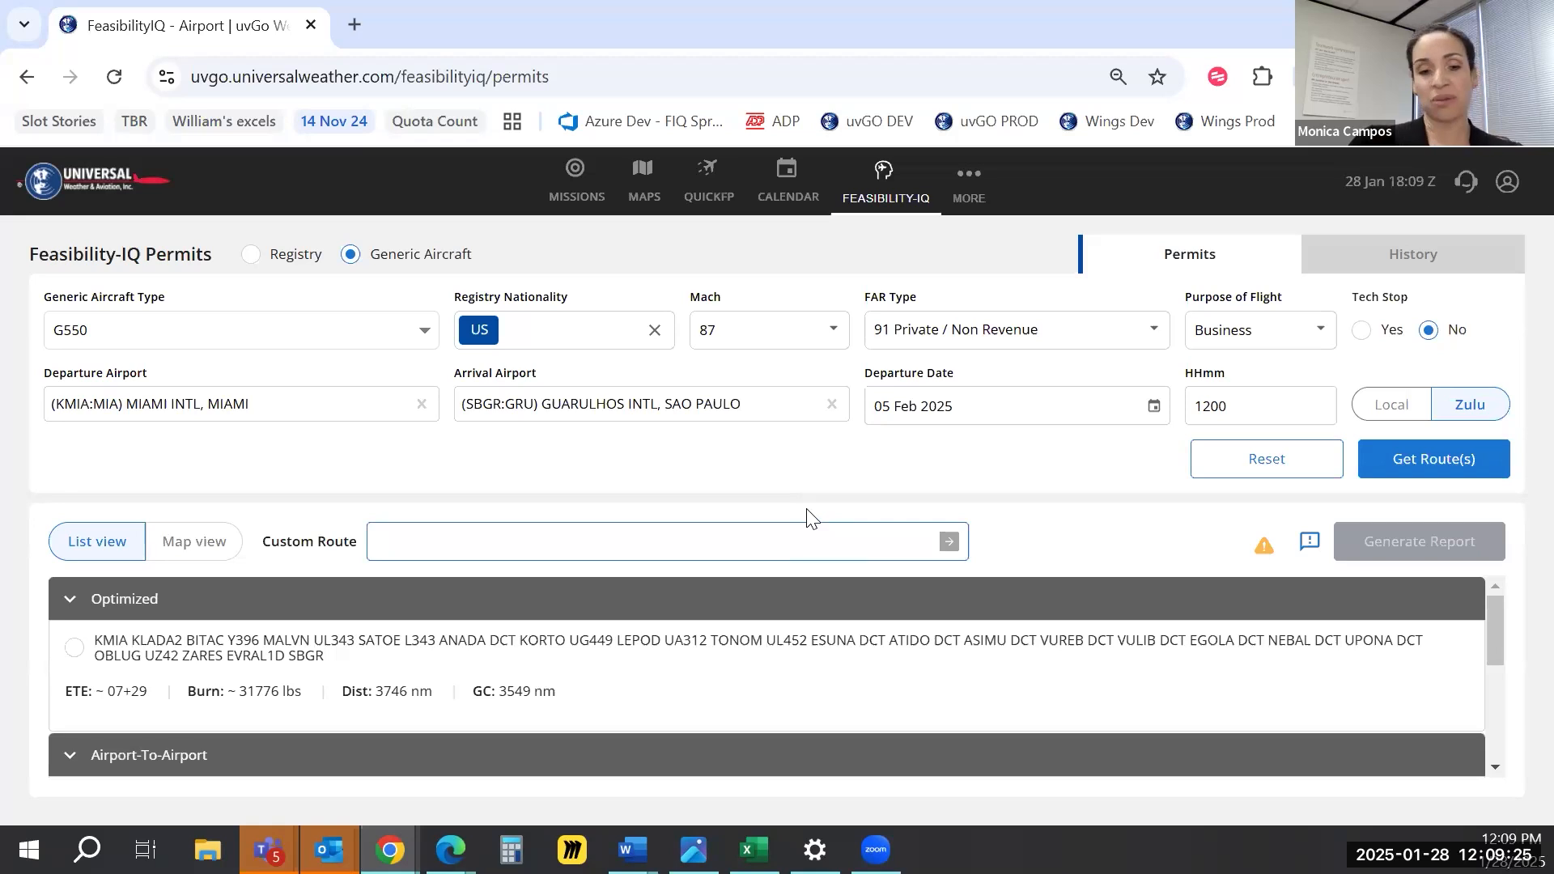
text(kmis)
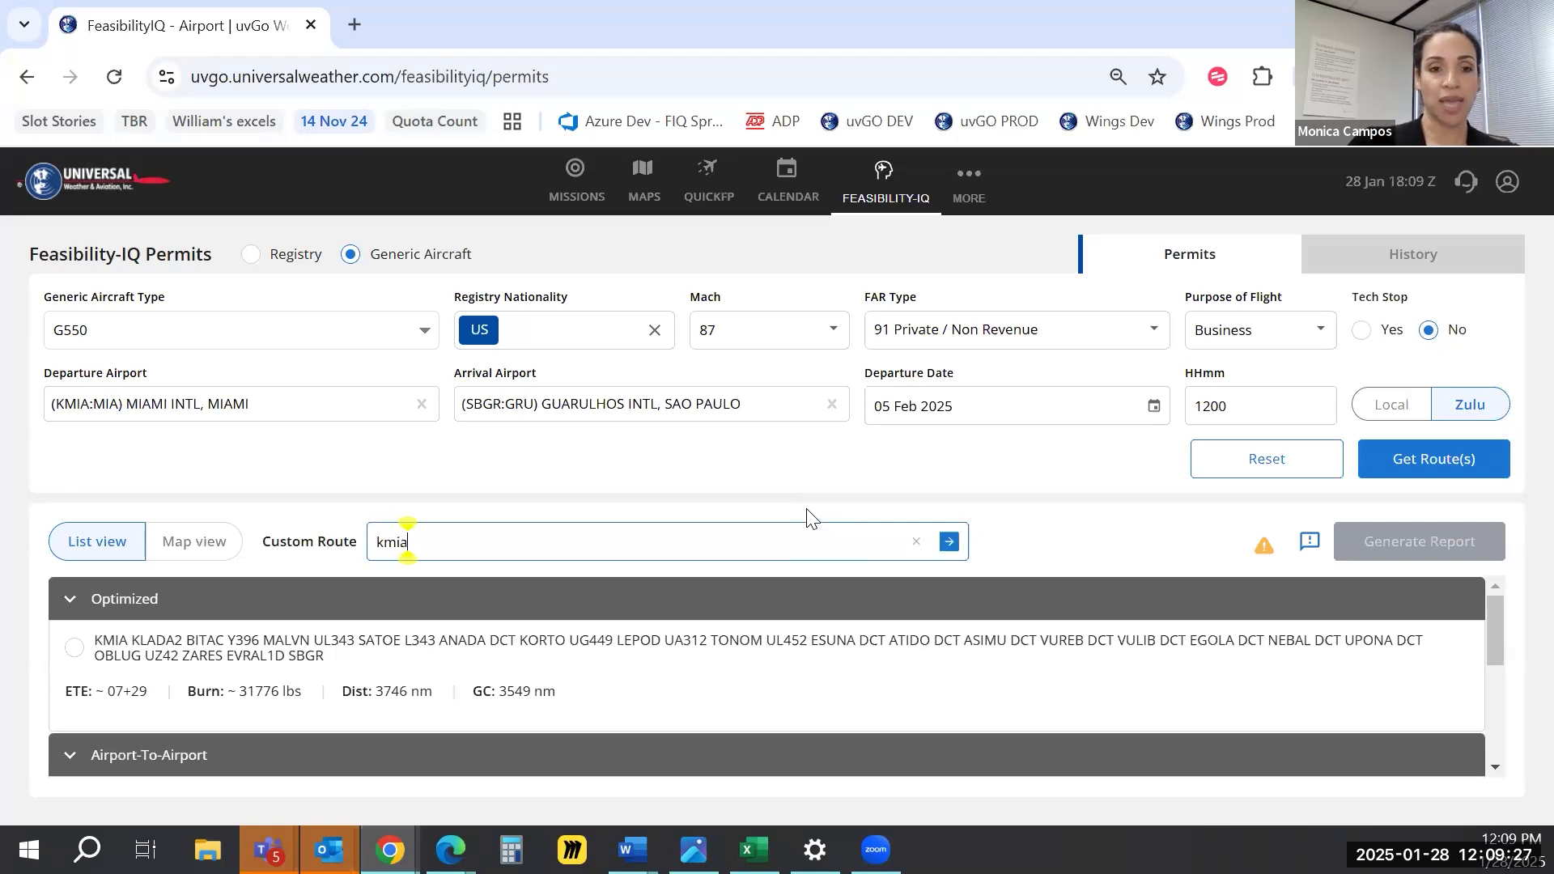
text( dct tonom dct sbgr)
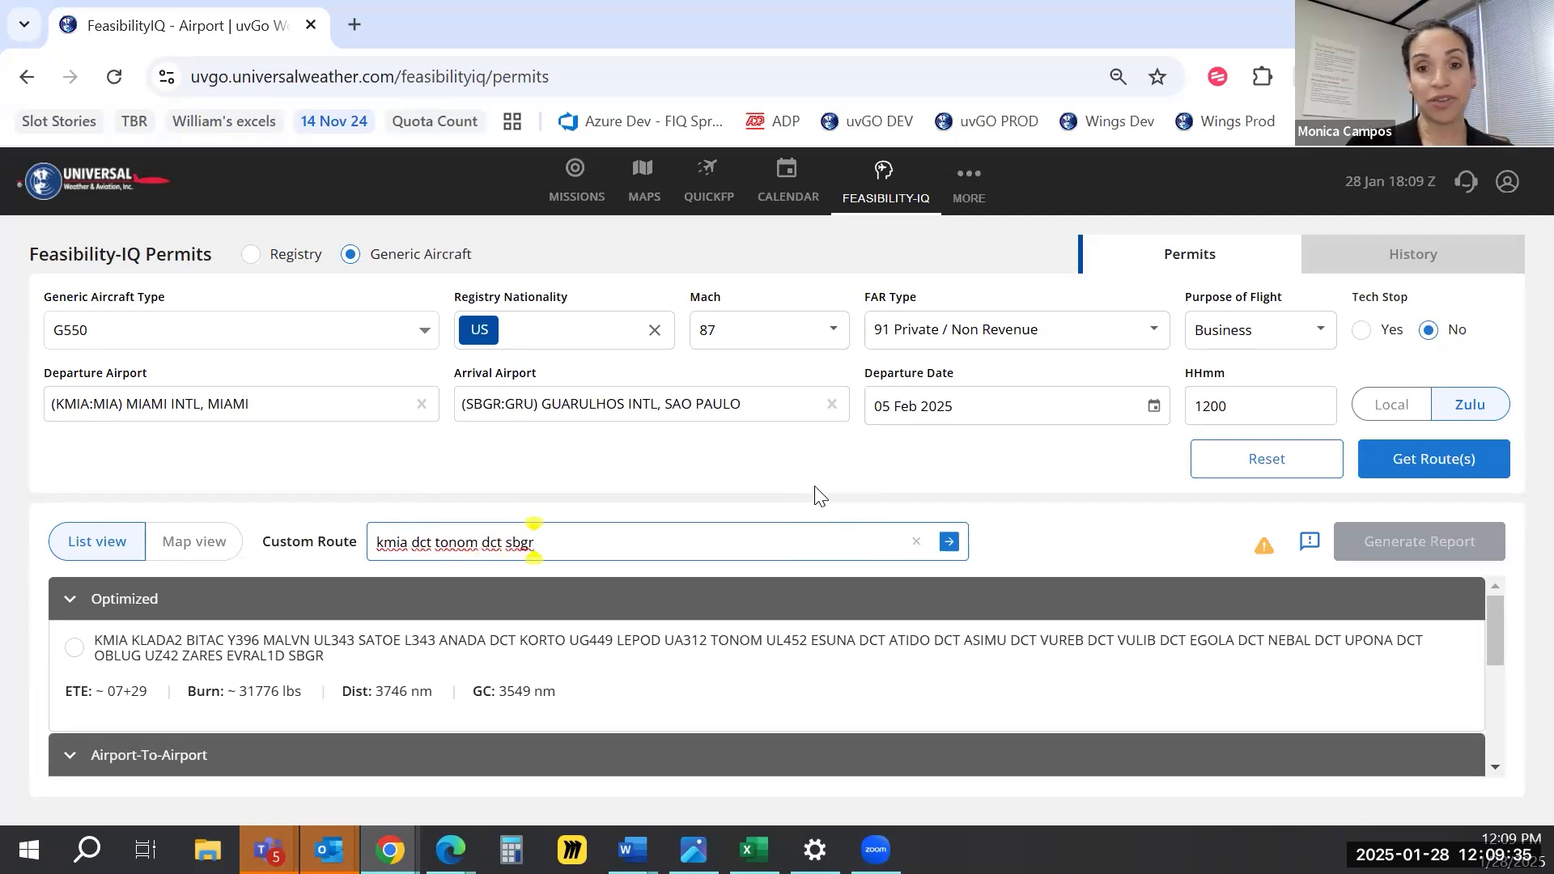
click(949, 542)
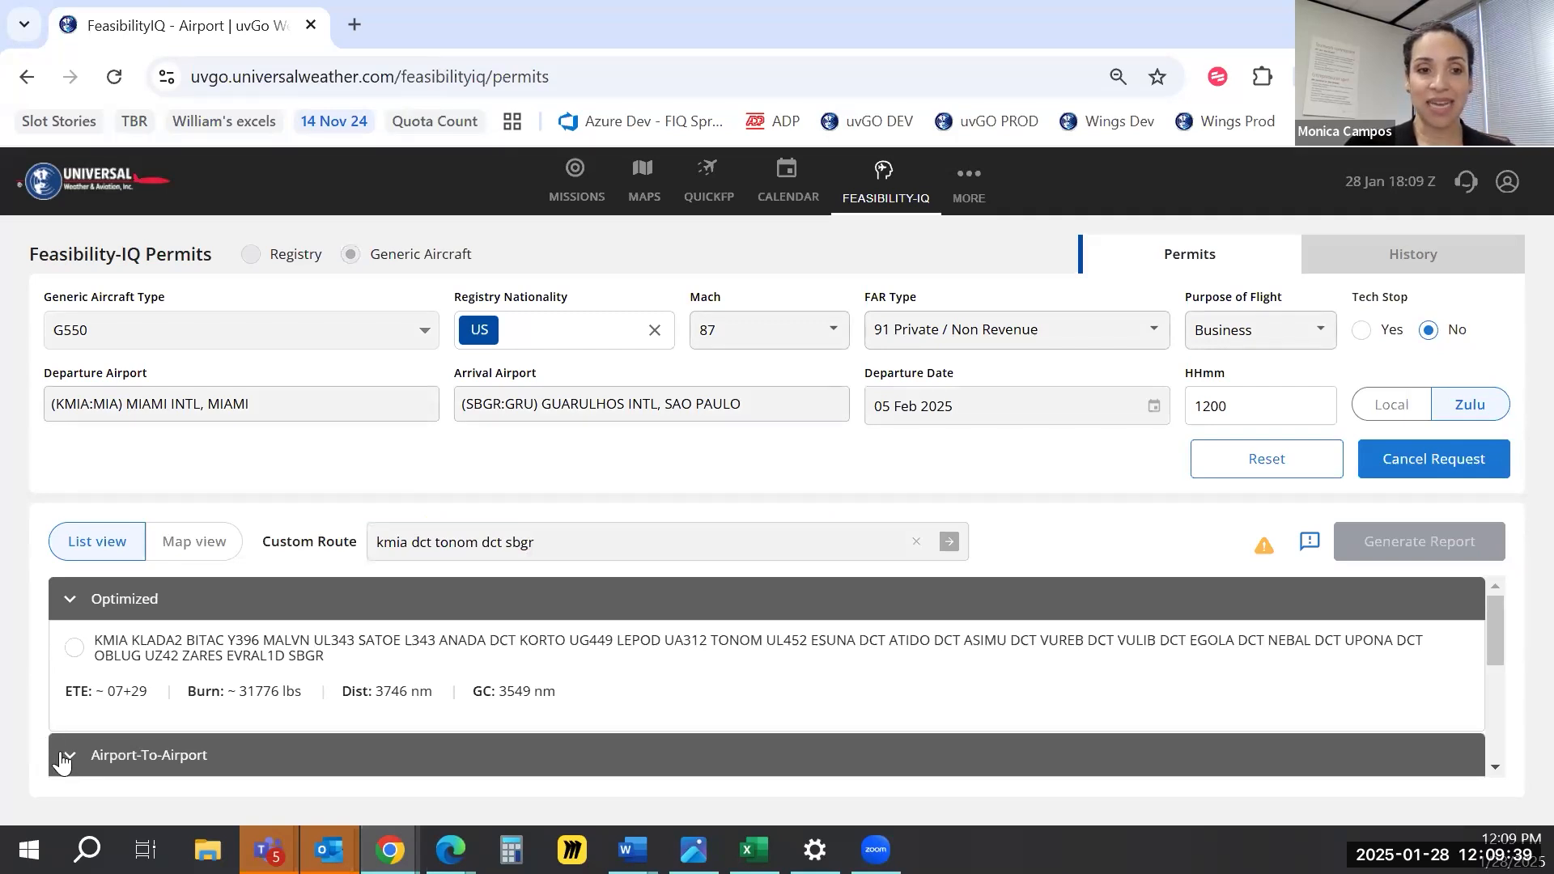
Collapse the Airport-To-Airport group and compare the custom route's enroute time, burn and distance with the Optimized route's
scroll(69, 759, down, 2)
click(70, 683)
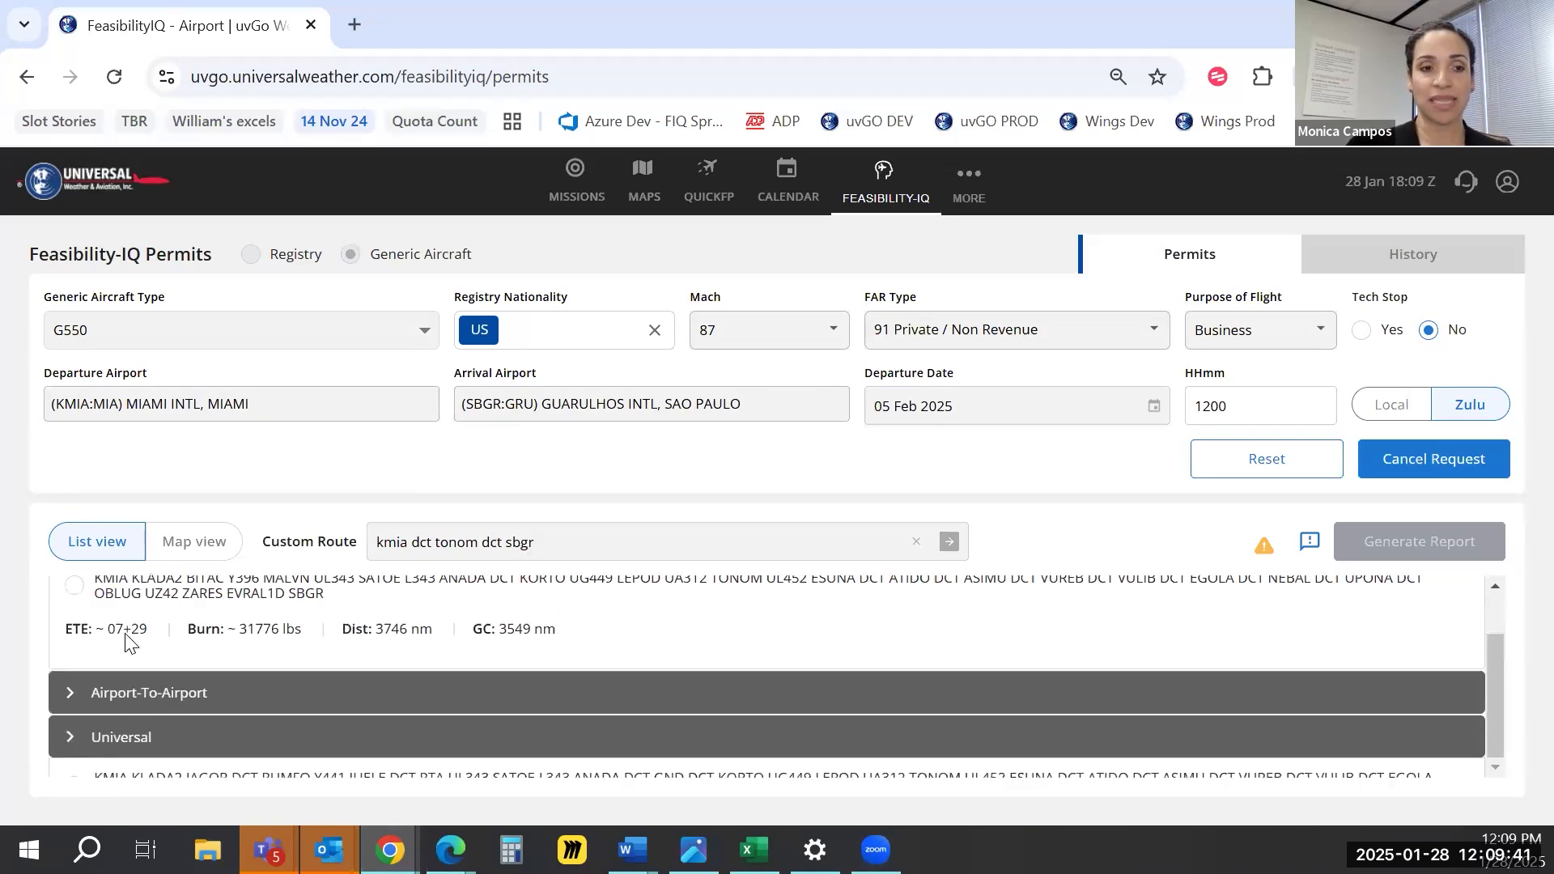
scroll(80, 655, up, 2)
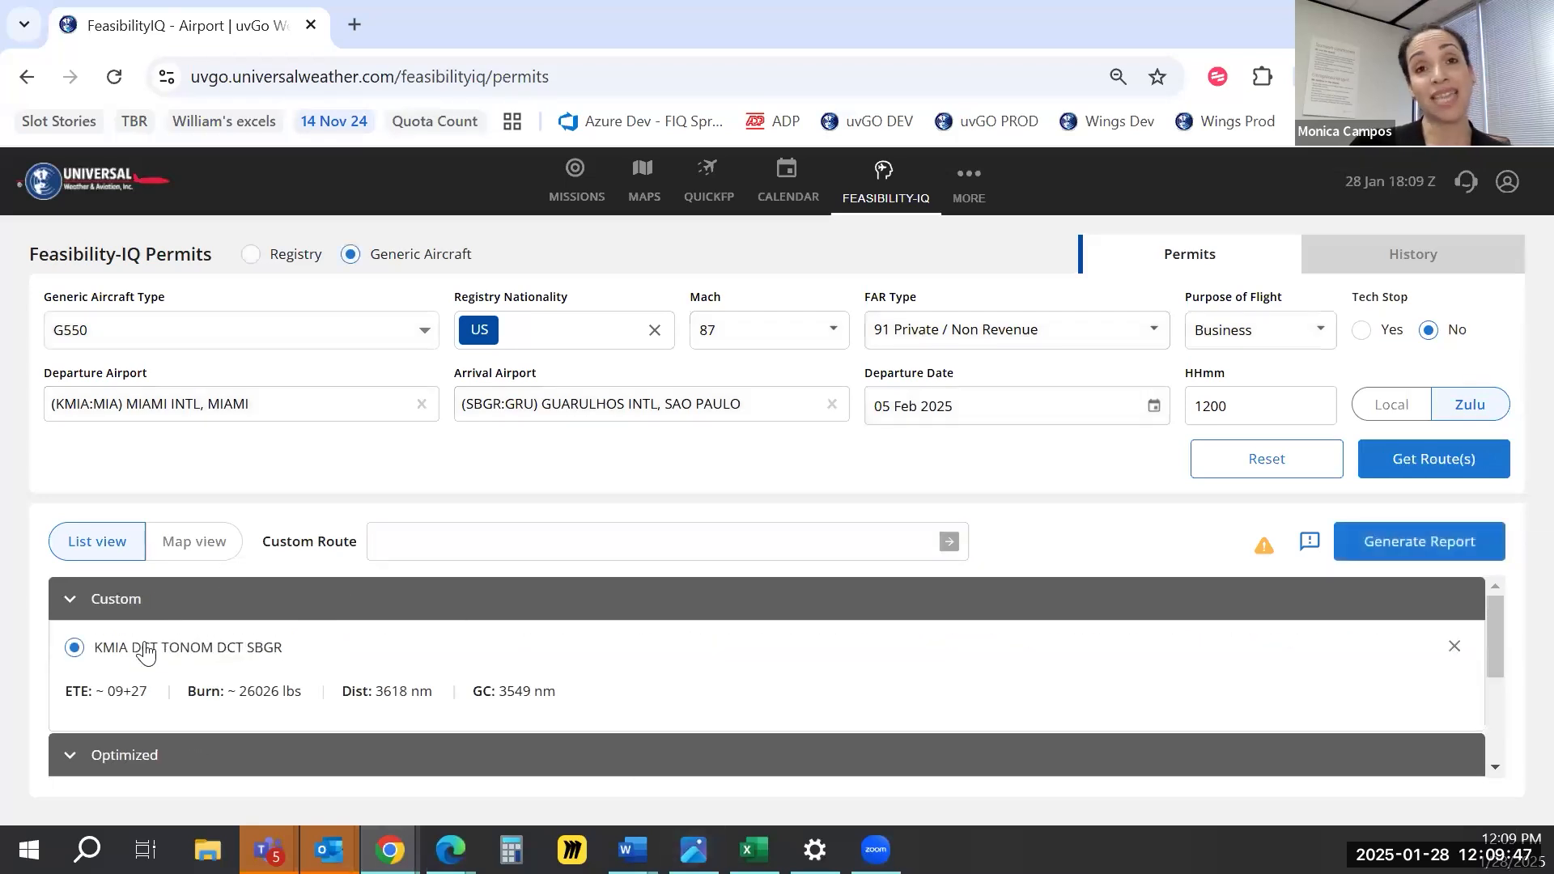
scroll(145, 653, down, 2)
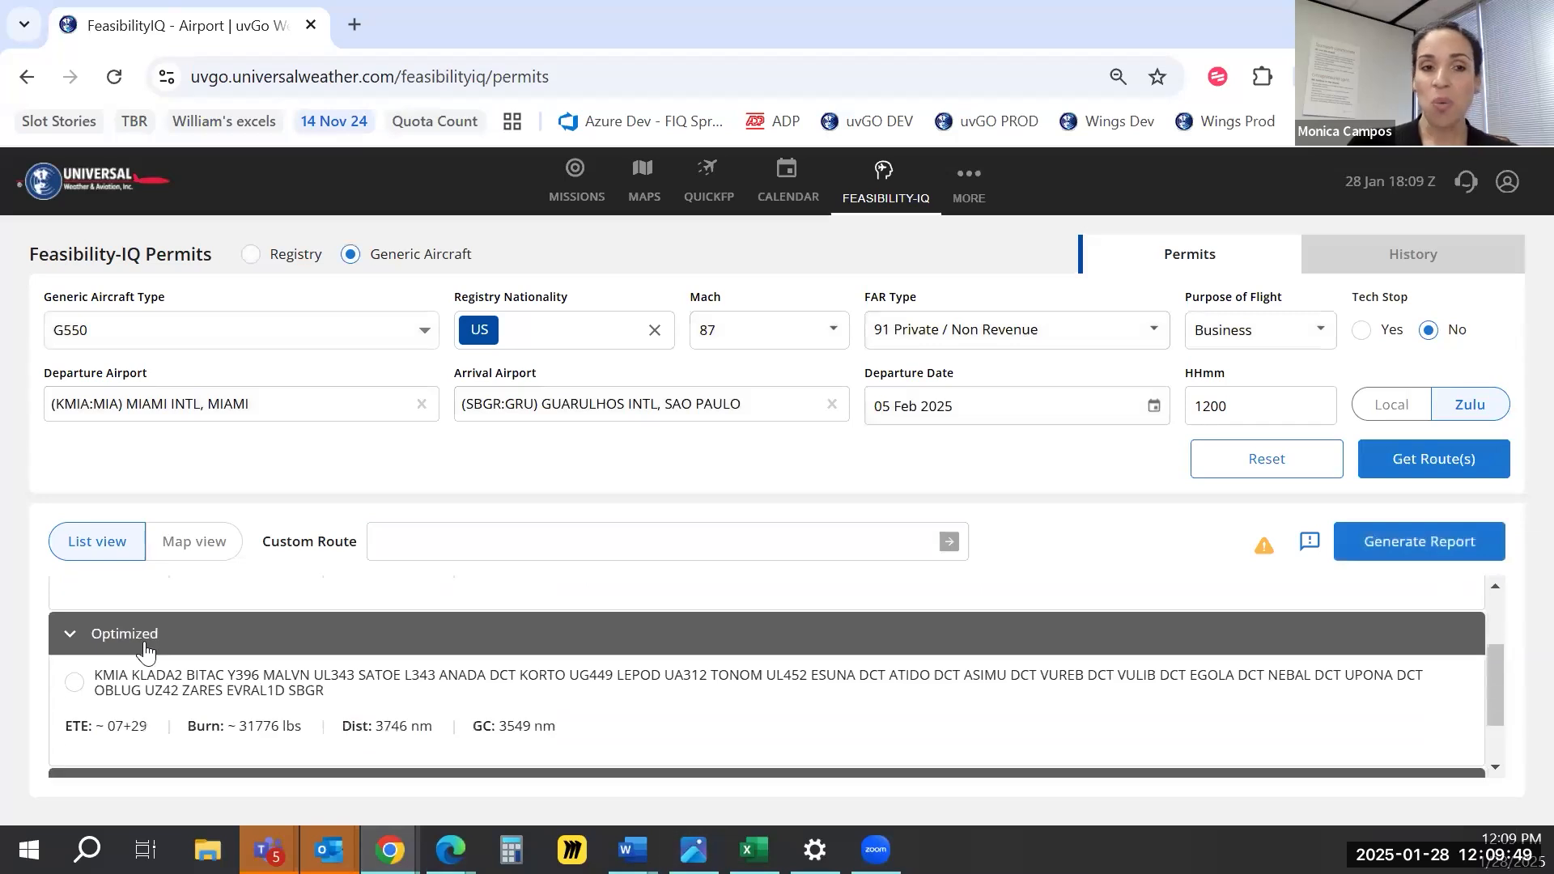
scroll(146, 652, up, 2)
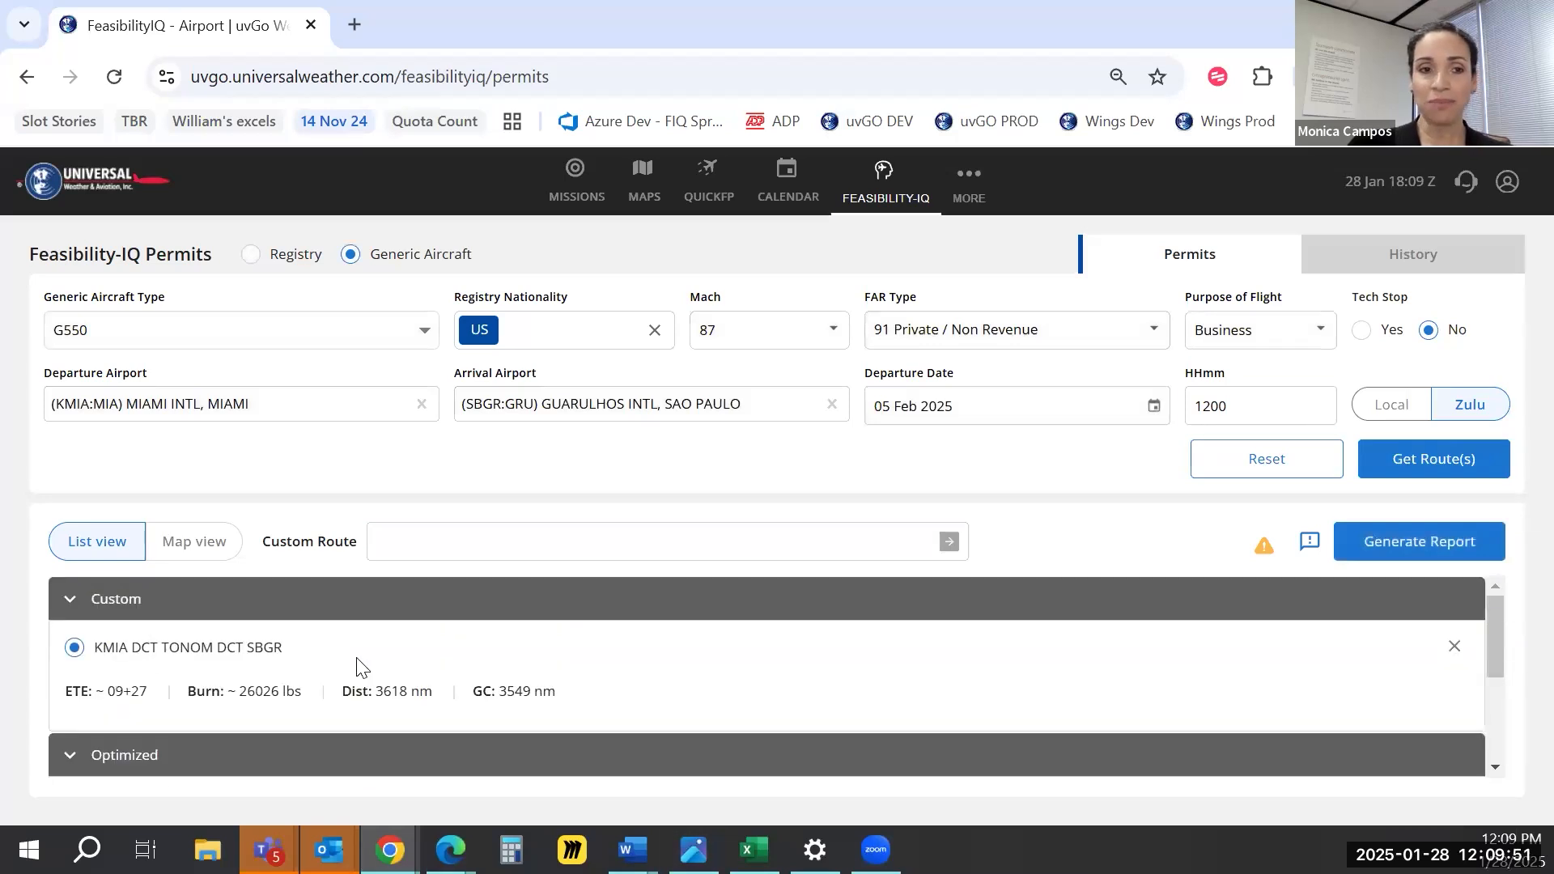
View the custom route KMIA DCT TONOM DCT SBGR on the full-screen map
click(212, 557)
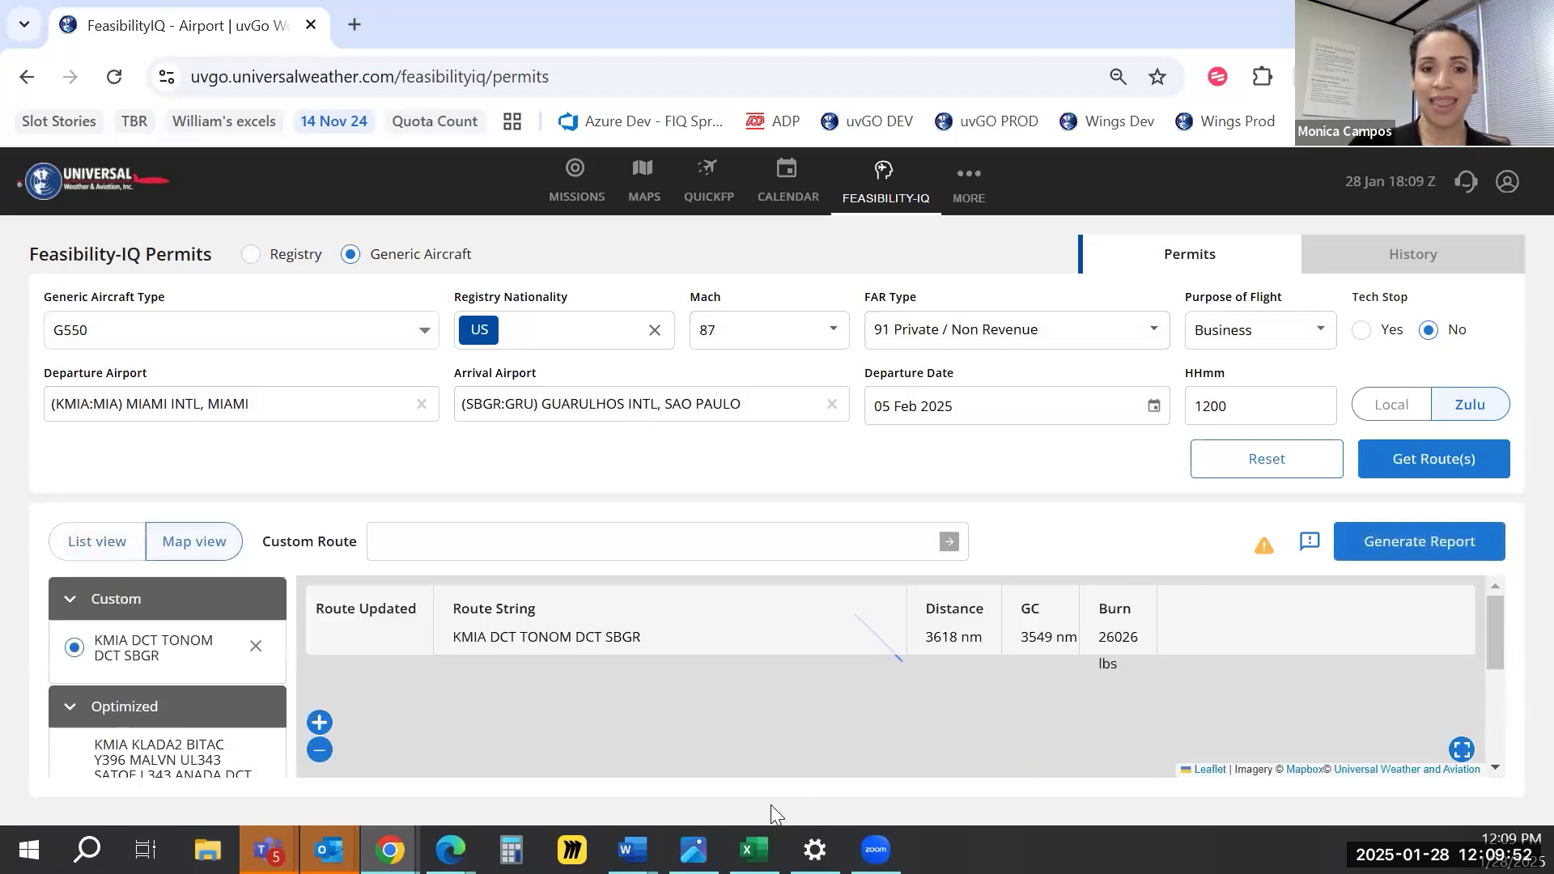
click(1463, 751)
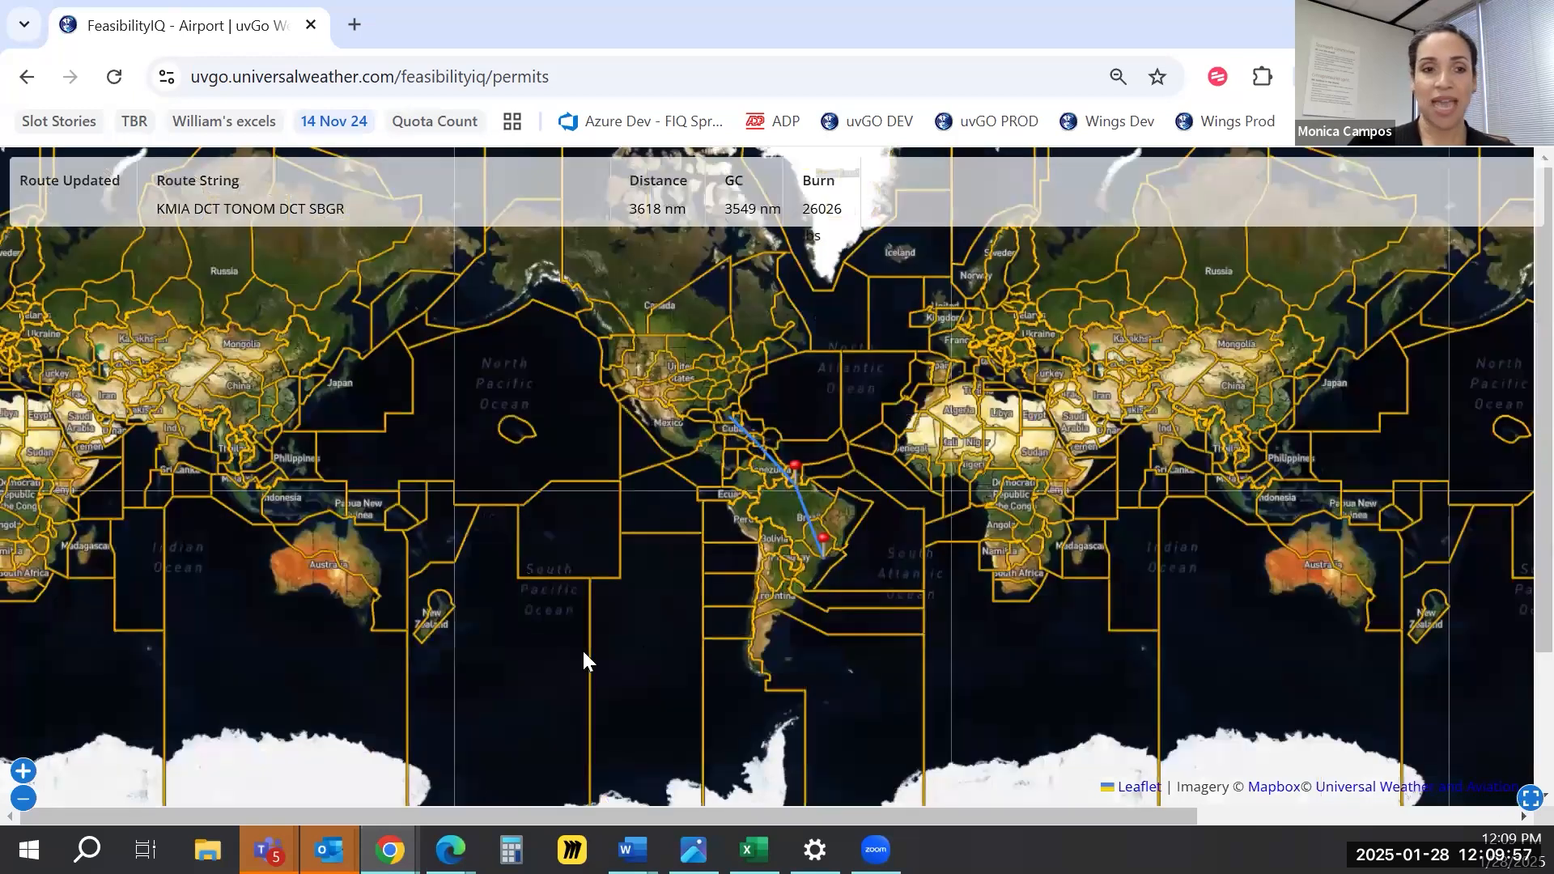
key(Escape)
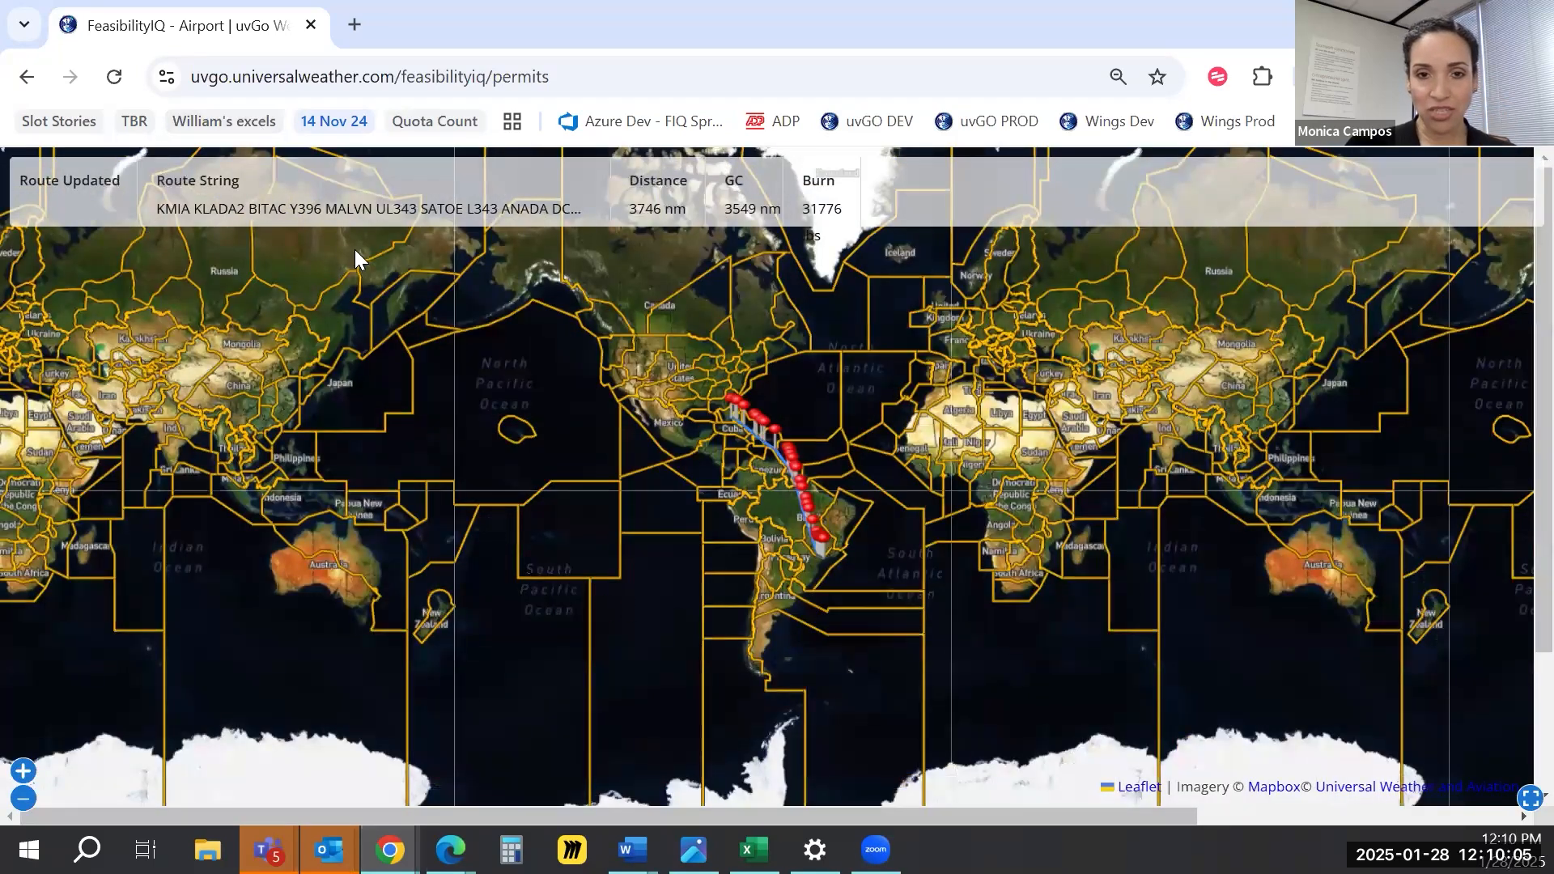
Inspect the selected Optimized route over South America on the full-screen map and generate its permit report
scroll(801, 575, up, 2)
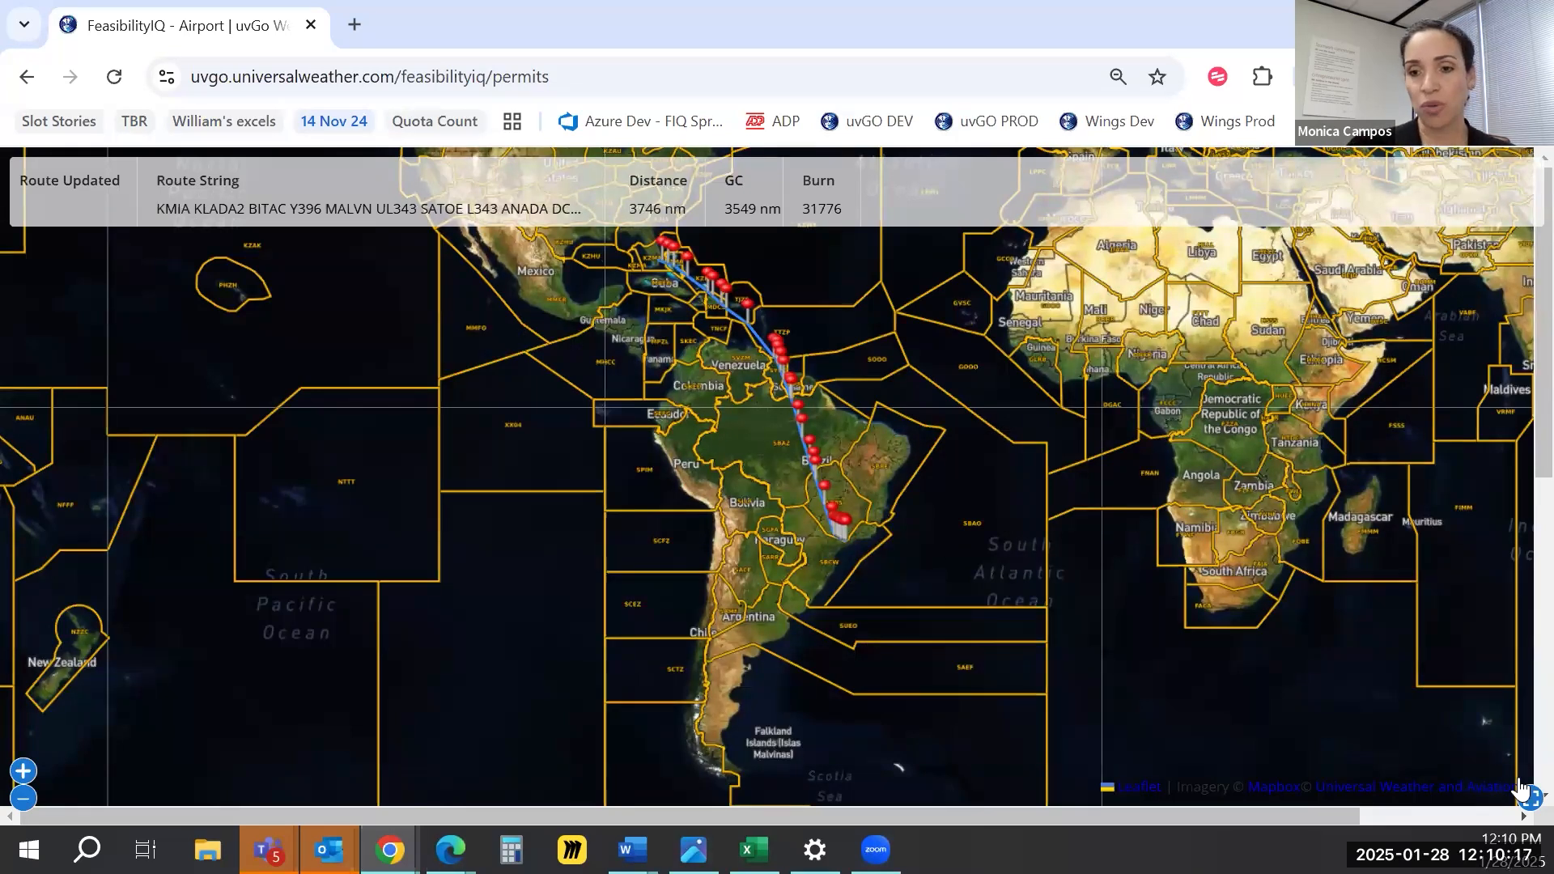
key(Escape)
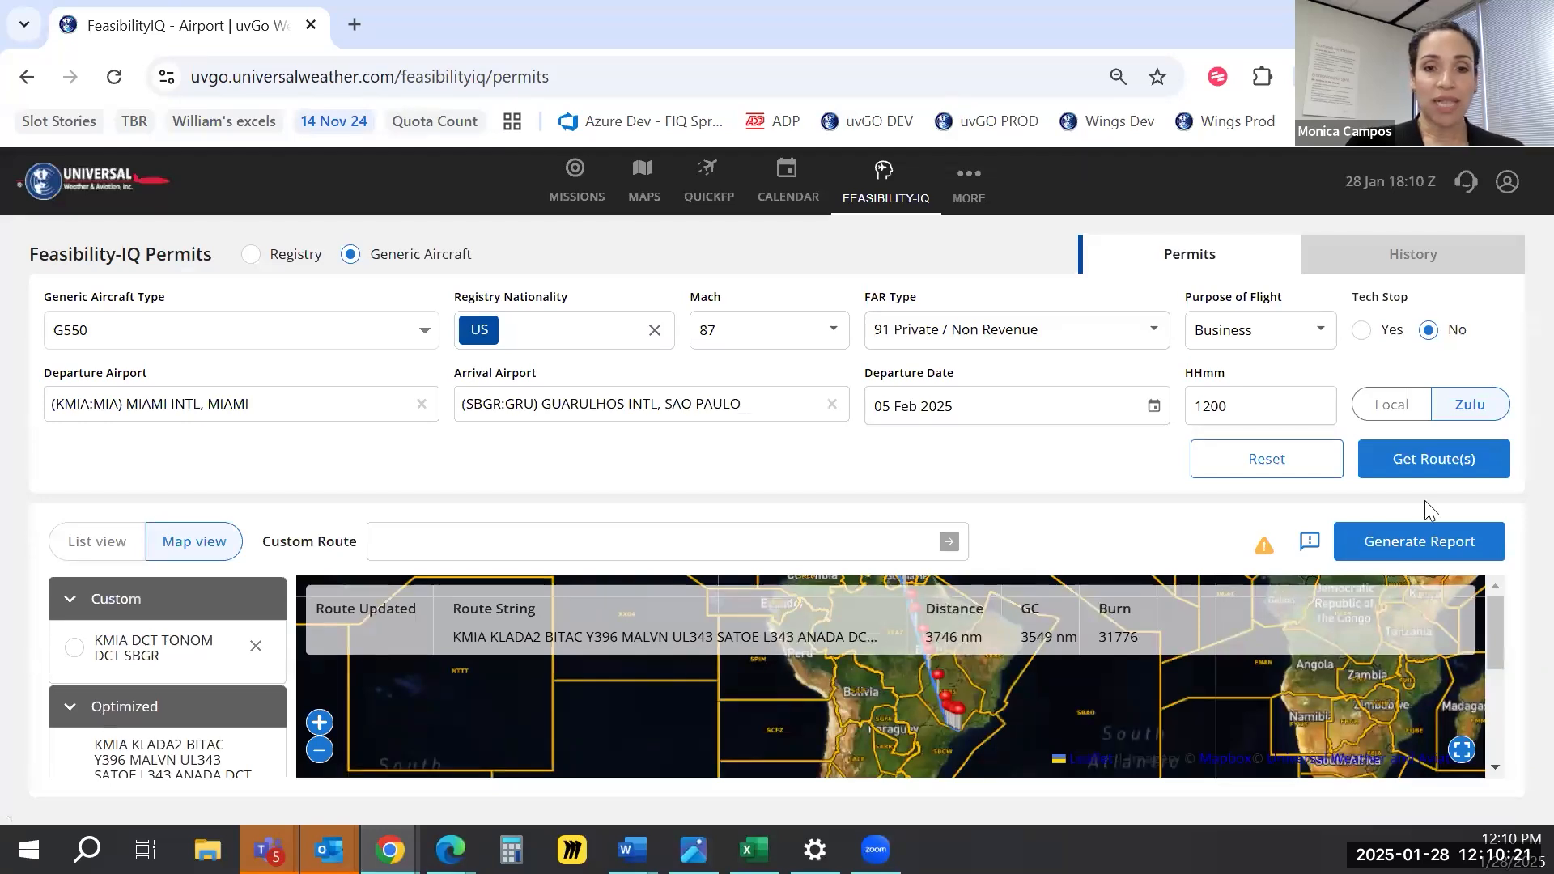
click(1416, 547)
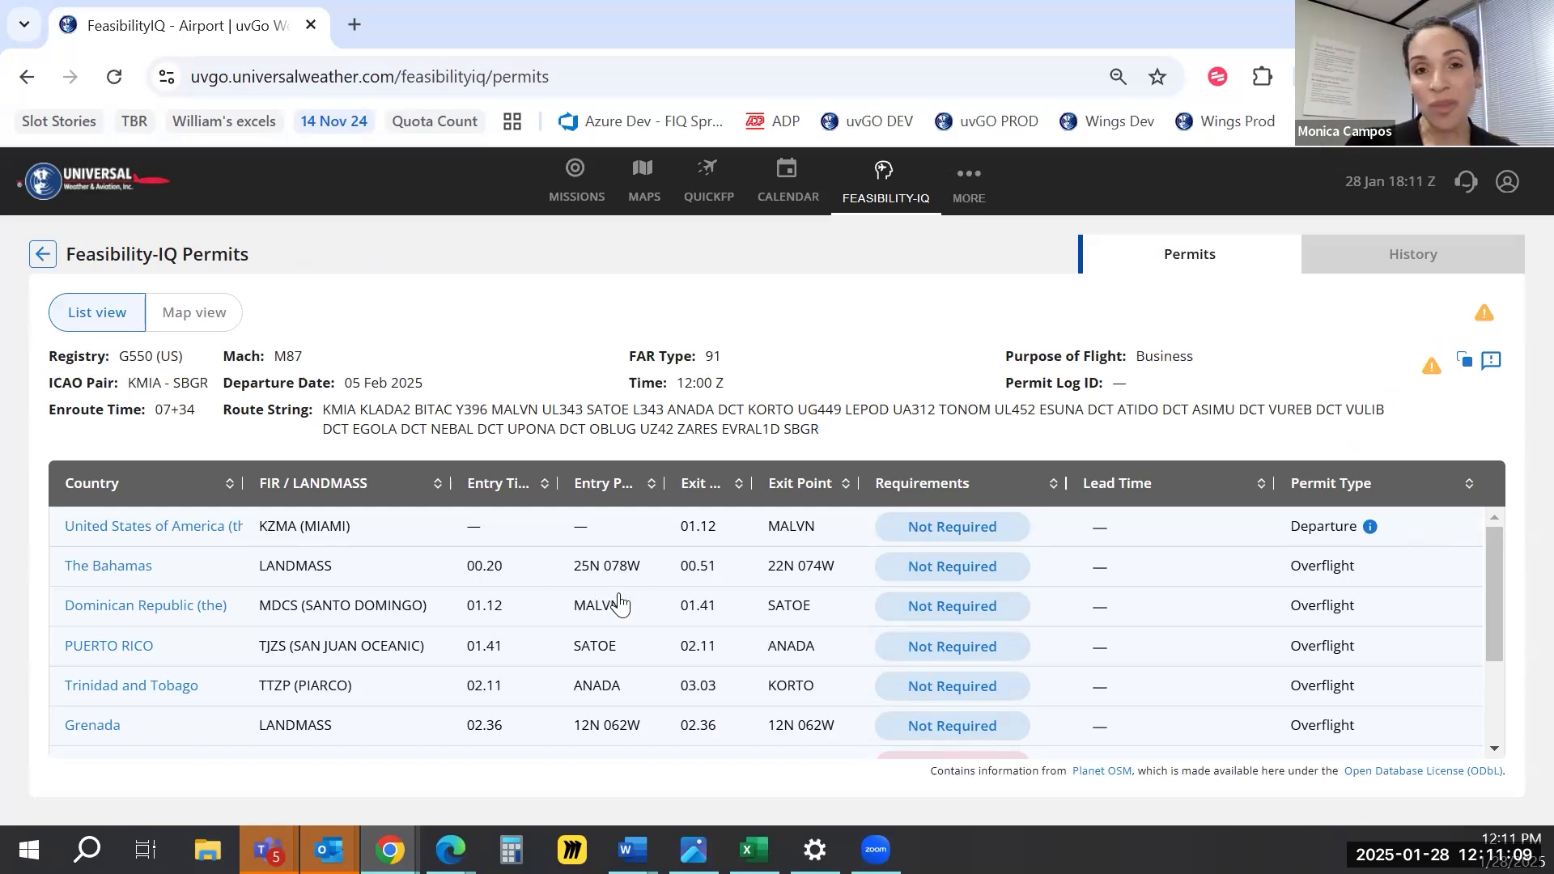
Review the permit requirement, lead time and permit type for each country and FIR in the report
scroll(630, 611, down, 3)
scroll(630, 611, up, 3)
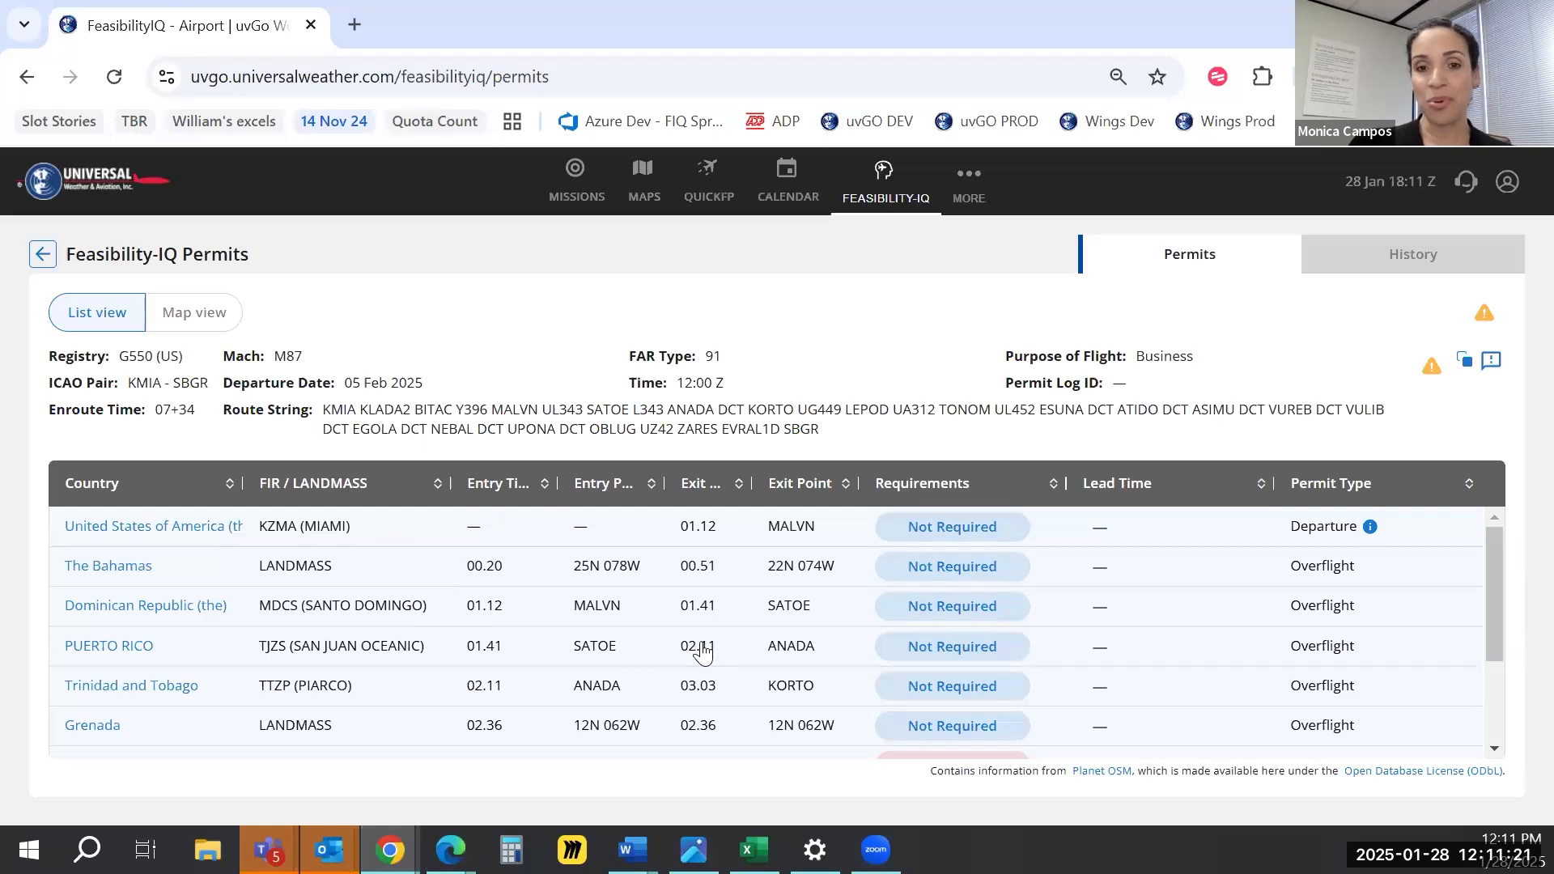
scroll(702, 651, down, 3)
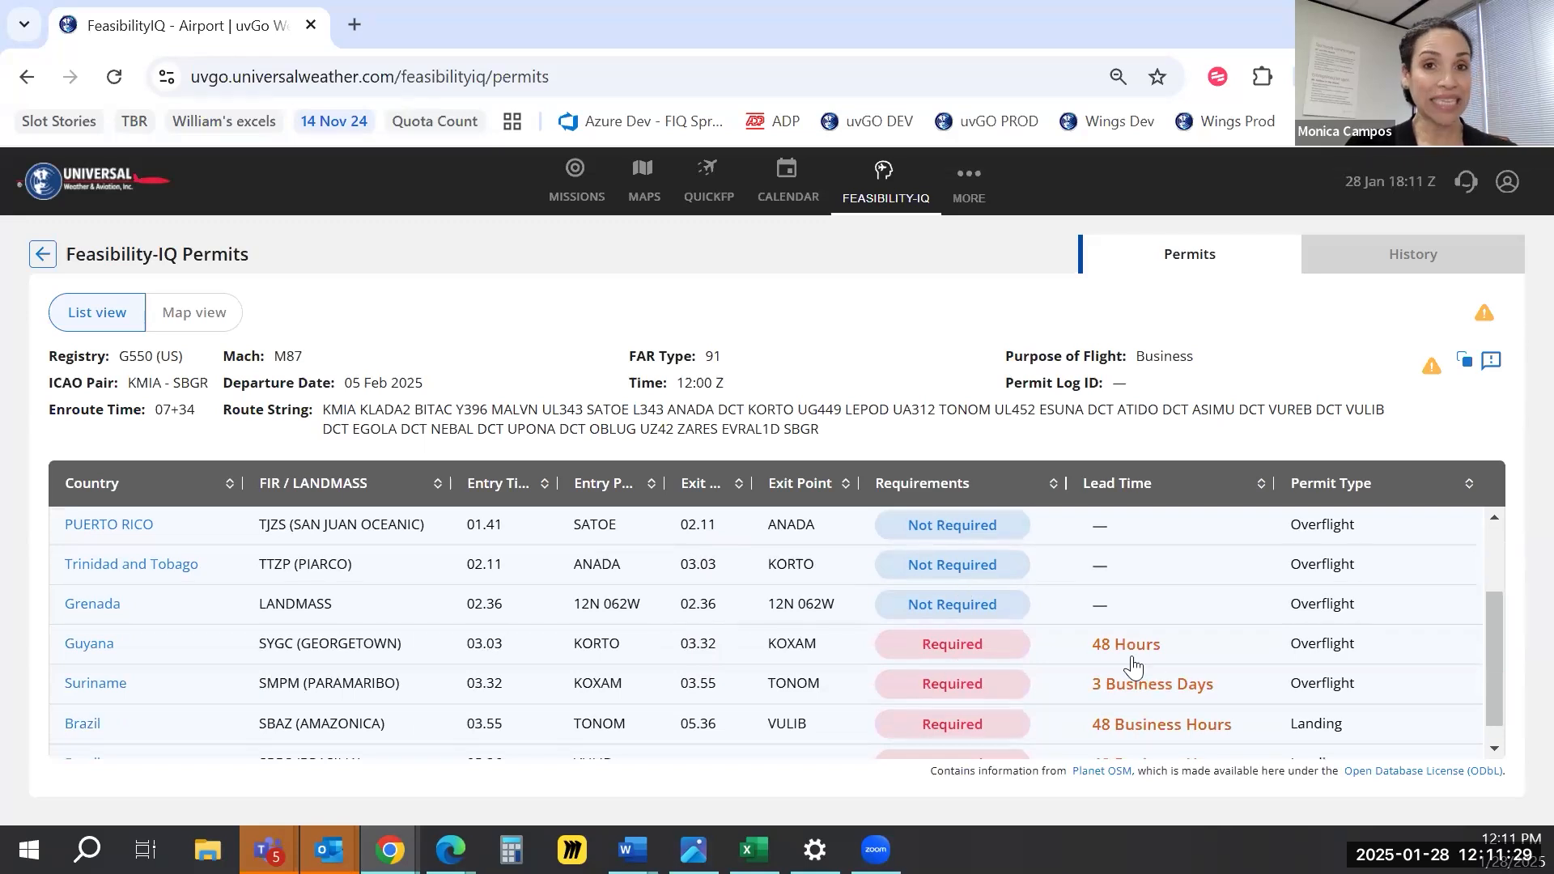
scroll(1136, 670, down, 1)
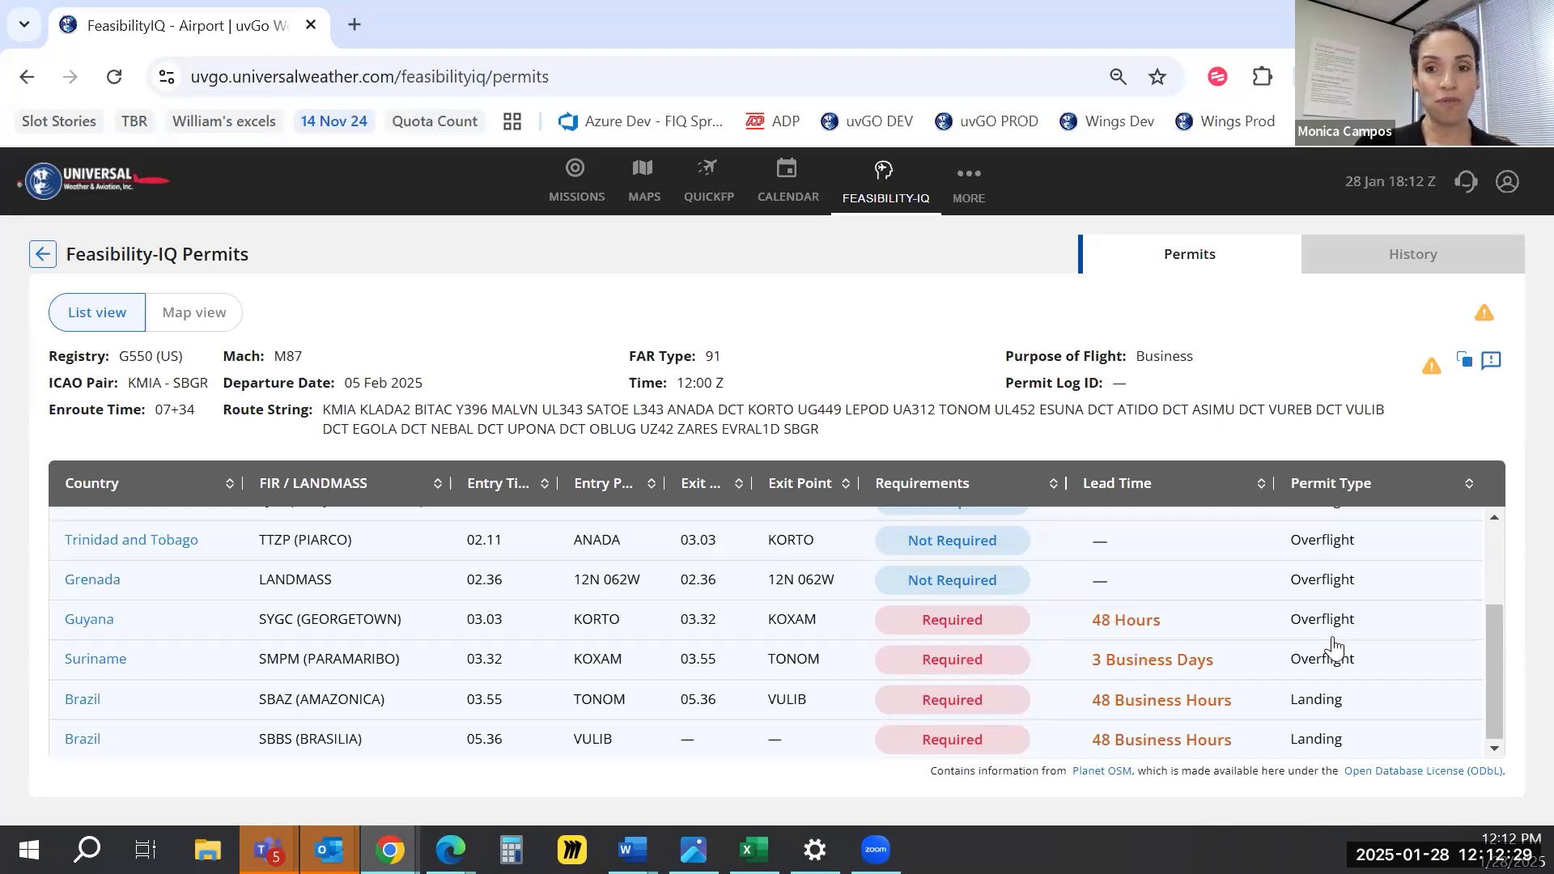
scroll(1334, 648, up, 3)
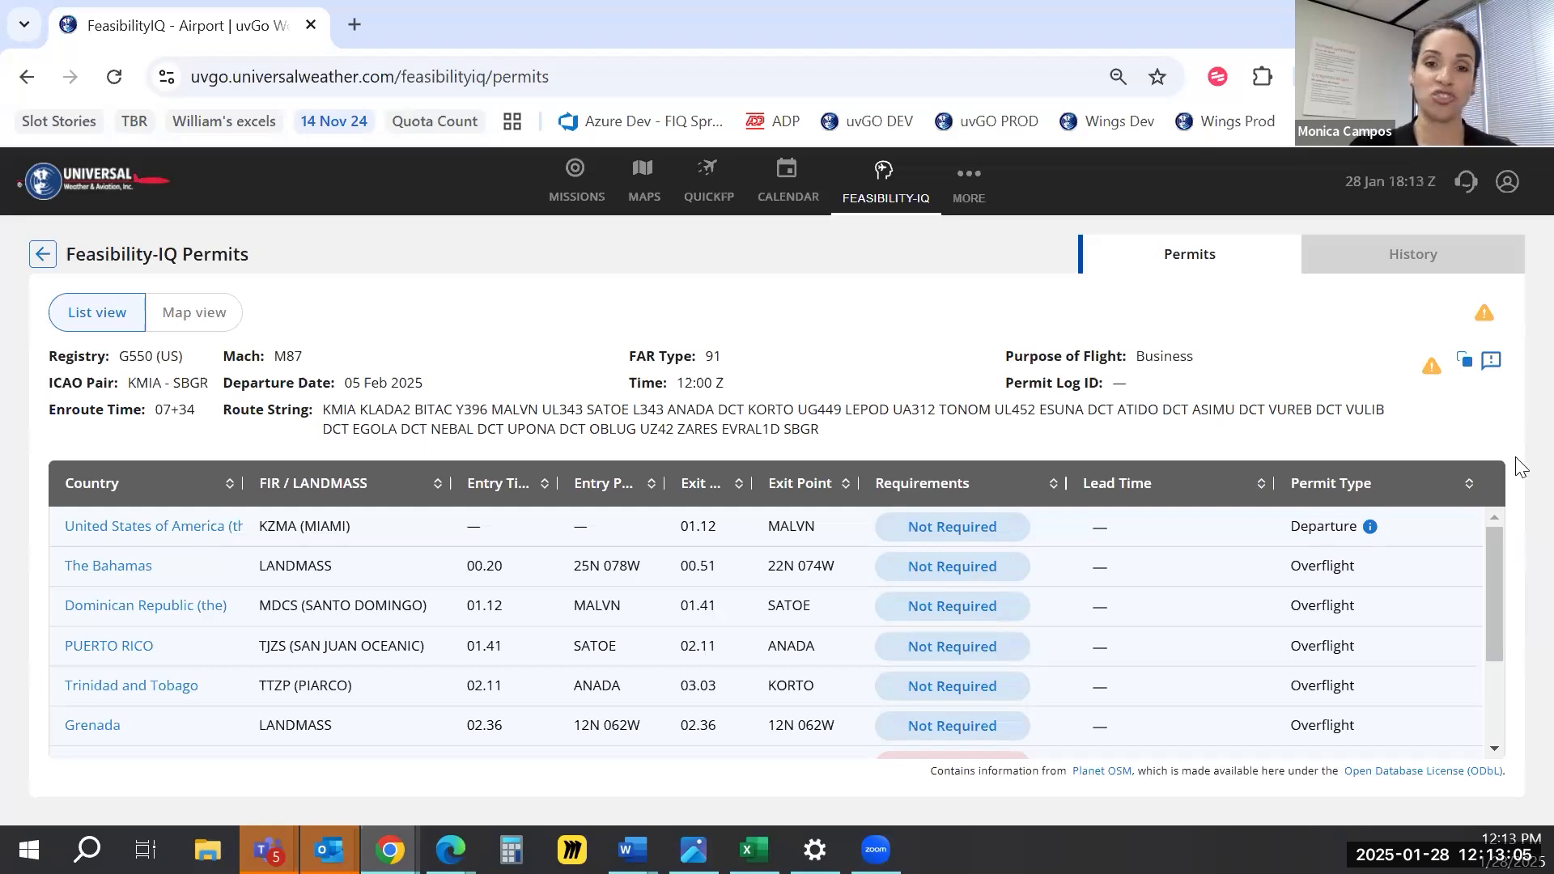
scroll(462, 613, down, 3)
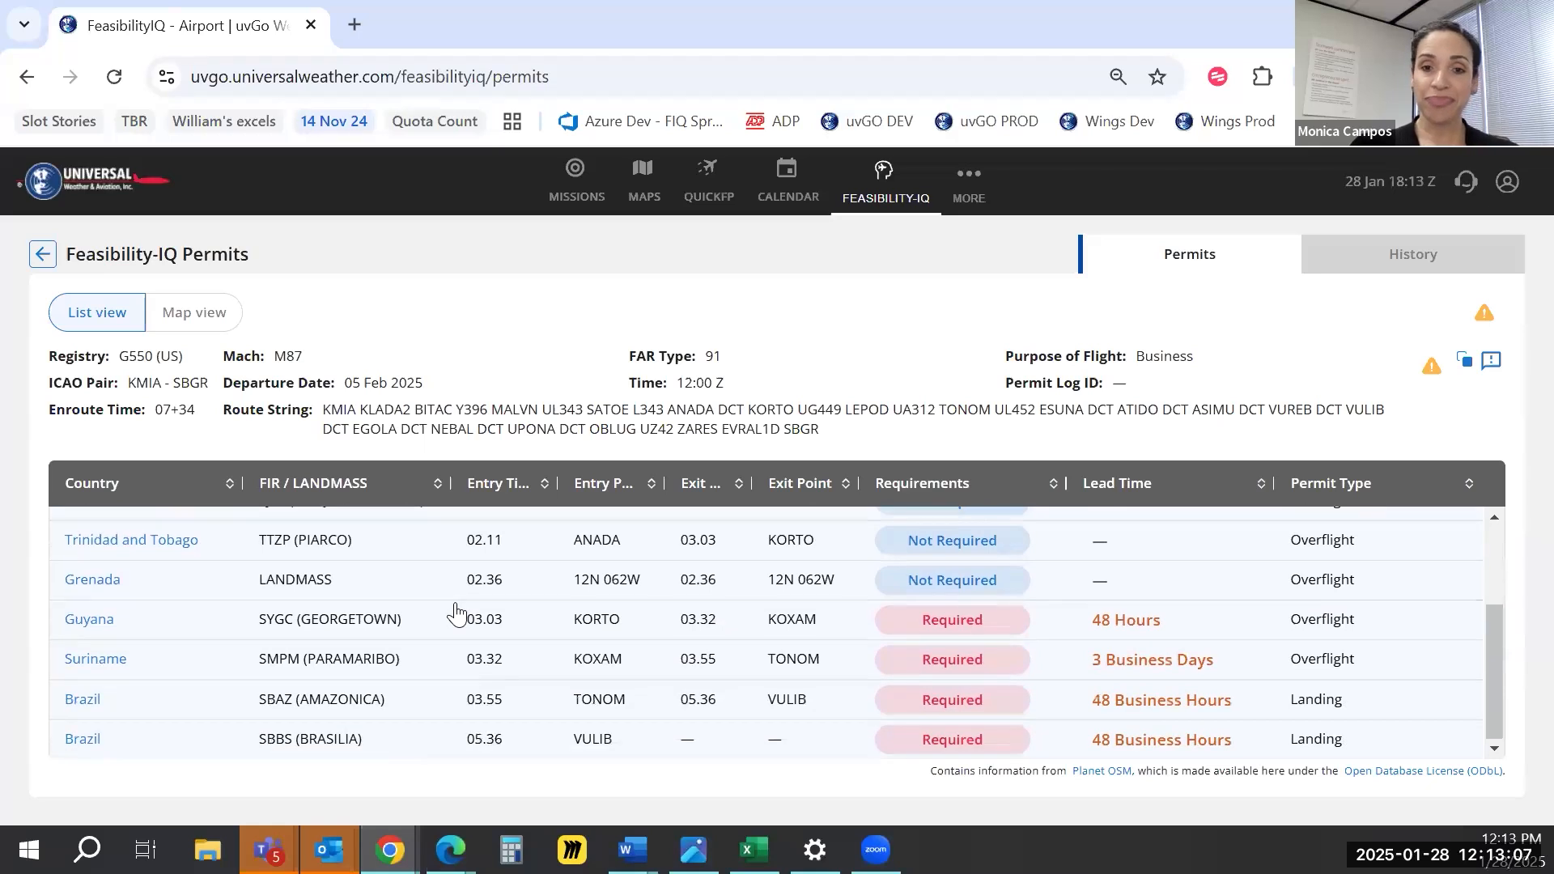
Examine Suriname's permit details for the required documents, average process time and average confirmation time, and close them
click(89, 659)
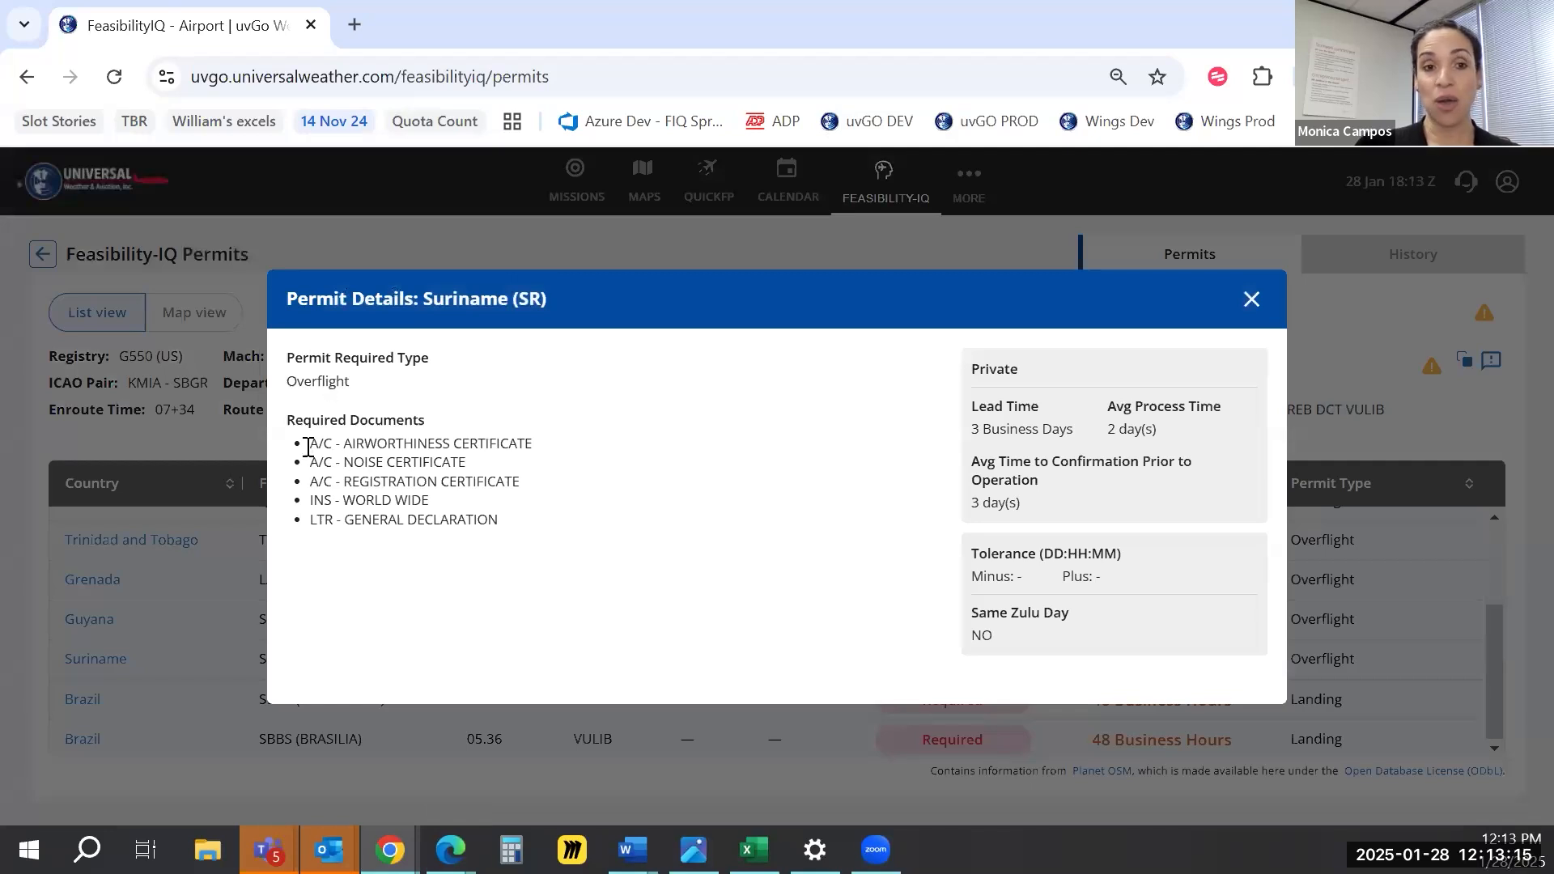
drag(301, 439, 478, 559)
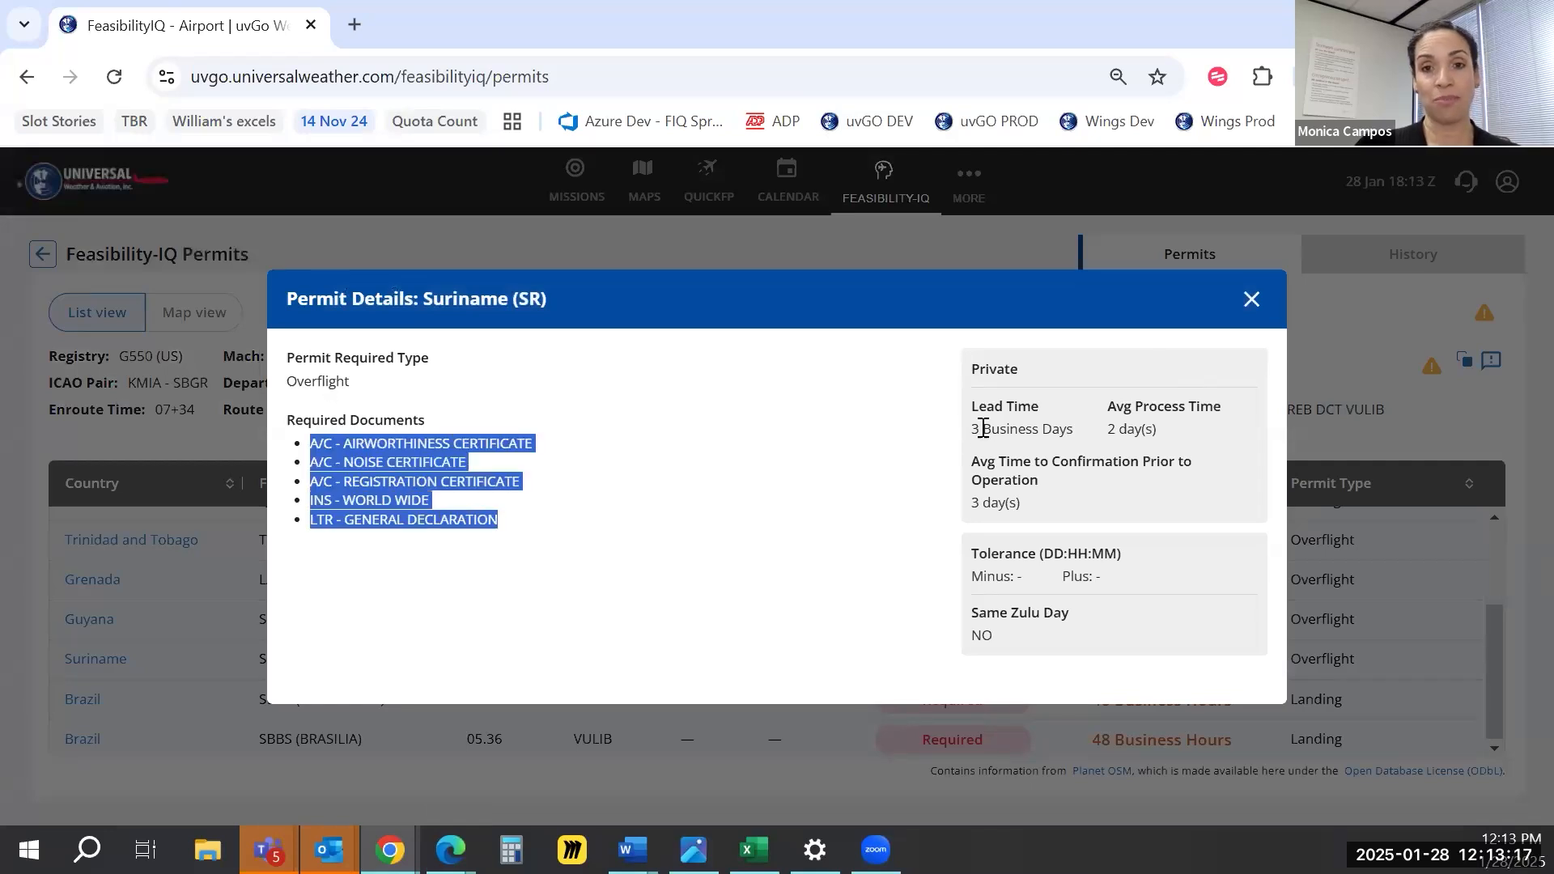
drag(972, 429, 1175, 432)
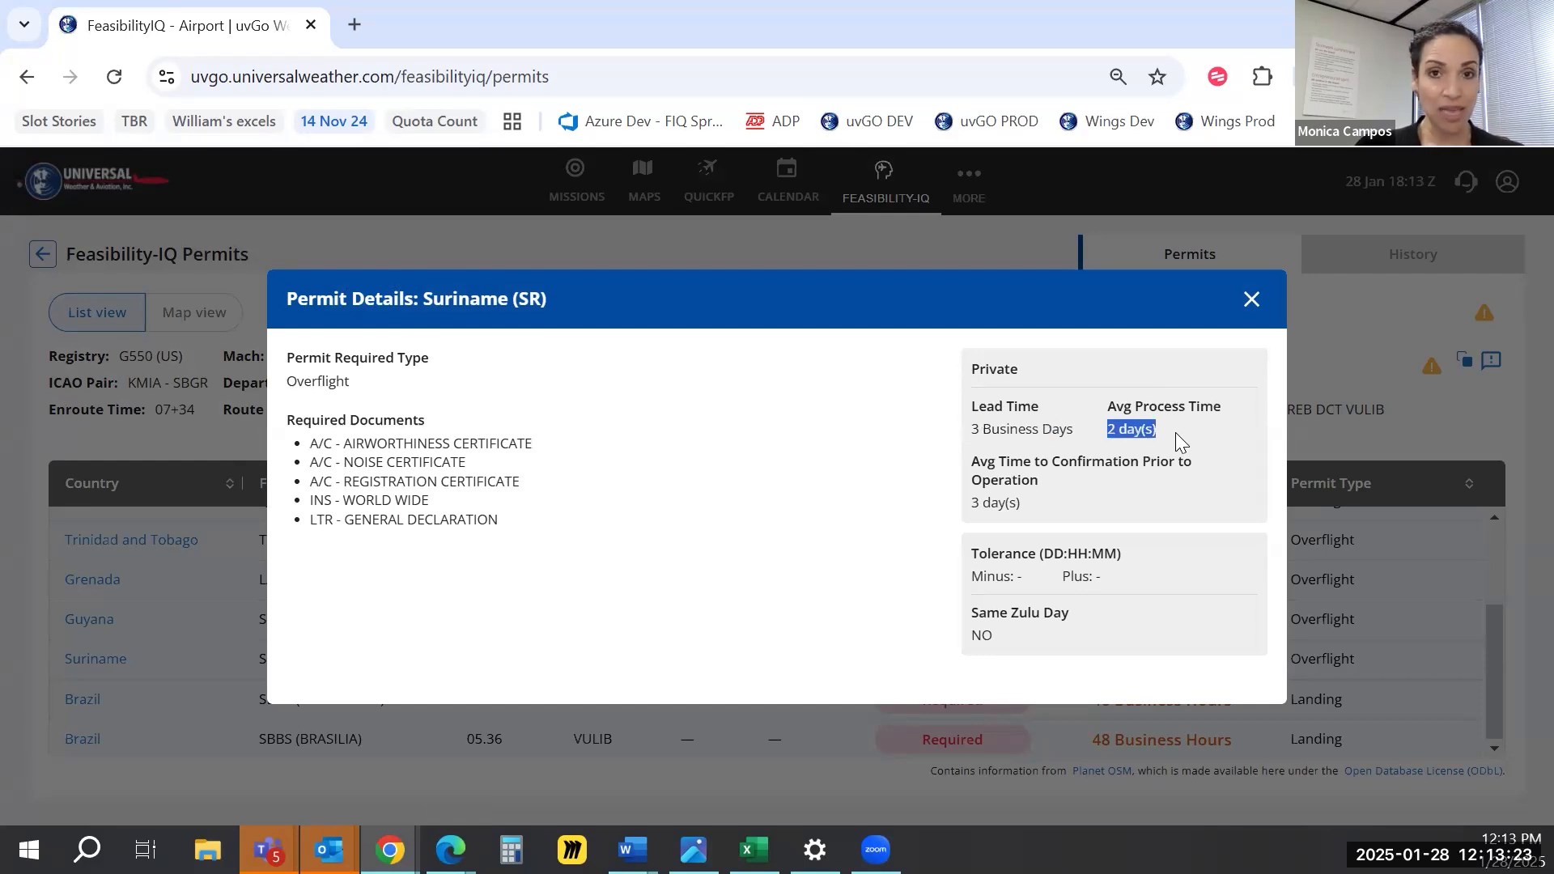
drag(1058, 500, 969, 503)
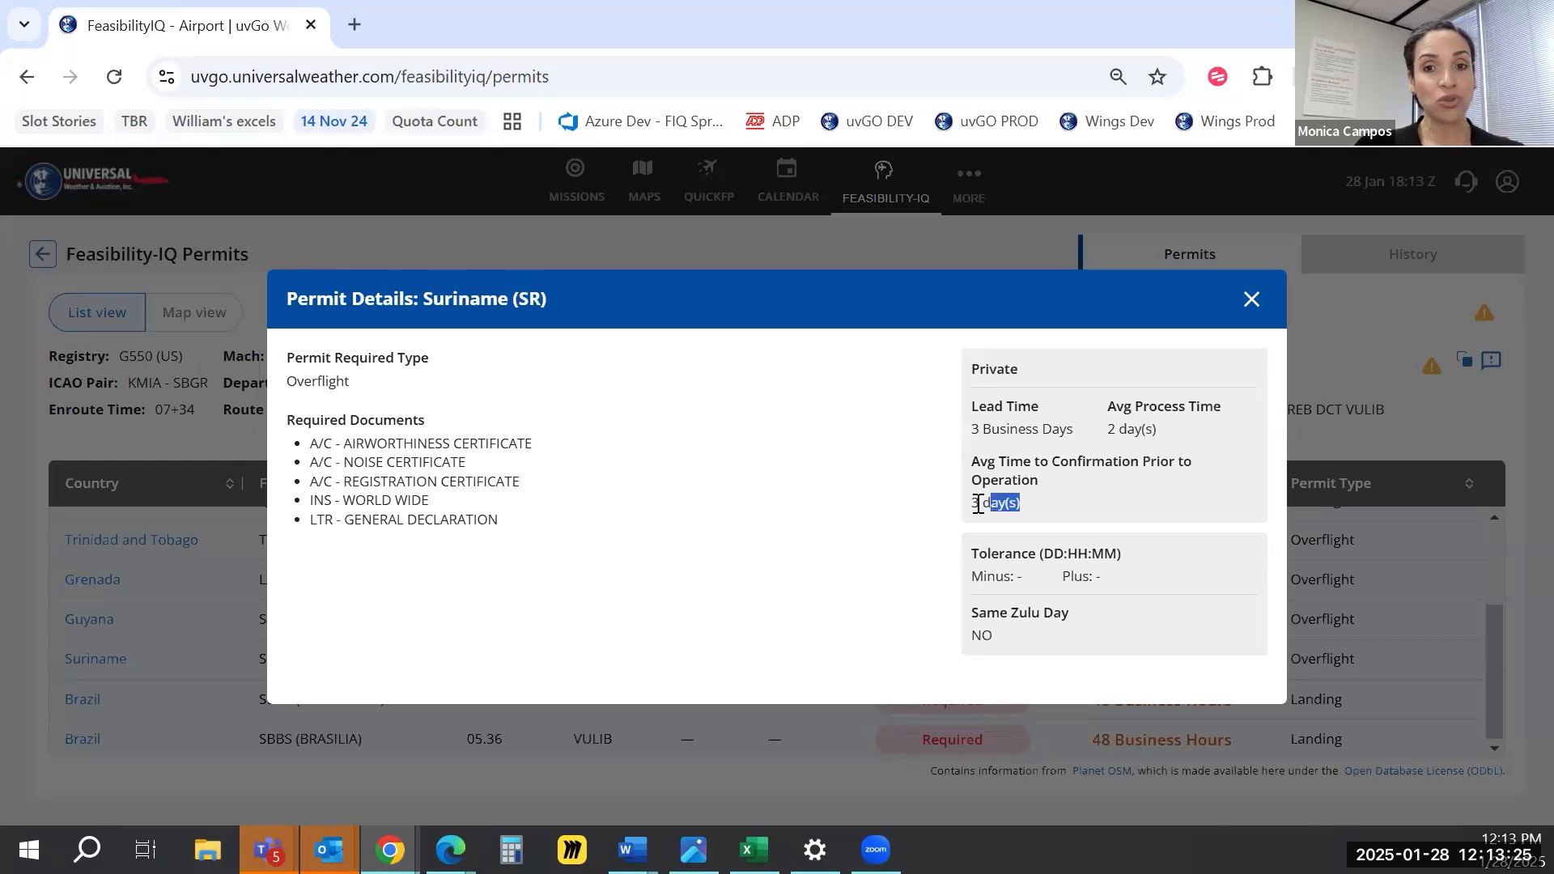
click(1247, 301)
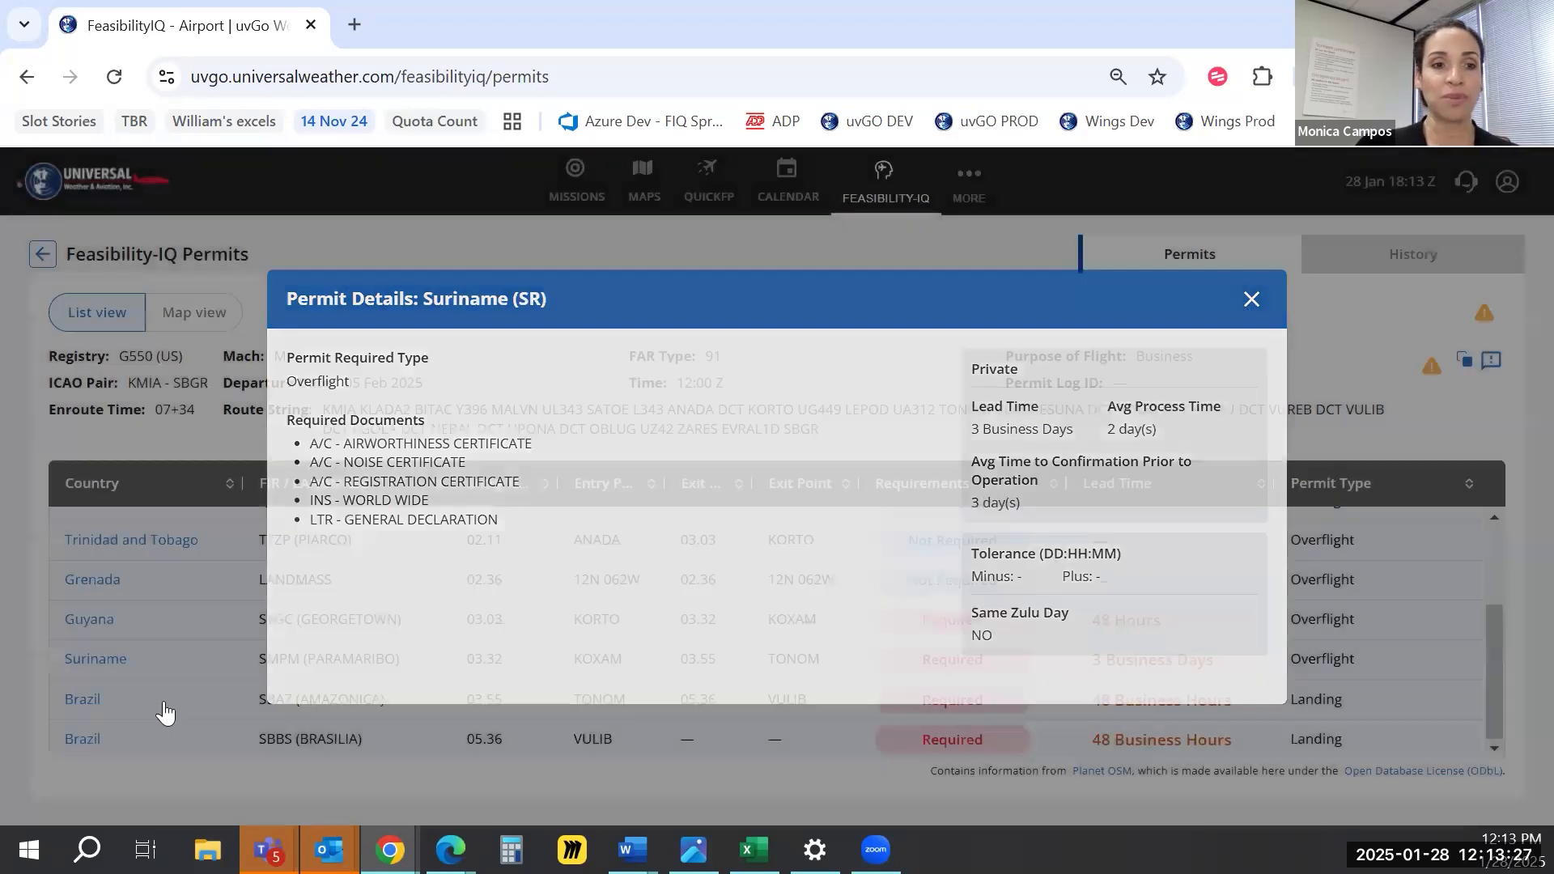
Examine the United States permit details, including the geopolitical restrictions and itinerary restrictions, and close them
scroll(165, 690, up, 1)
click(651, 526)
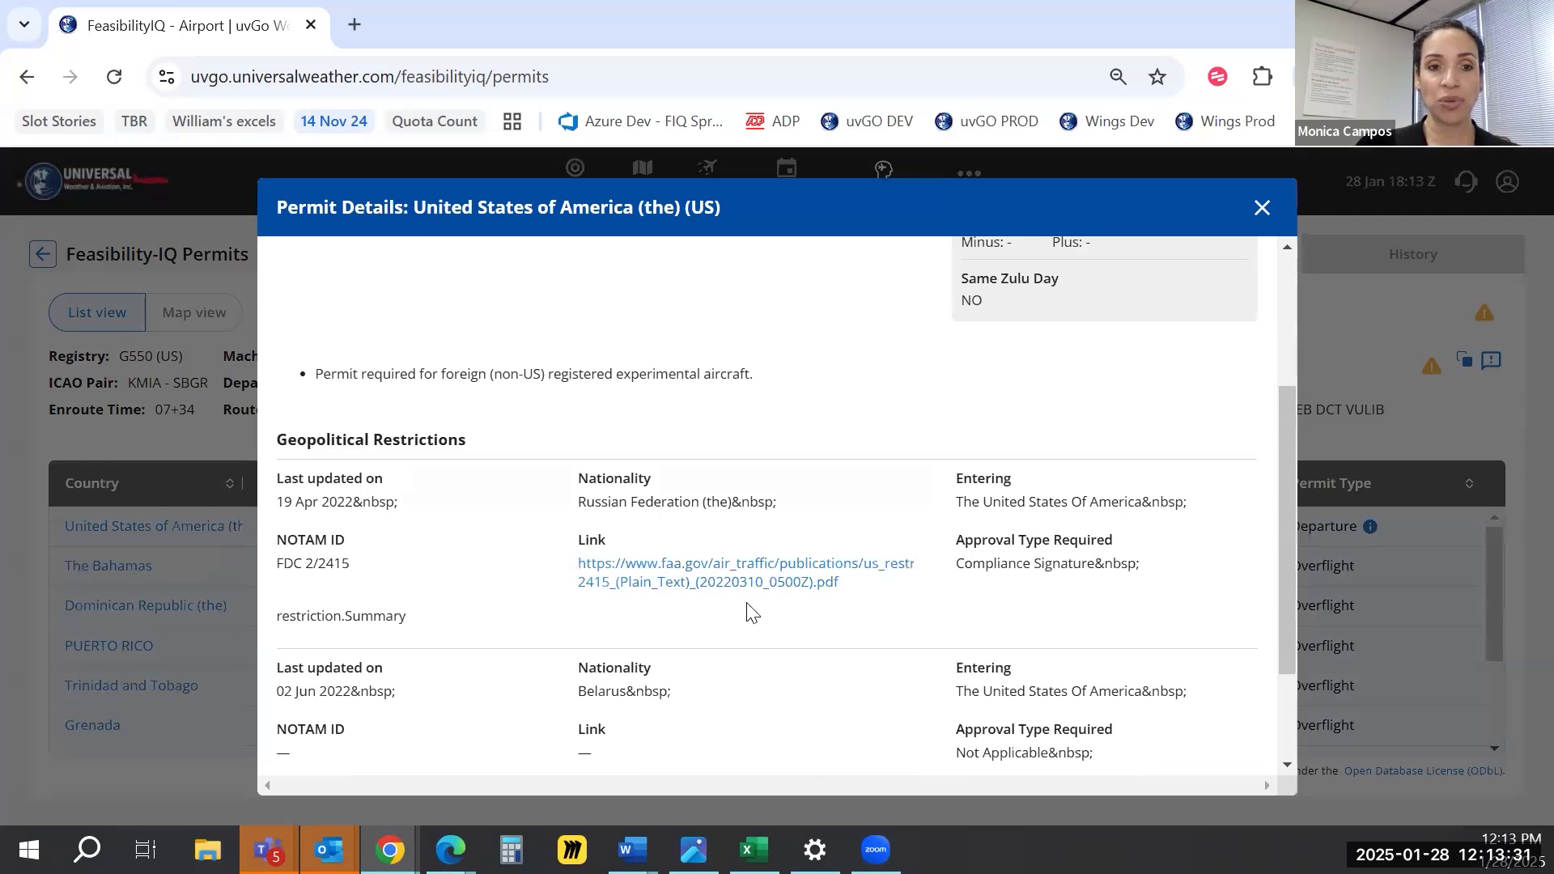
scroll(653, 539, down, 2)
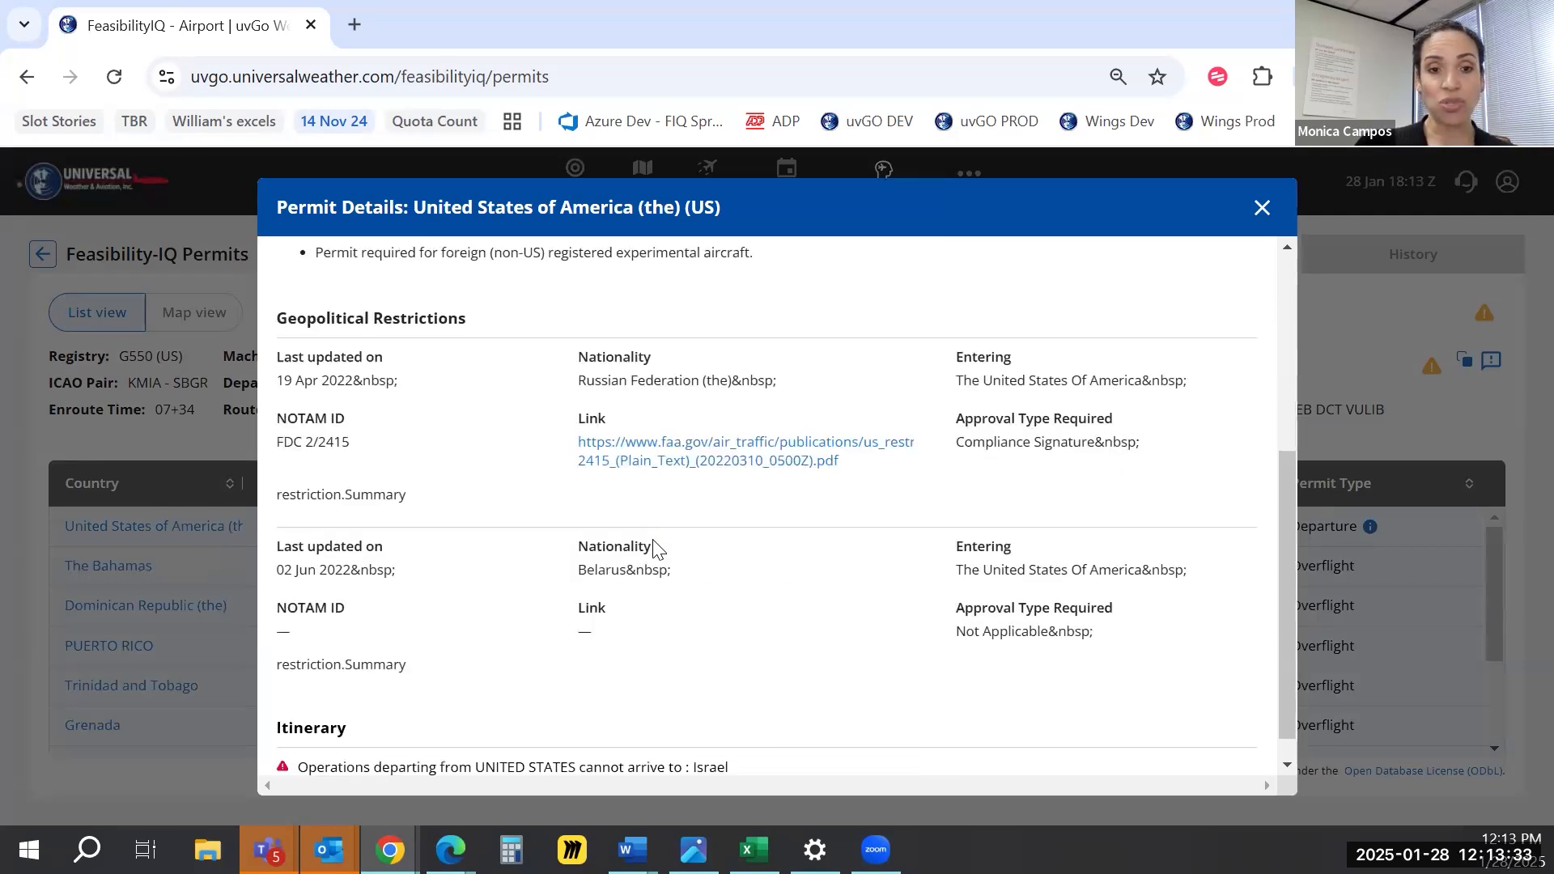
scroll(646, 546, up, 5)
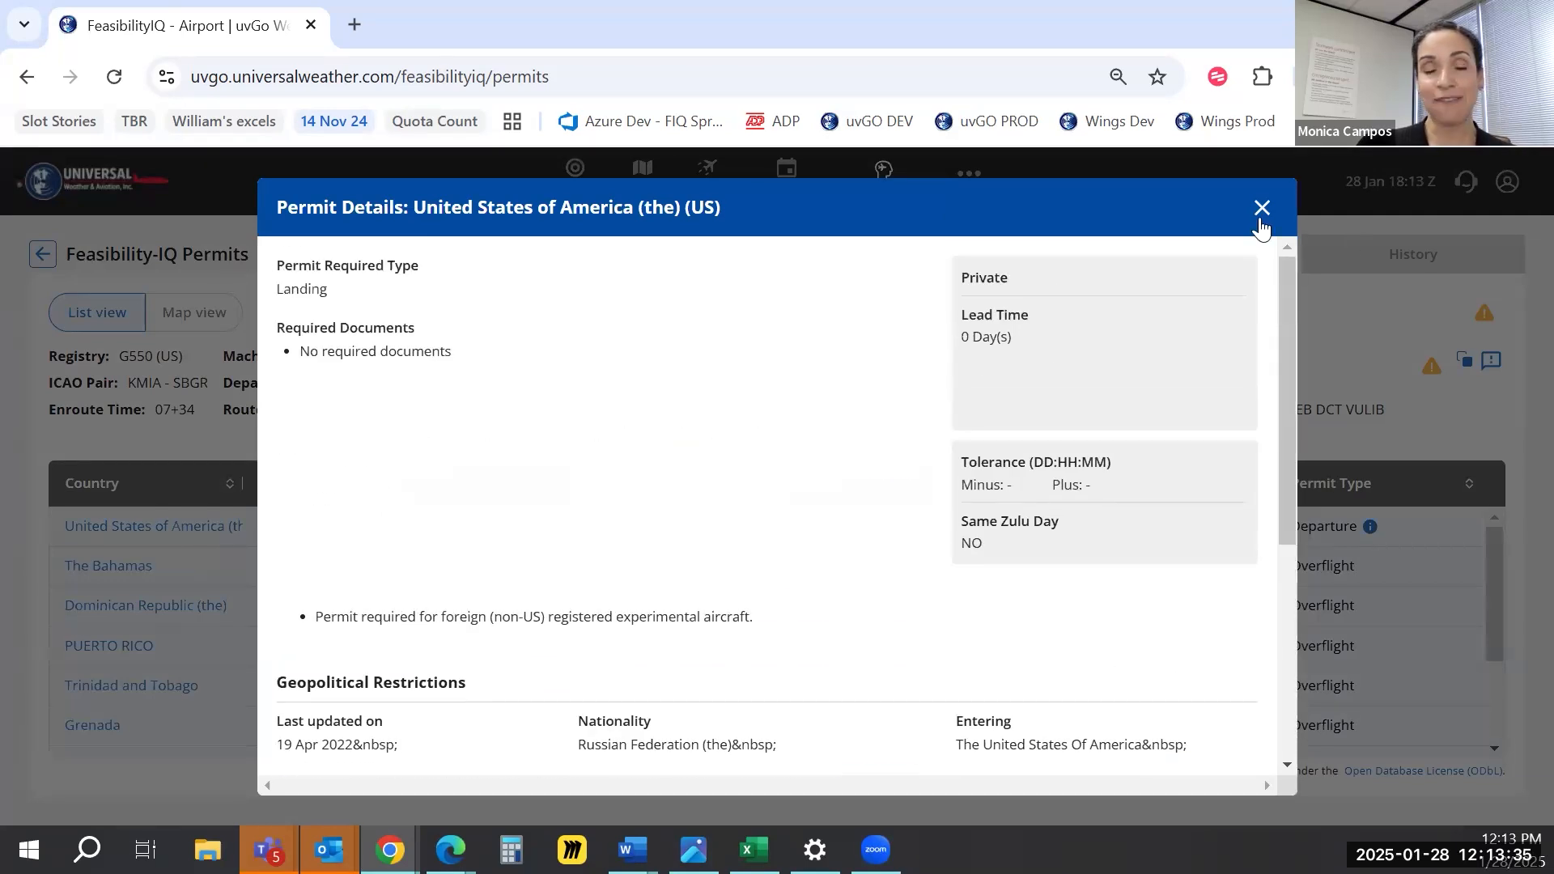
scroll(1006, 533, down, 5)
scroll(1006, 530, up, 5)
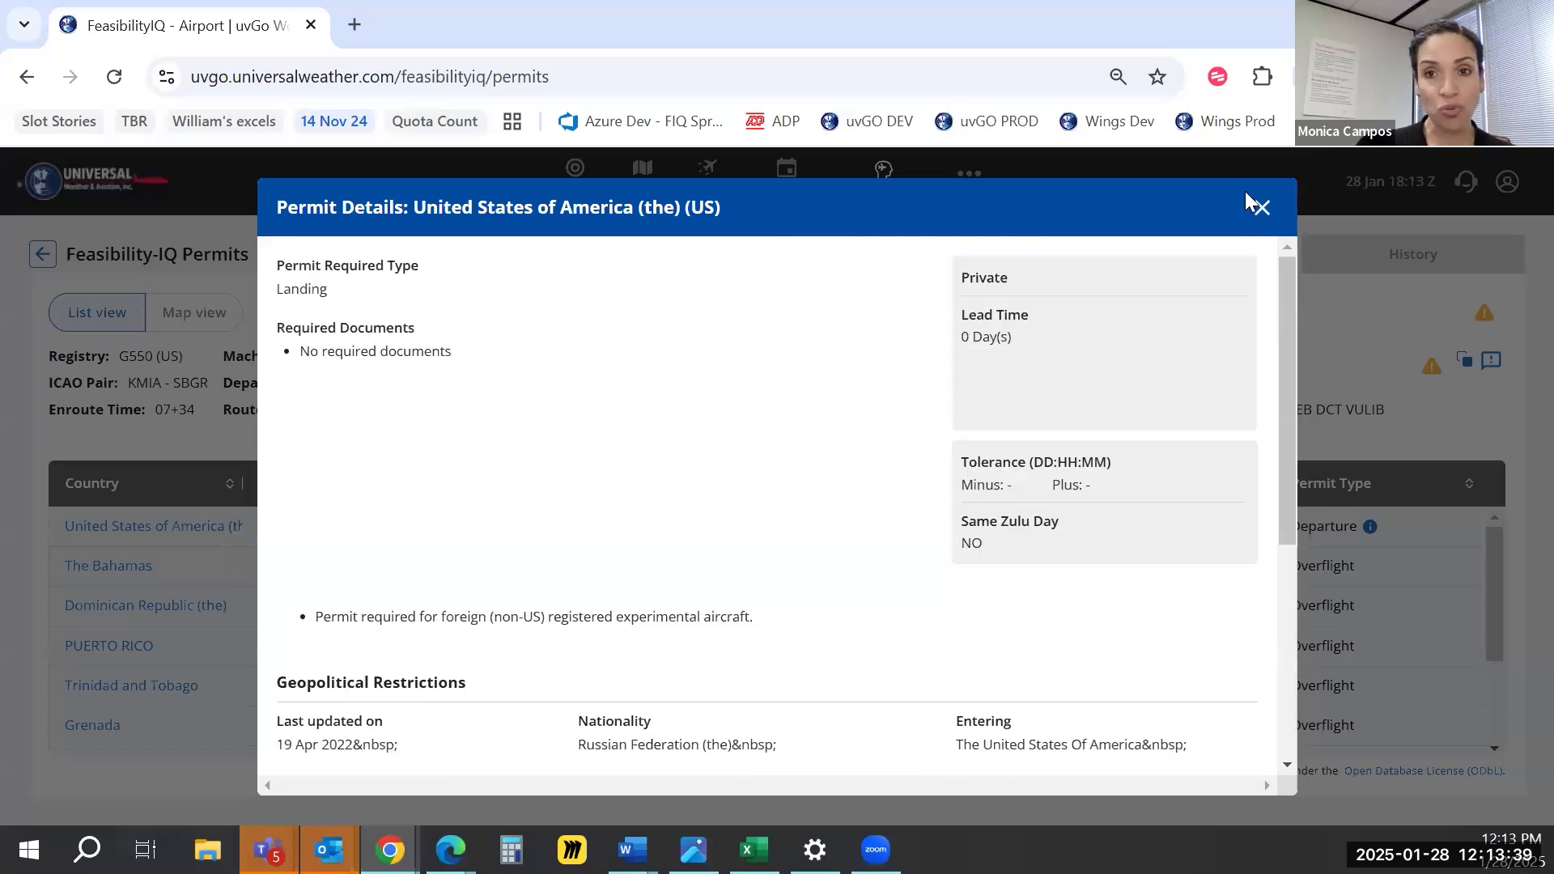
scroll(801, 564, down, 5)
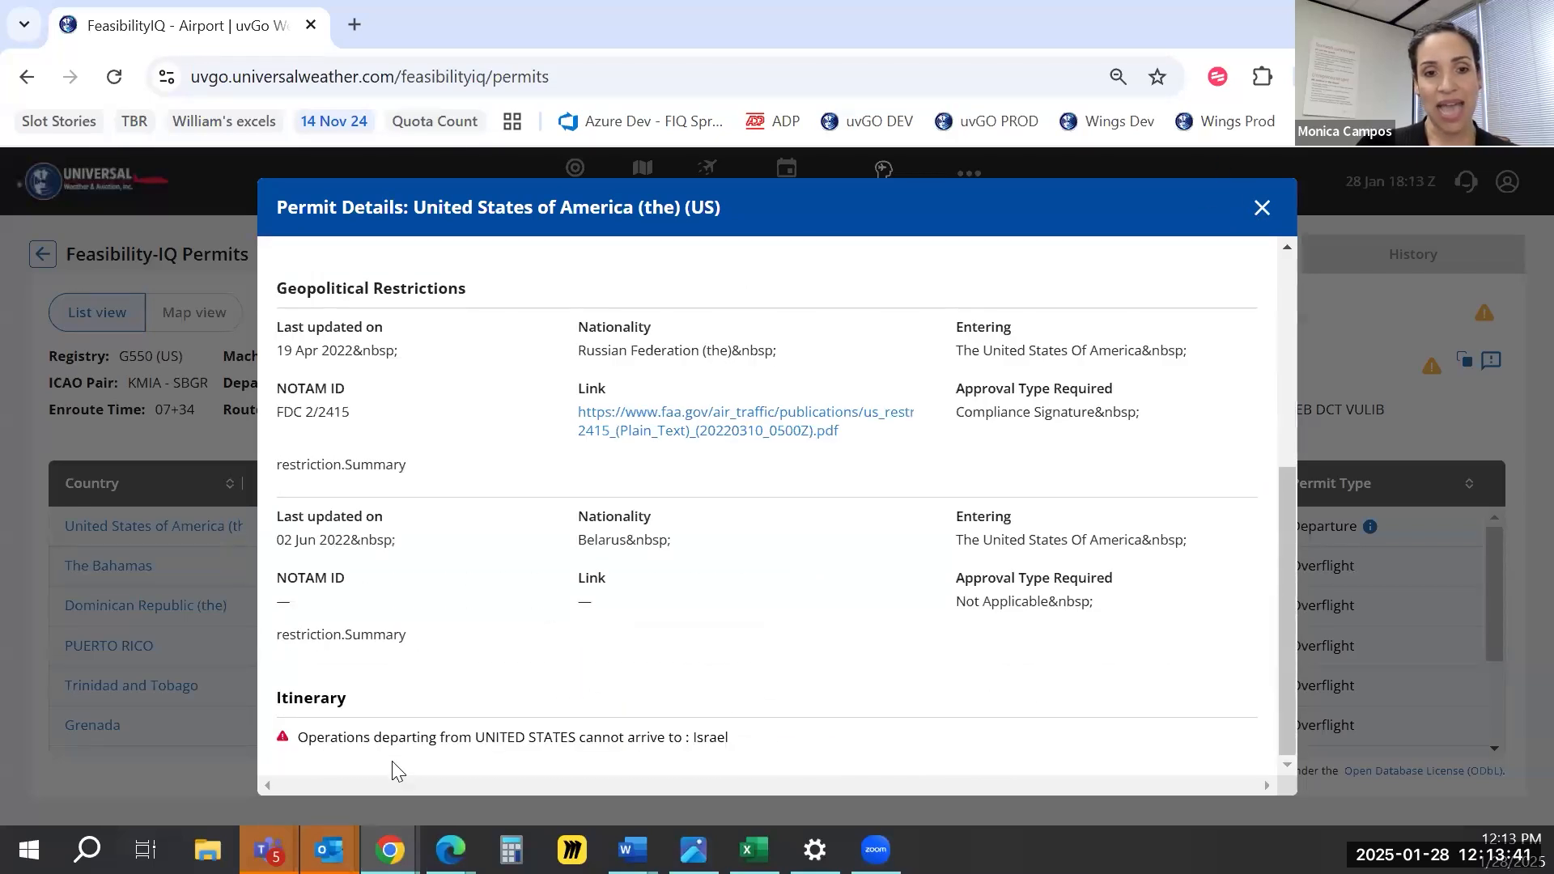
click(1262, 209)
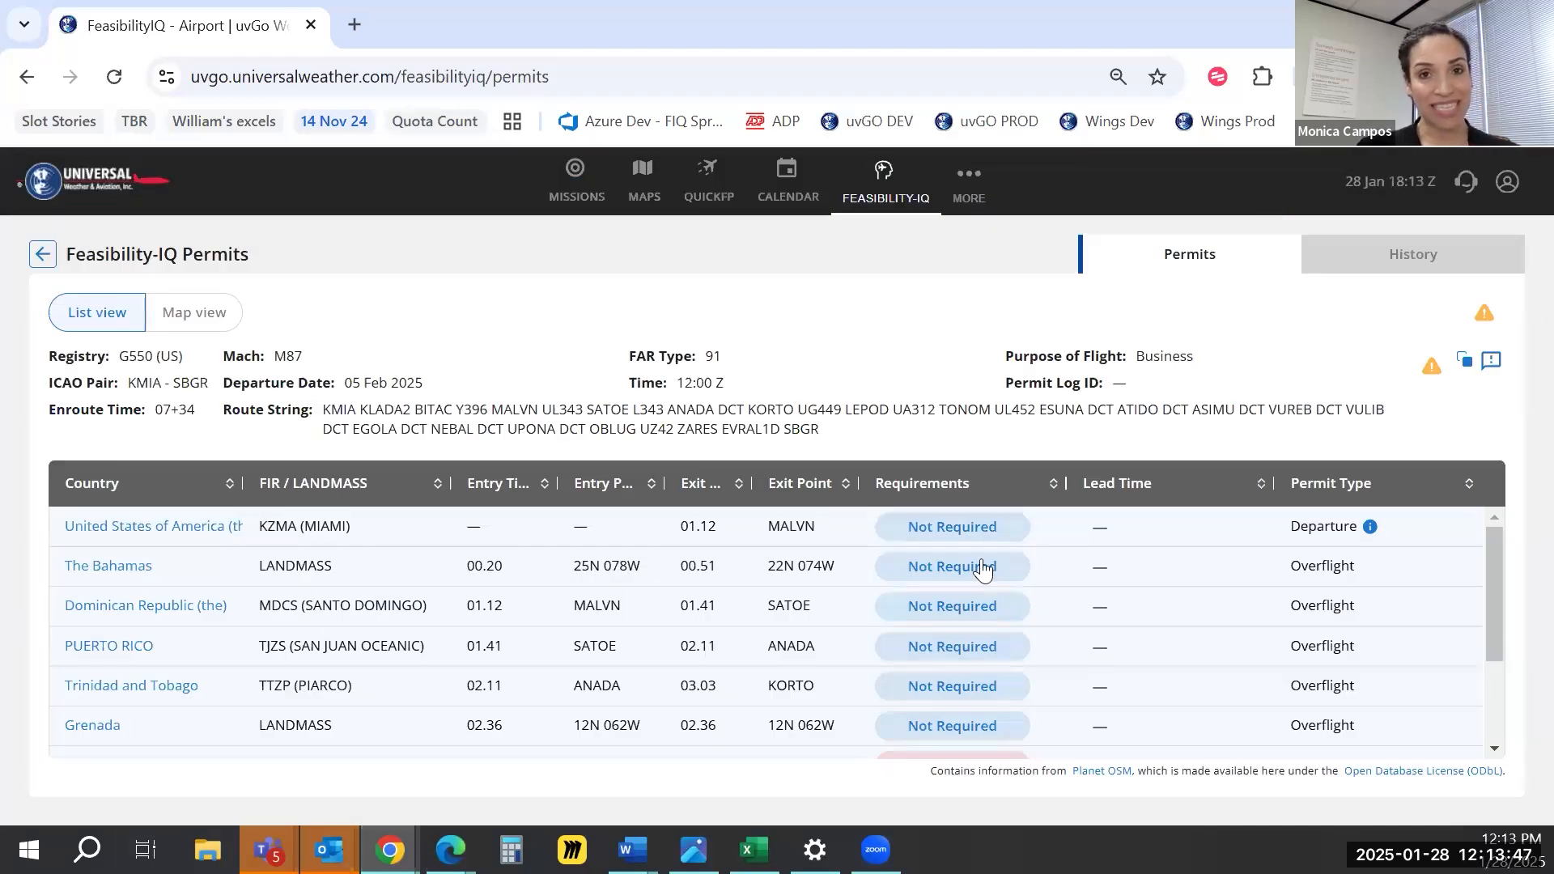
View the report's route on the map, inspect the EGOLA waypoint's details over Brazil and close them
click(209, 315)
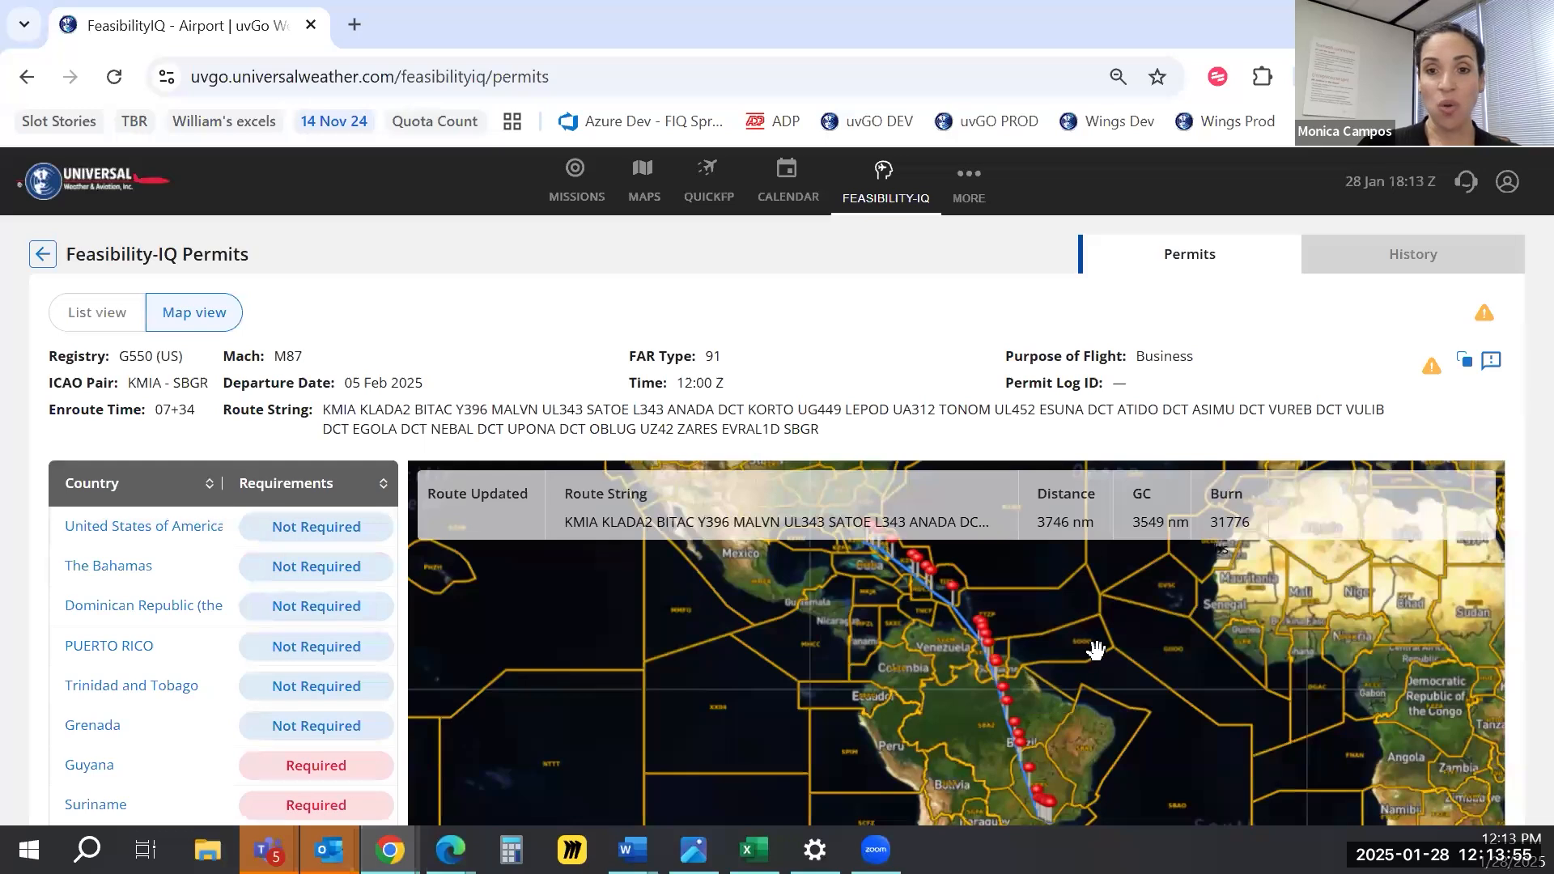
scroll(1092, 644, down, 3)
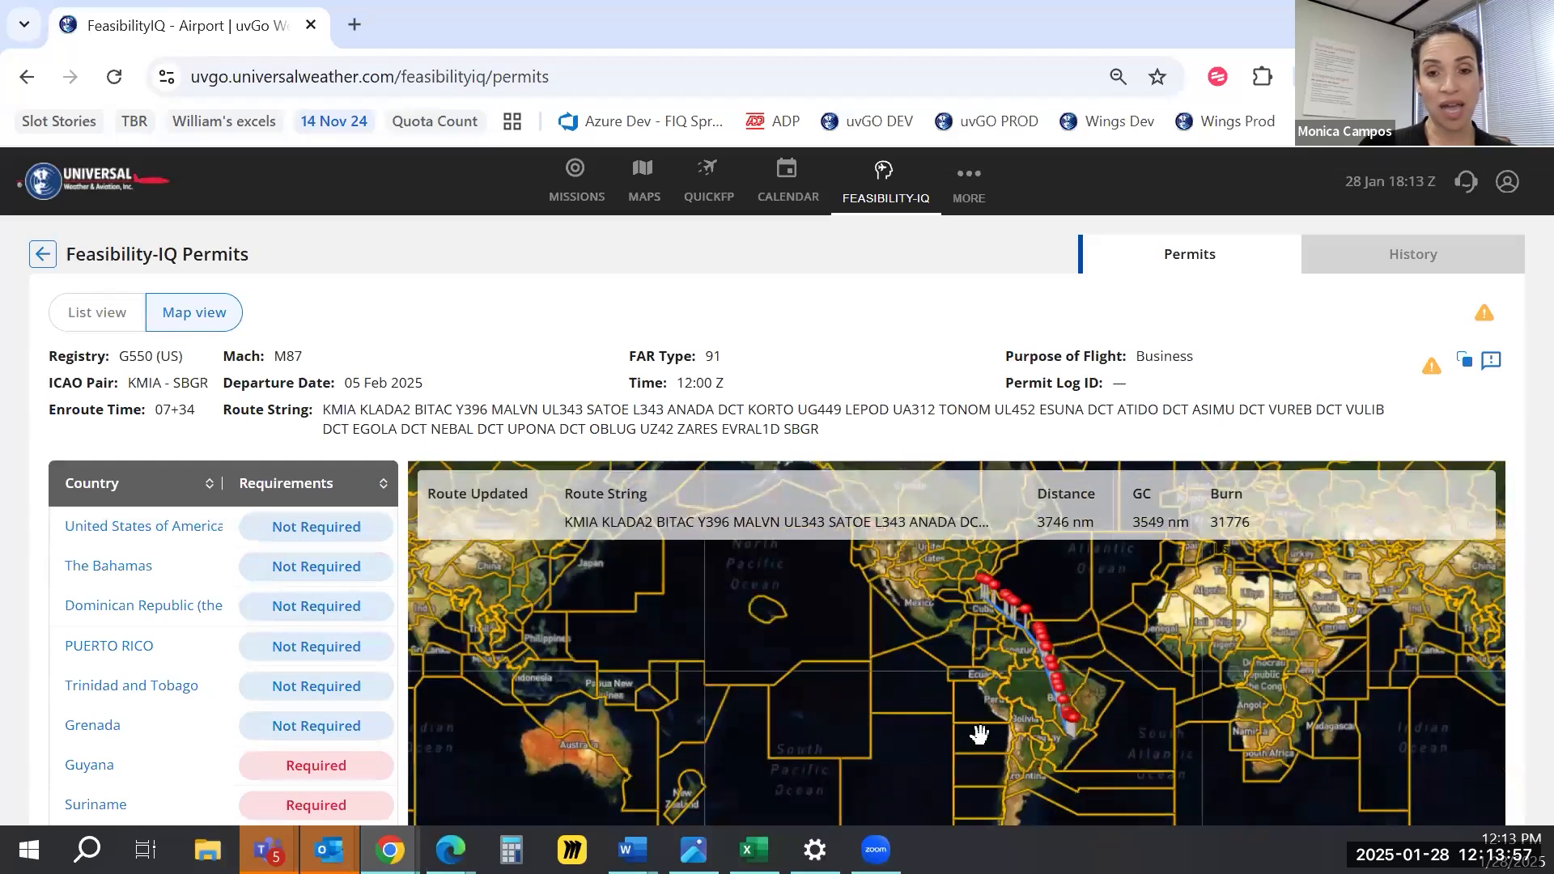
scroll(980, 732, up, 3)
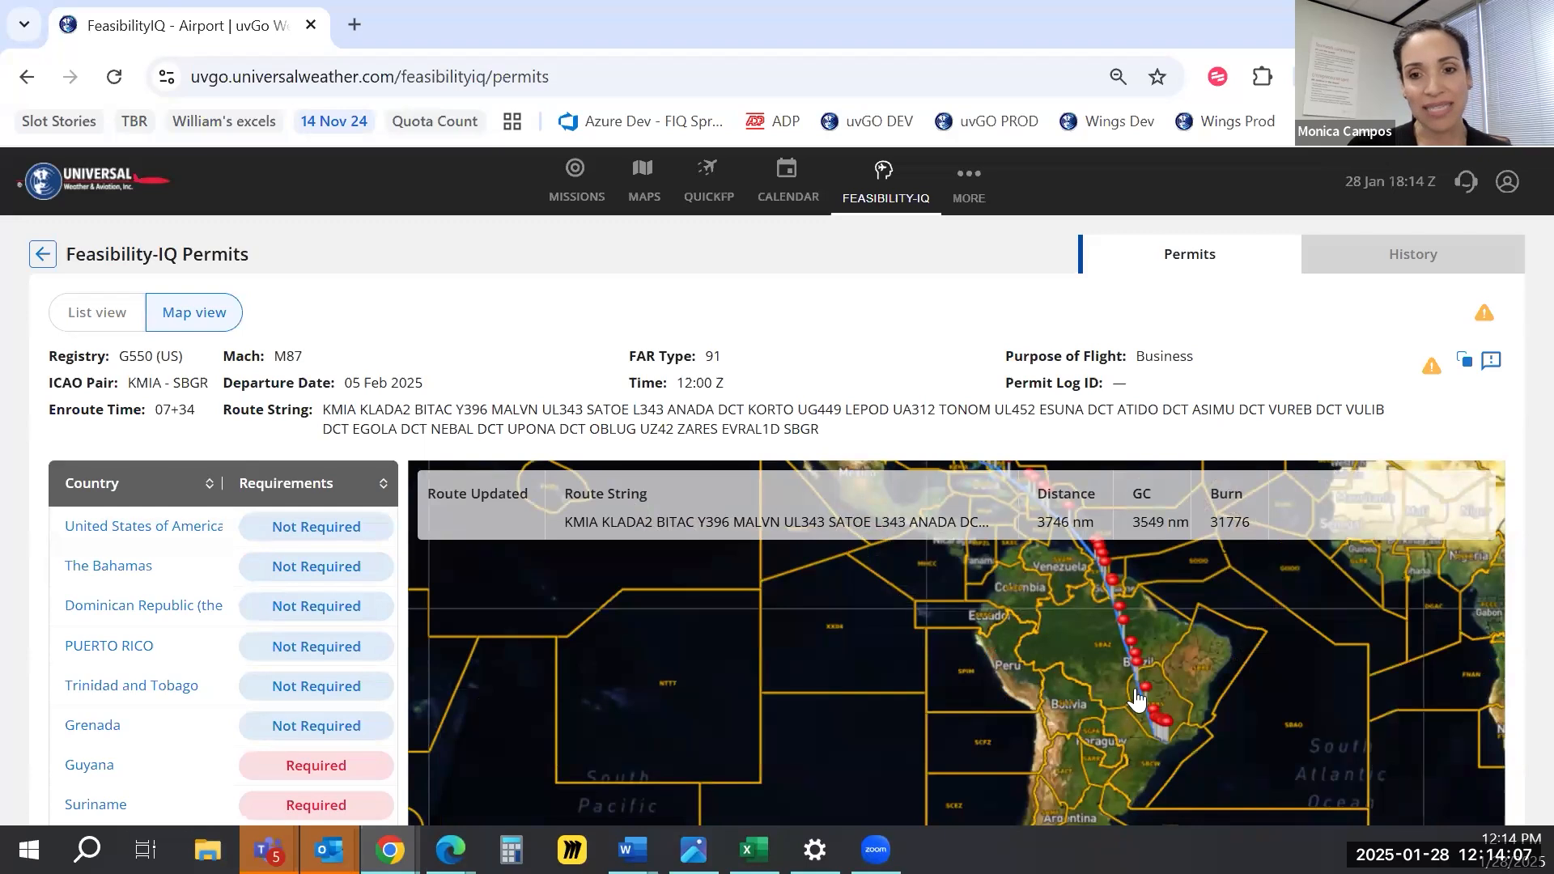
click(1135, 657)
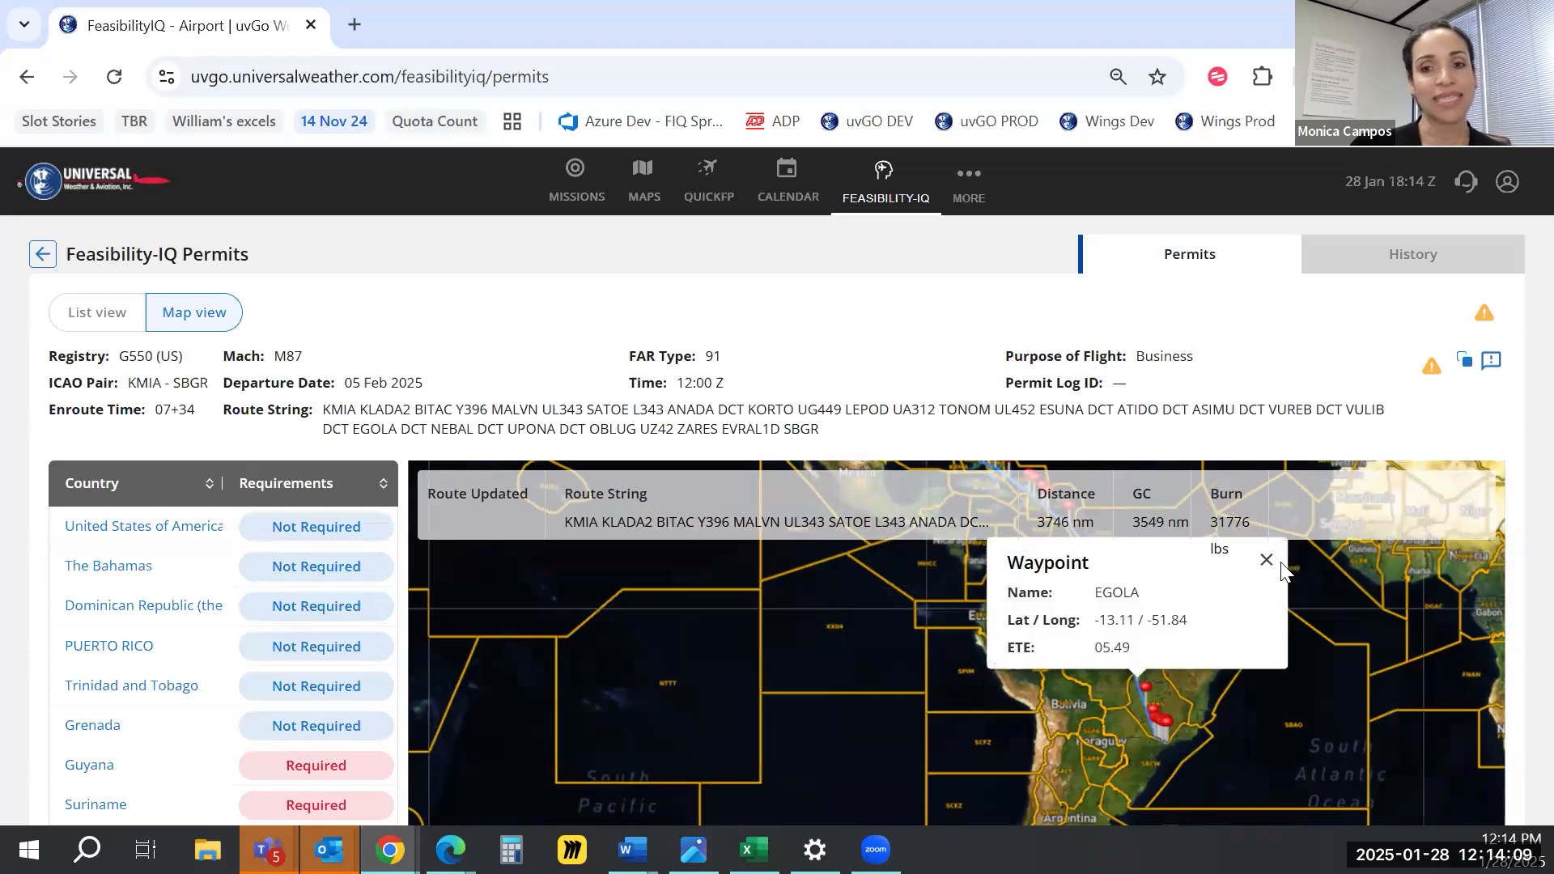
click(1267, 559)
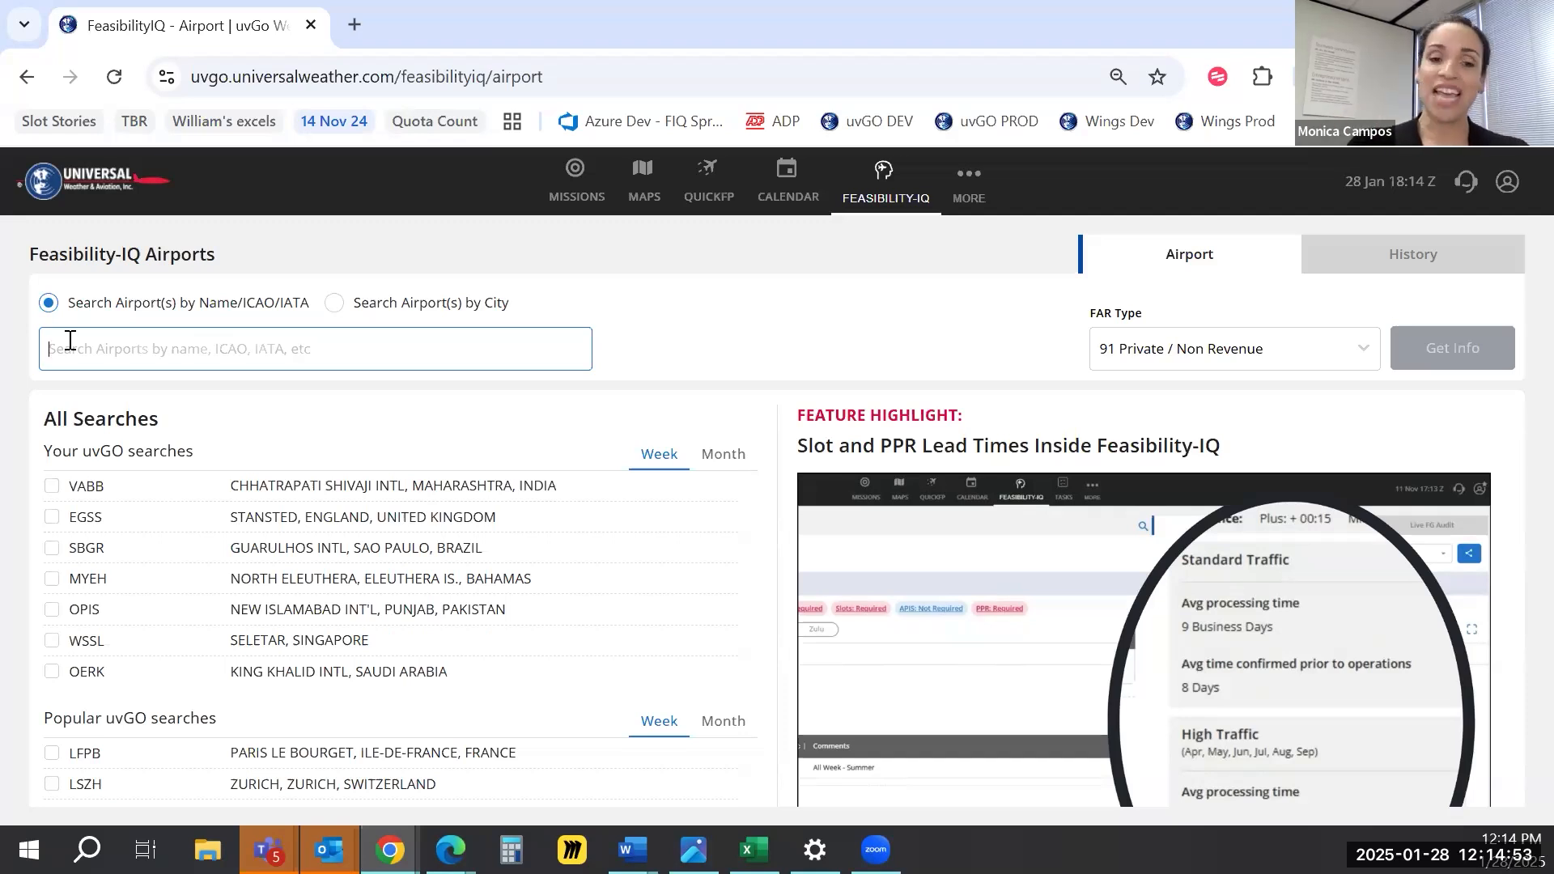
Add the airports SBGR, TNCM, MBPV and KMSY to the airport search by their ICAO codes
text(SBGR)
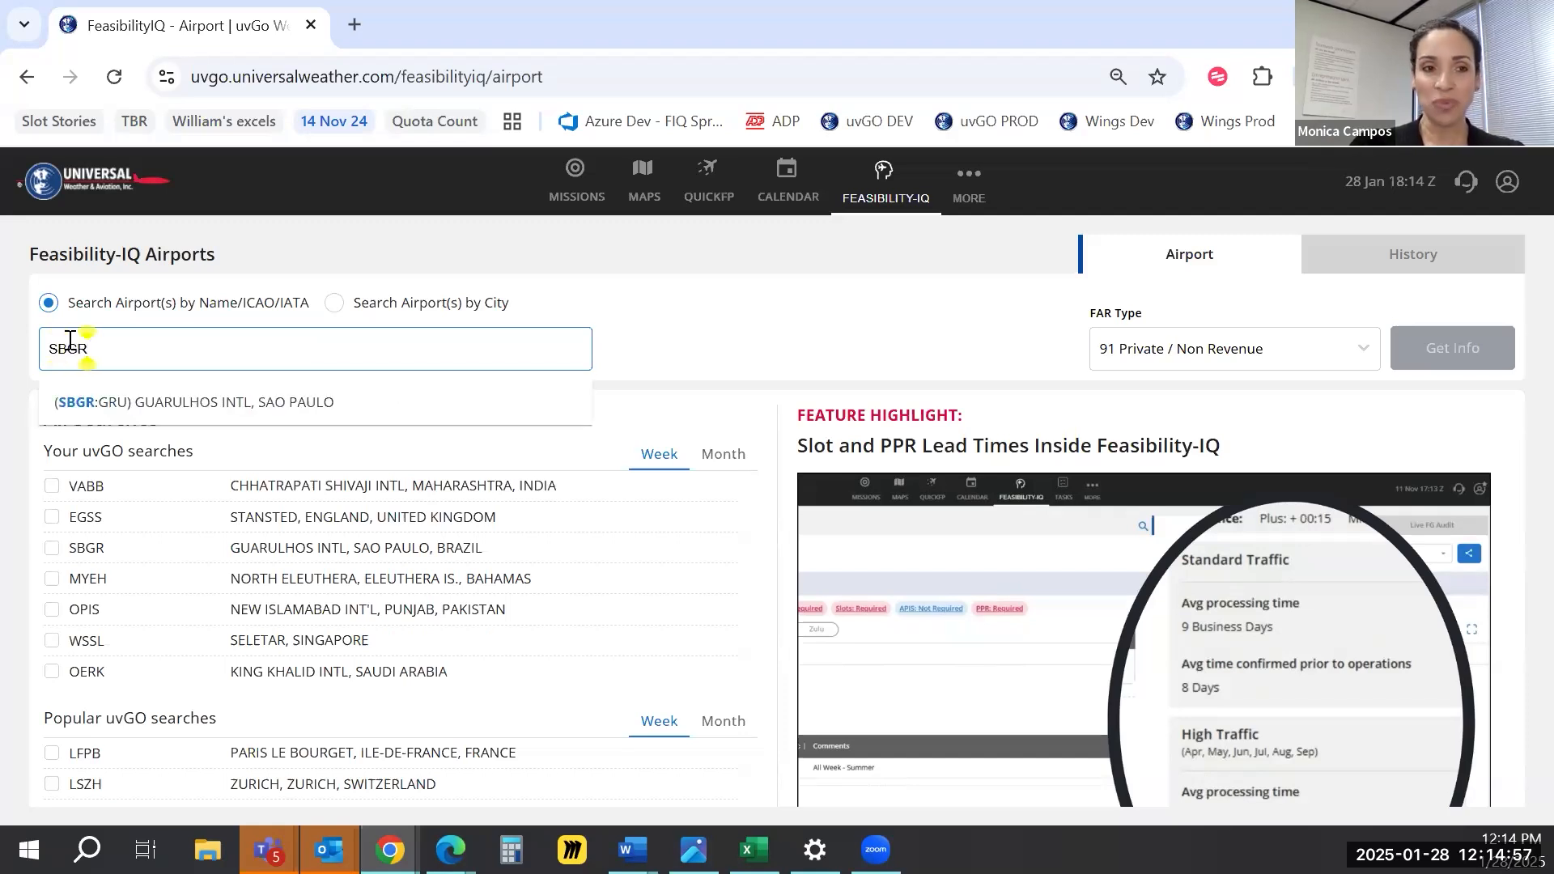
key(Return)
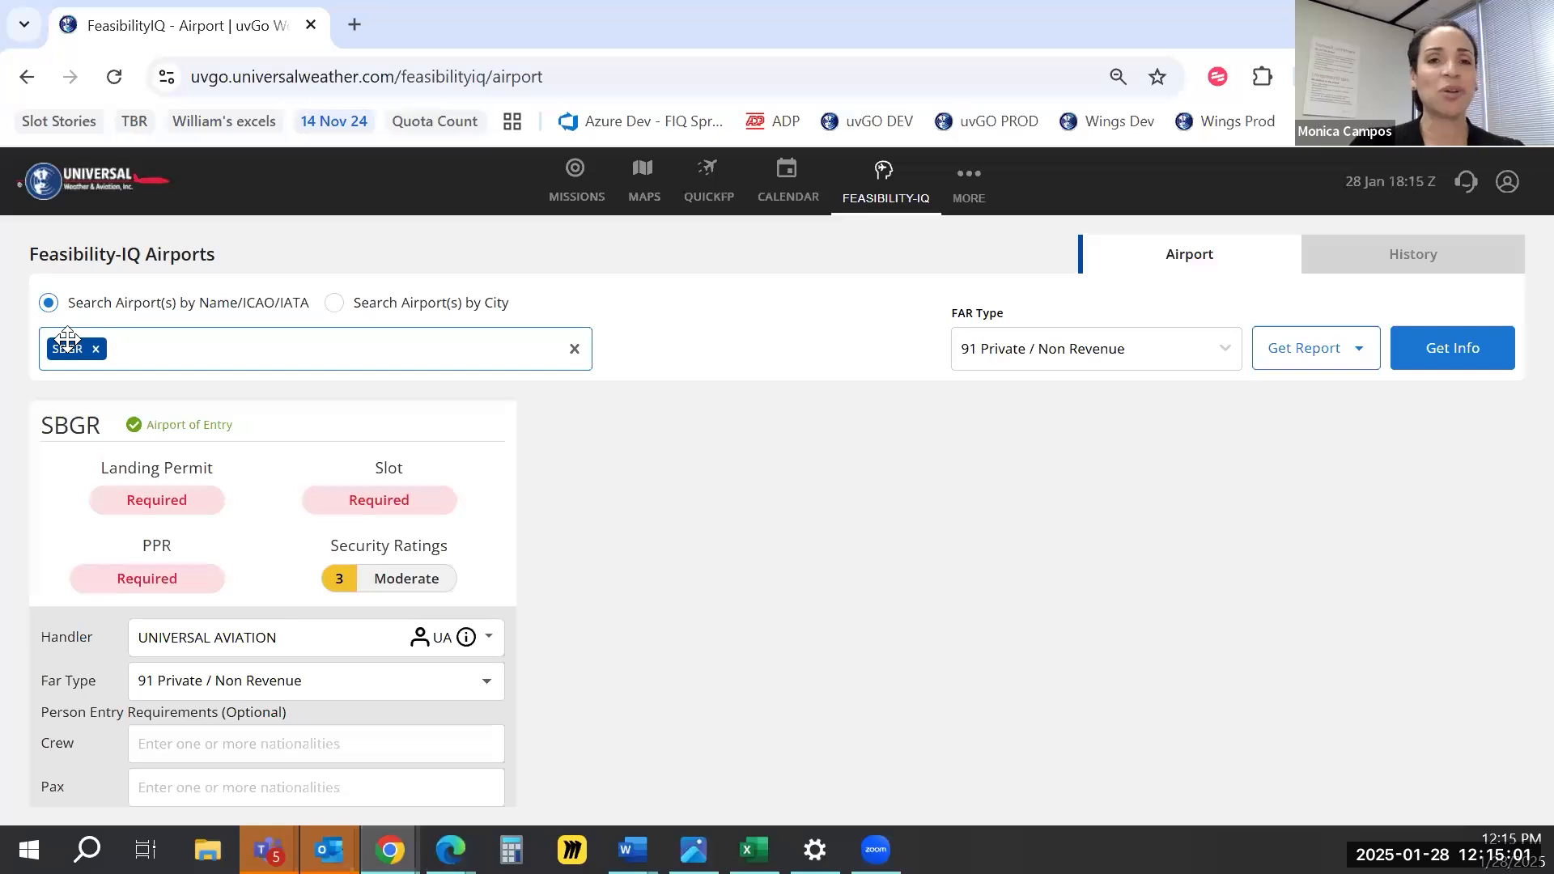
text(TNCM)
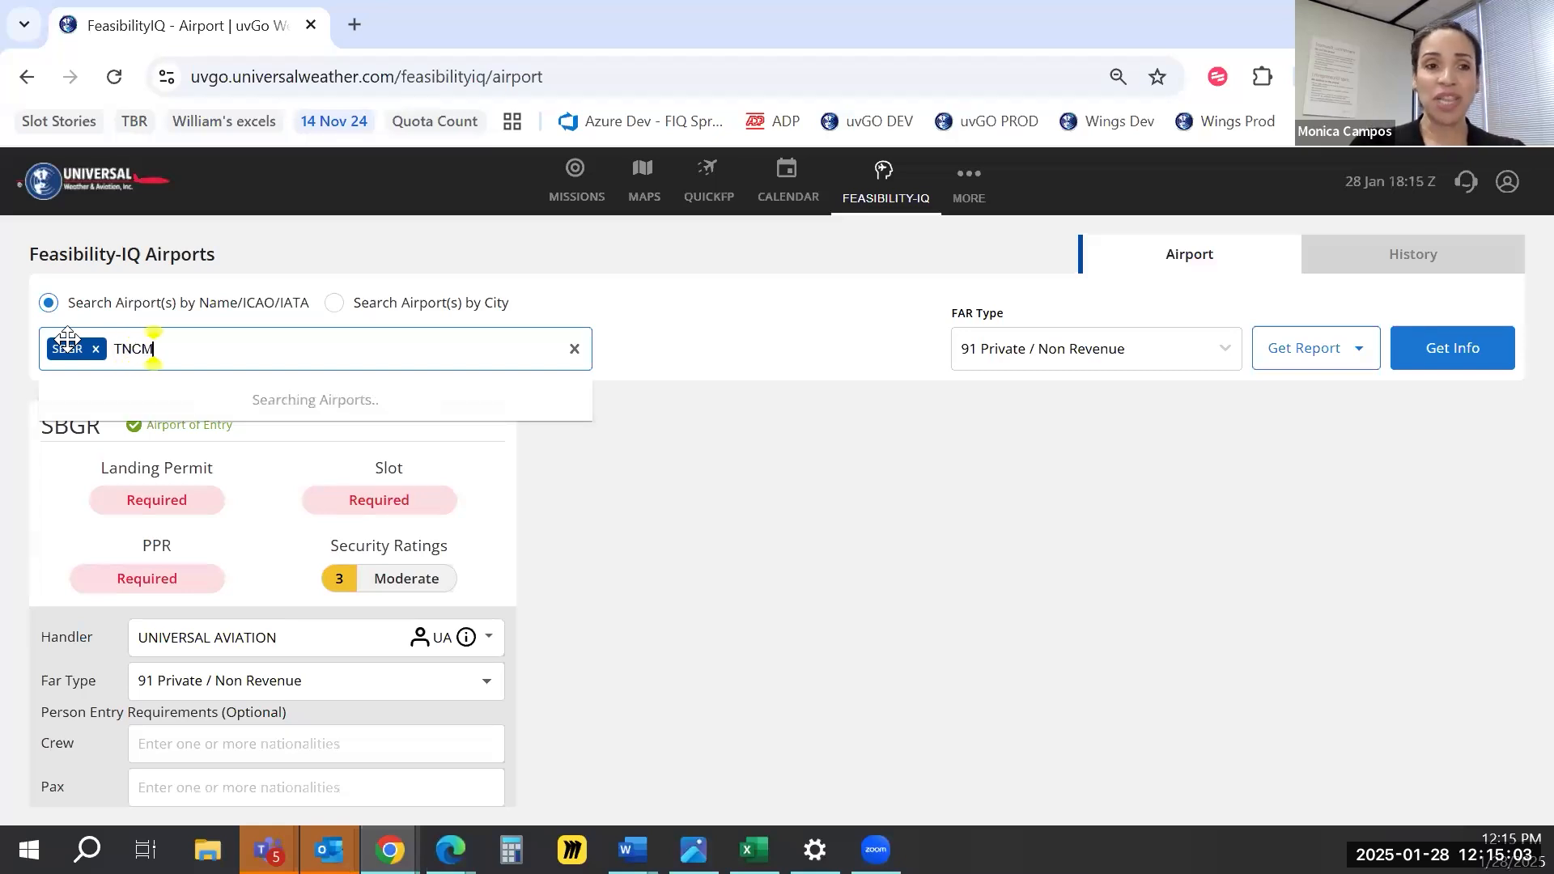
key(Return)
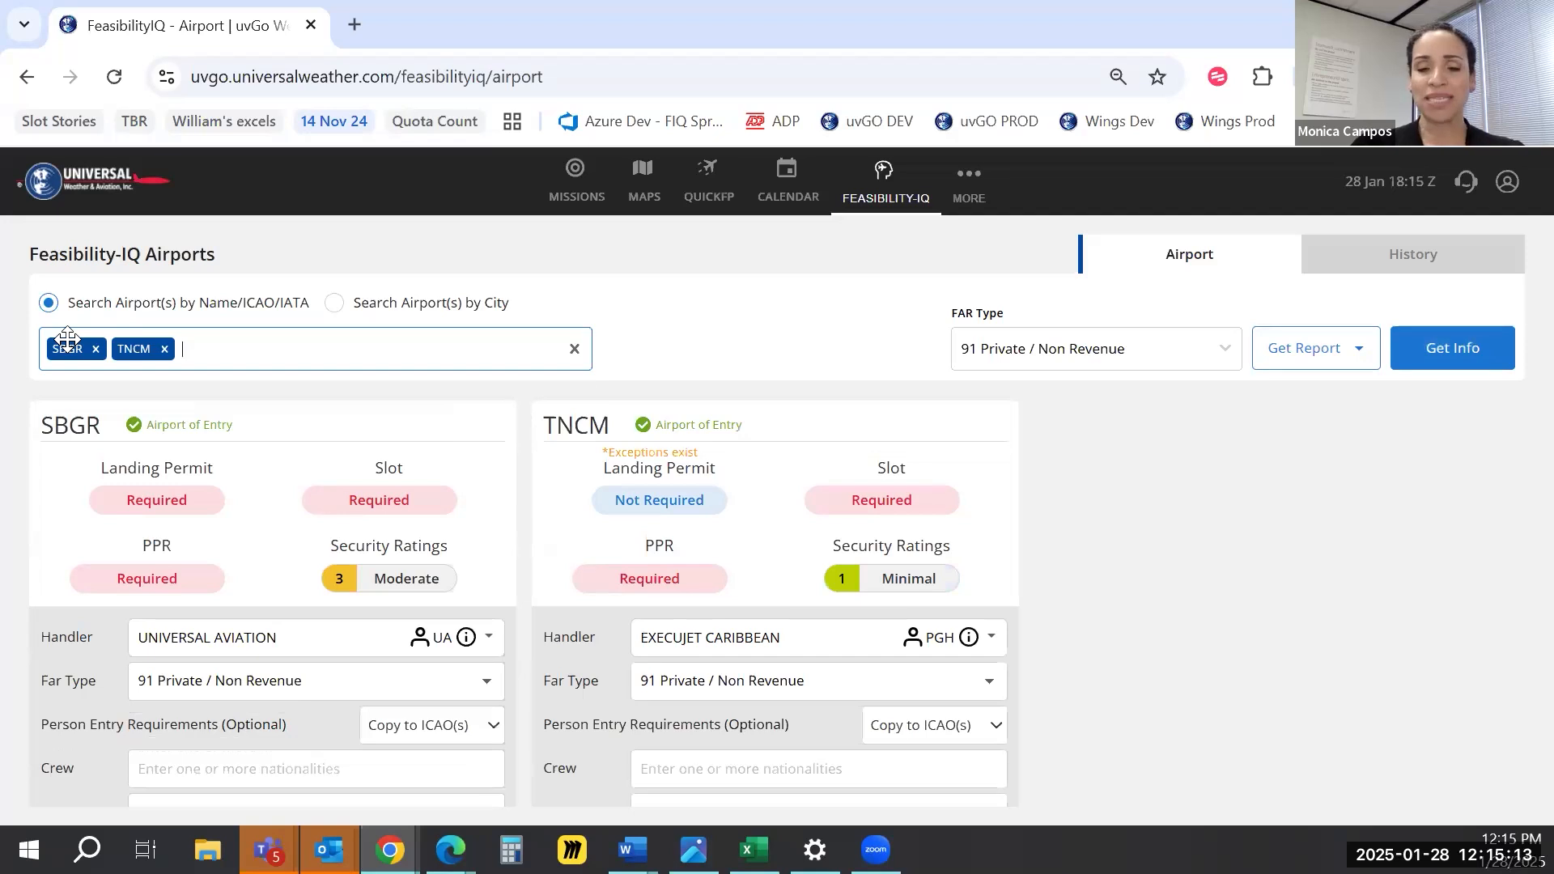
text(MBPV)
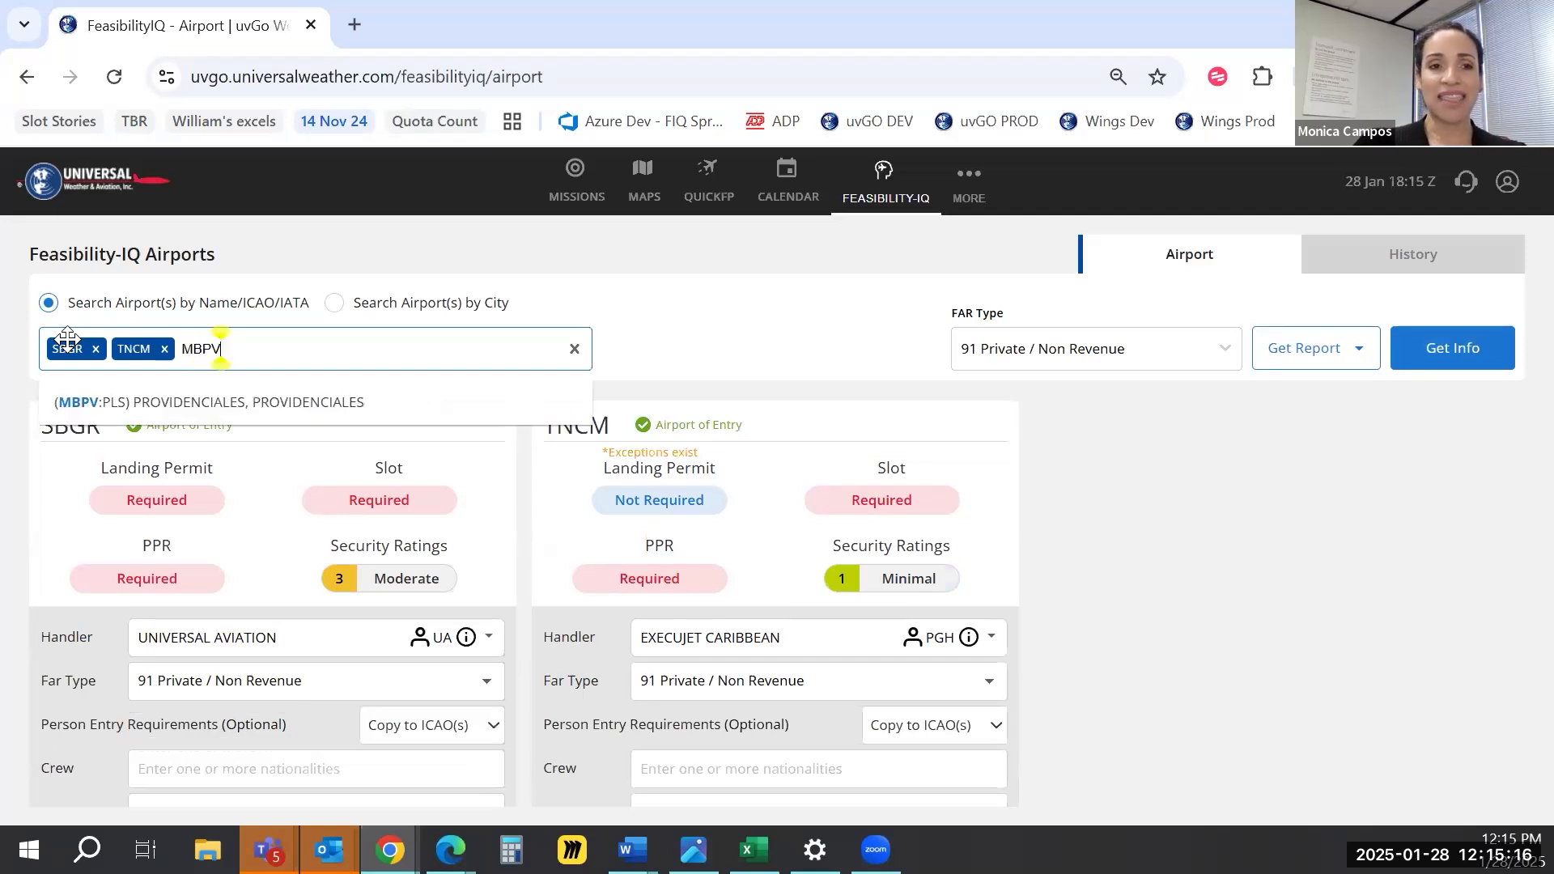
key(Return)
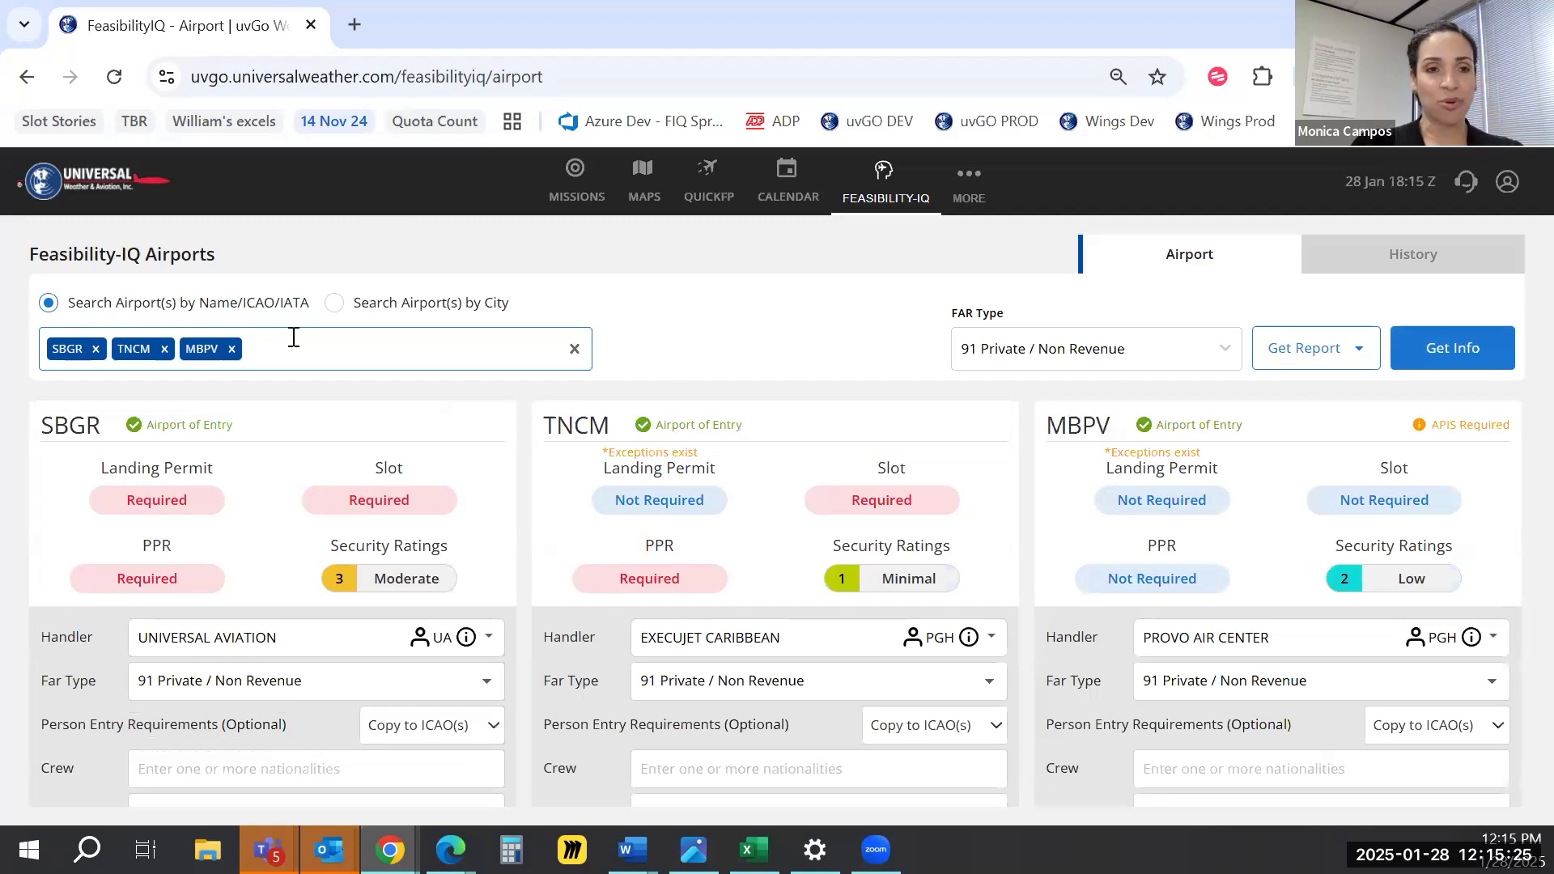
text(K)
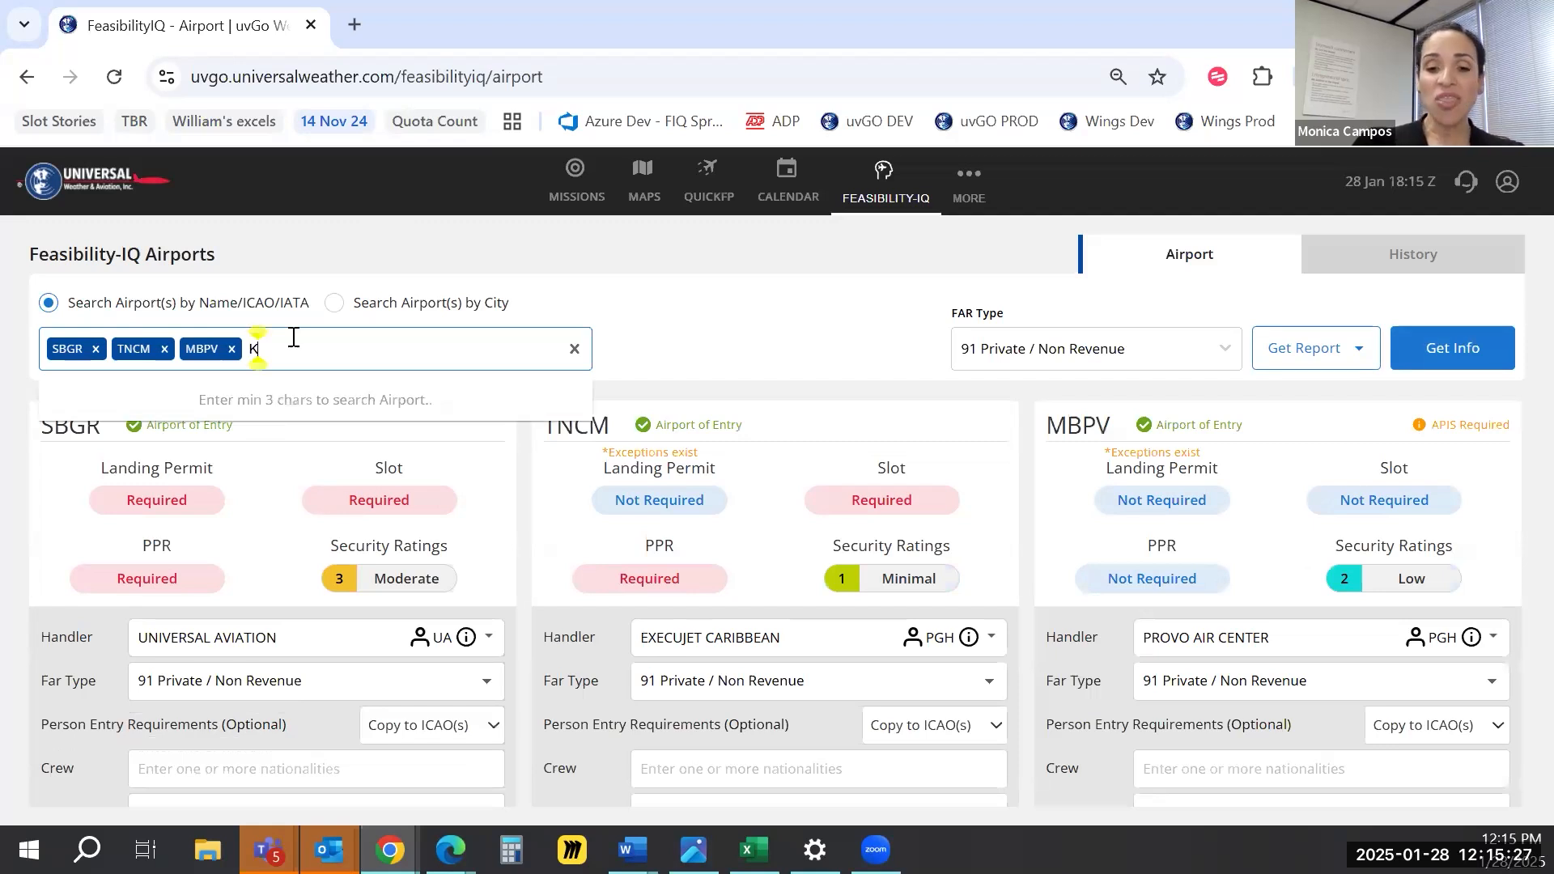
text(MSY)
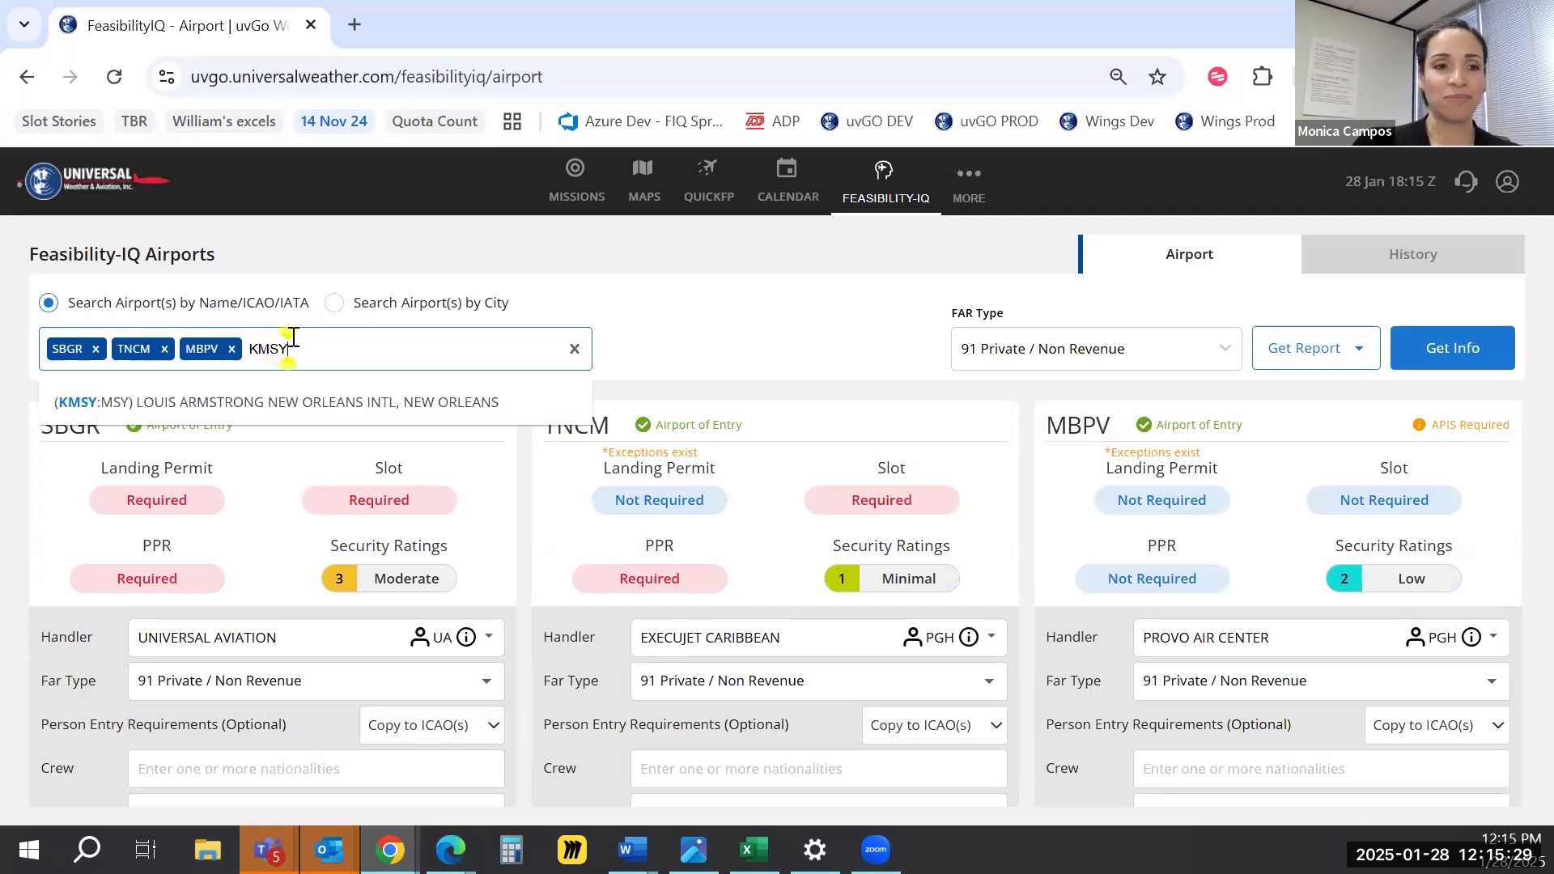
key(Return)
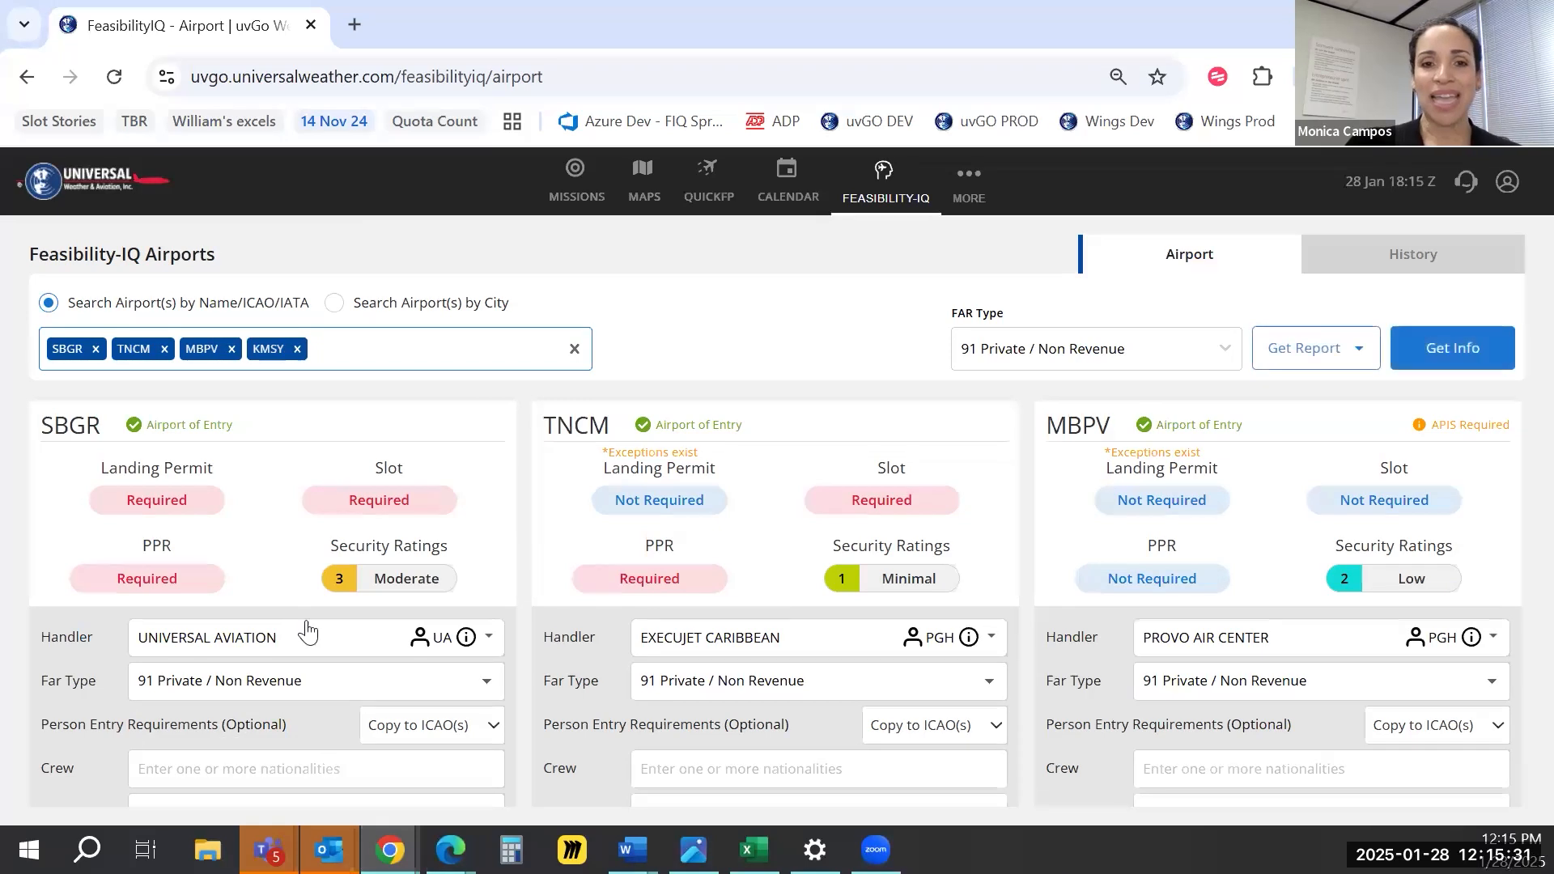
Compare the permit, slot, PPR and security summaries of the four airports and get their detailed information
scroll(192, 445, down, 1)
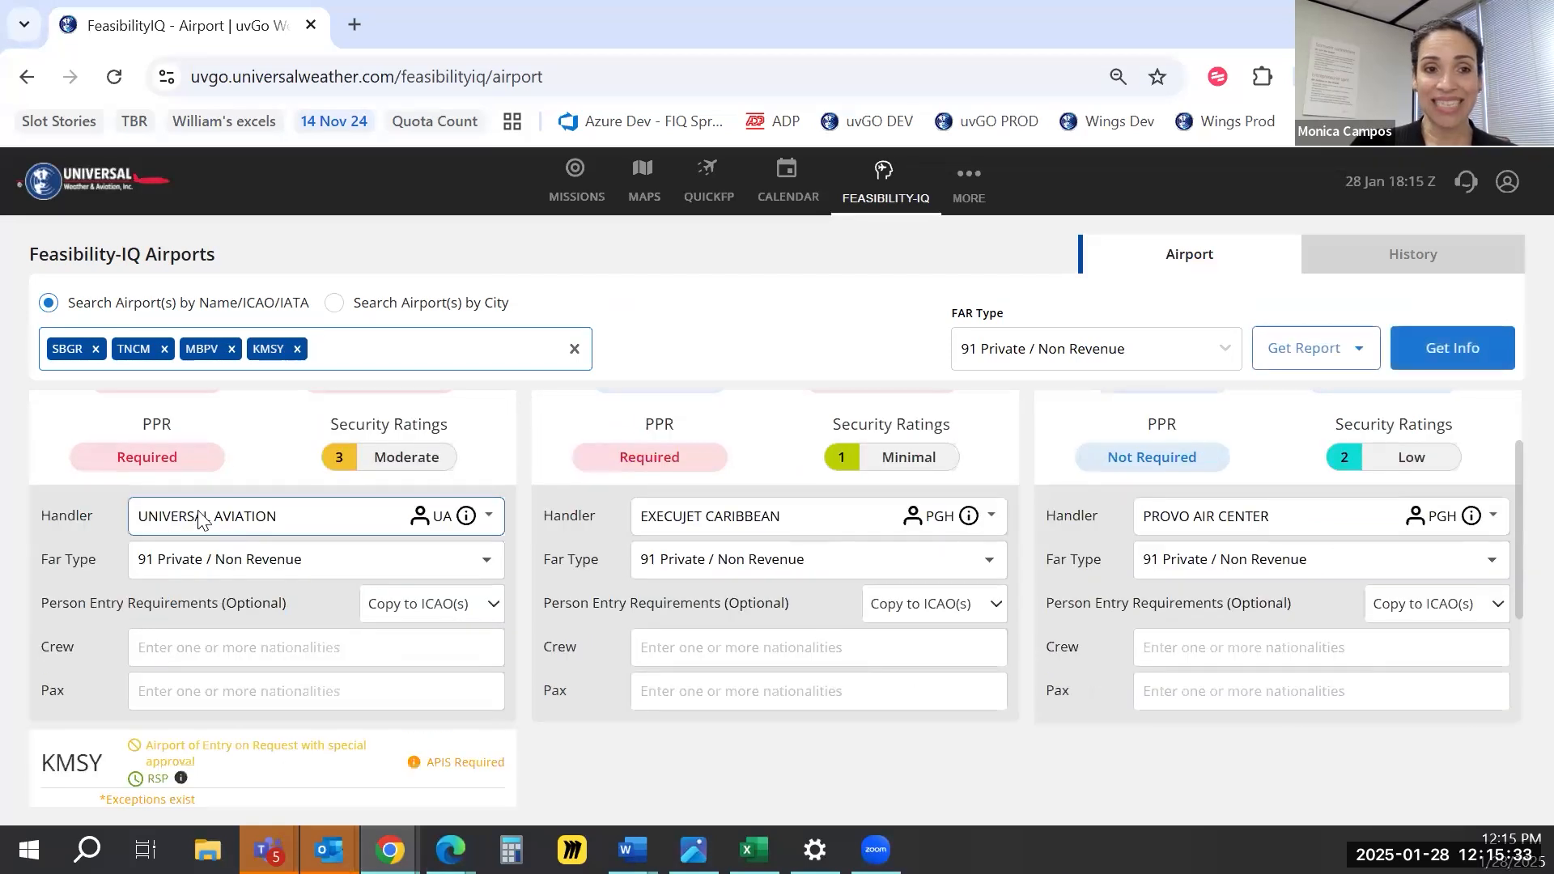
scroll(197, 514, up, 1)
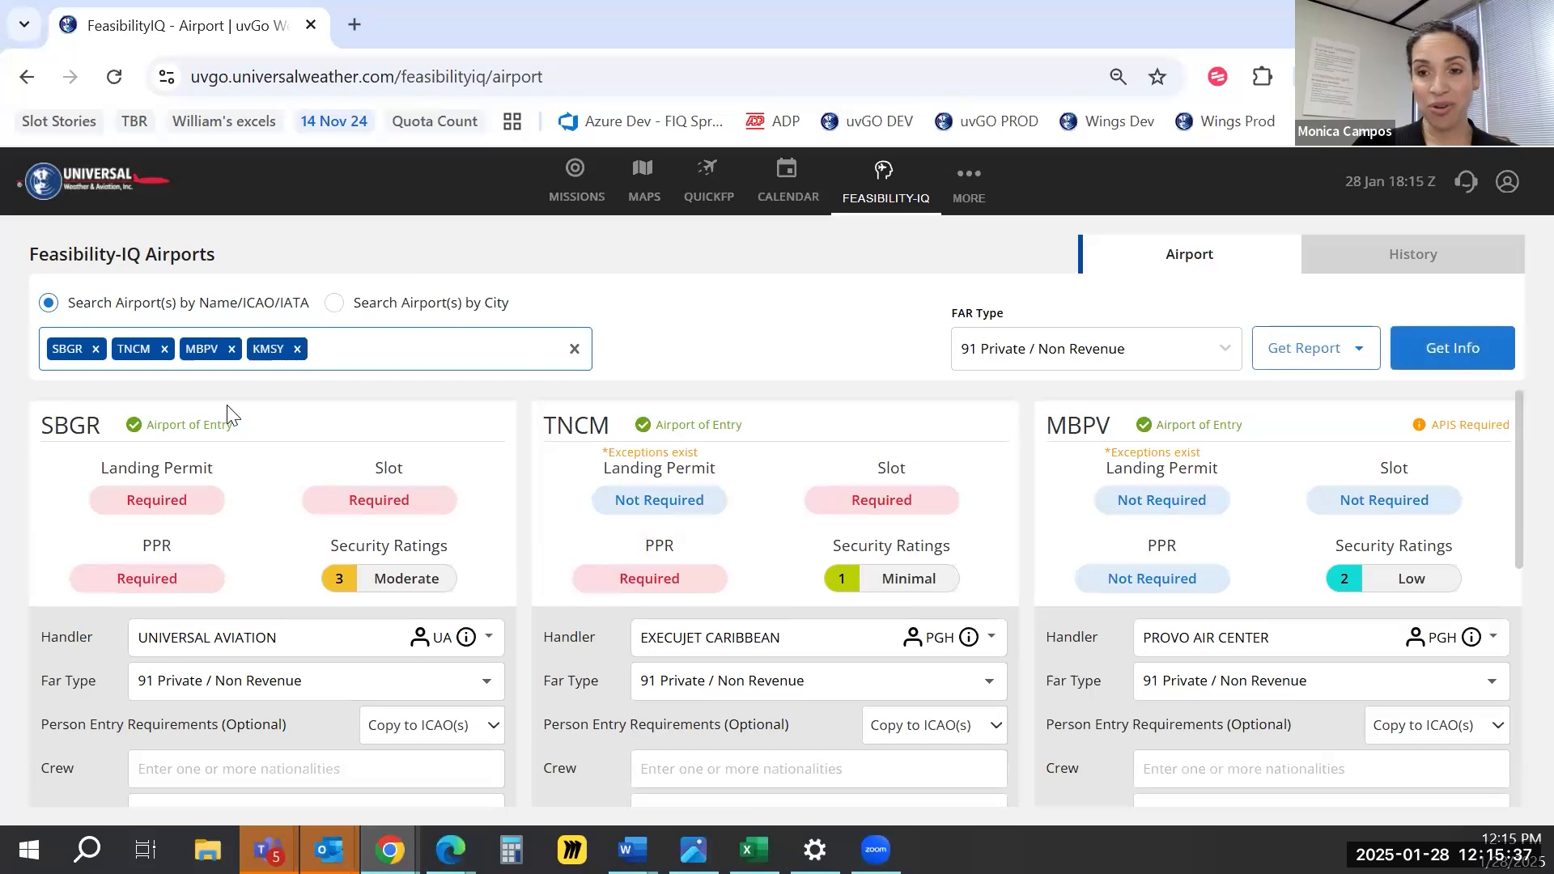
scroll(1112, 494, down, 1)
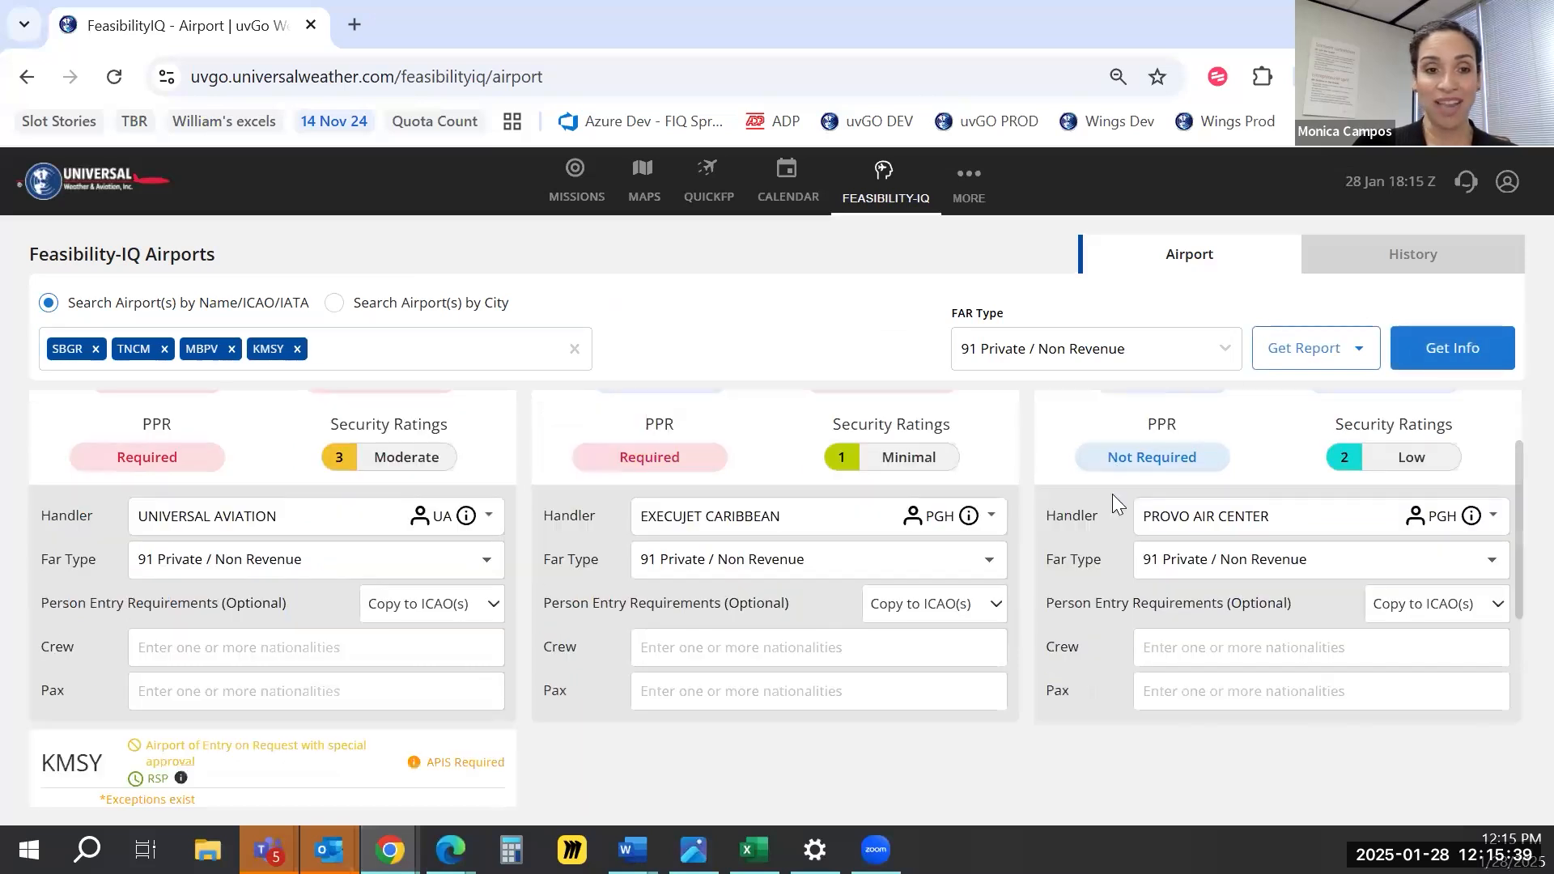
scroll(1107, 492, down, 3)
scroll(312, 496, up, 1)
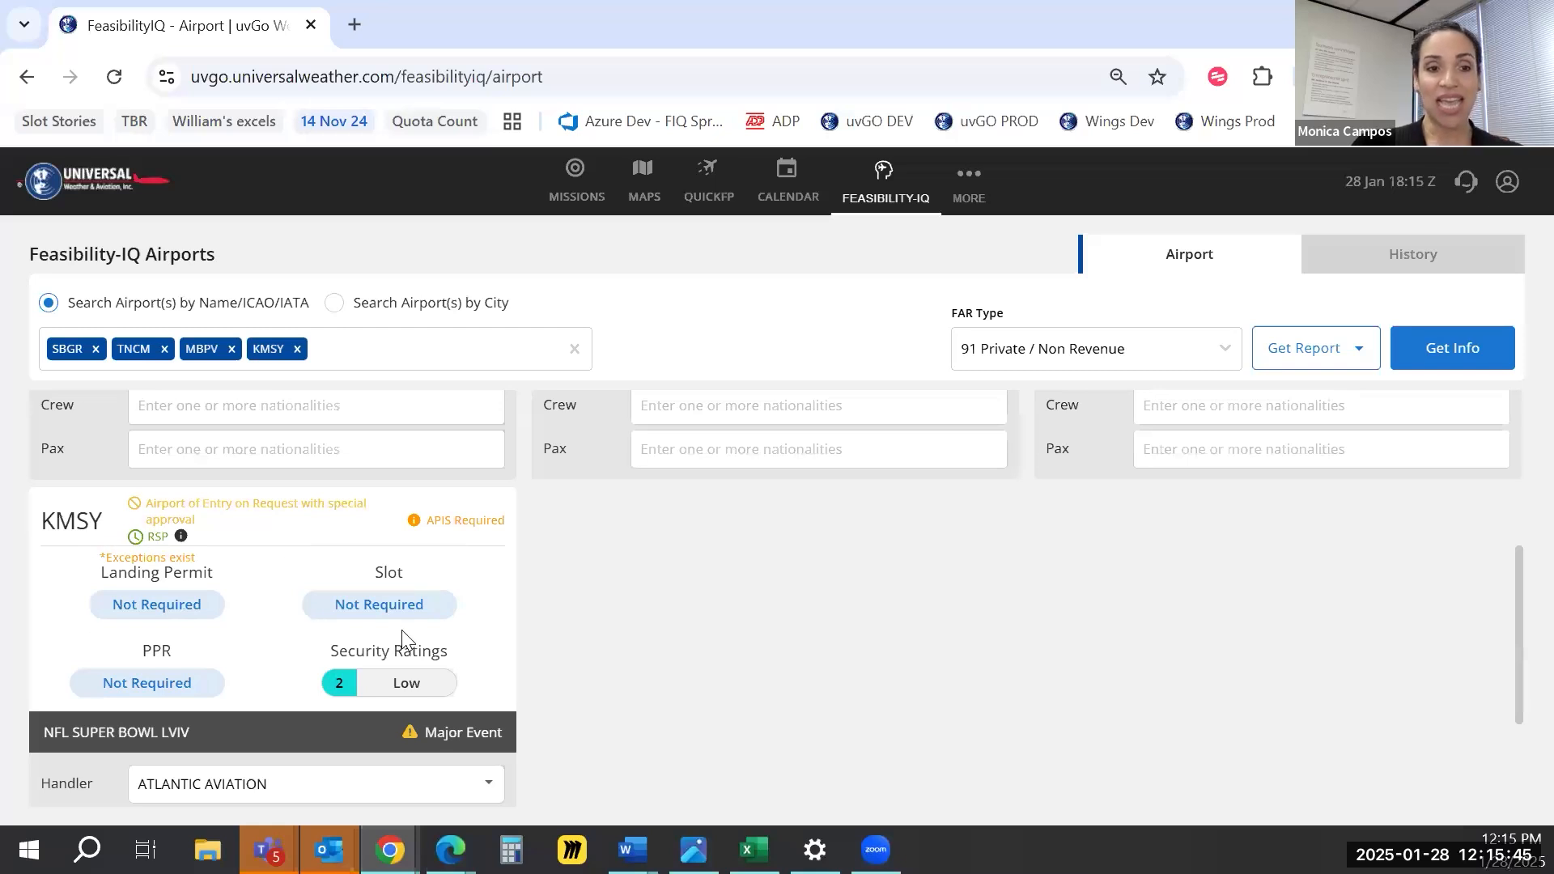
scroll(402, 630, down, 1)
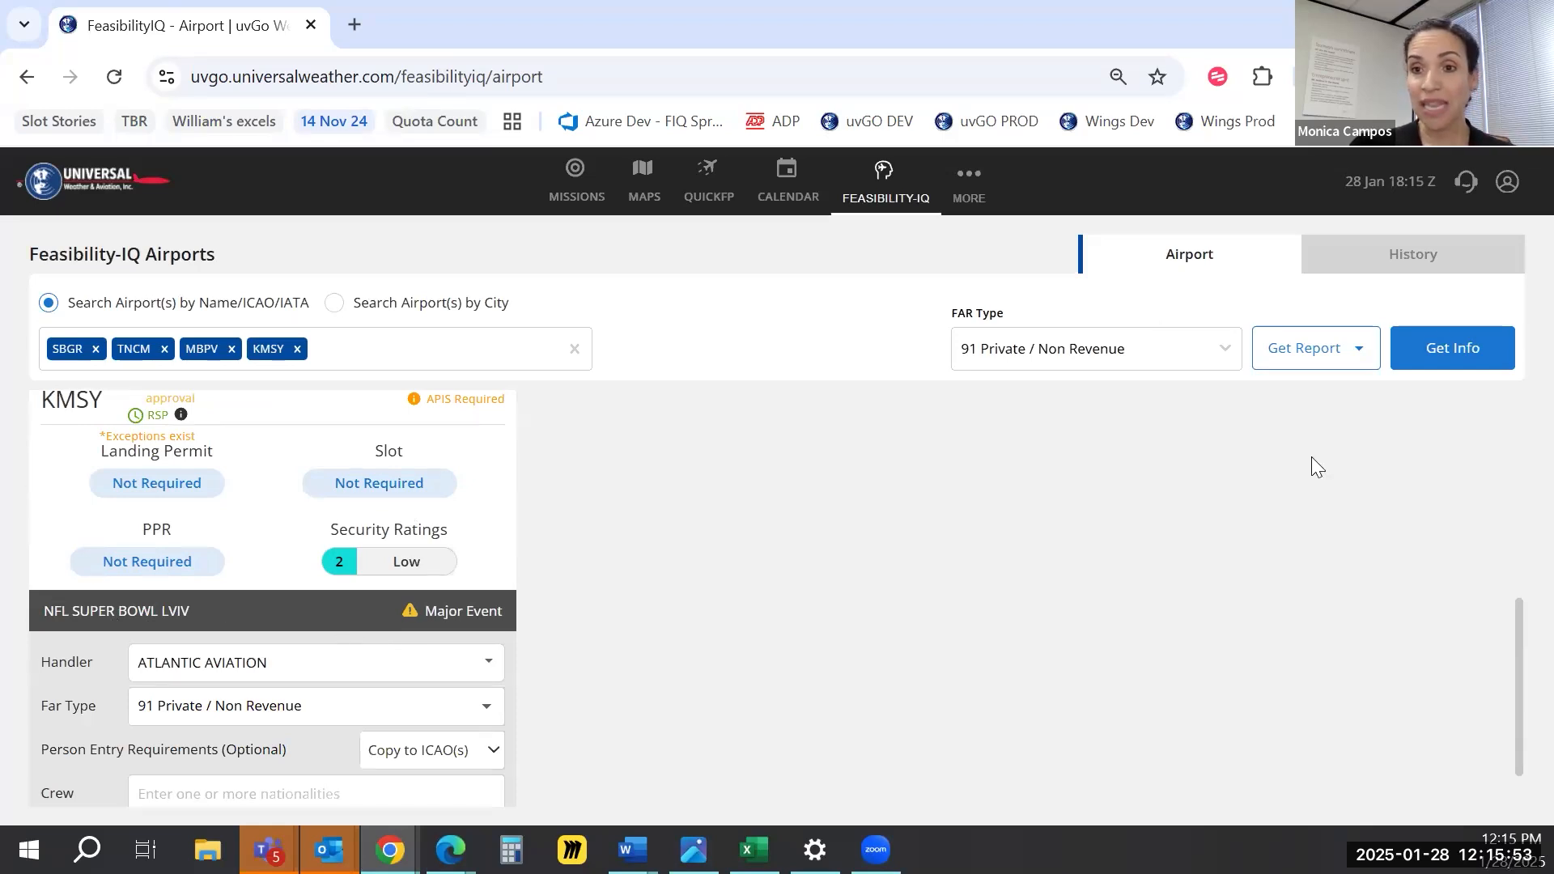
click(1448, 344)
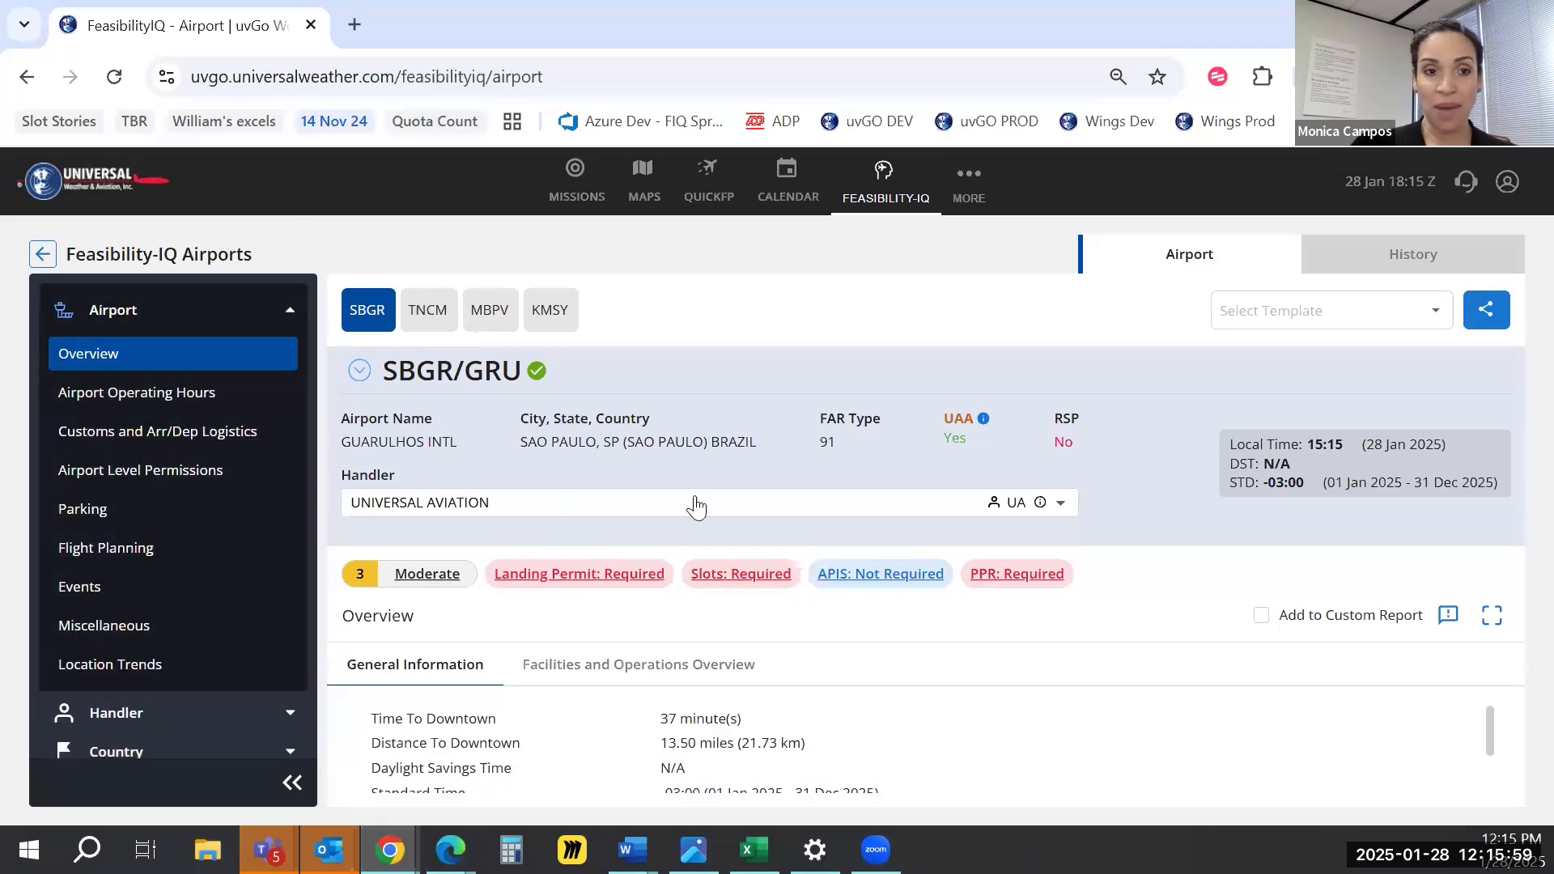
View KMSY's details, including its Customs and Arr/Dep Logistics and Flight Planning sections
click(555, 320)
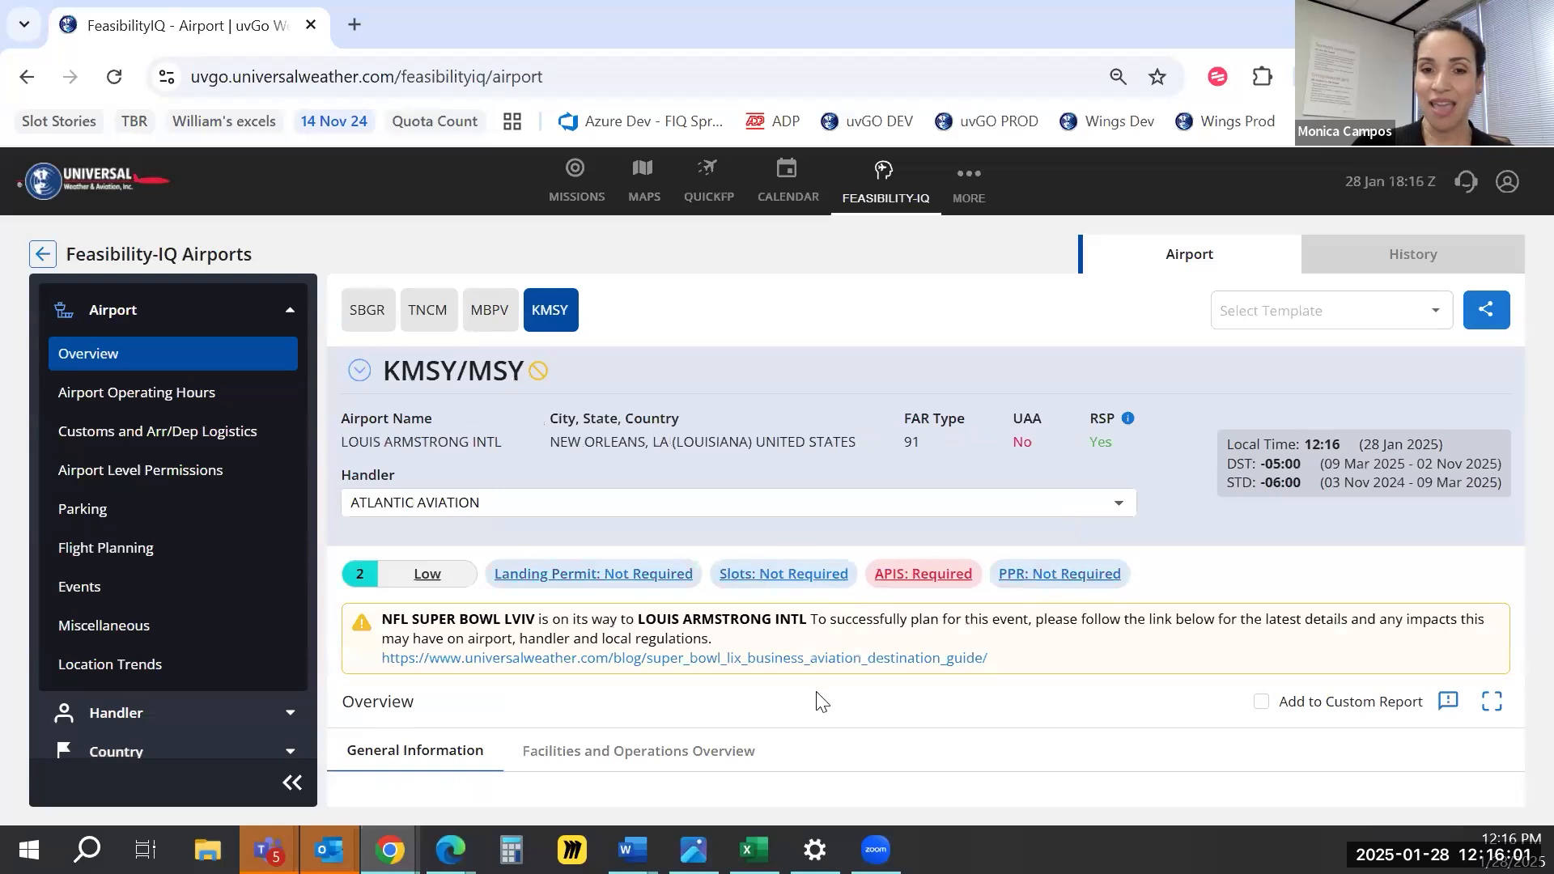
click(146, 431)
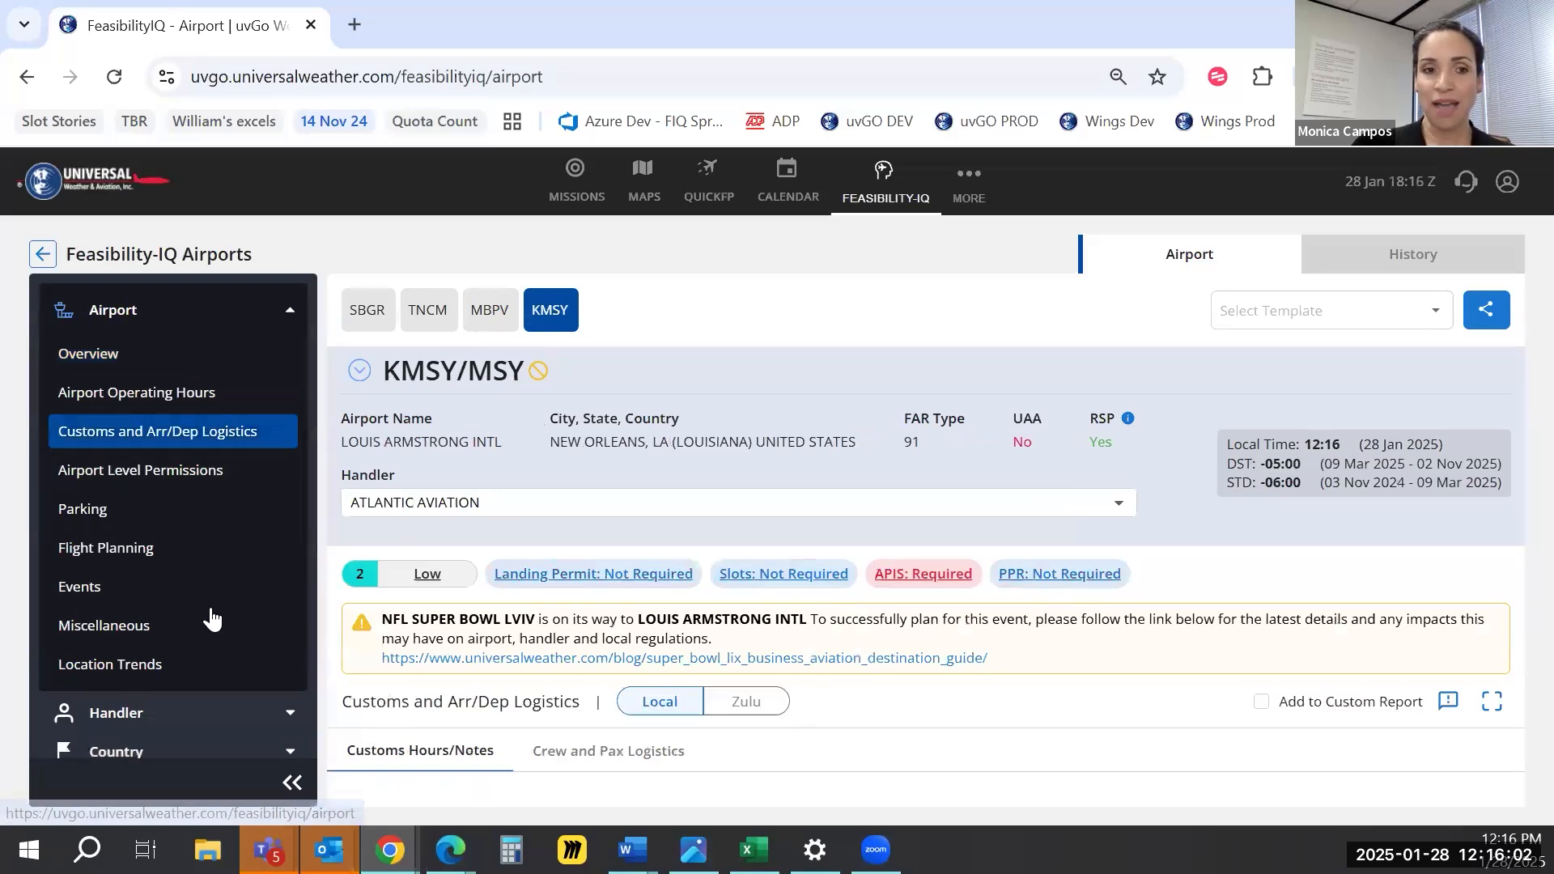
click(105, 547)
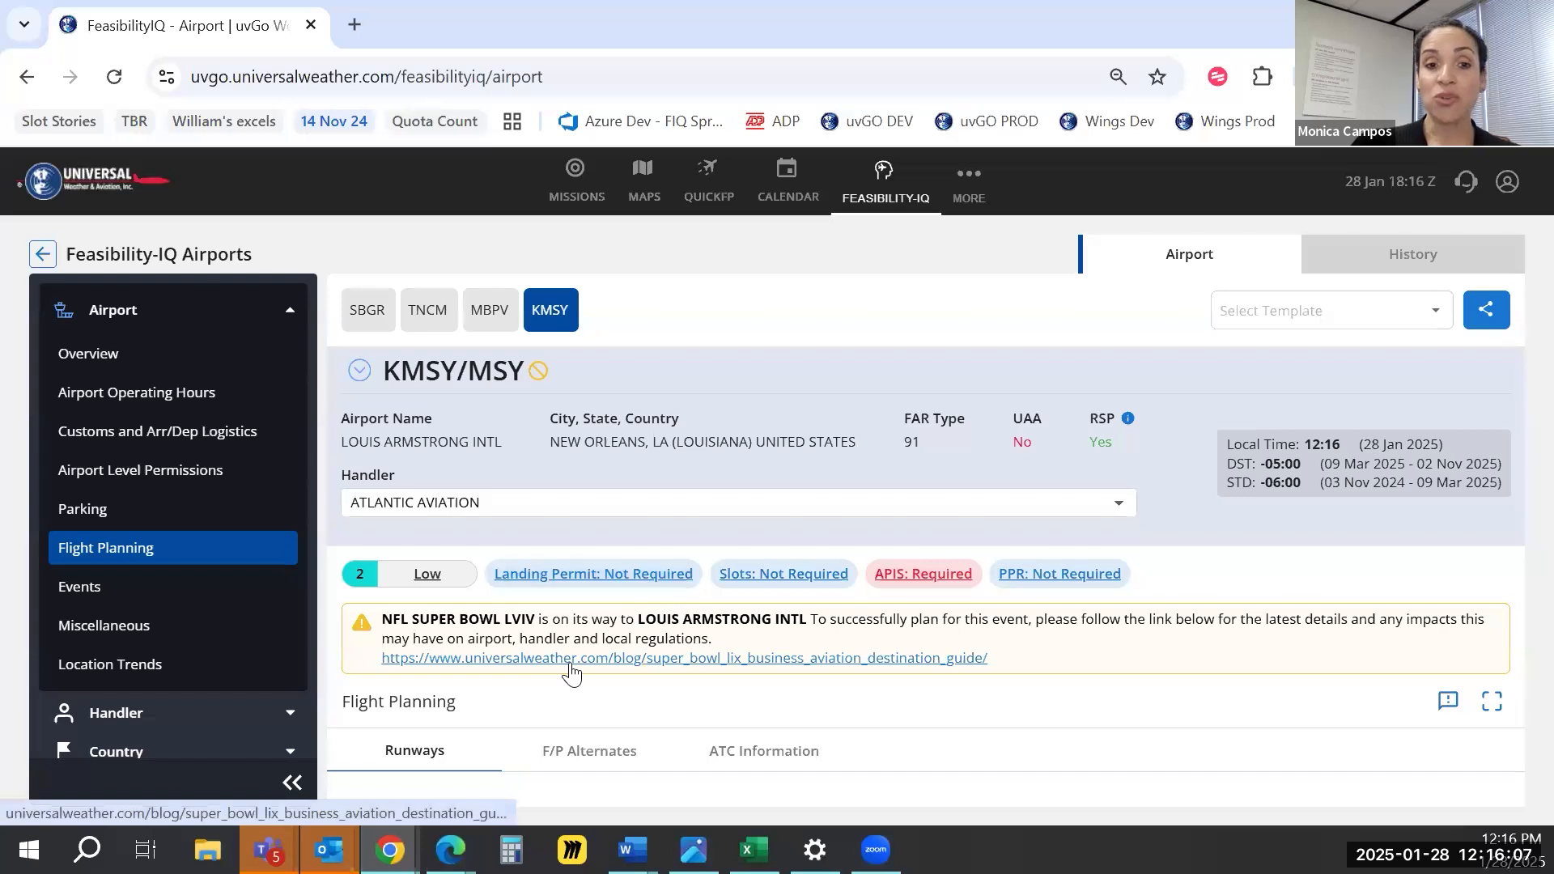
Read the Super Bowl destination guide linked in KMSY's event notice for the PPR program and airport options, and return to the airport details
click(571, 659)
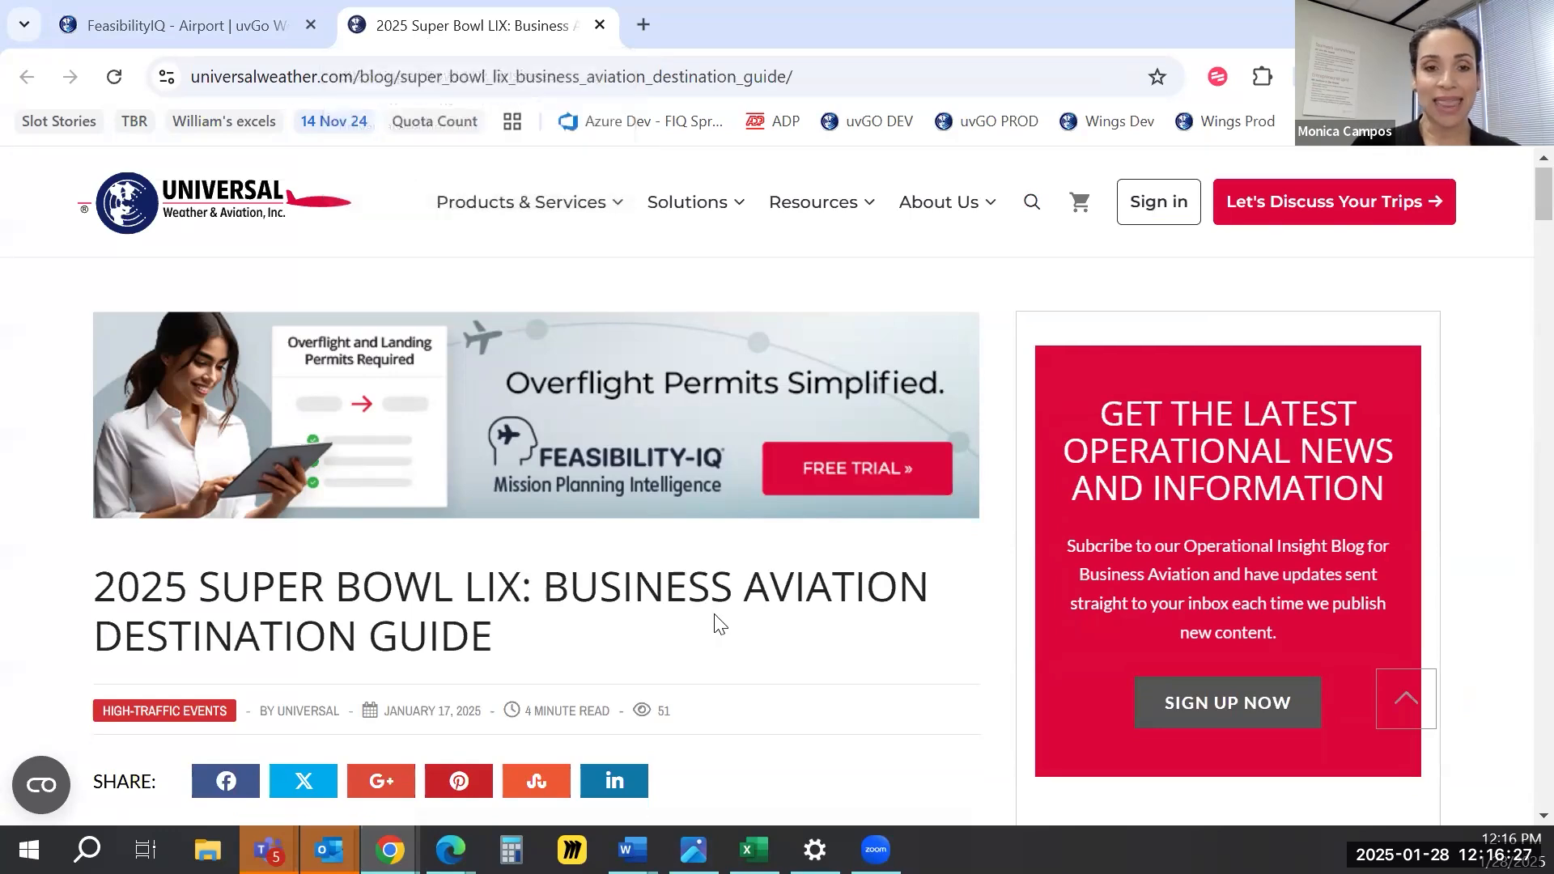
scroll(714, 615, down, 5)
scroll(713, 614, down, 10)
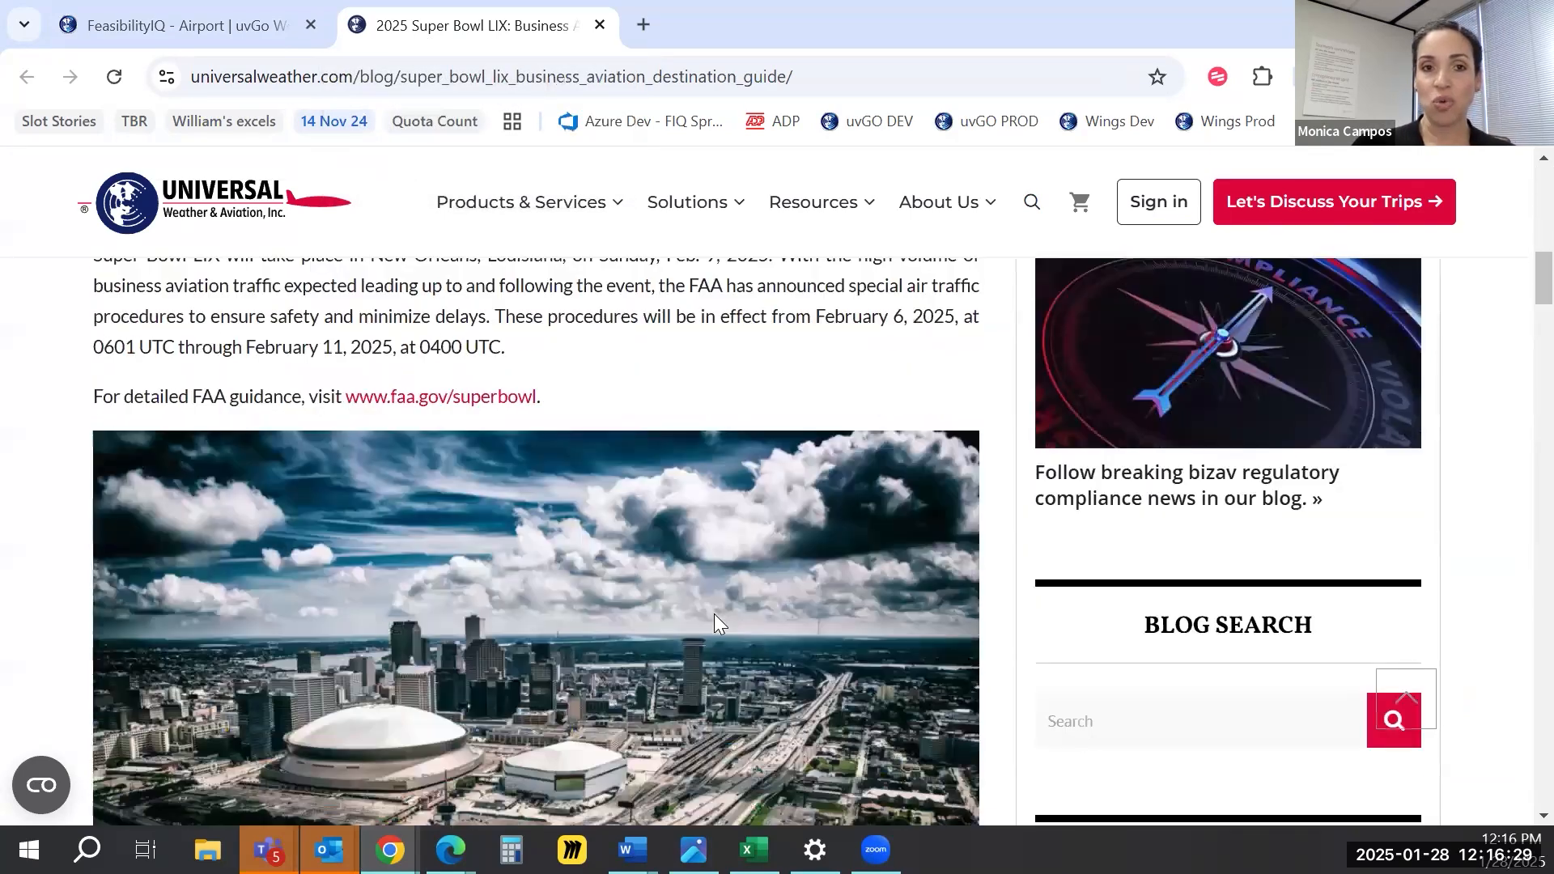
scroll(714, 614, down, 10)
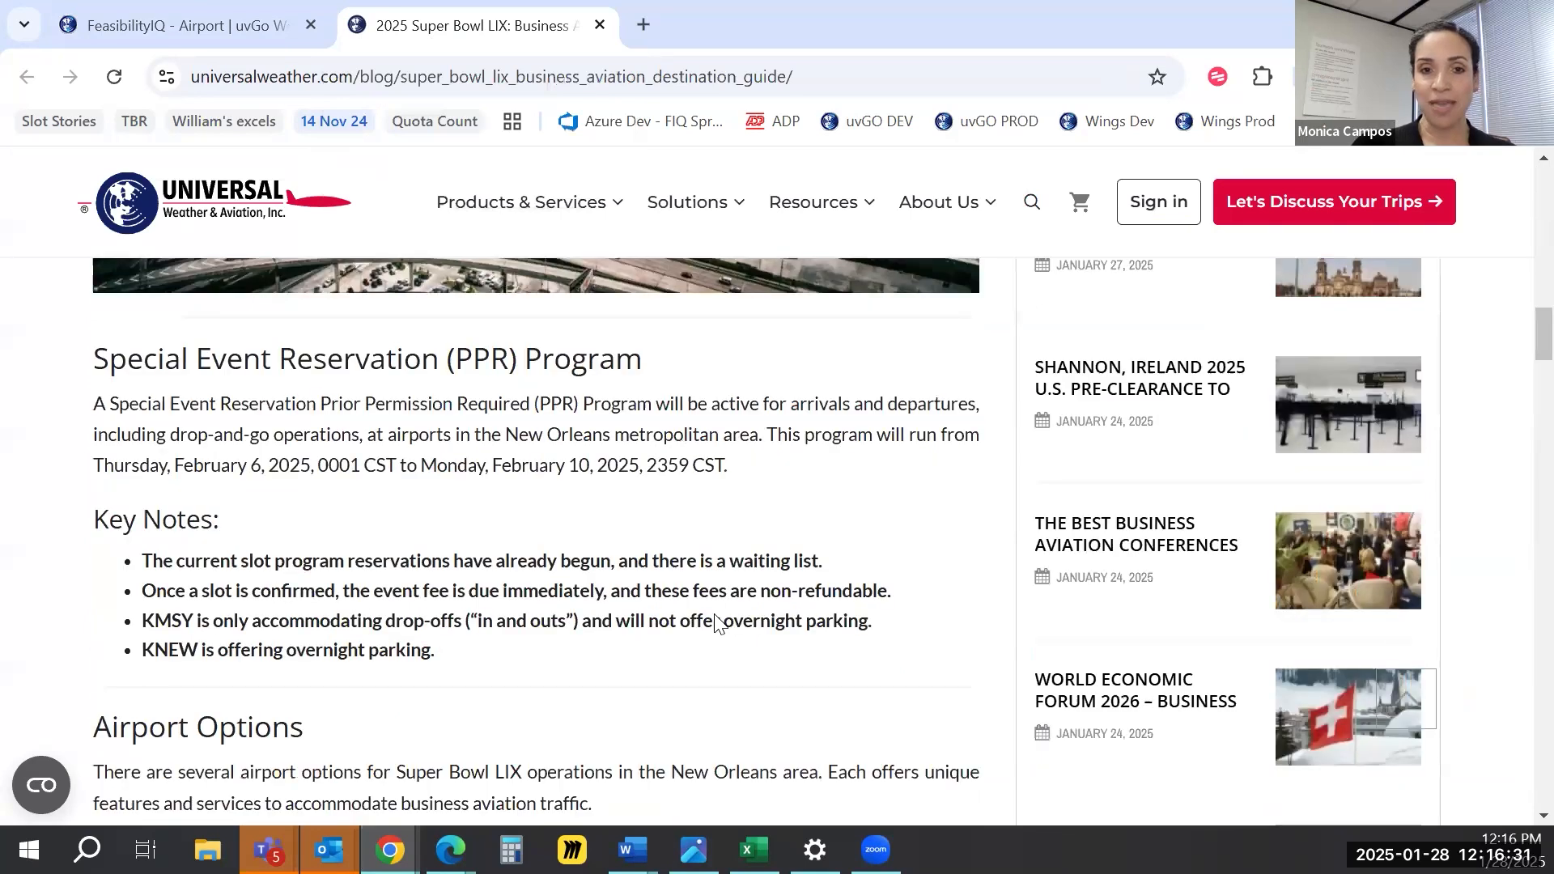
scroll(713, 613, down, 3)
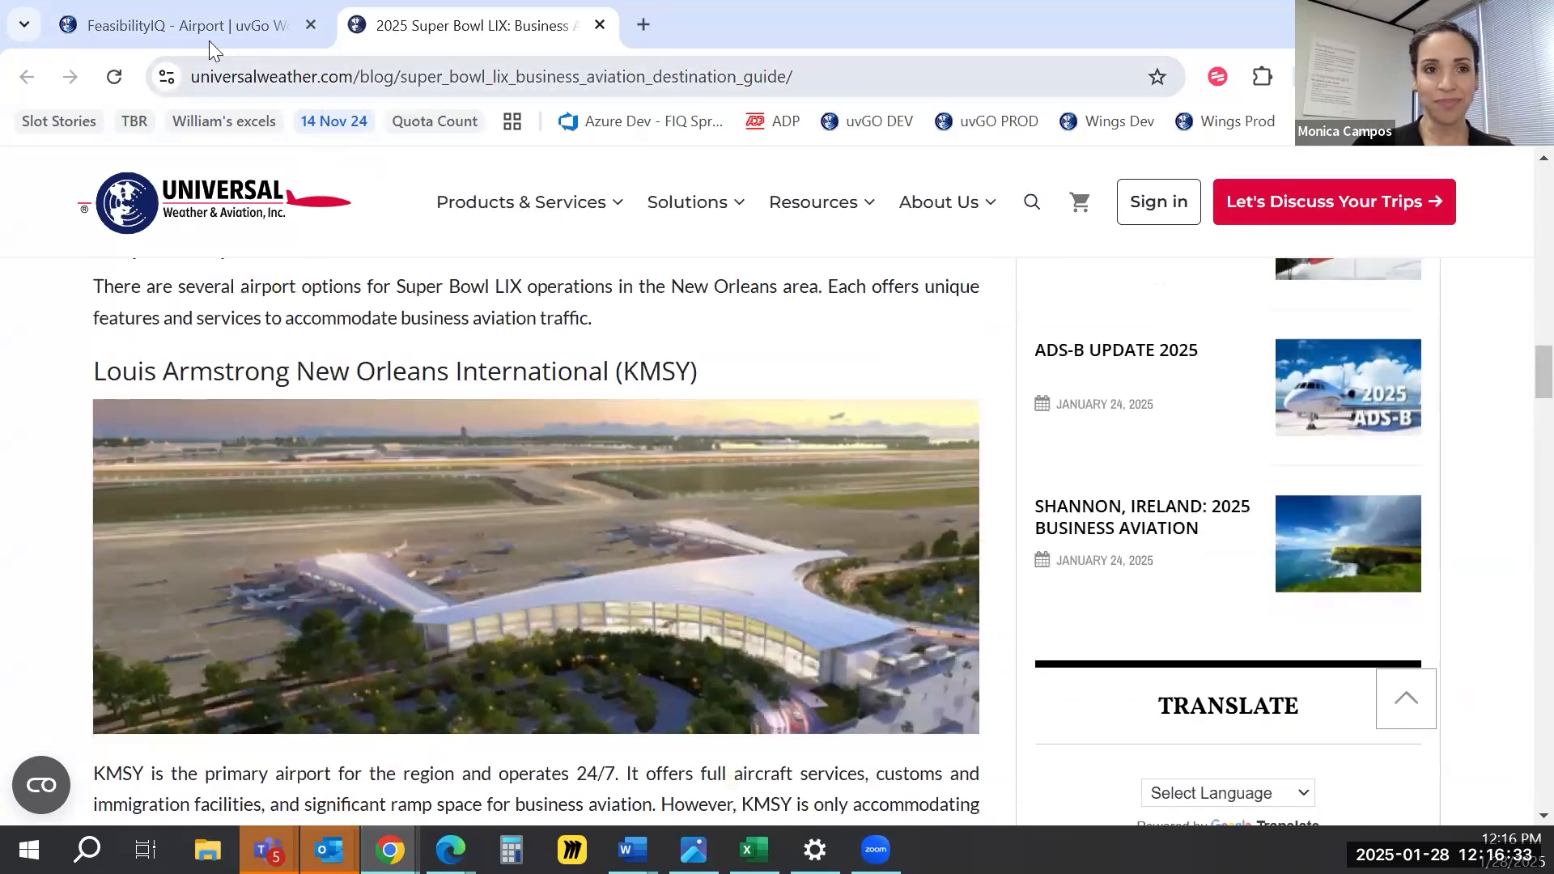
key(ctrl+shift+Tab)
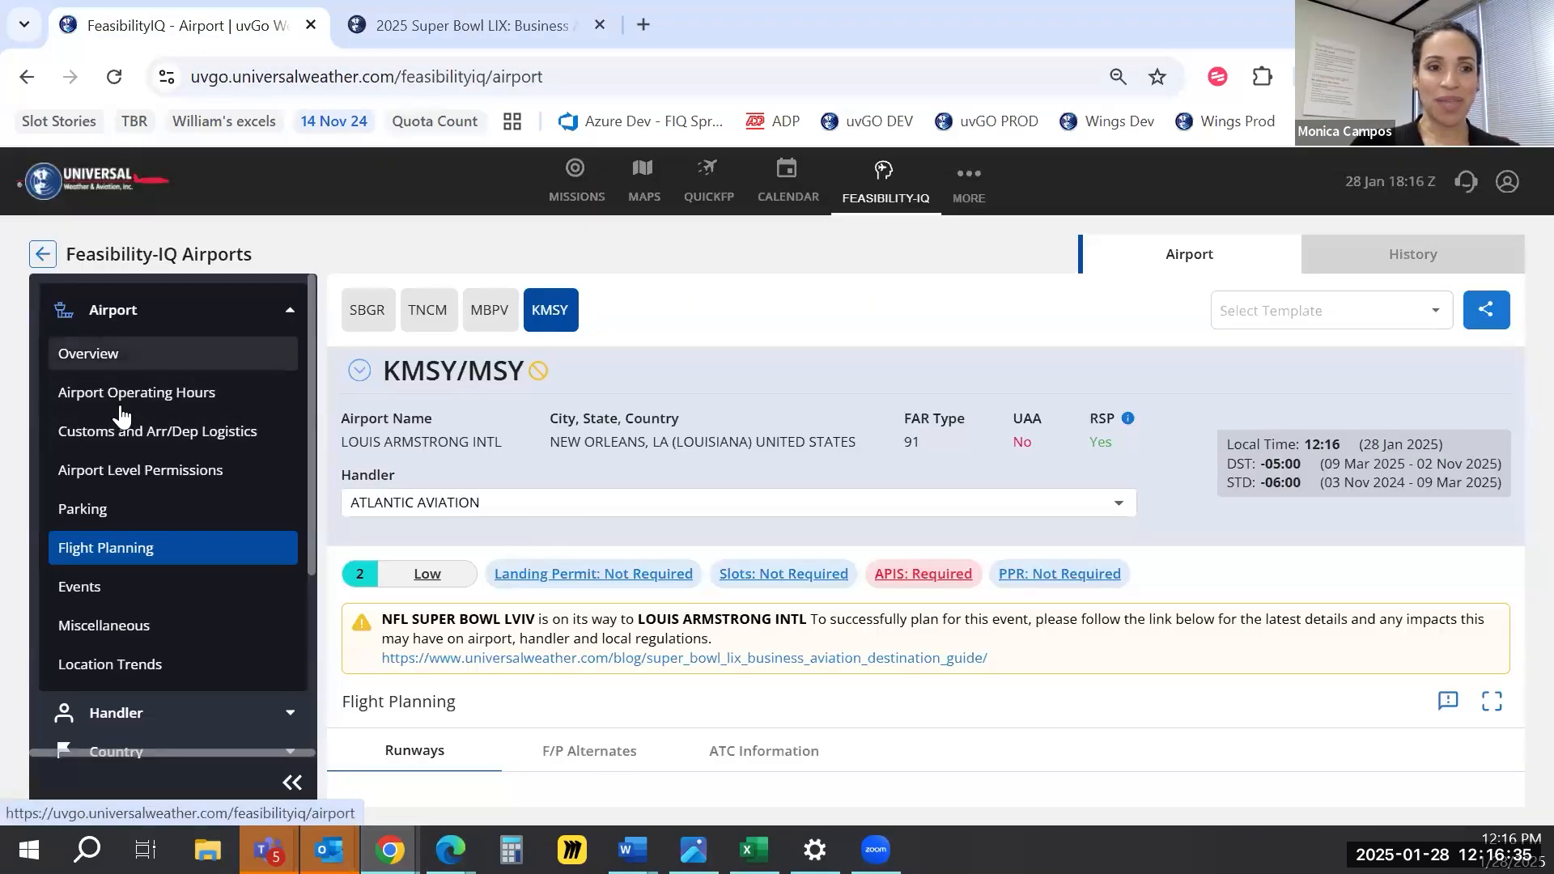
Collapse the airport header details and compare the airport operating hours of KMSY, SBGR and TNCM
click(89, 357)
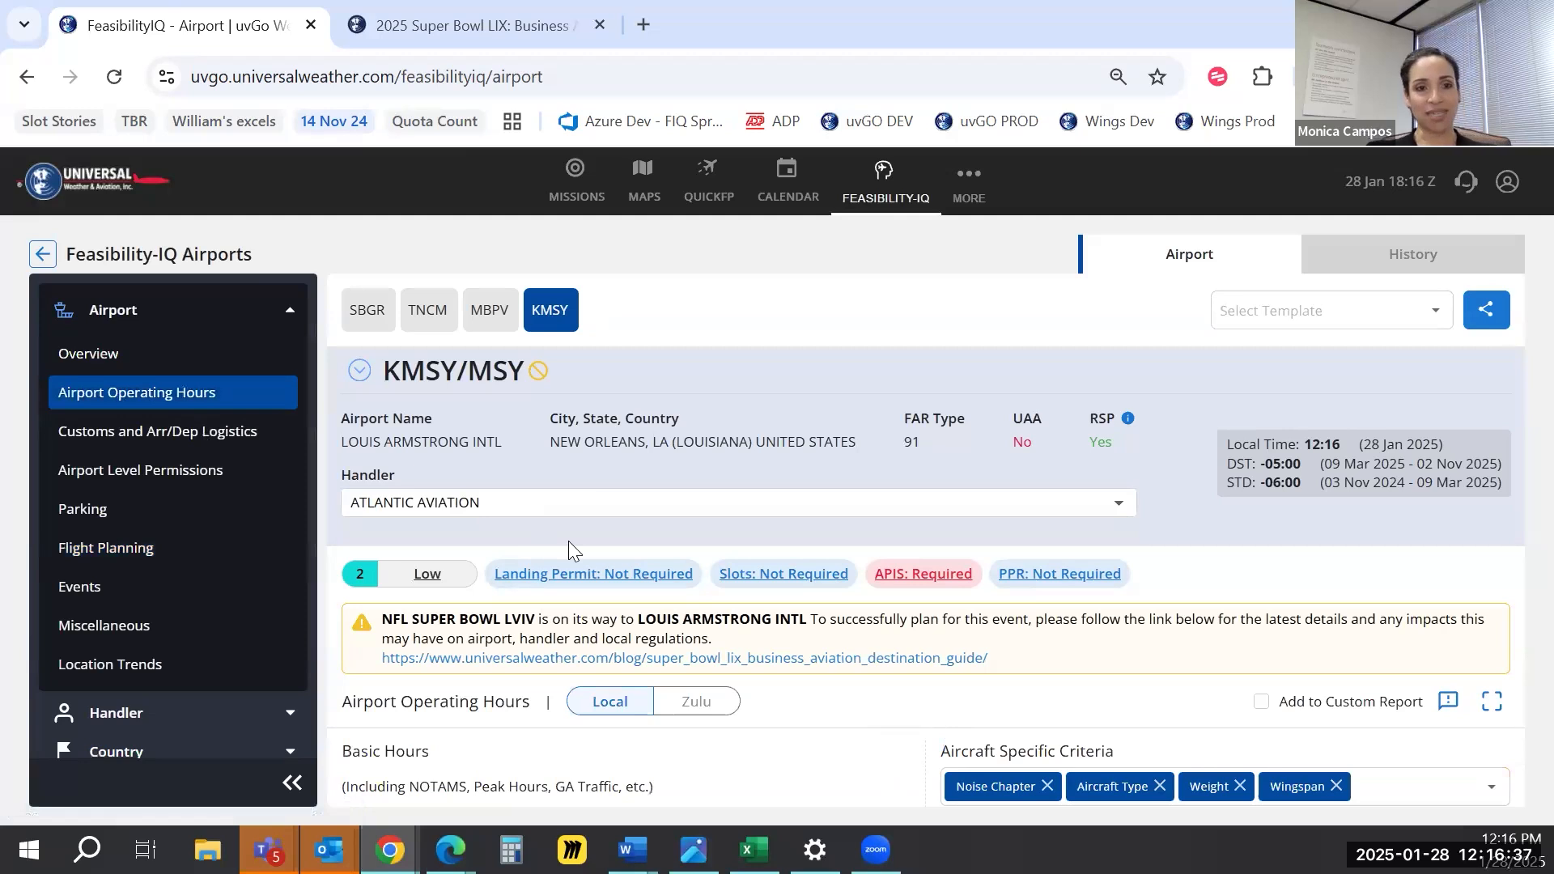
click(360, 371)
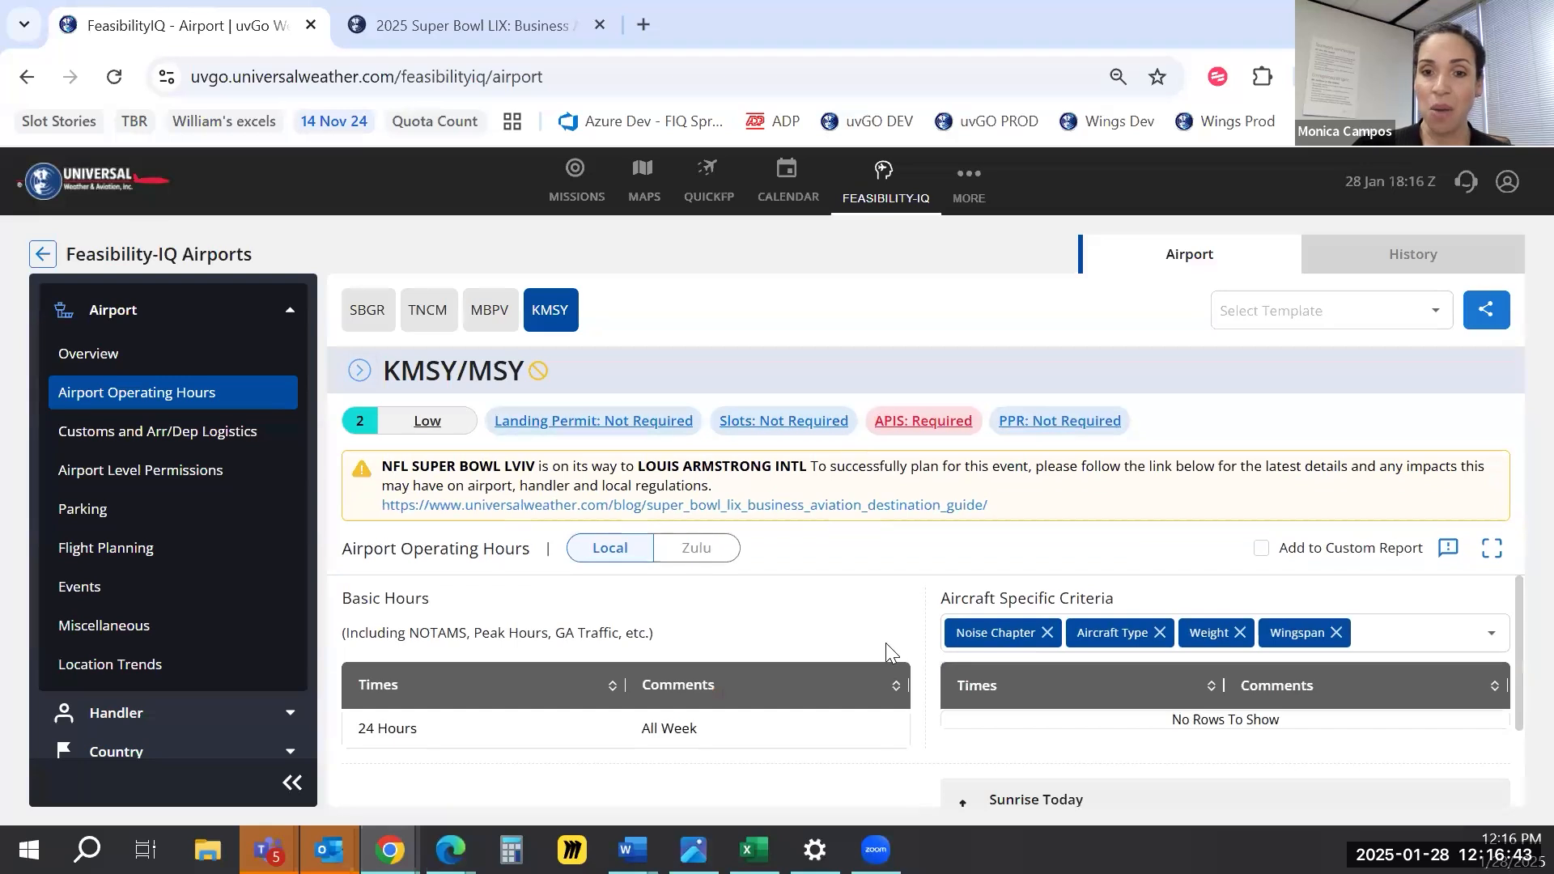
scroll(885, 642, down, 2)
scroll(886, 642, up, 2)
click(370, 310)
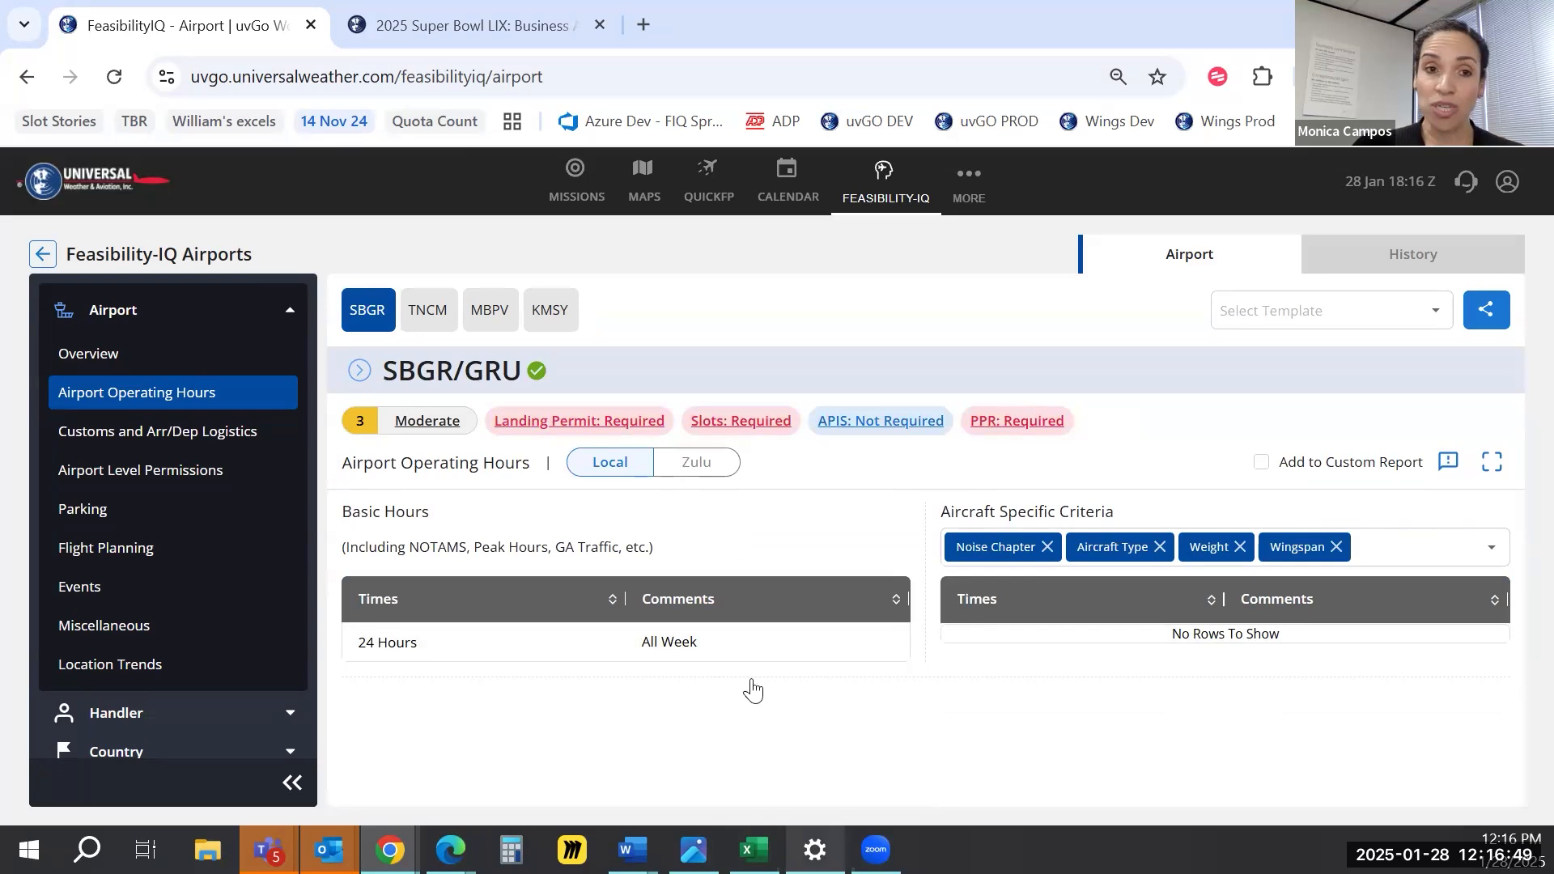
click(424, 315)
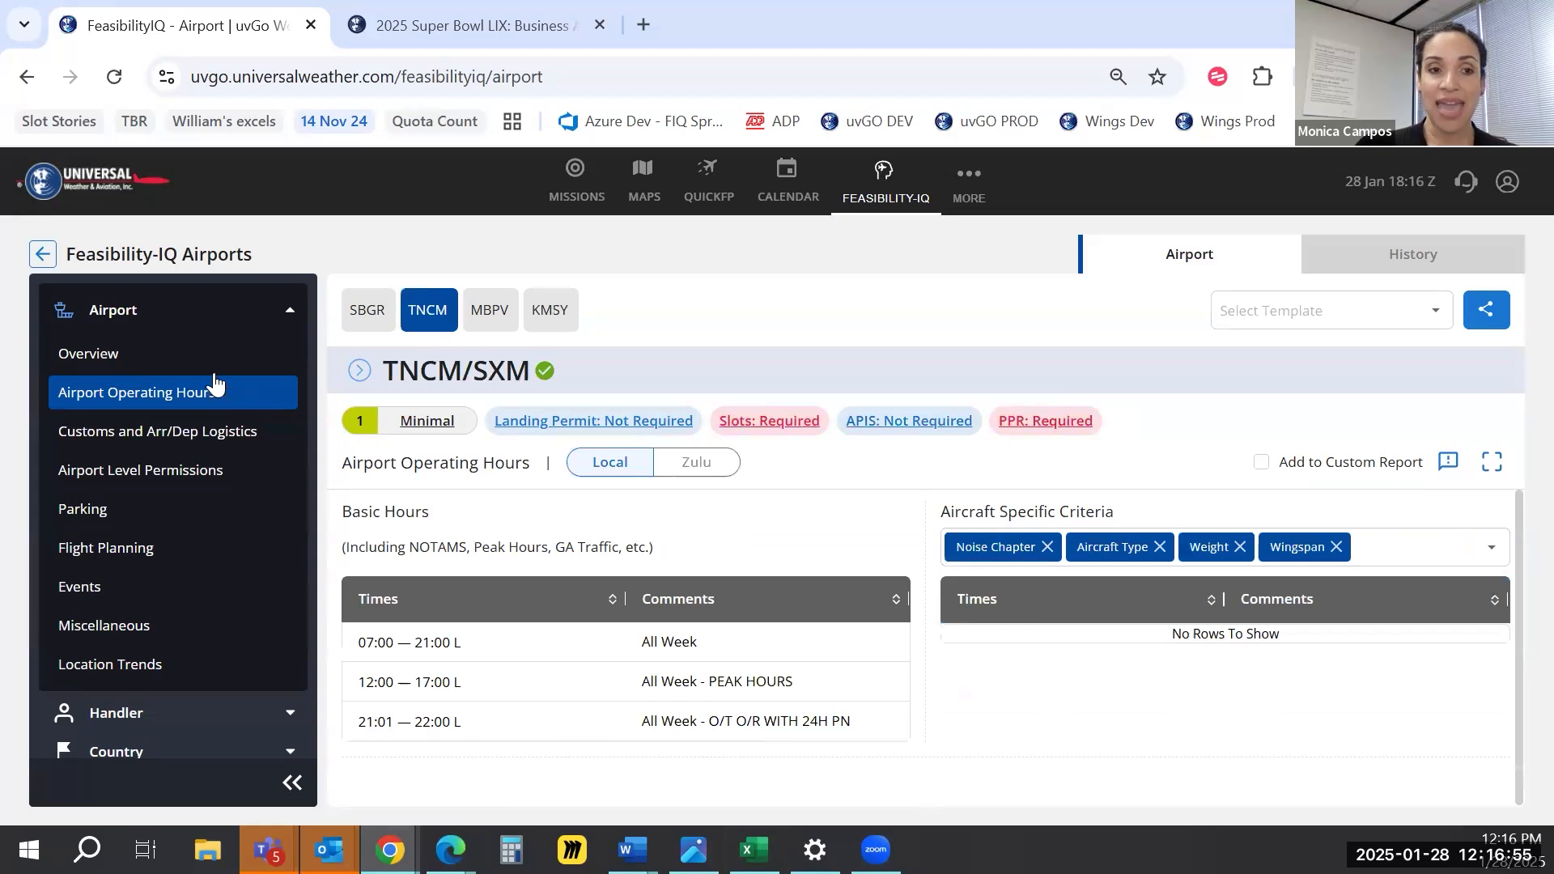
Review TNCM's customs hours and its crew and pax logistics, highlighting the recommended crew and passenger arrival times for departure
click(94, 435)
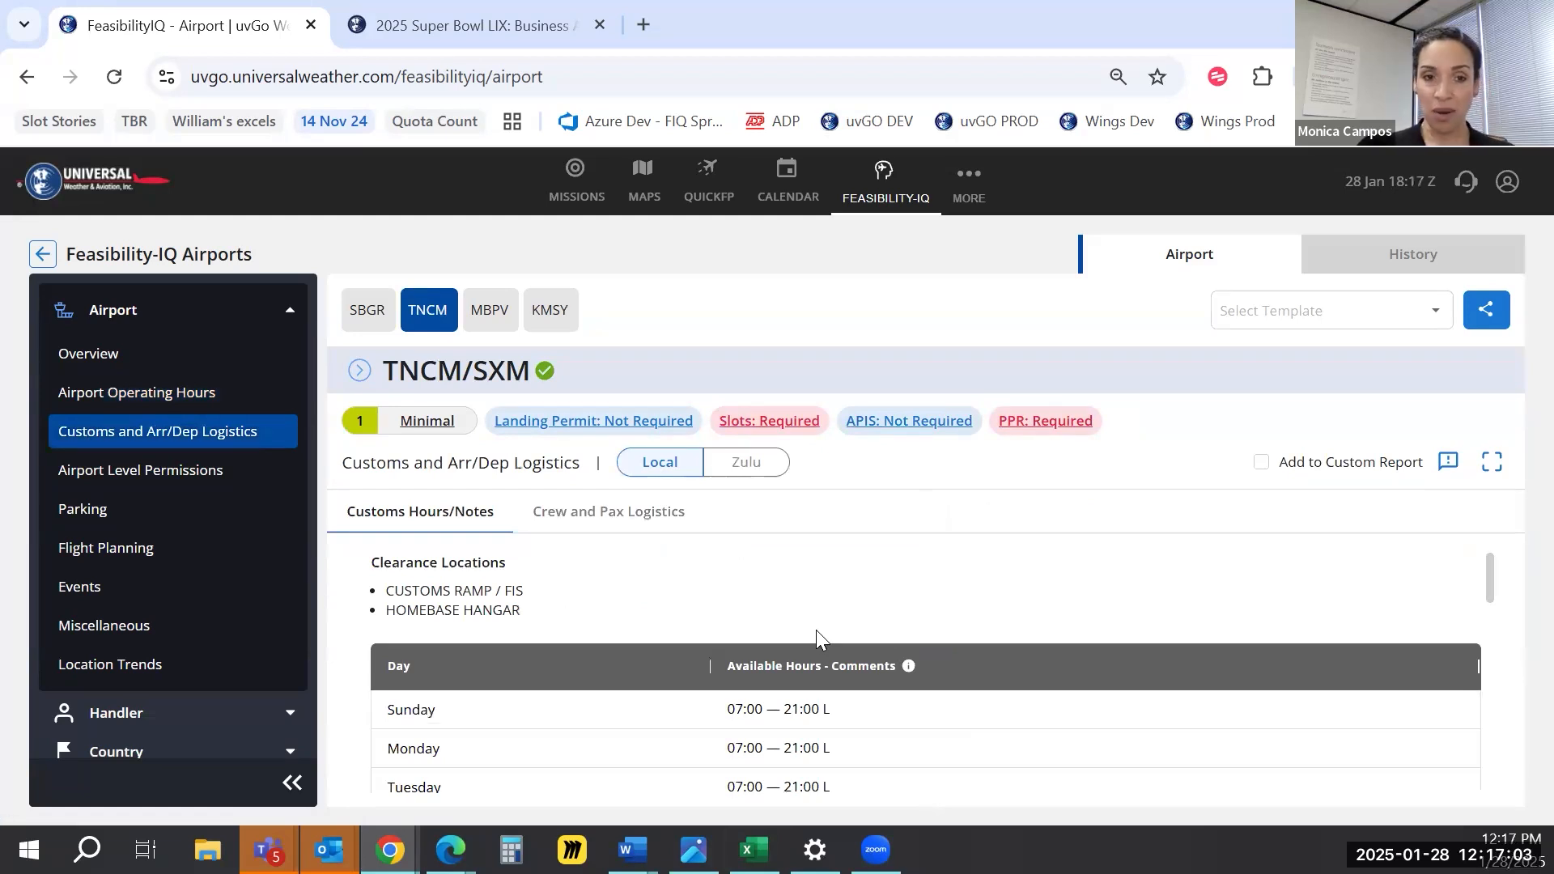
click(599, 512)
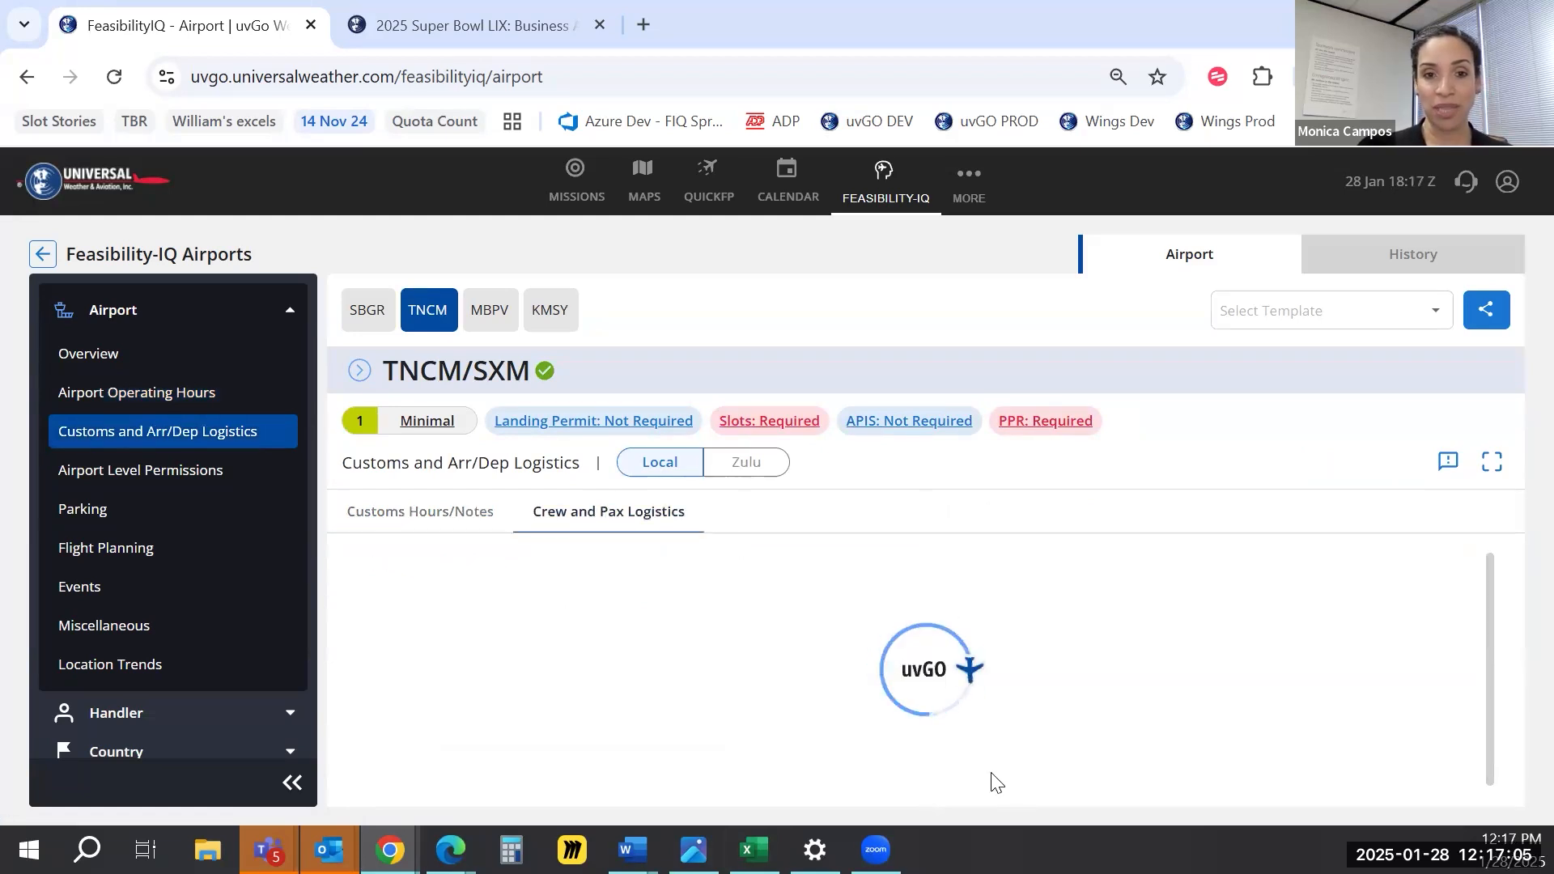
scroll(878, 726, down, 1)
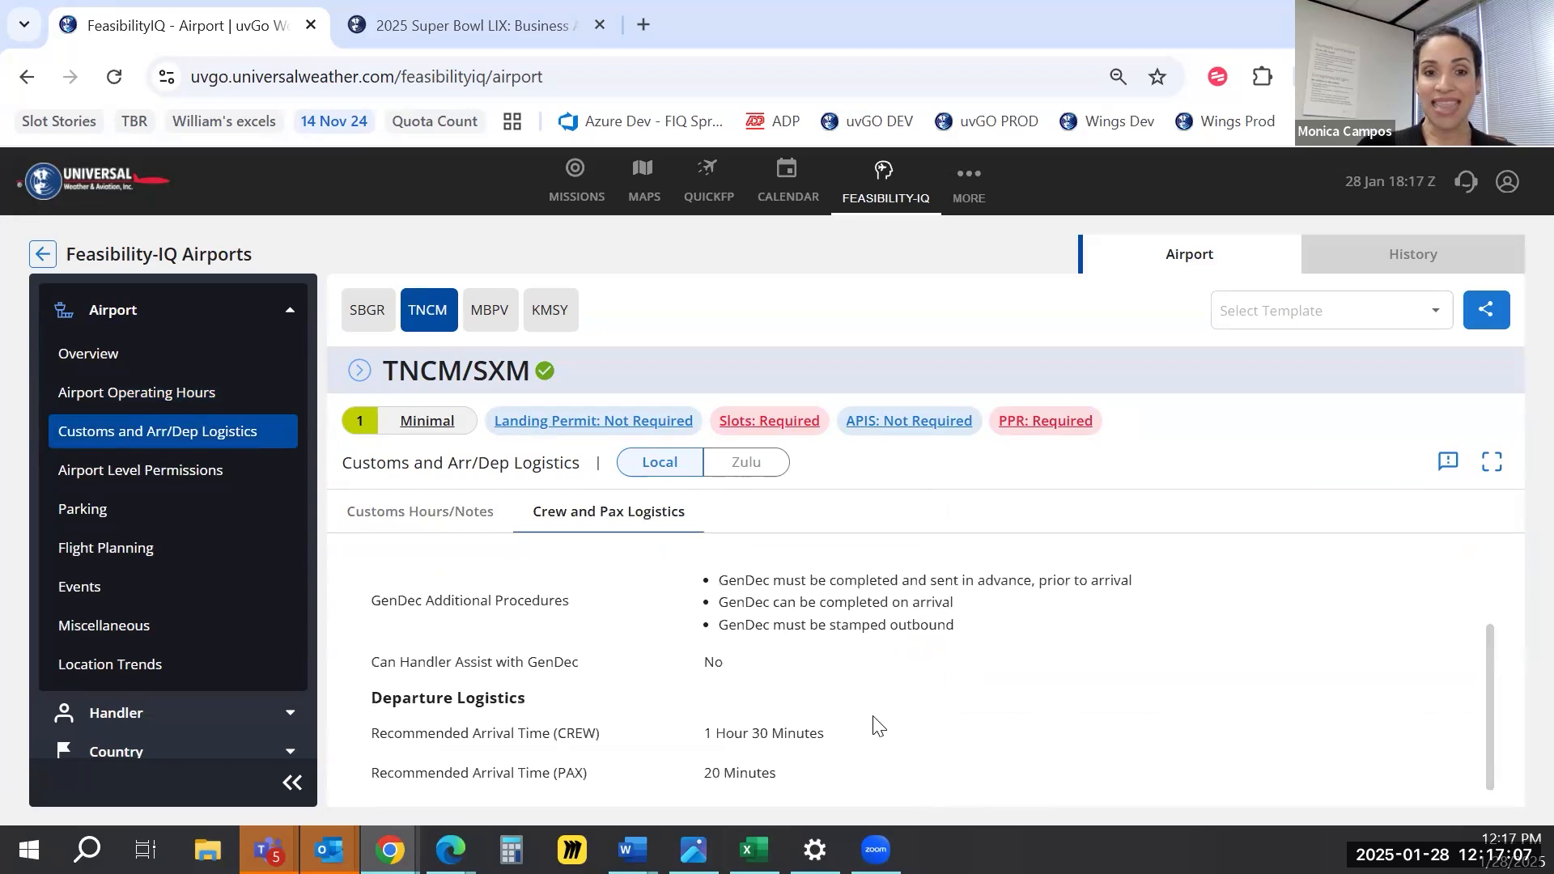
scroll(878, 726, up, 1)
scroll(877, 720, down, 1)
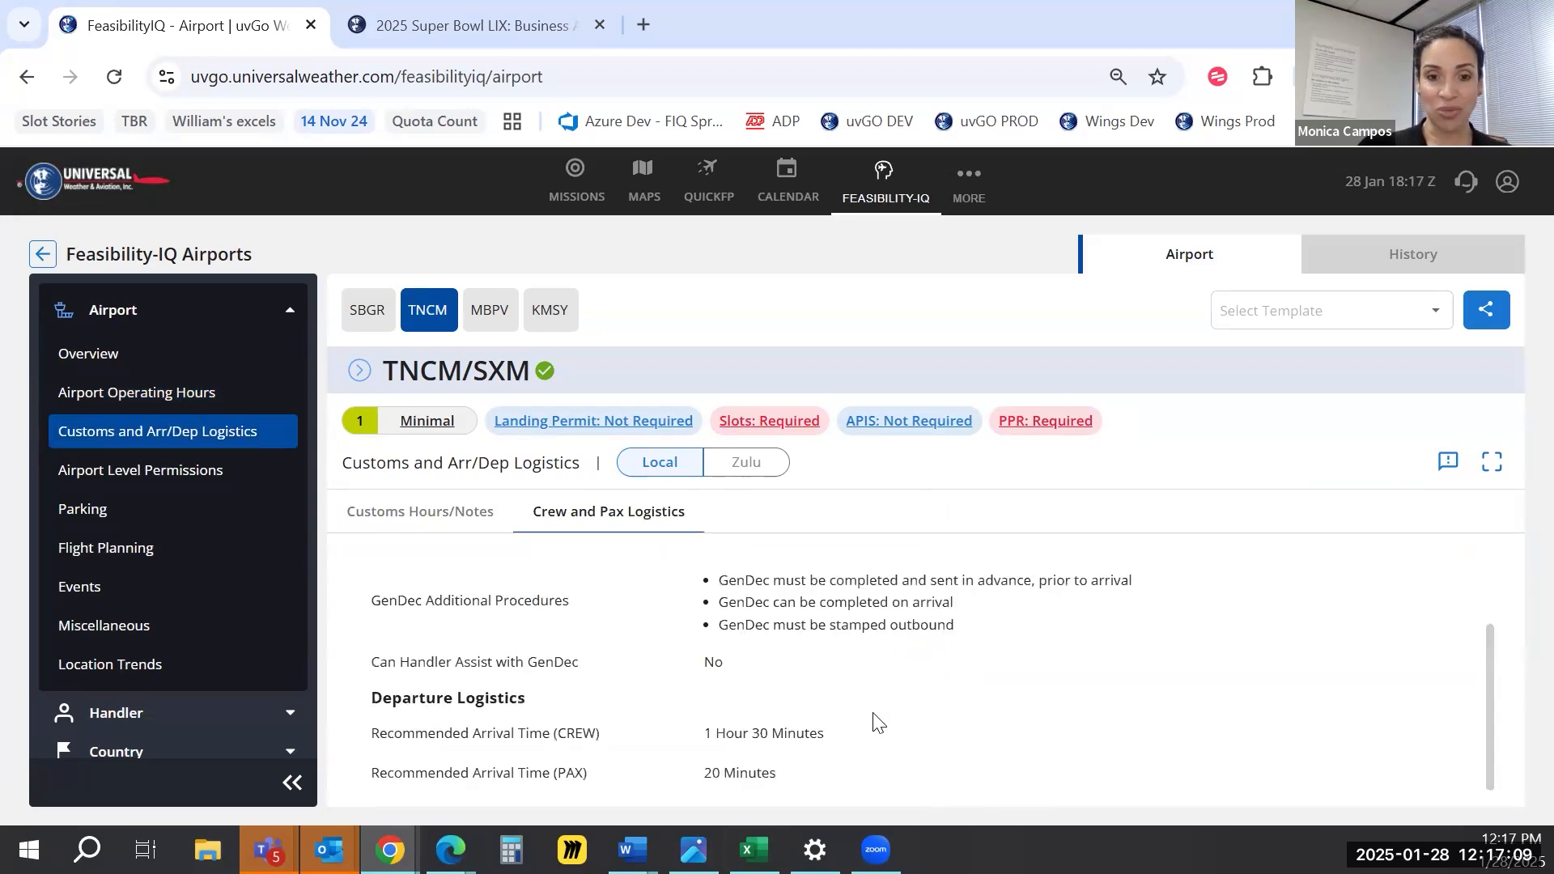
drag(790, 781, 686, 735)
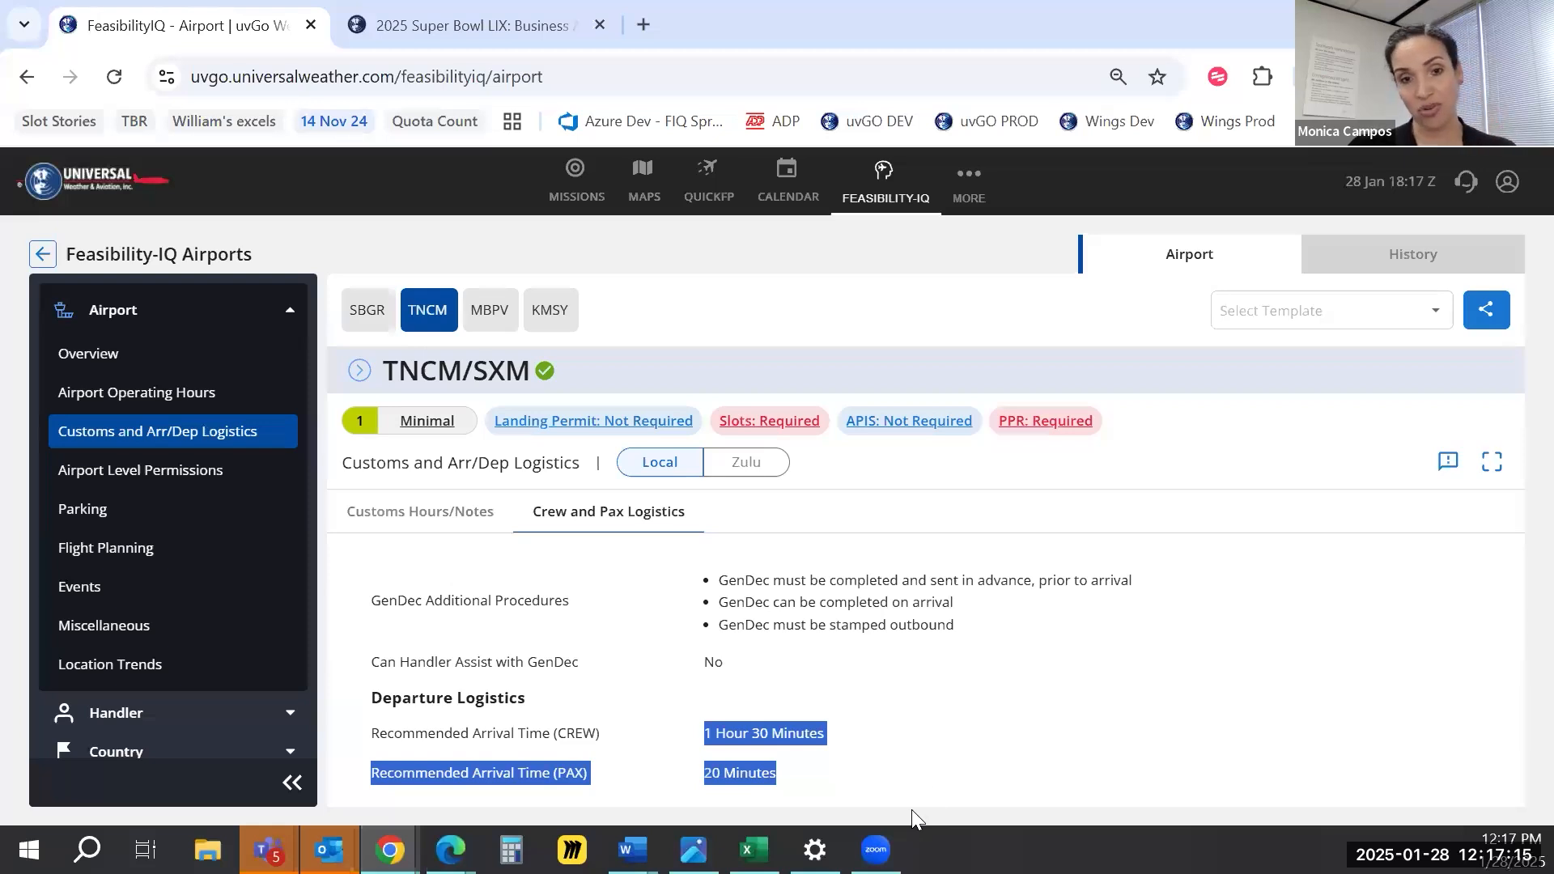
click(944, 758)
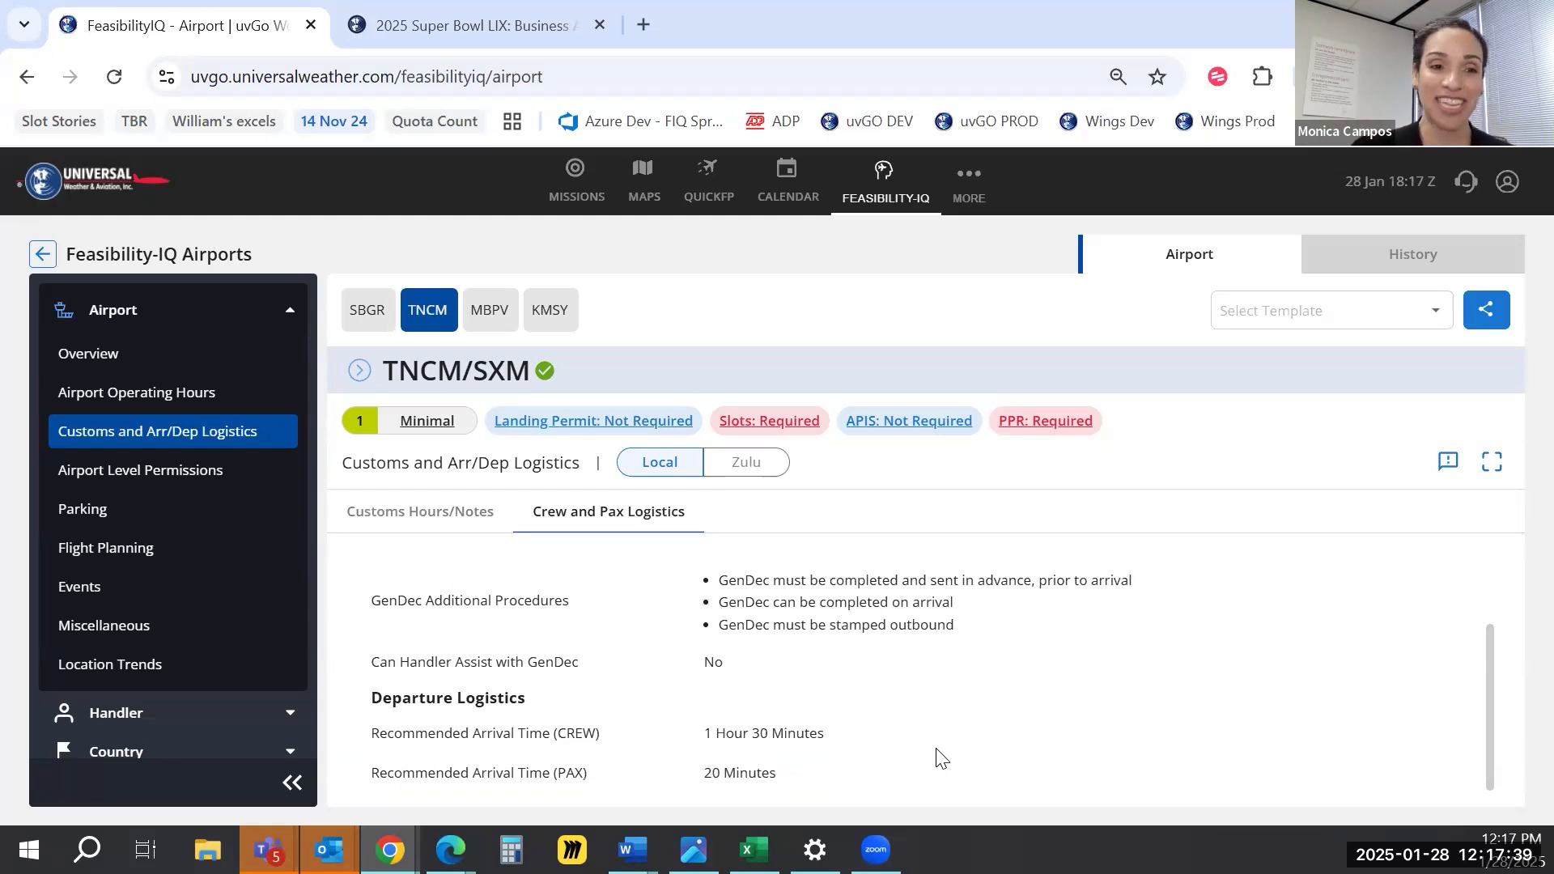
Review TNCM's PPR permissions, highlighting the average processing times for standard and high traffic
click(123, 478)
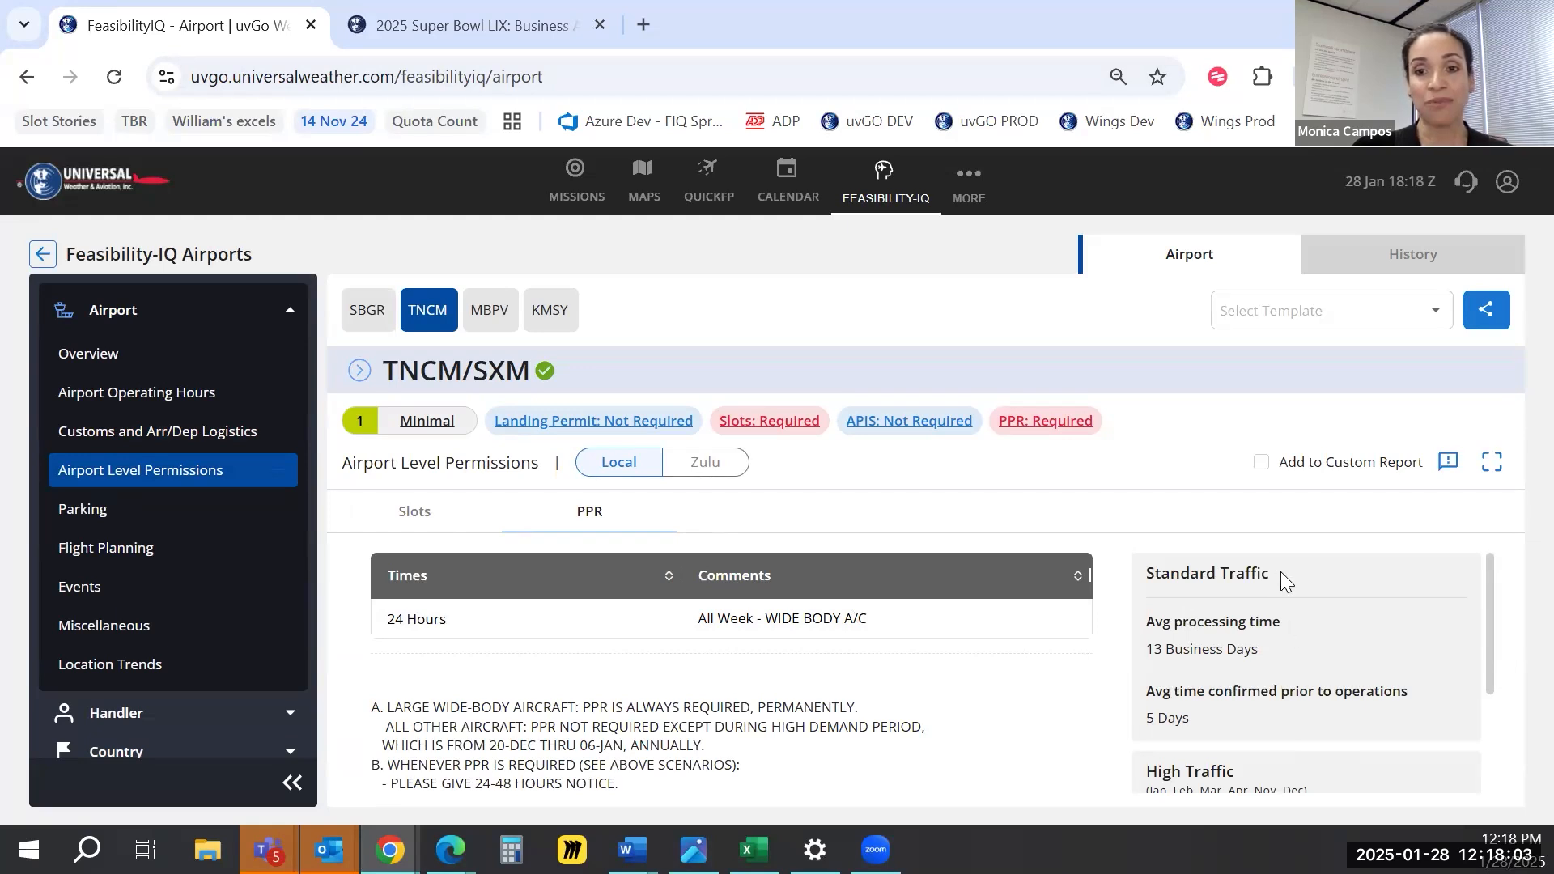
triple_click(1149, 567)
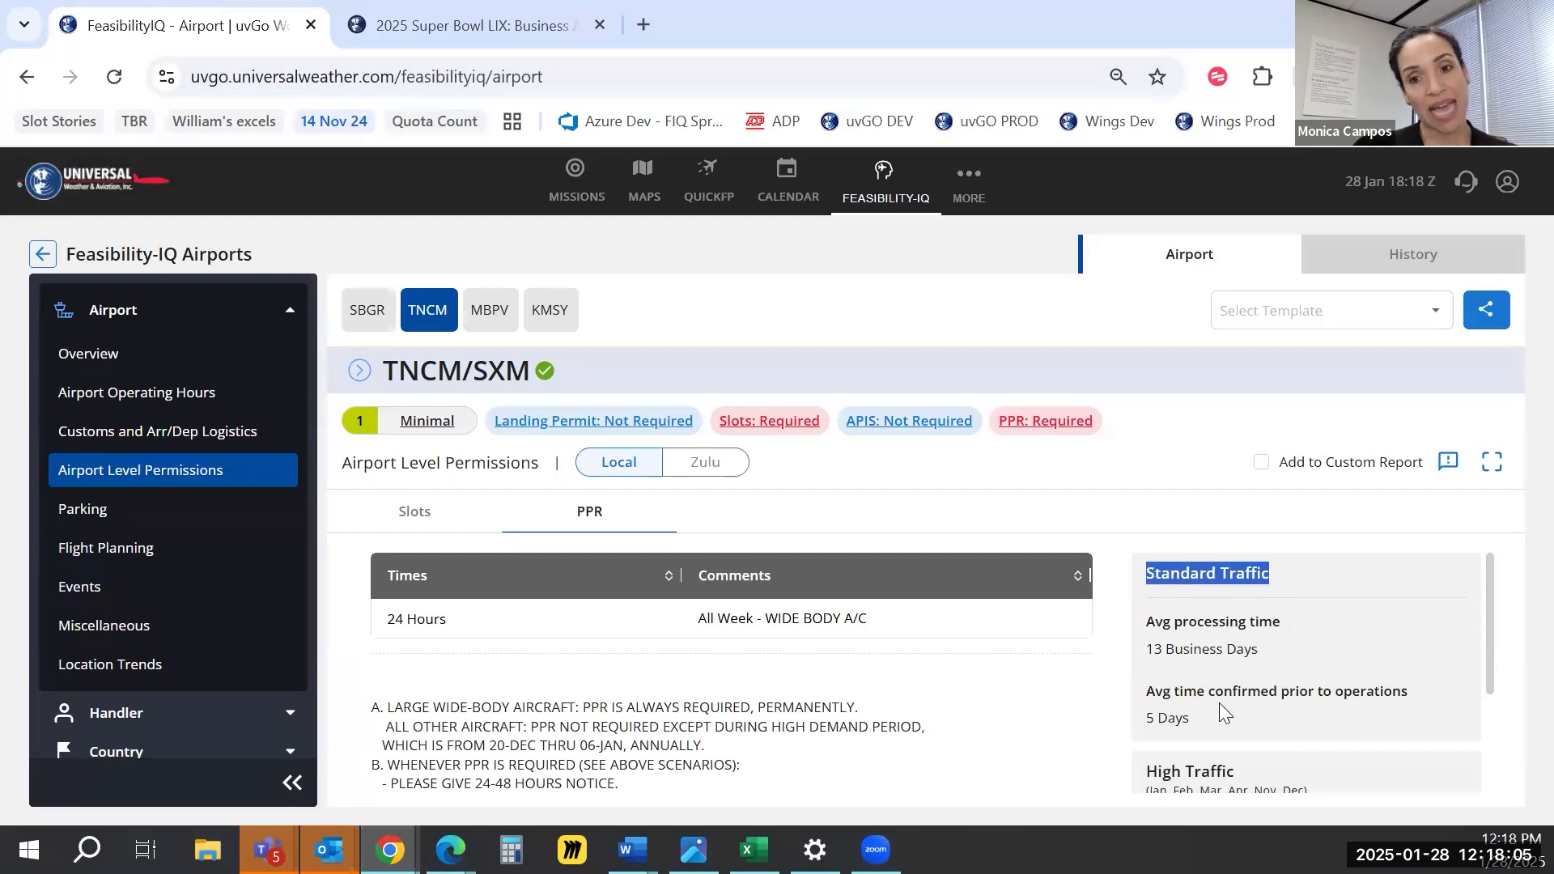
scroll(1222, 638, down, 2)
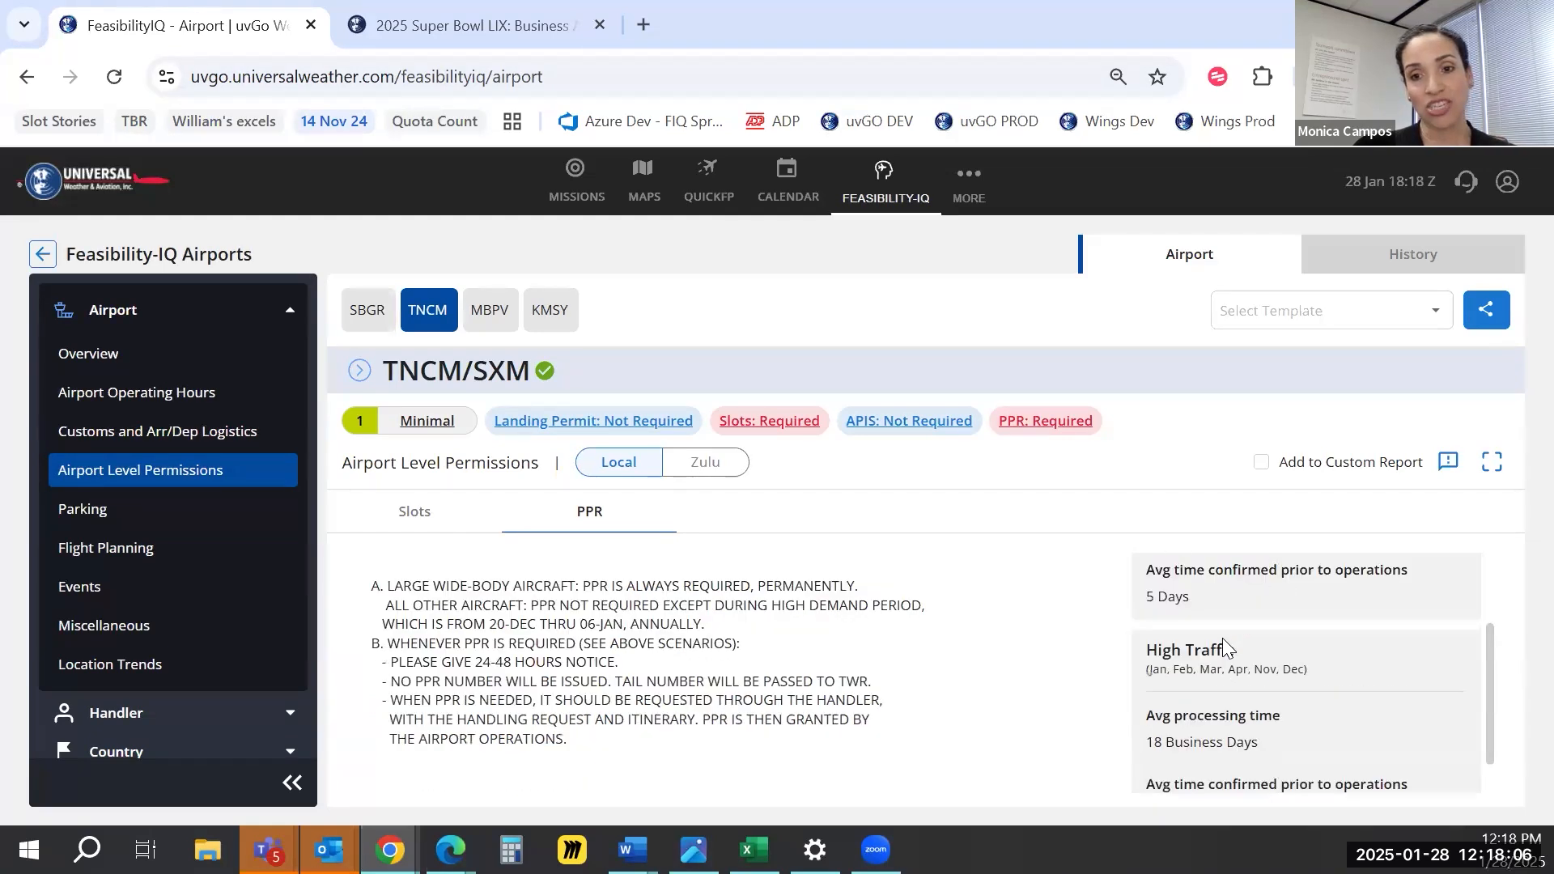
triple_click(1146, 647)
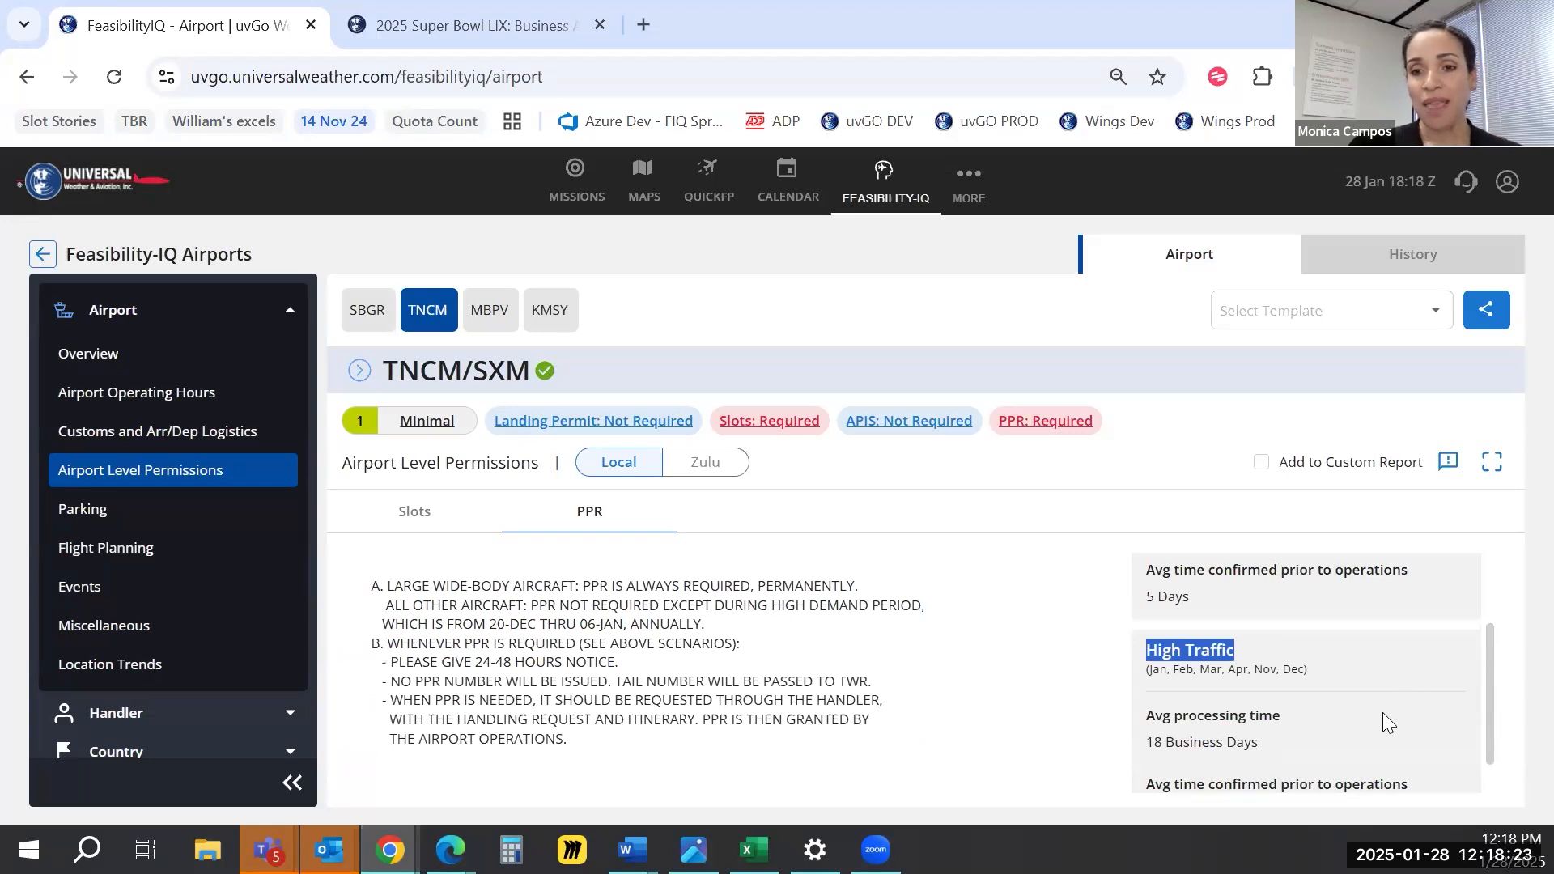
scroll(1379, 713, up, 2)
drag(1147, 656, 1299, 657)
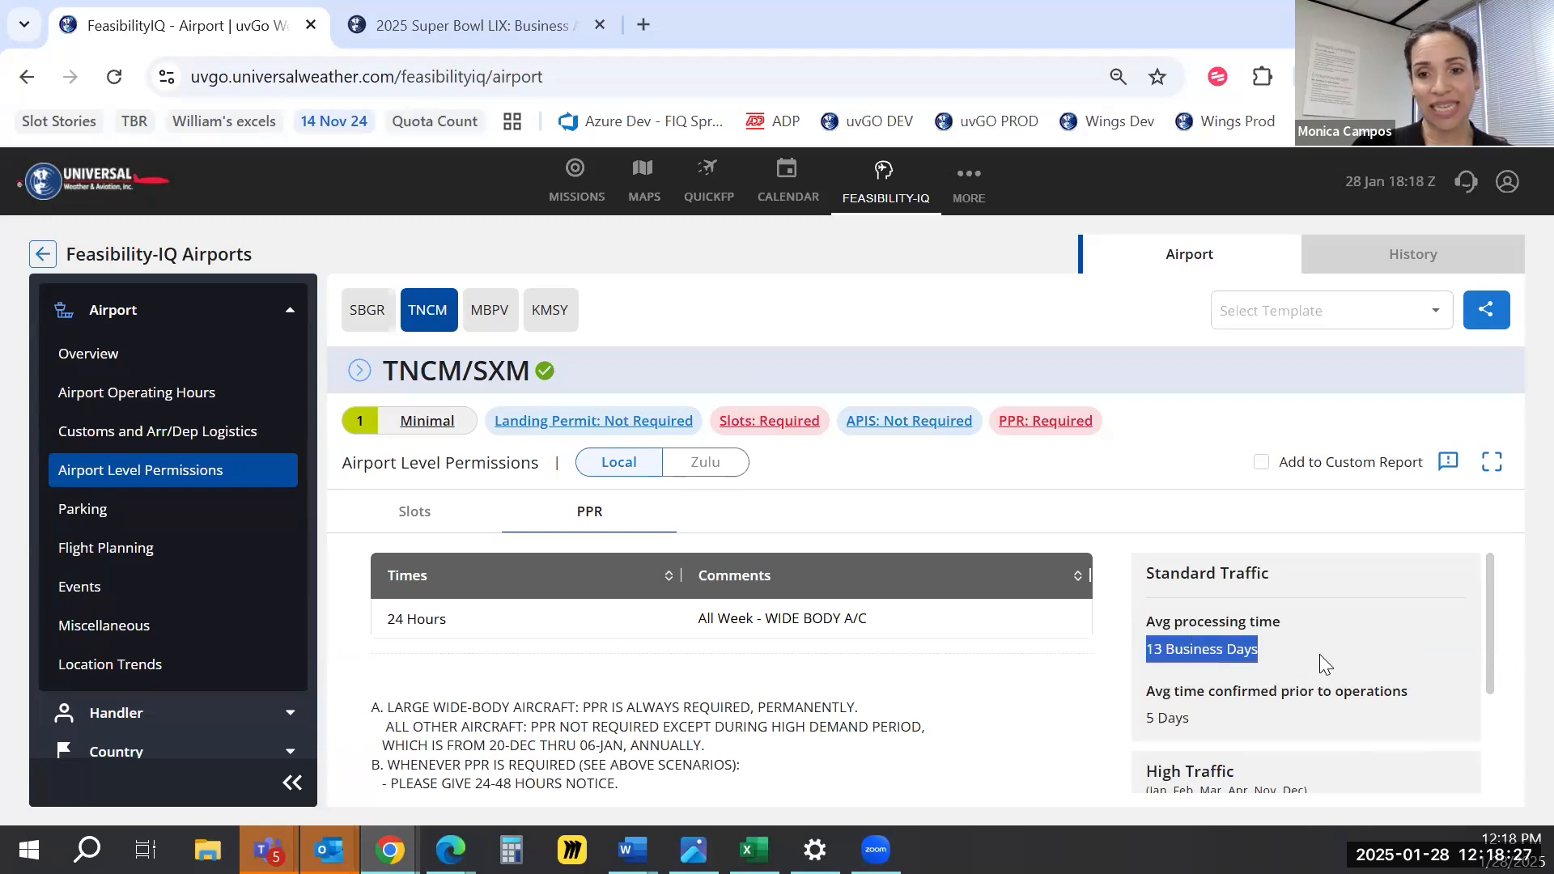
scroll(1319, 654, down, 2)
drag(1259, 741, 1146, 745)
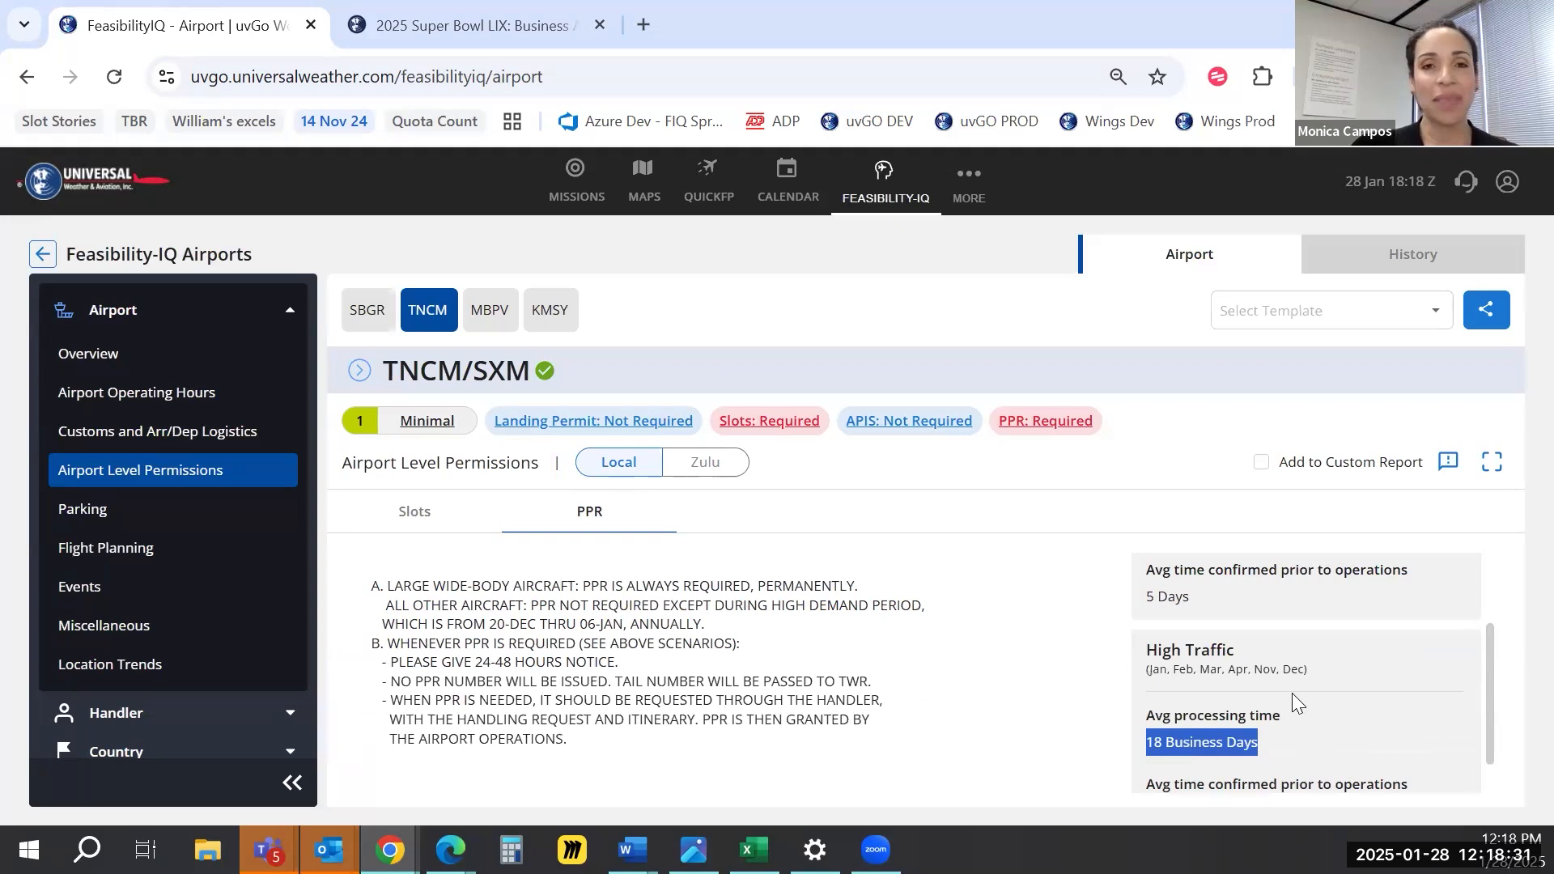
scroll(1291, 694, down, 1)
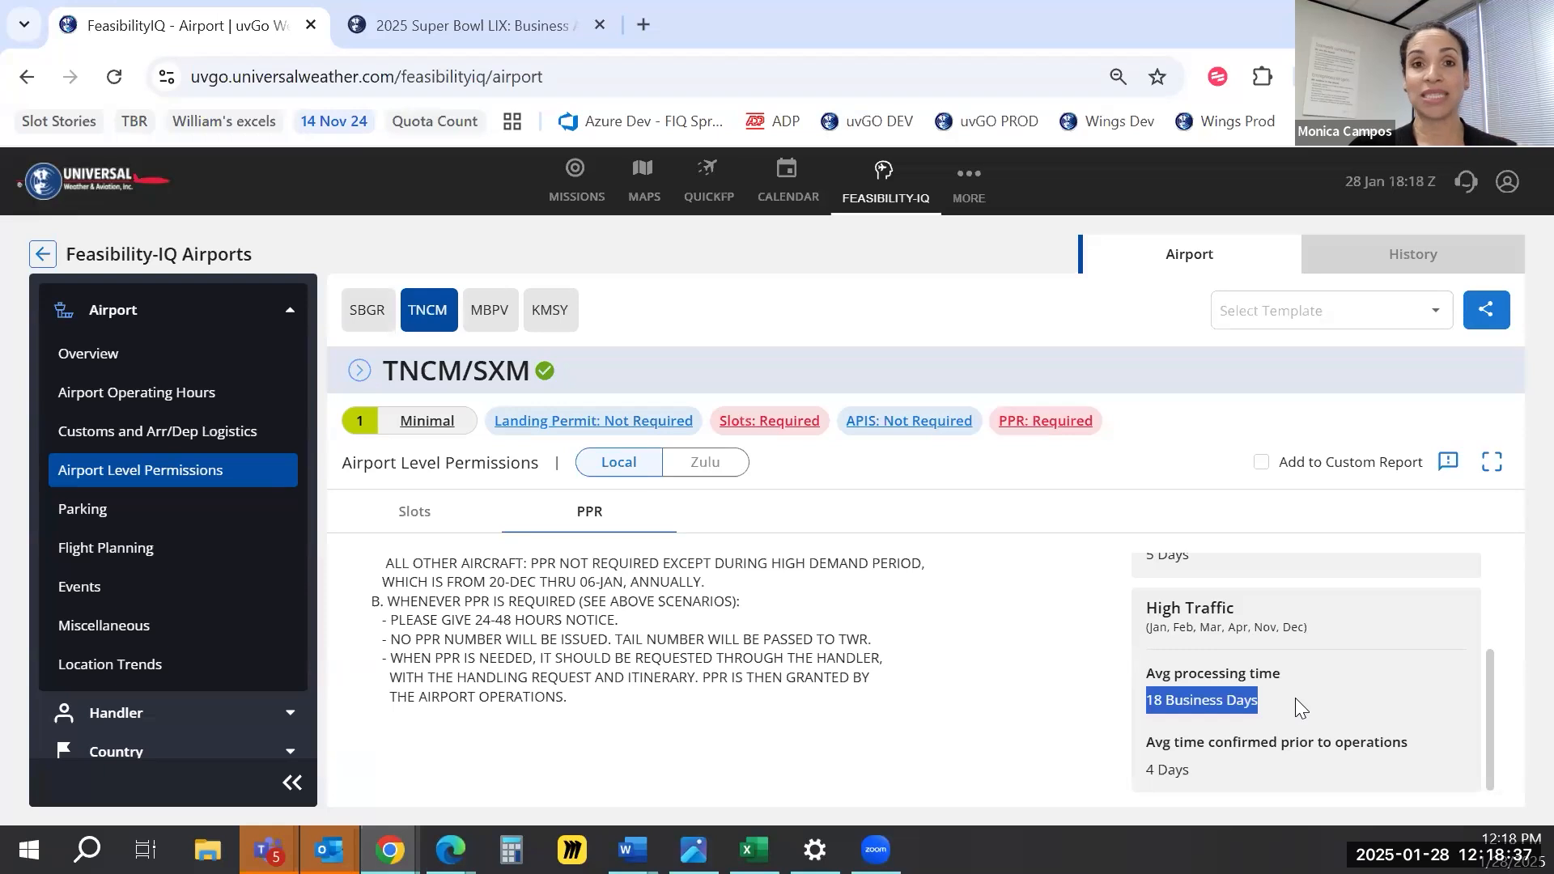
click(1228, 741)
Review TNCM's slot requirements, highlighting the percentage of slot requests that needed to be amended under standard traffic
key(Left)
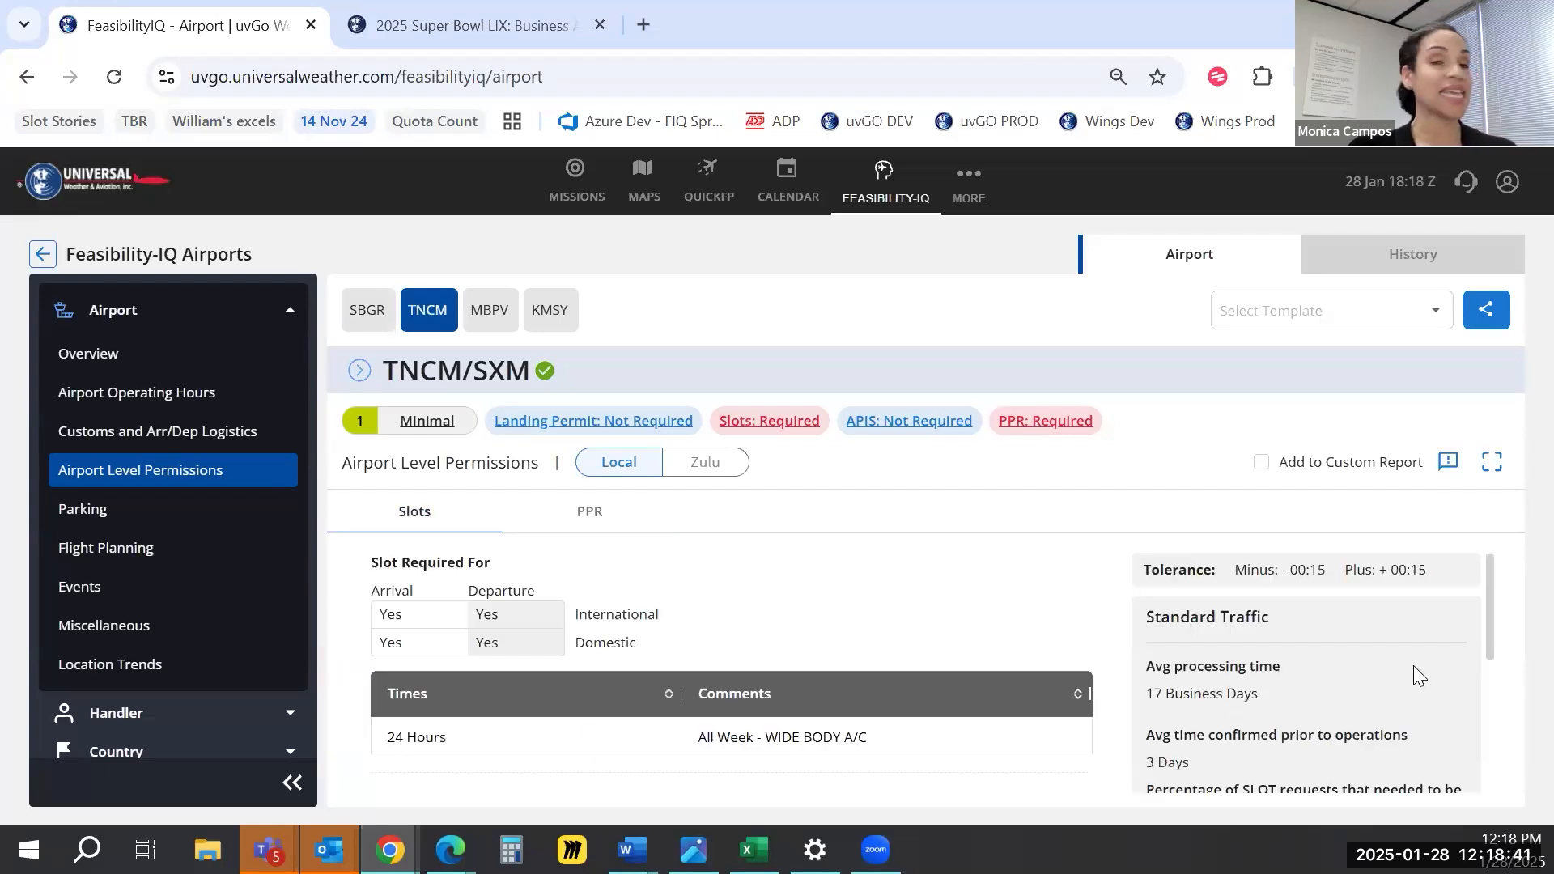
scroll(1402, 672, down, 2)
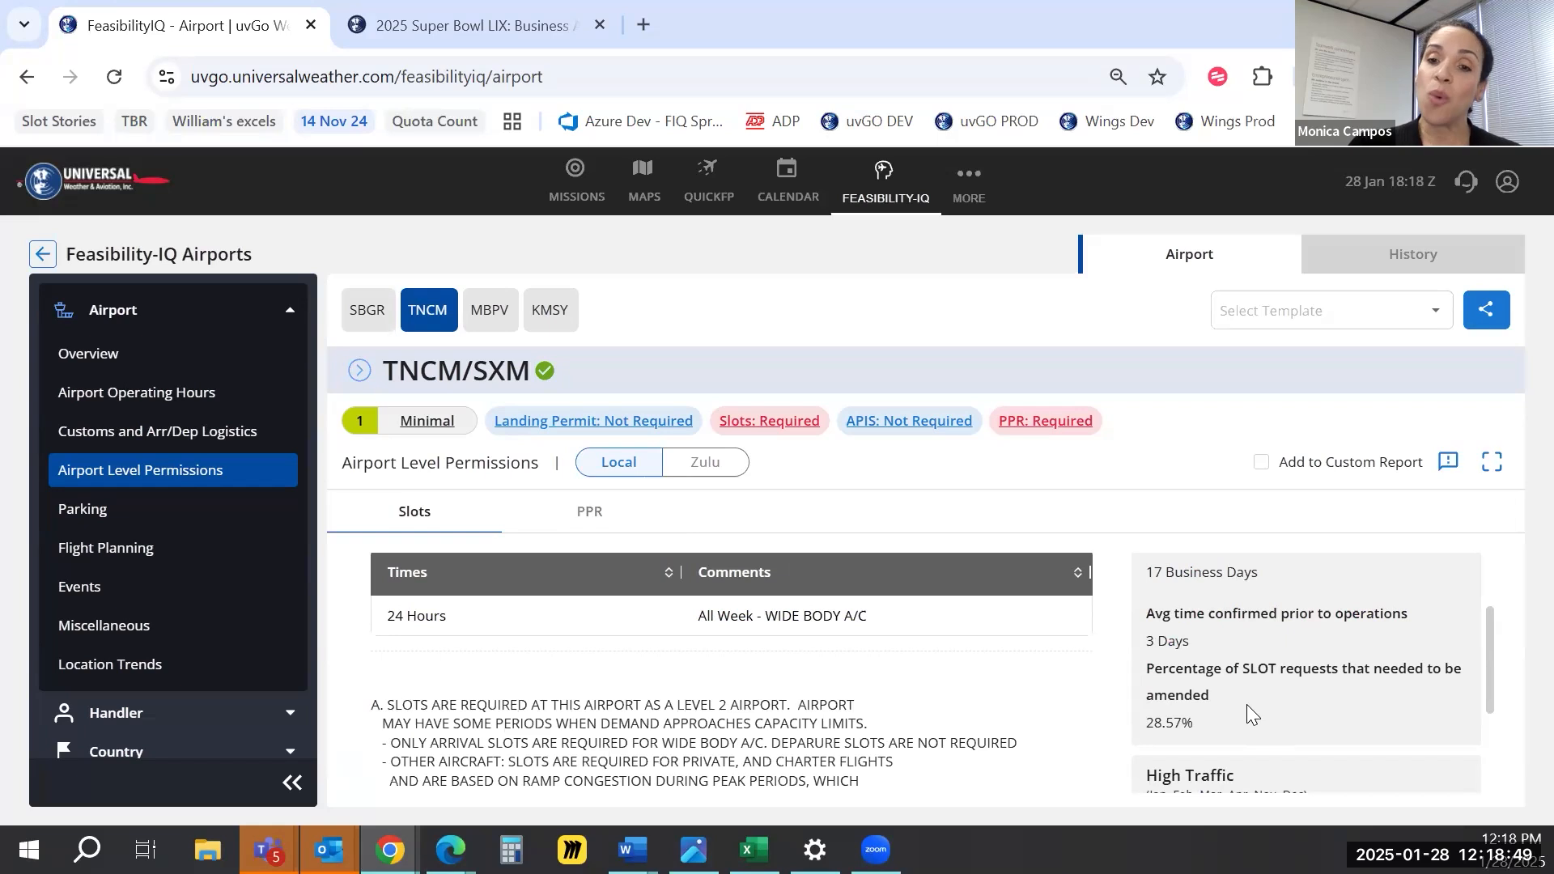
drag(1171, 707, 1147, 701)
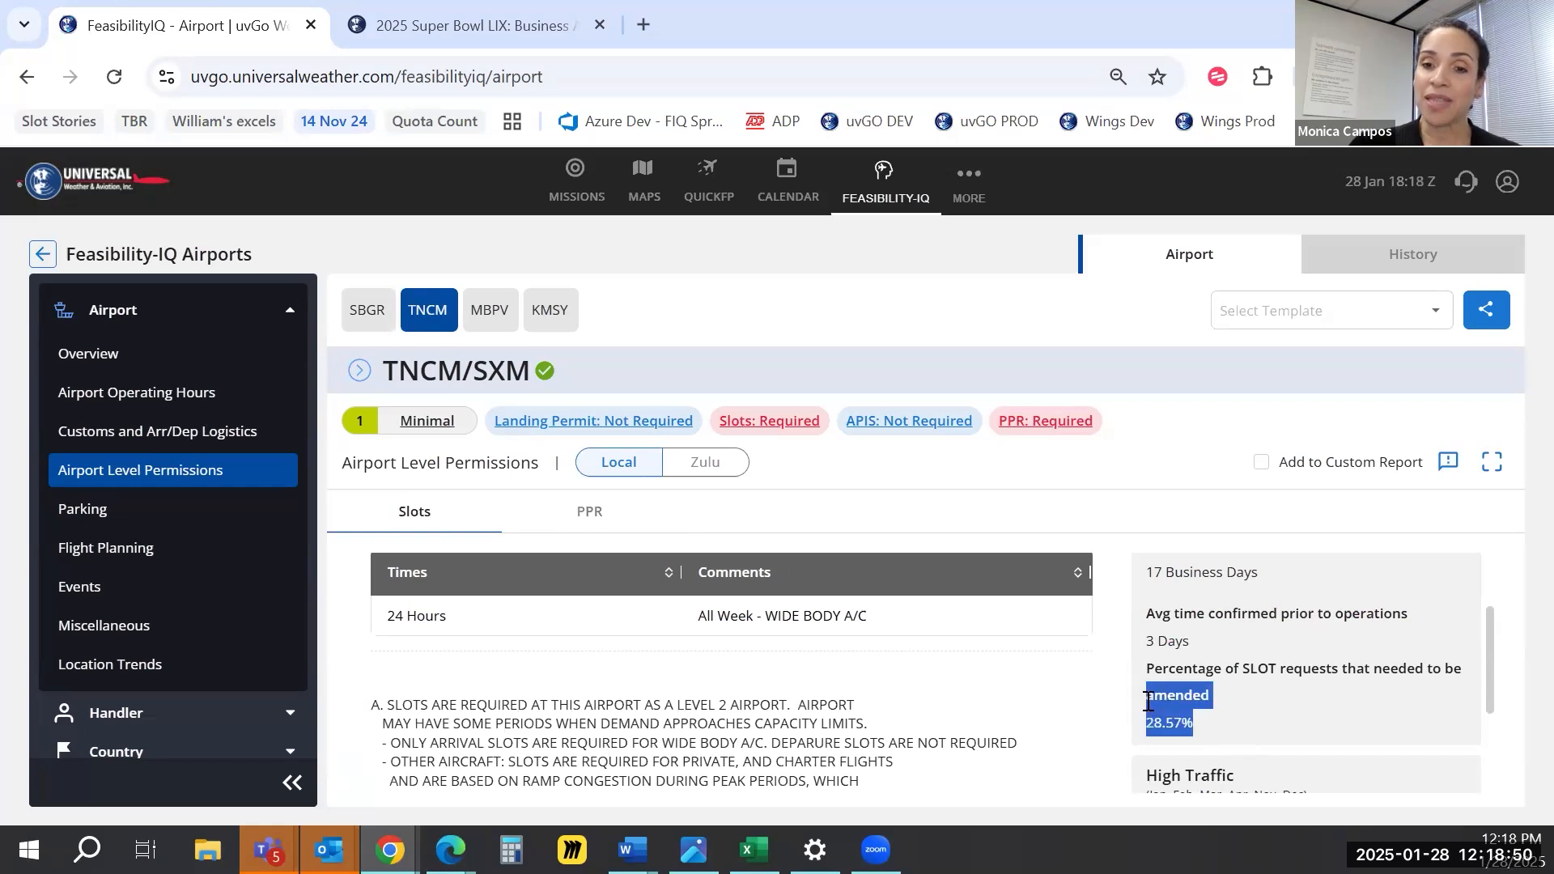
click(1225, 730)
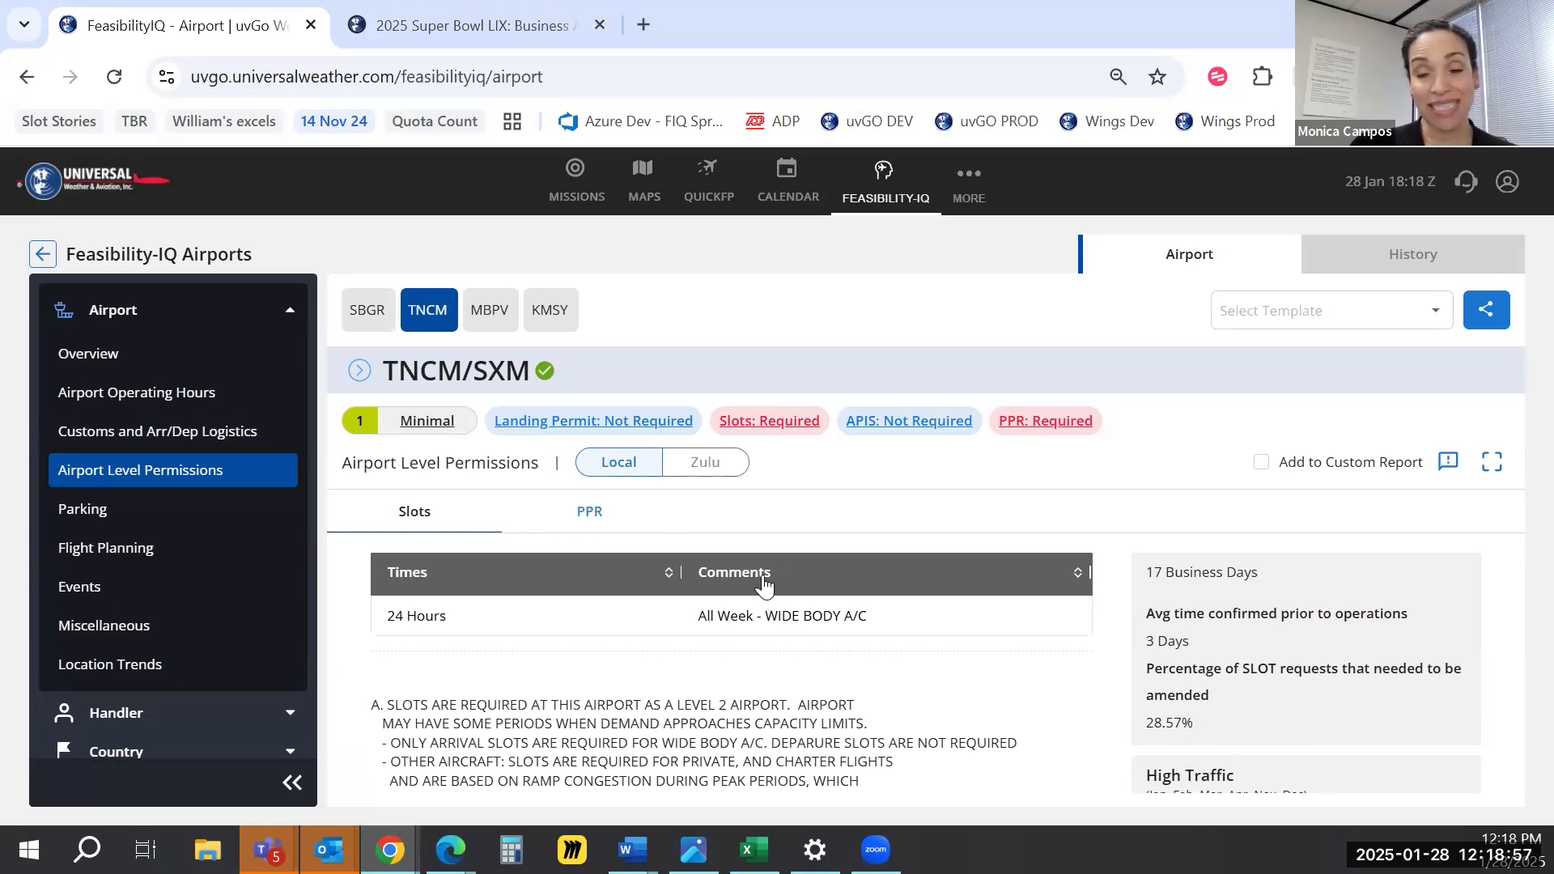
drag(1137, 722, 1244, 713)
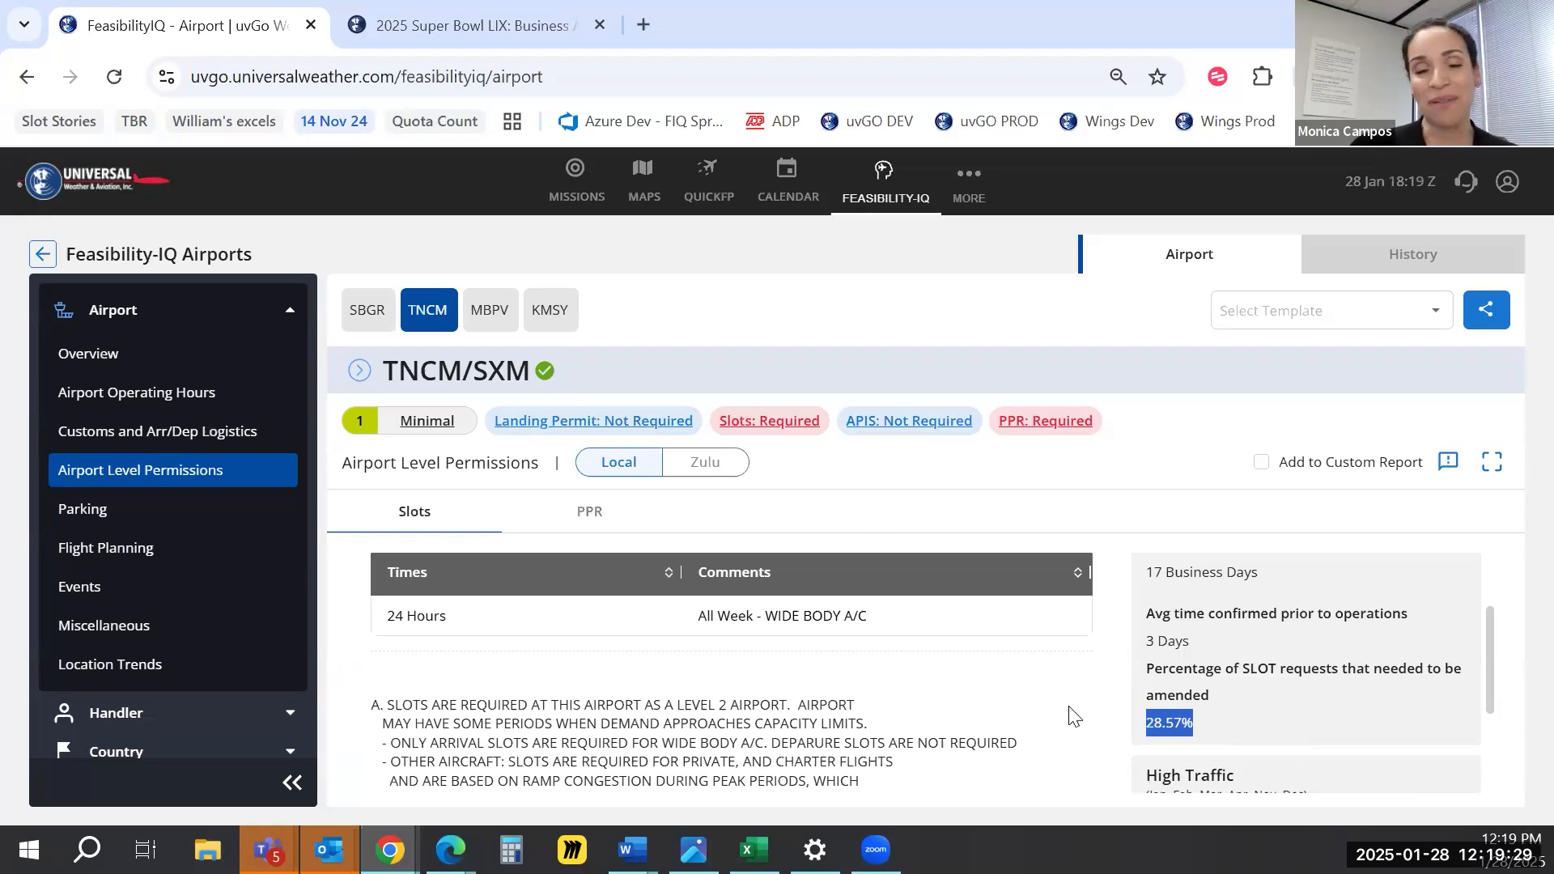
scroll(856, 558, down, 3)
scroll(856, 558, up, 2)
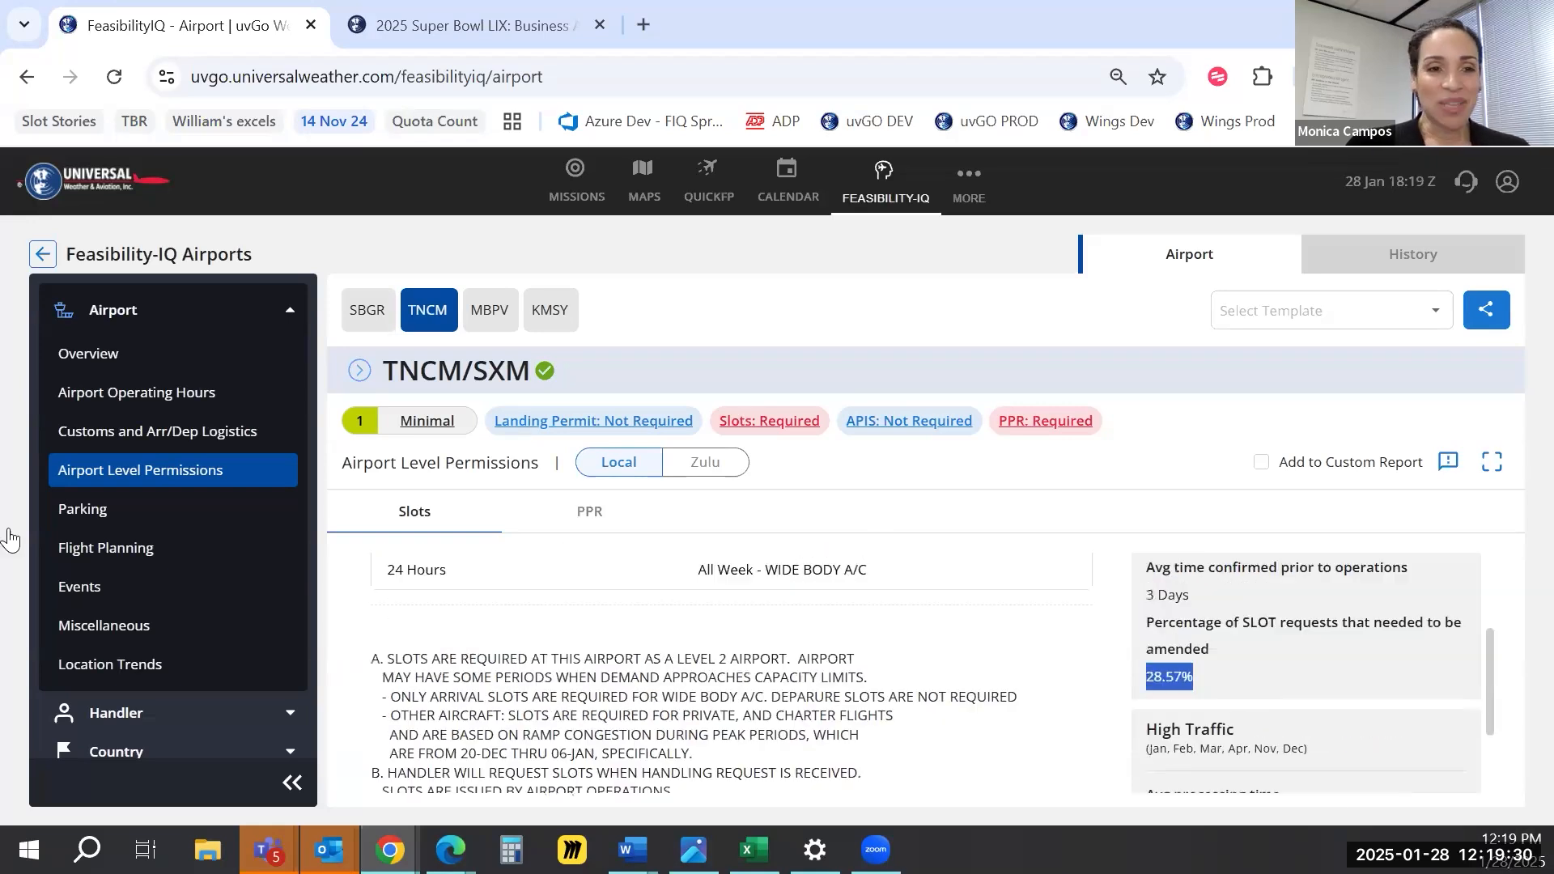
Compare the parking information of TNCM and SBGR, and review TNCM's suggested parking alternatives and parking advisory
click(98, 510)
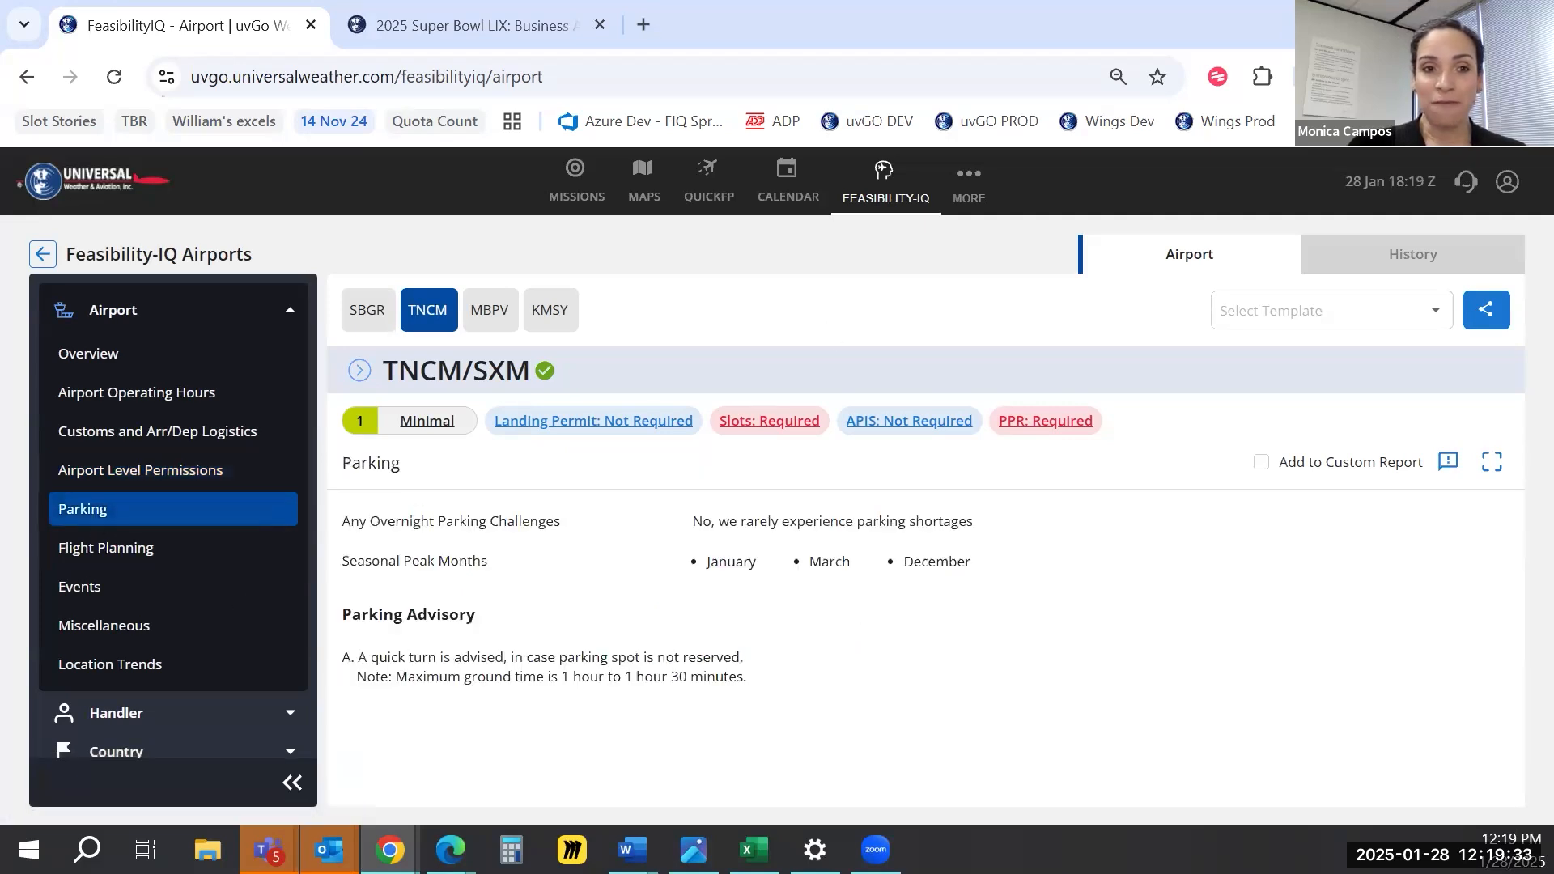
click(366, 310)
click(485, 324)
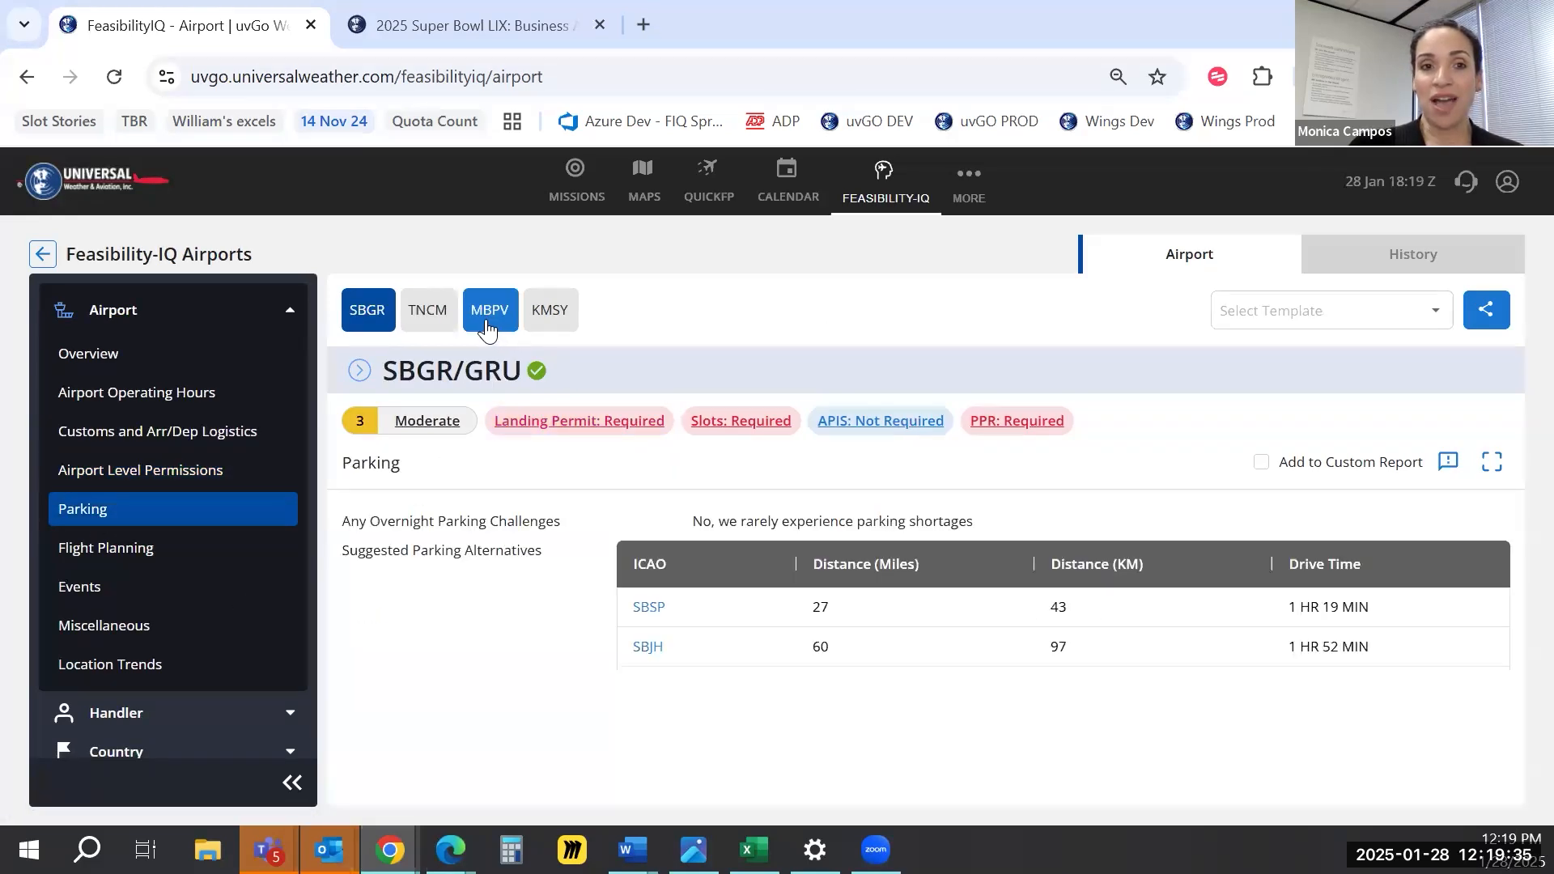
click(431, 315)
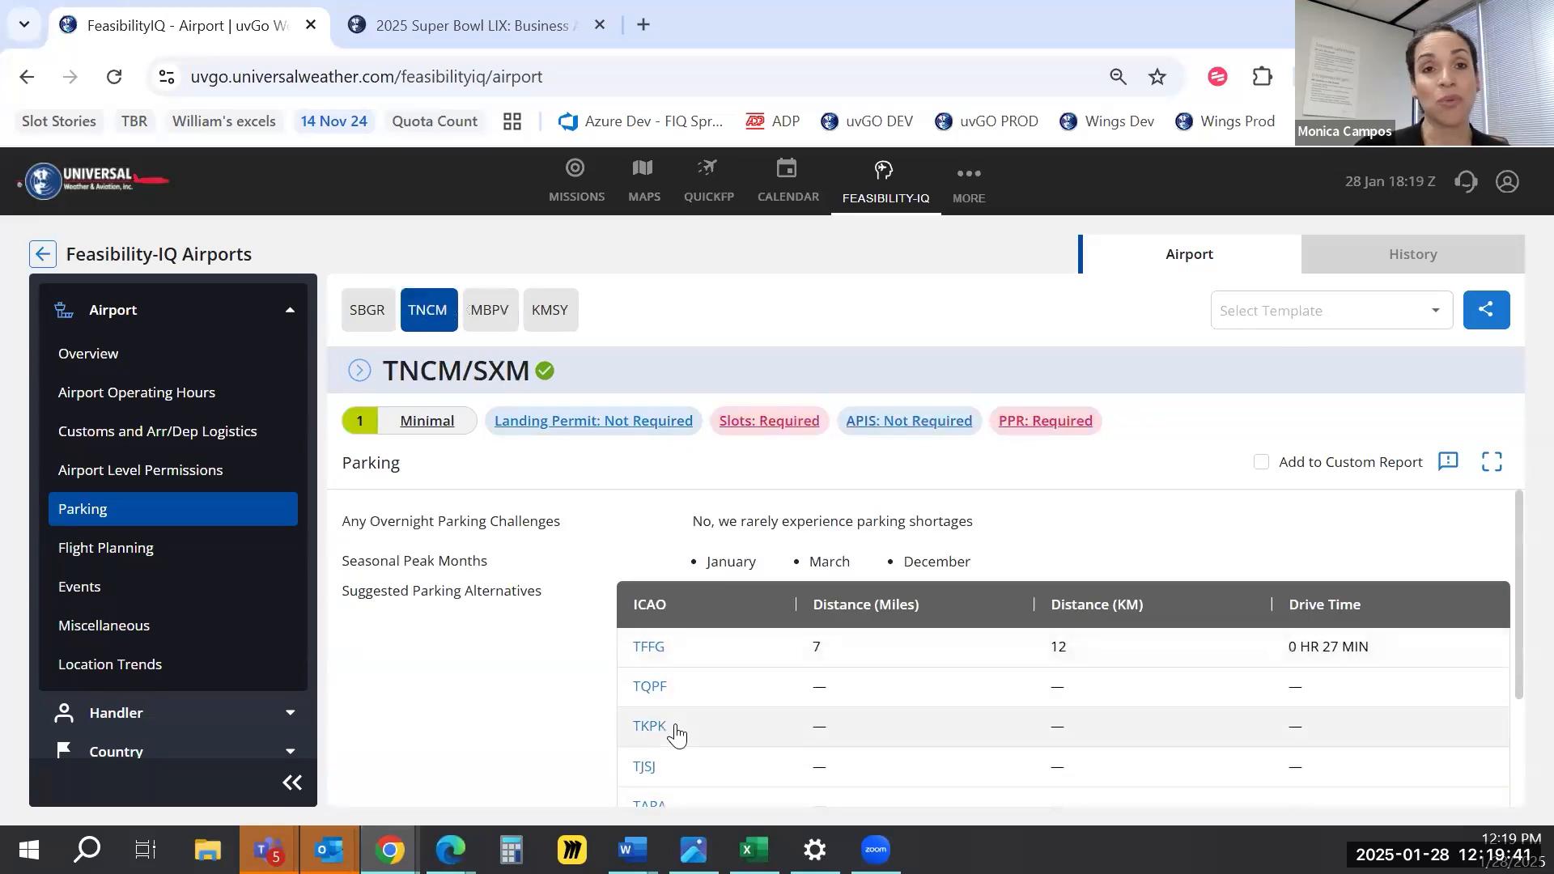
scroll(676, 733, down, 2)
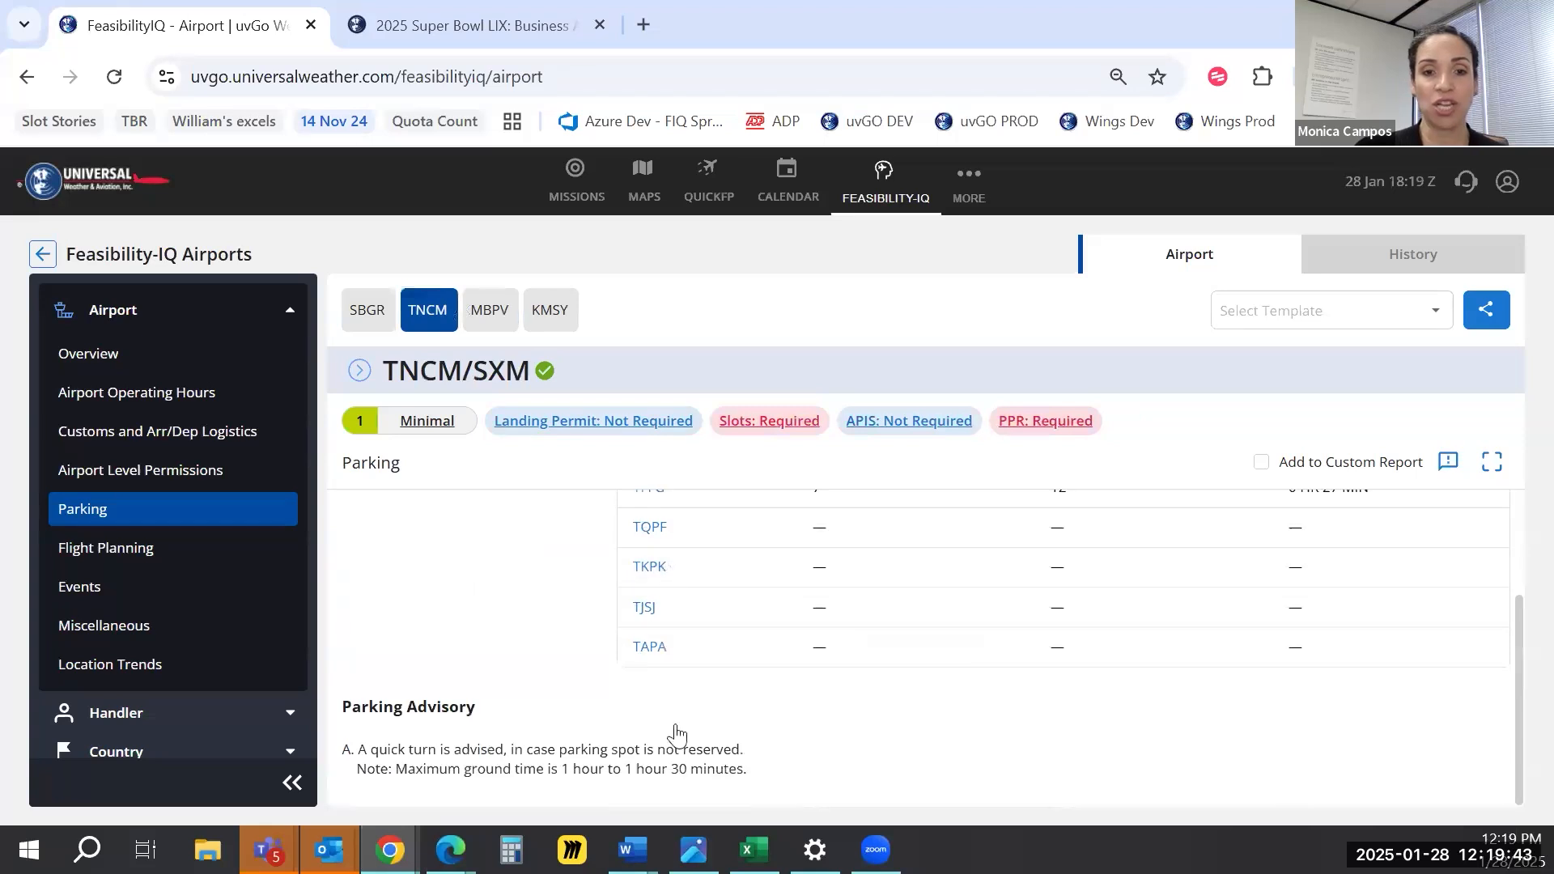
scroll(1190, 656, down, 2)
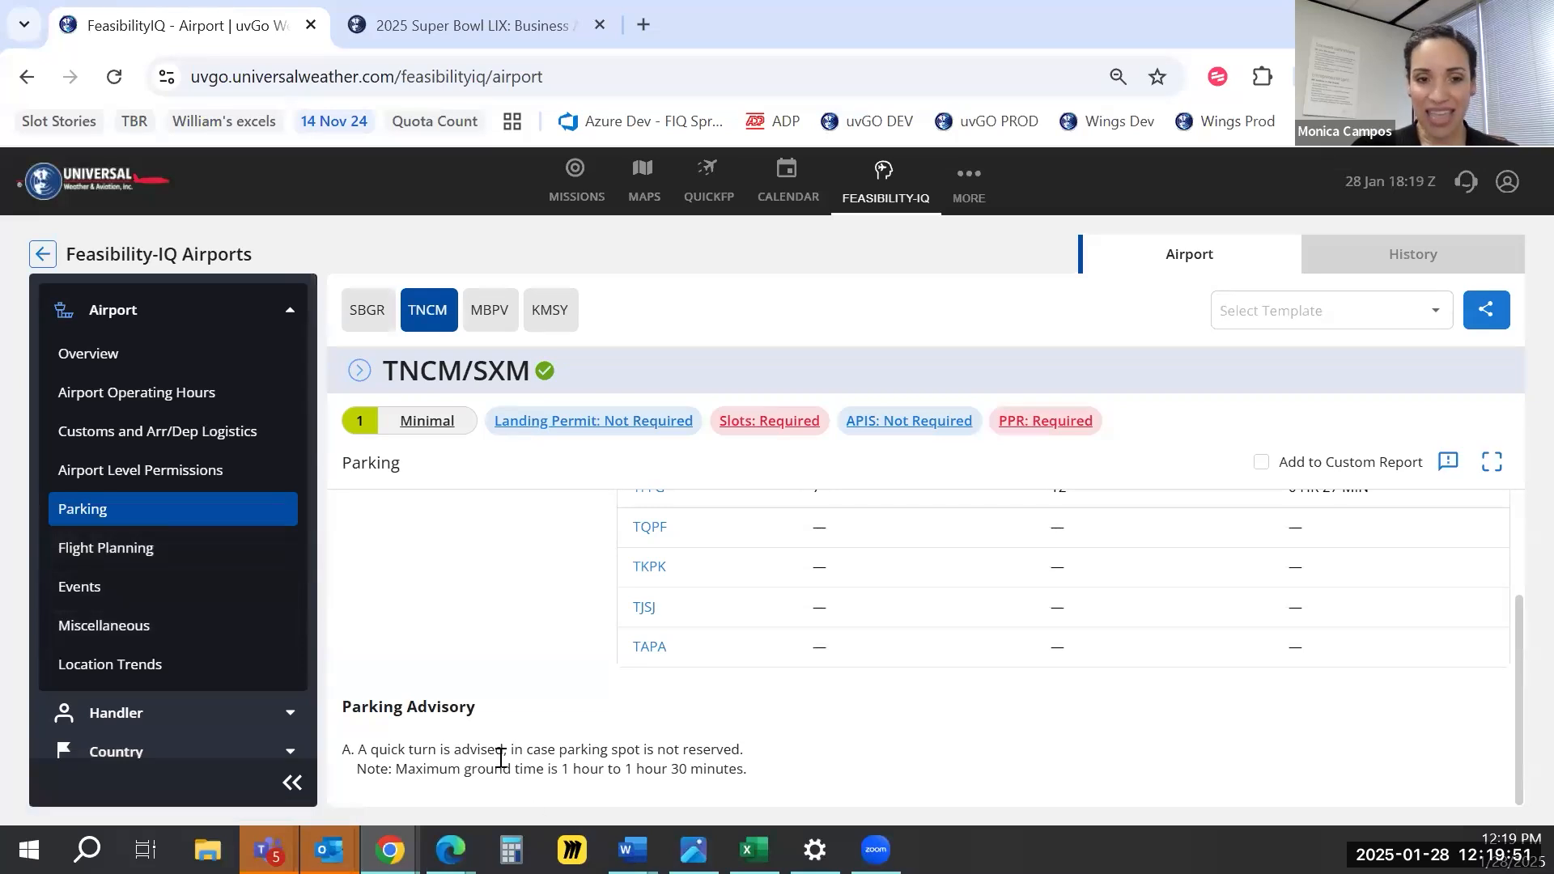
Review TNCM's runway data for flight planning and highlight the PCN of runway 10
click(125, 549)
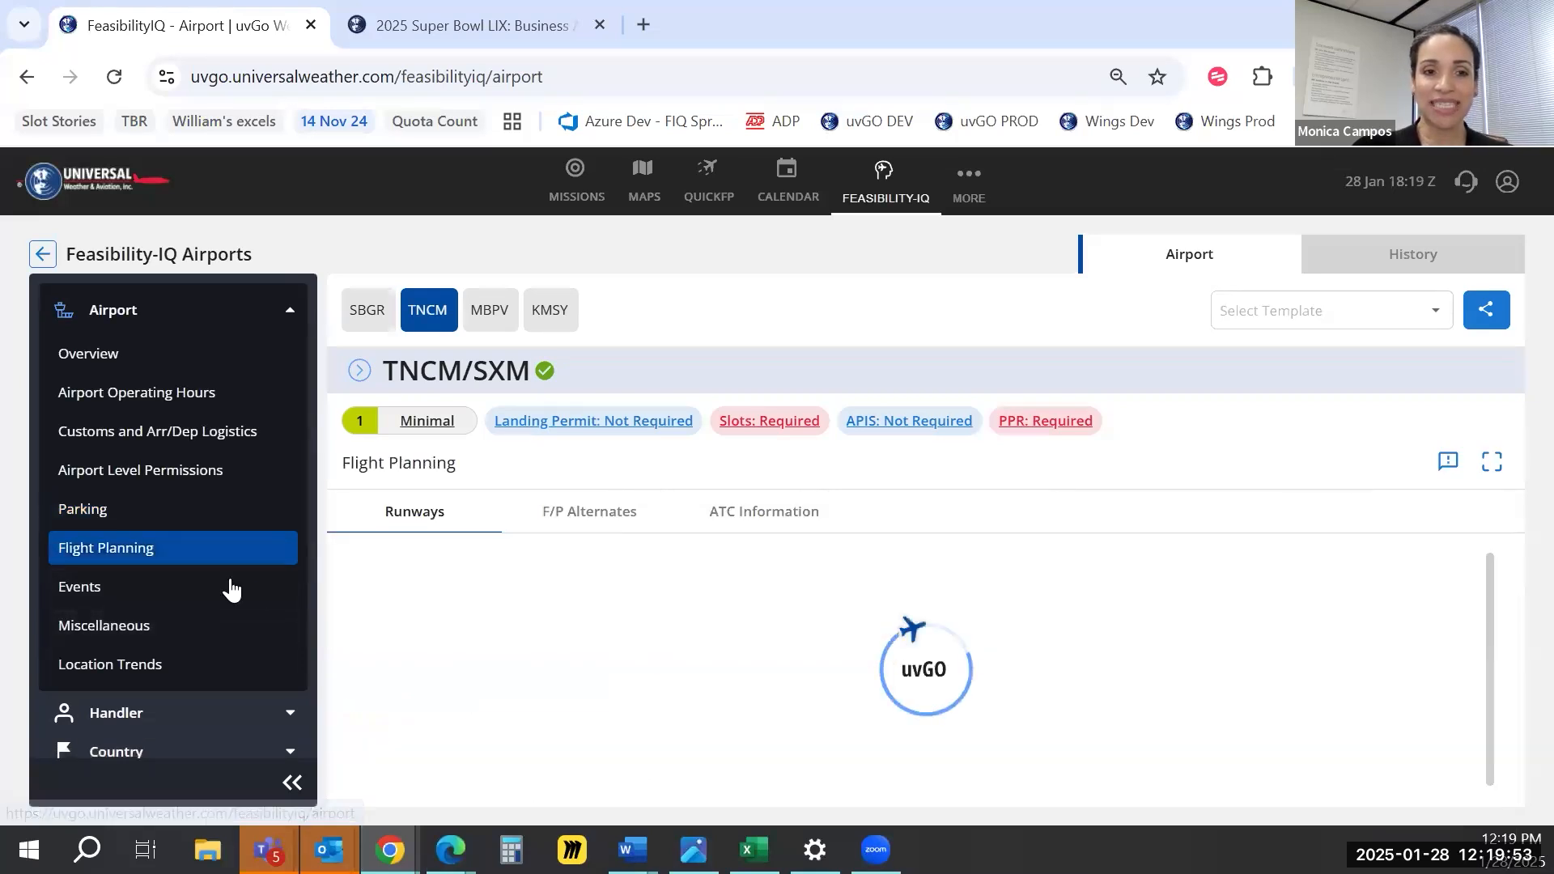
scroll(729, 690, down, 2)
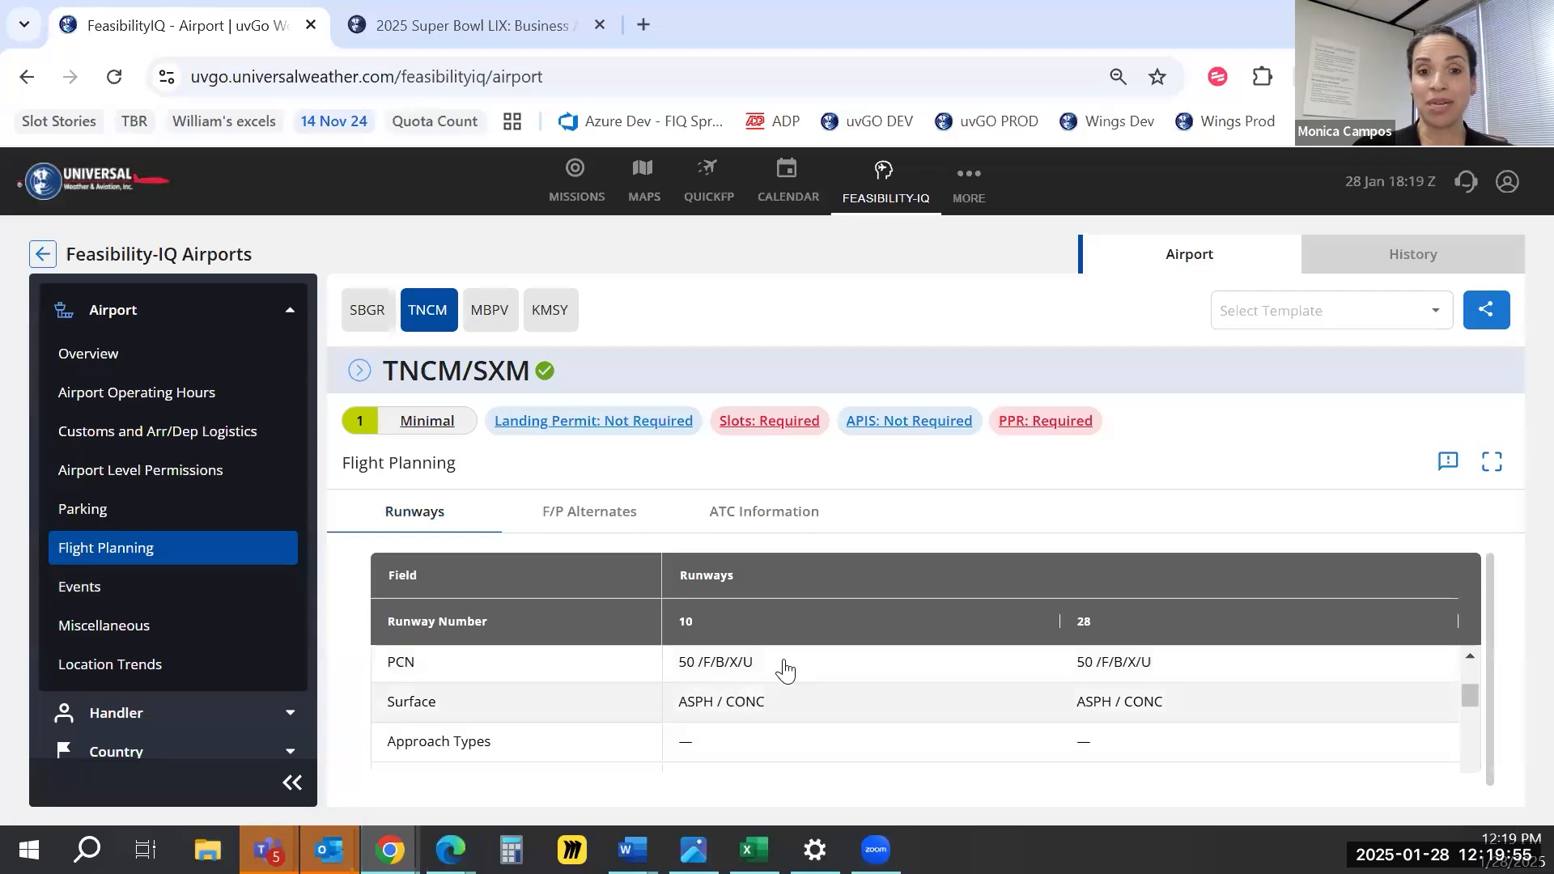
scroll(680, 669, up, 2)
drag(767, 751, 670, 751)
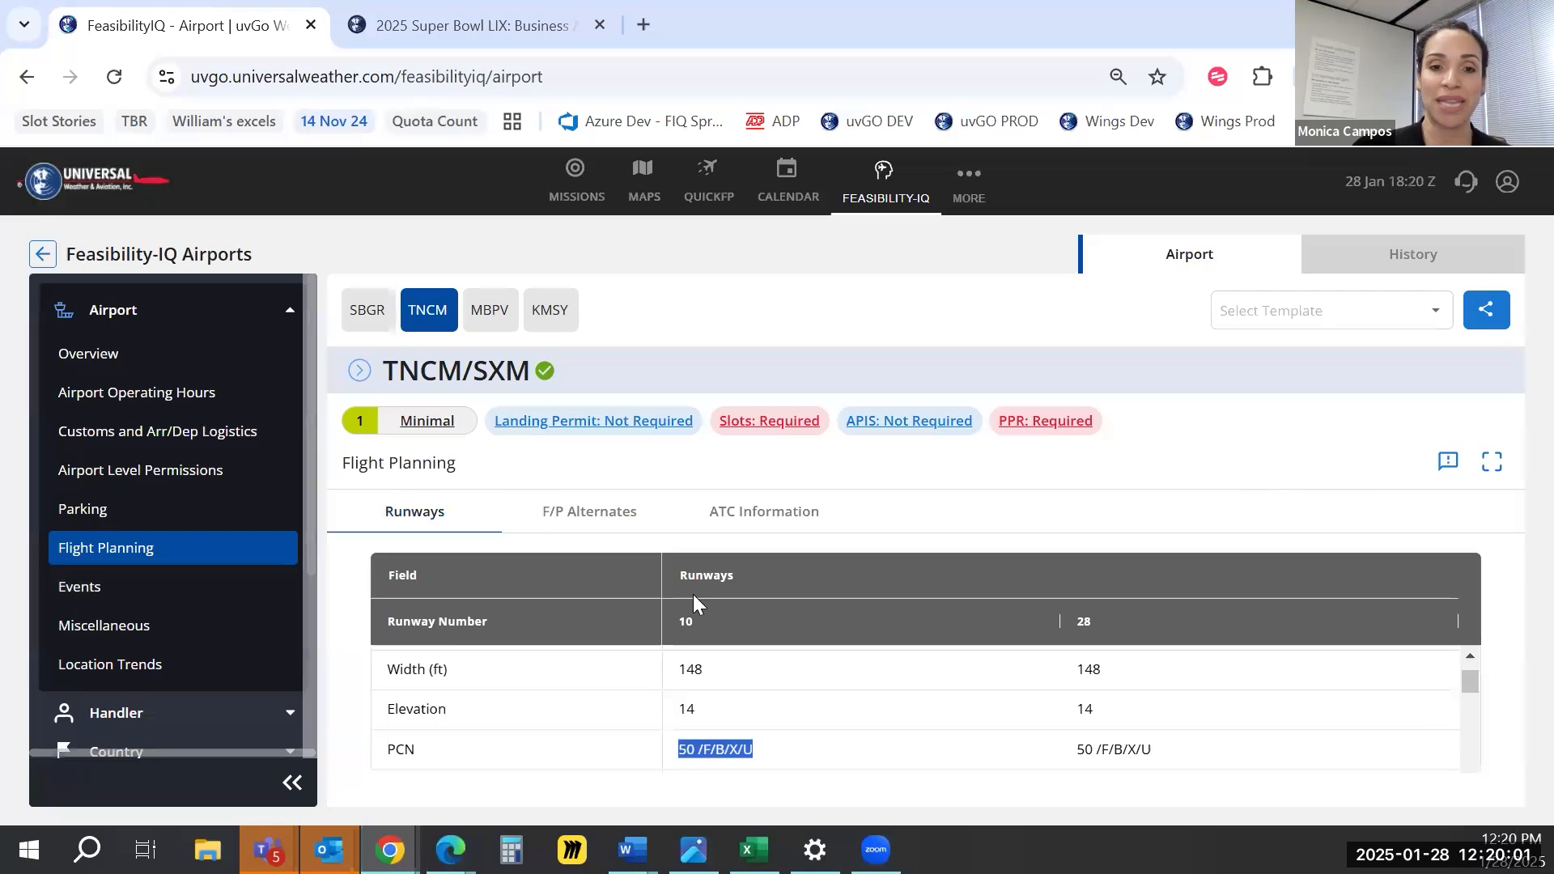
Check the country and city events for KMSY and read the NFL Super Bowl entry's details
click(134, 595)
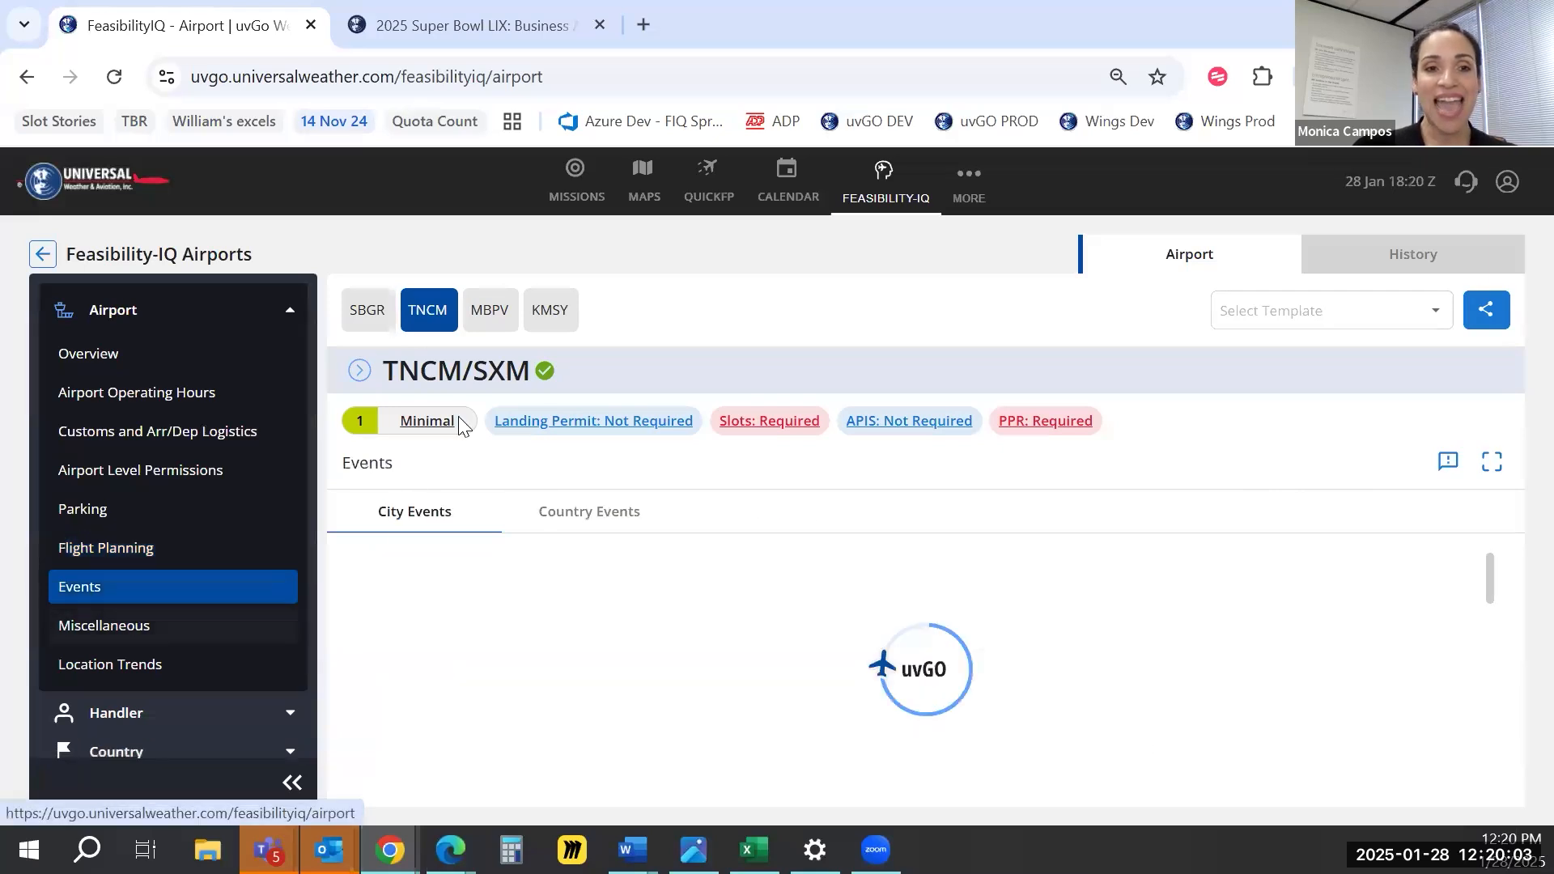
click(547, 310)
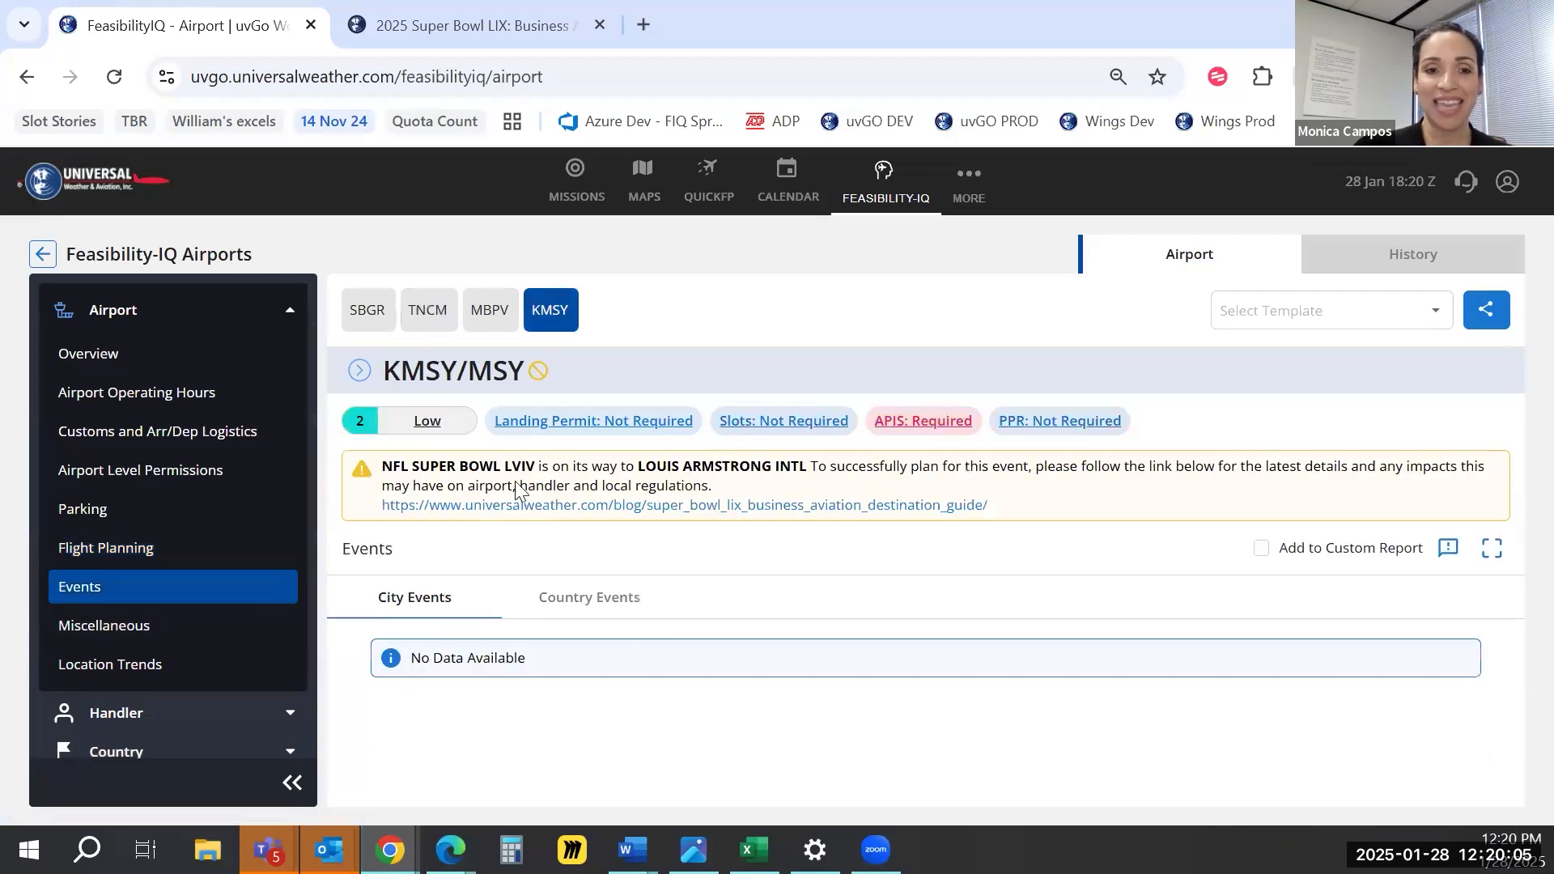
click(593, 607)
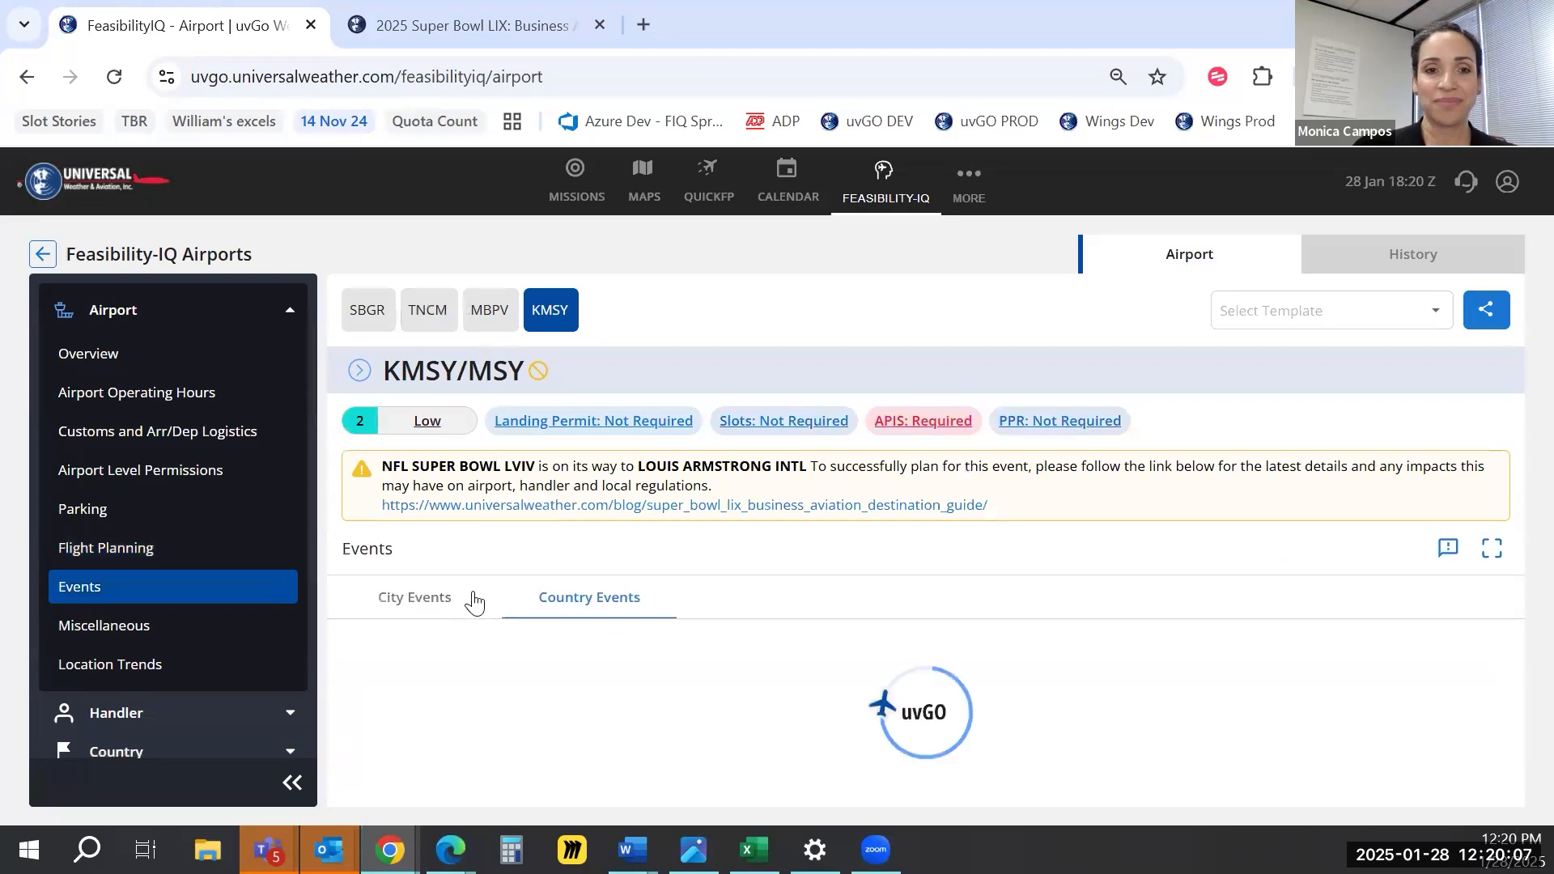
click(473, 599)
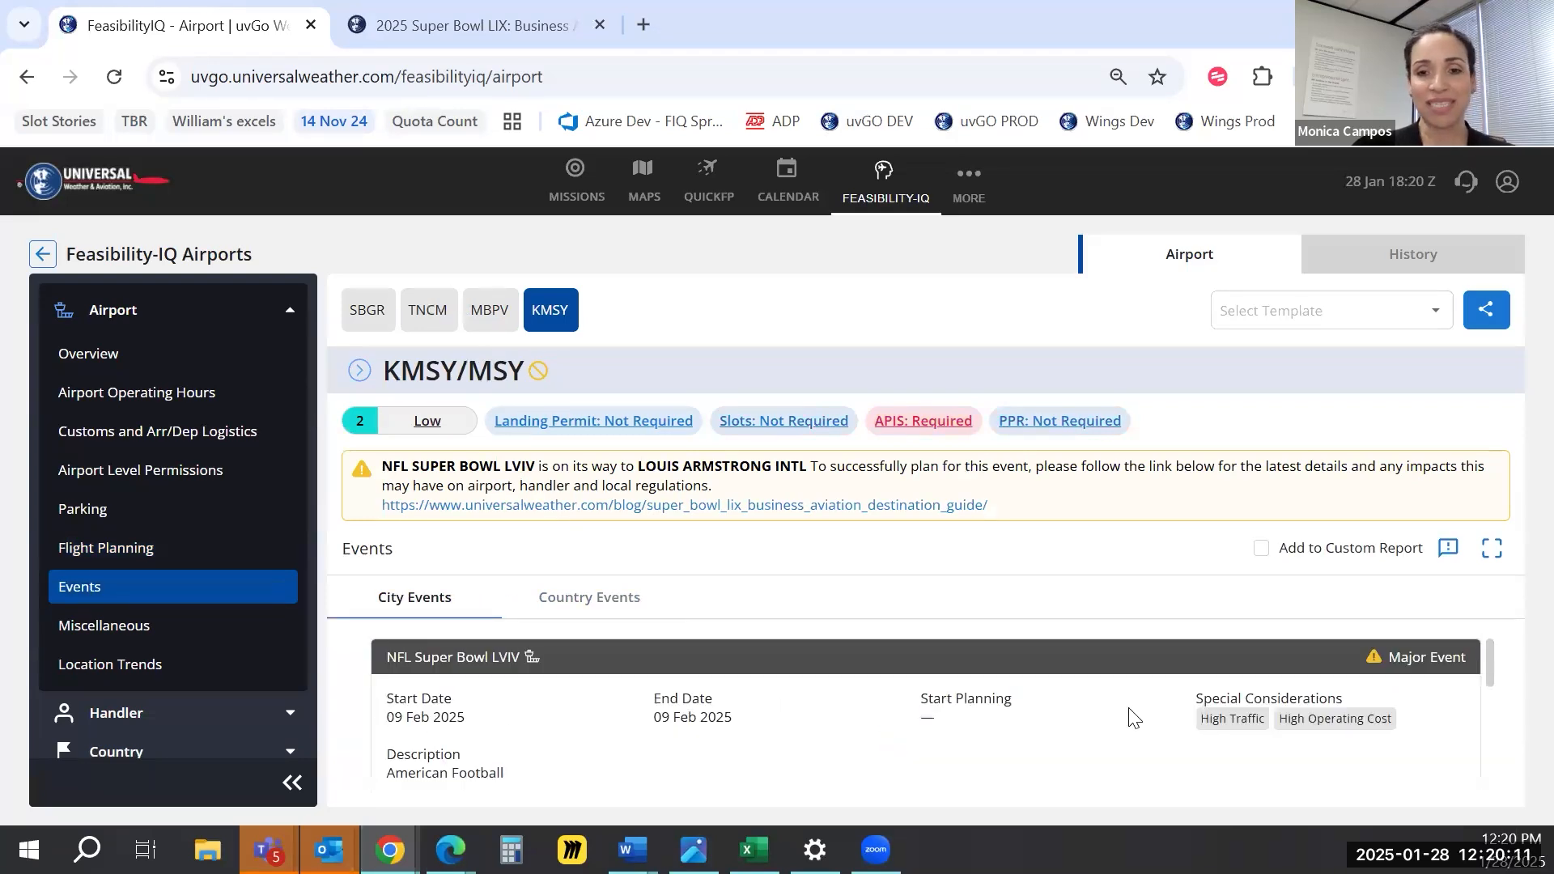
scroll(1313, 745, down, 2)
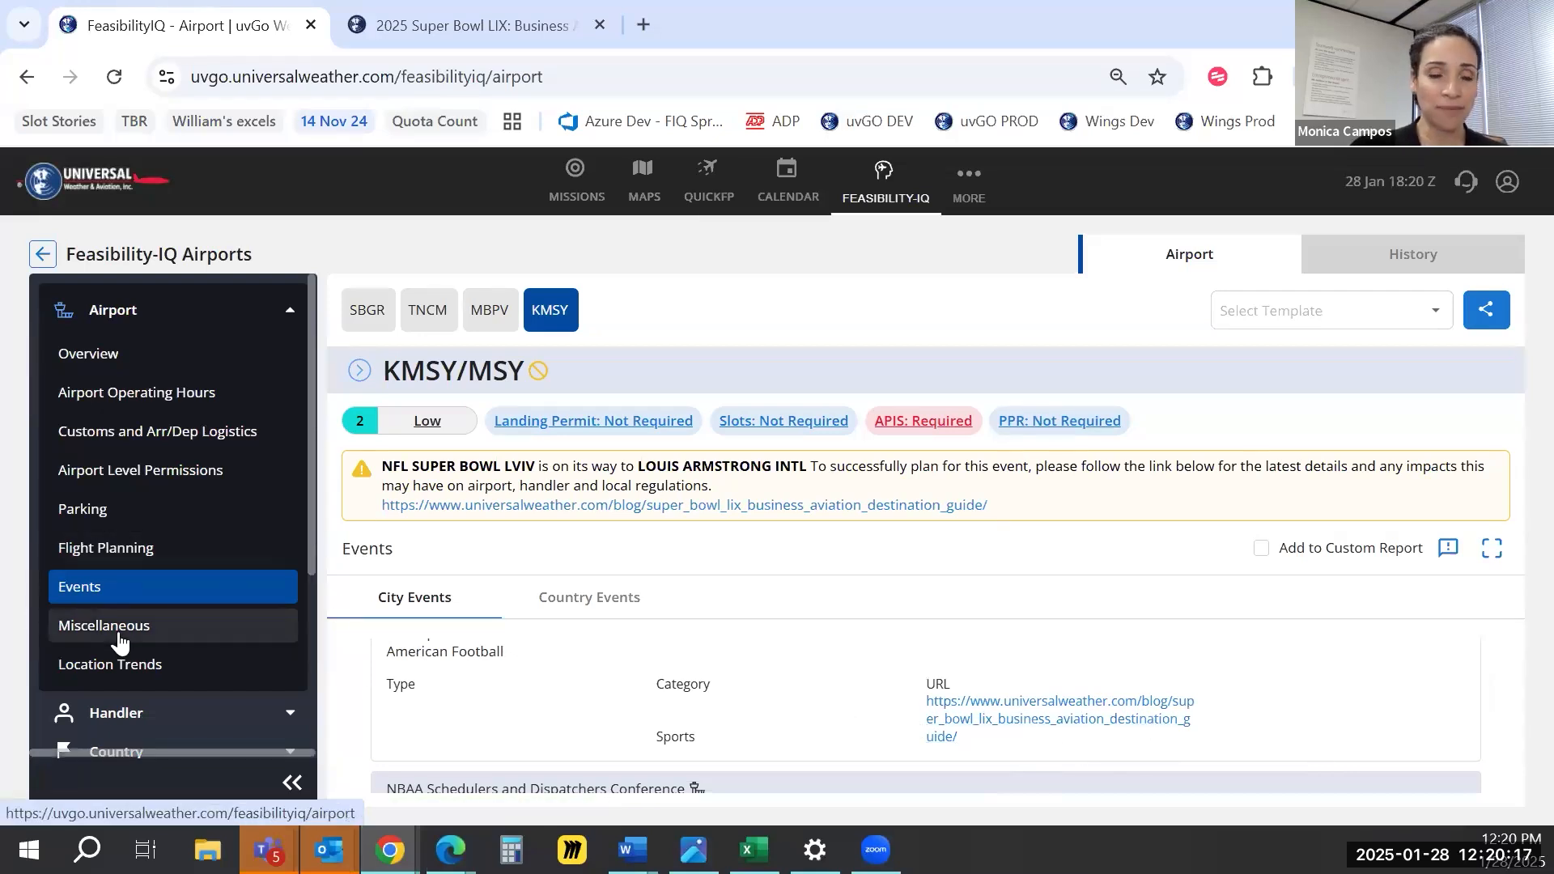
Expand SBGR's Location Trends to full view and examine the types of aircraft operated and the peak months
click(122, 662)
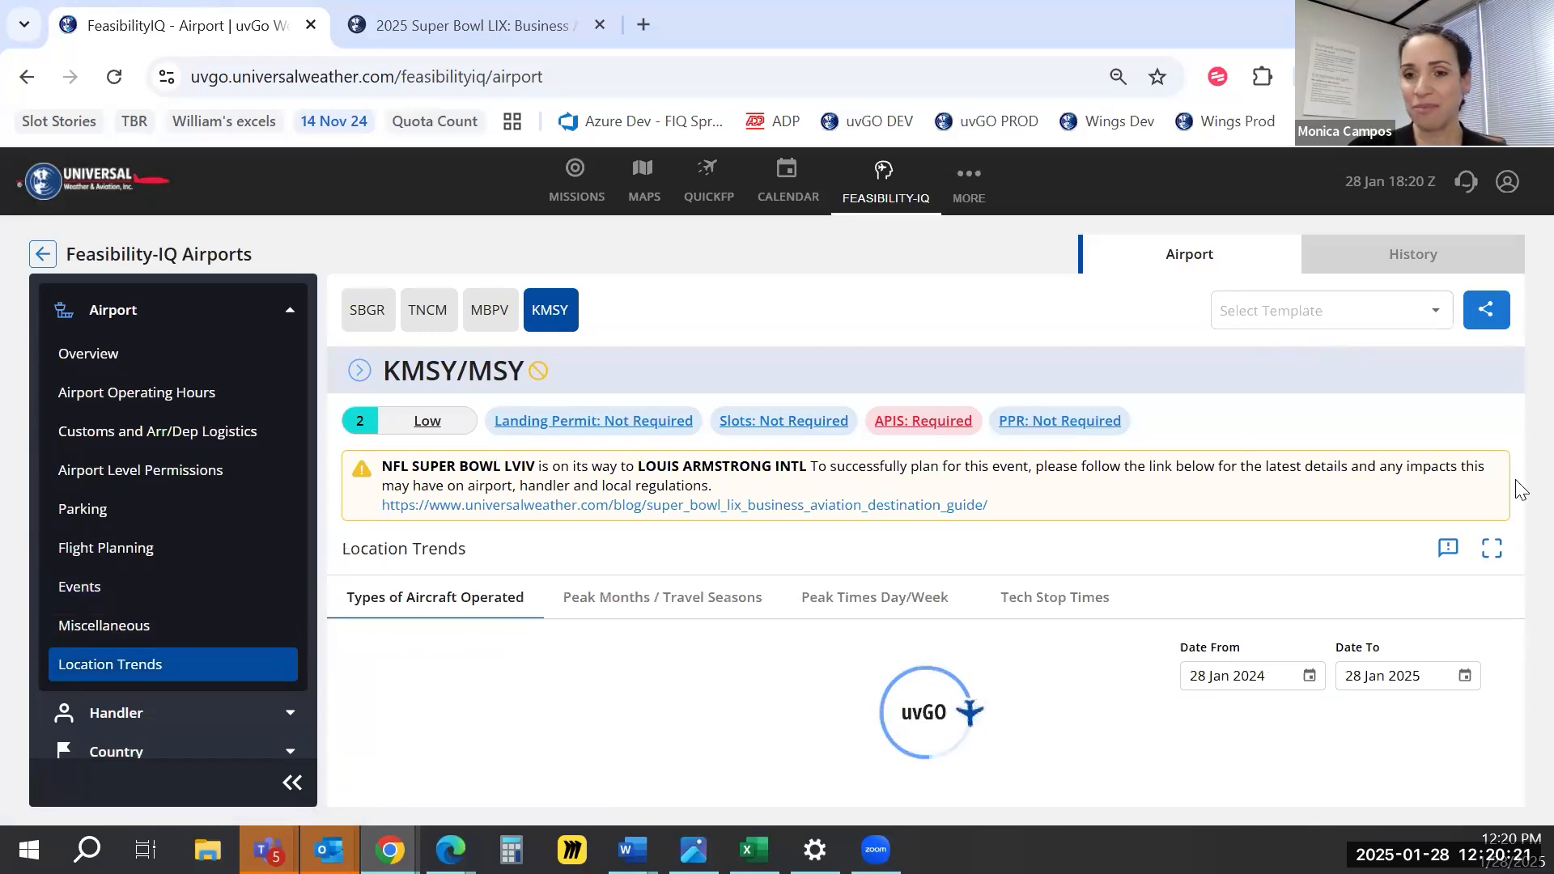
click(367, 319)
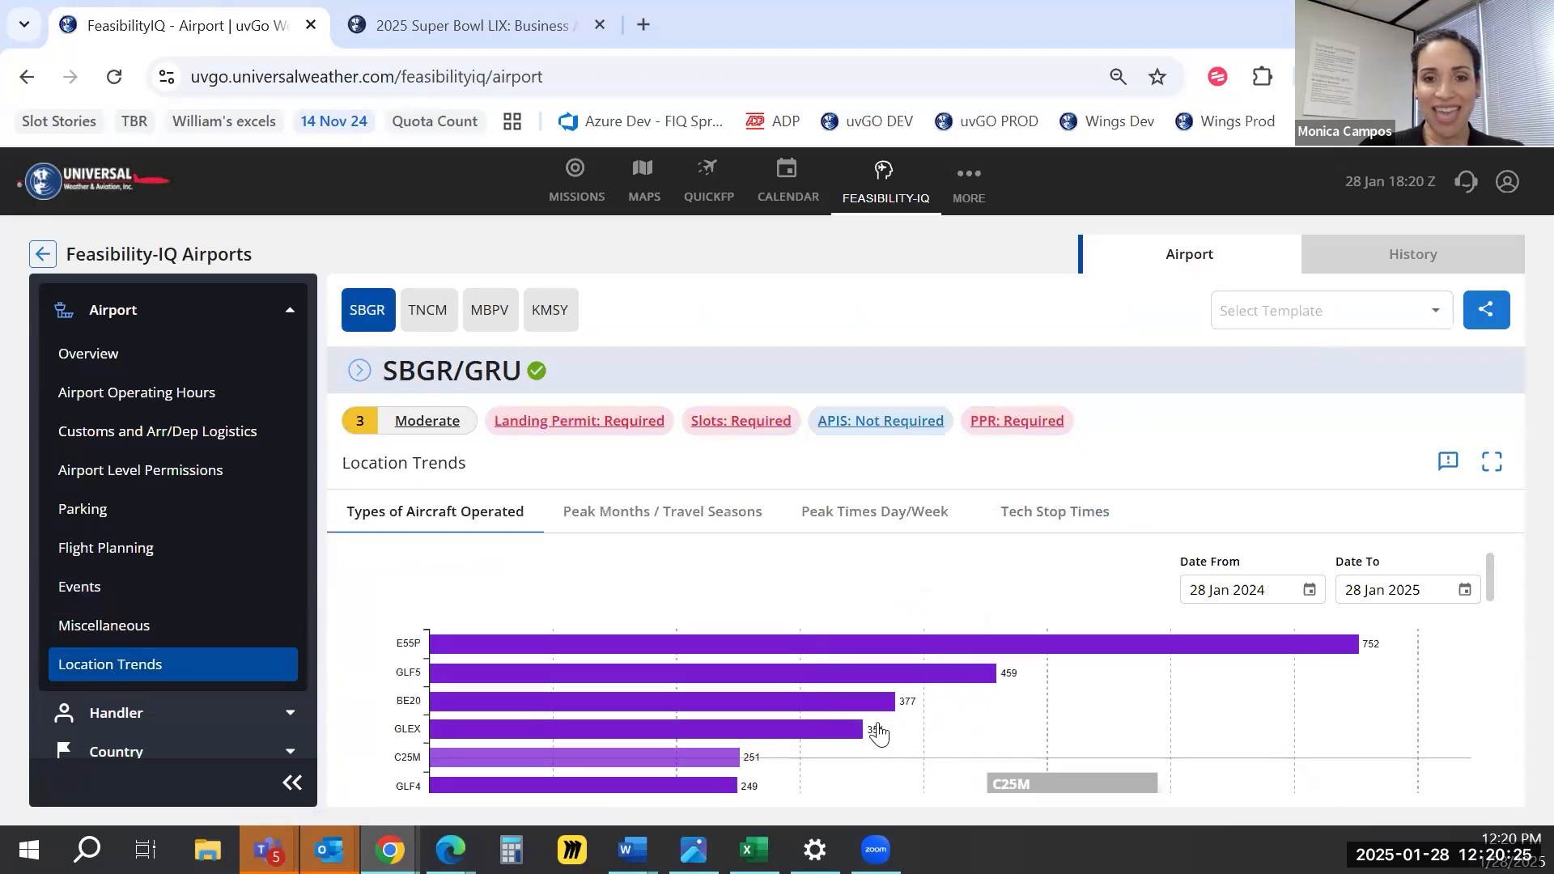
click(1492, 462)
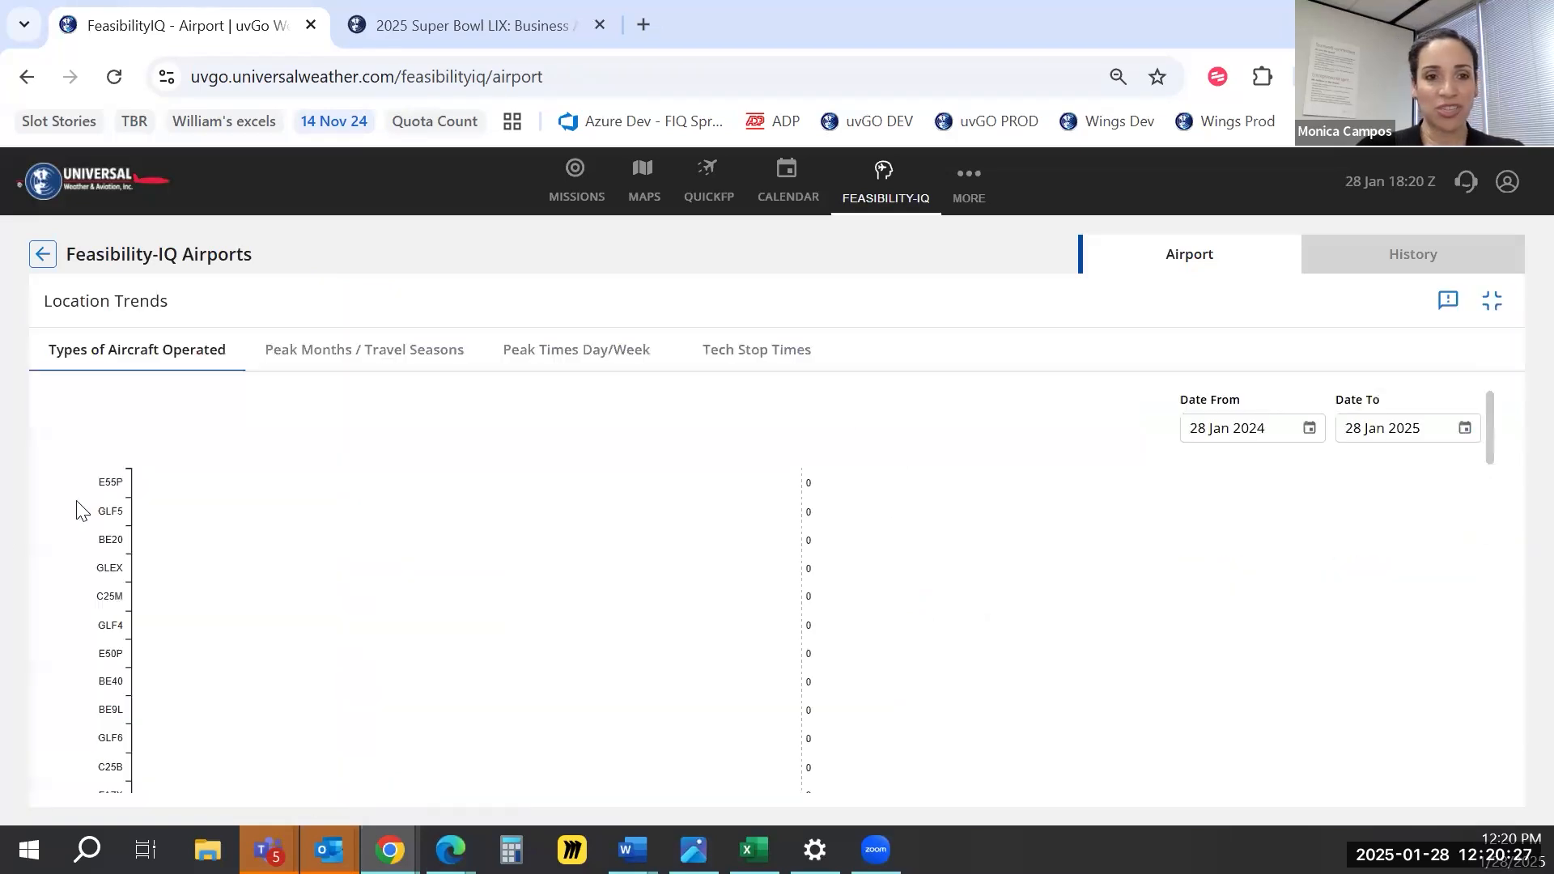
mouse_move(586, 552)
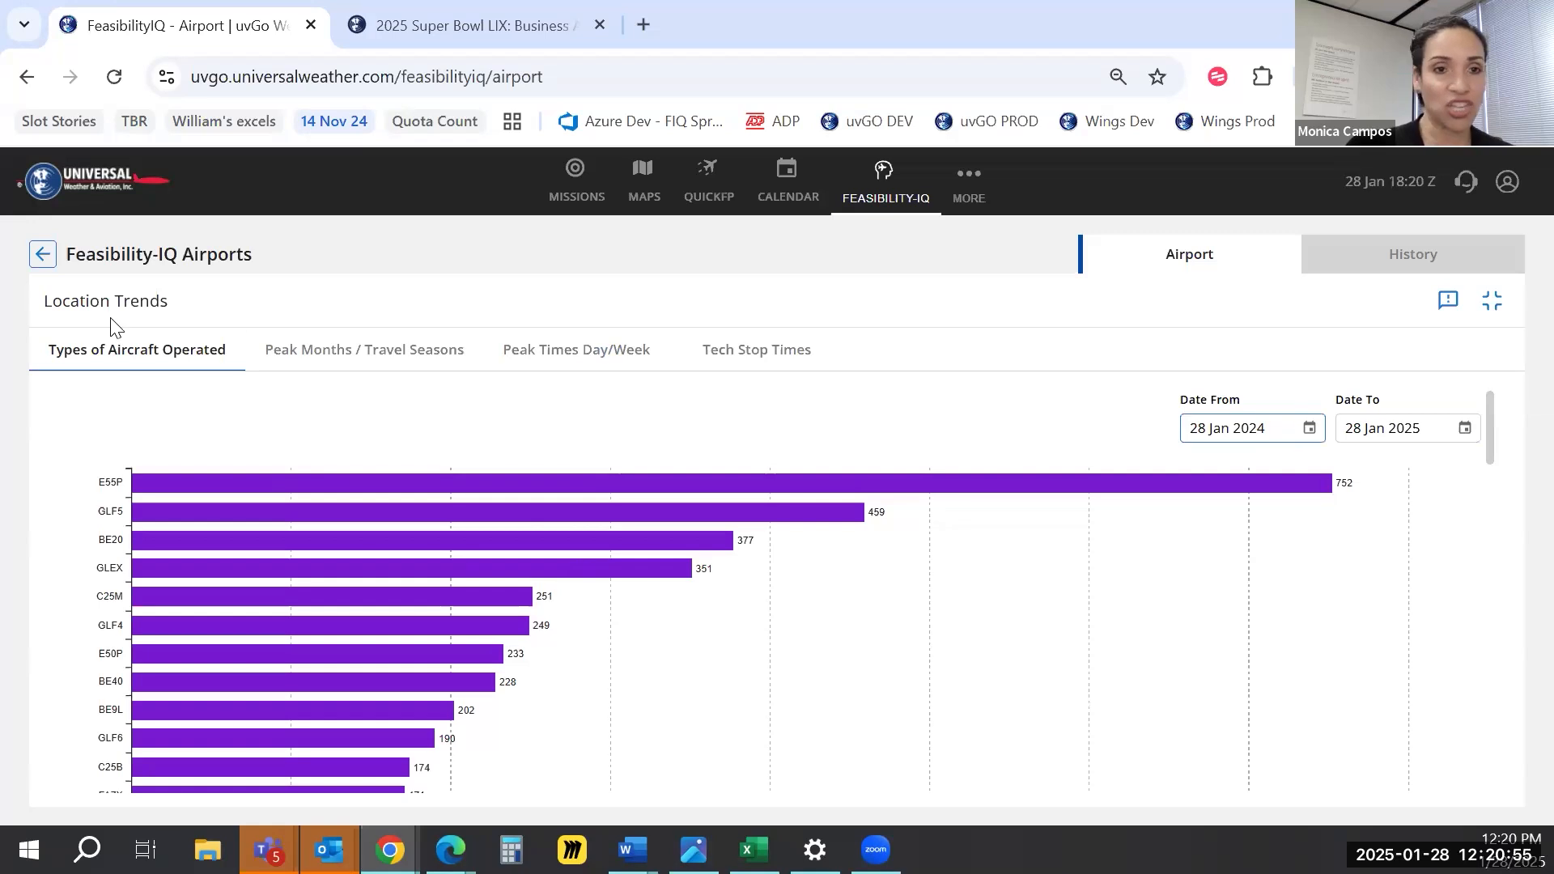
mouse_move(764, 632)
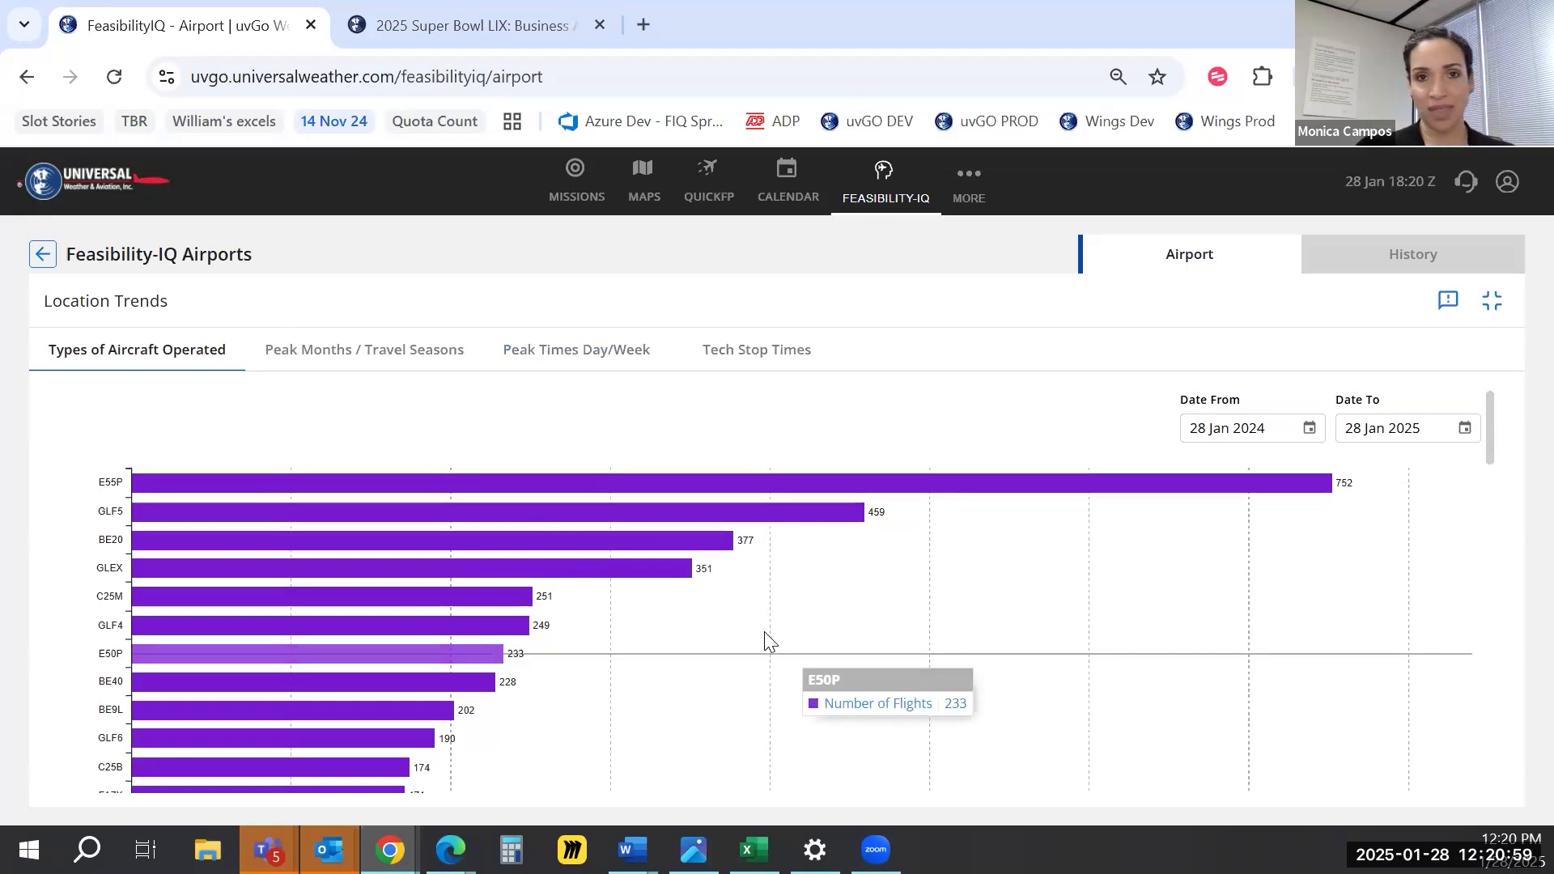
click(371, 361)
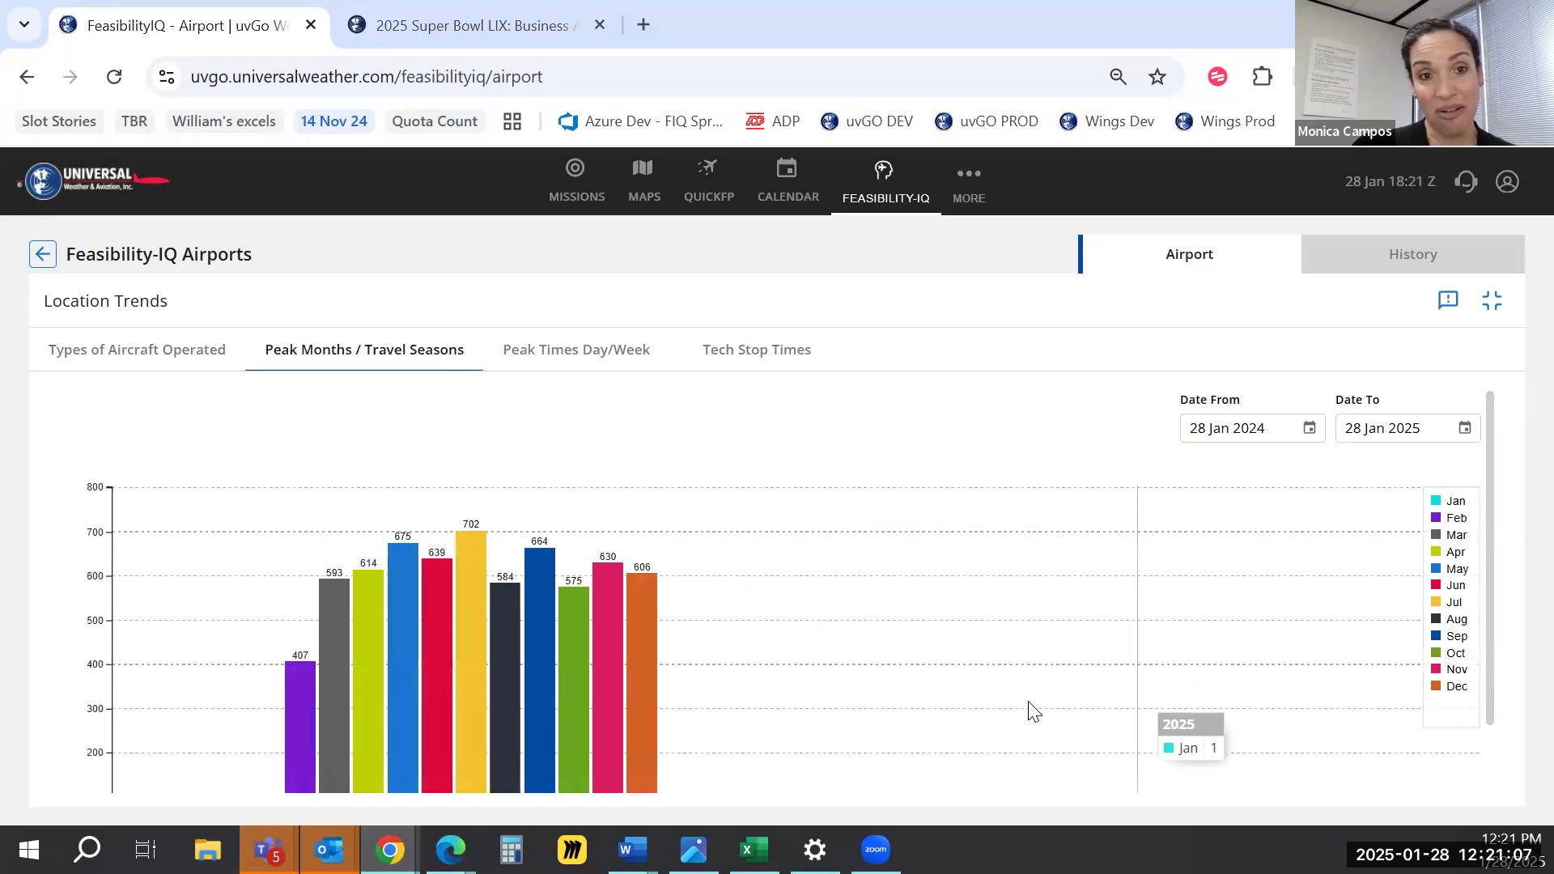
Show SBGR's peak departures by day of the week and open the hourly breakdown for Friday
click(593, 350)
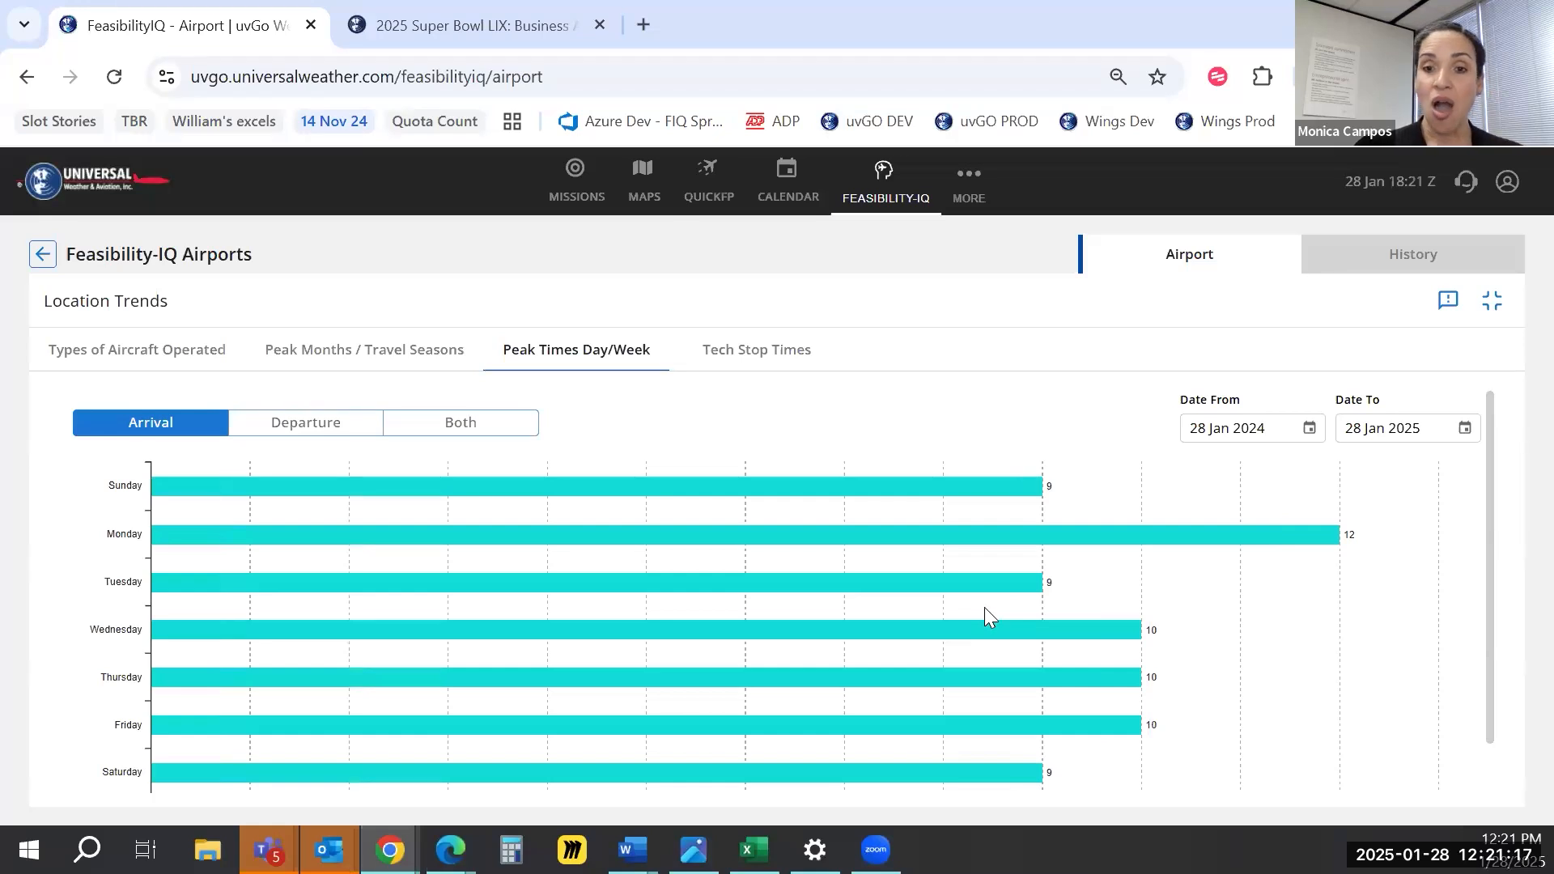
click(294, 426)
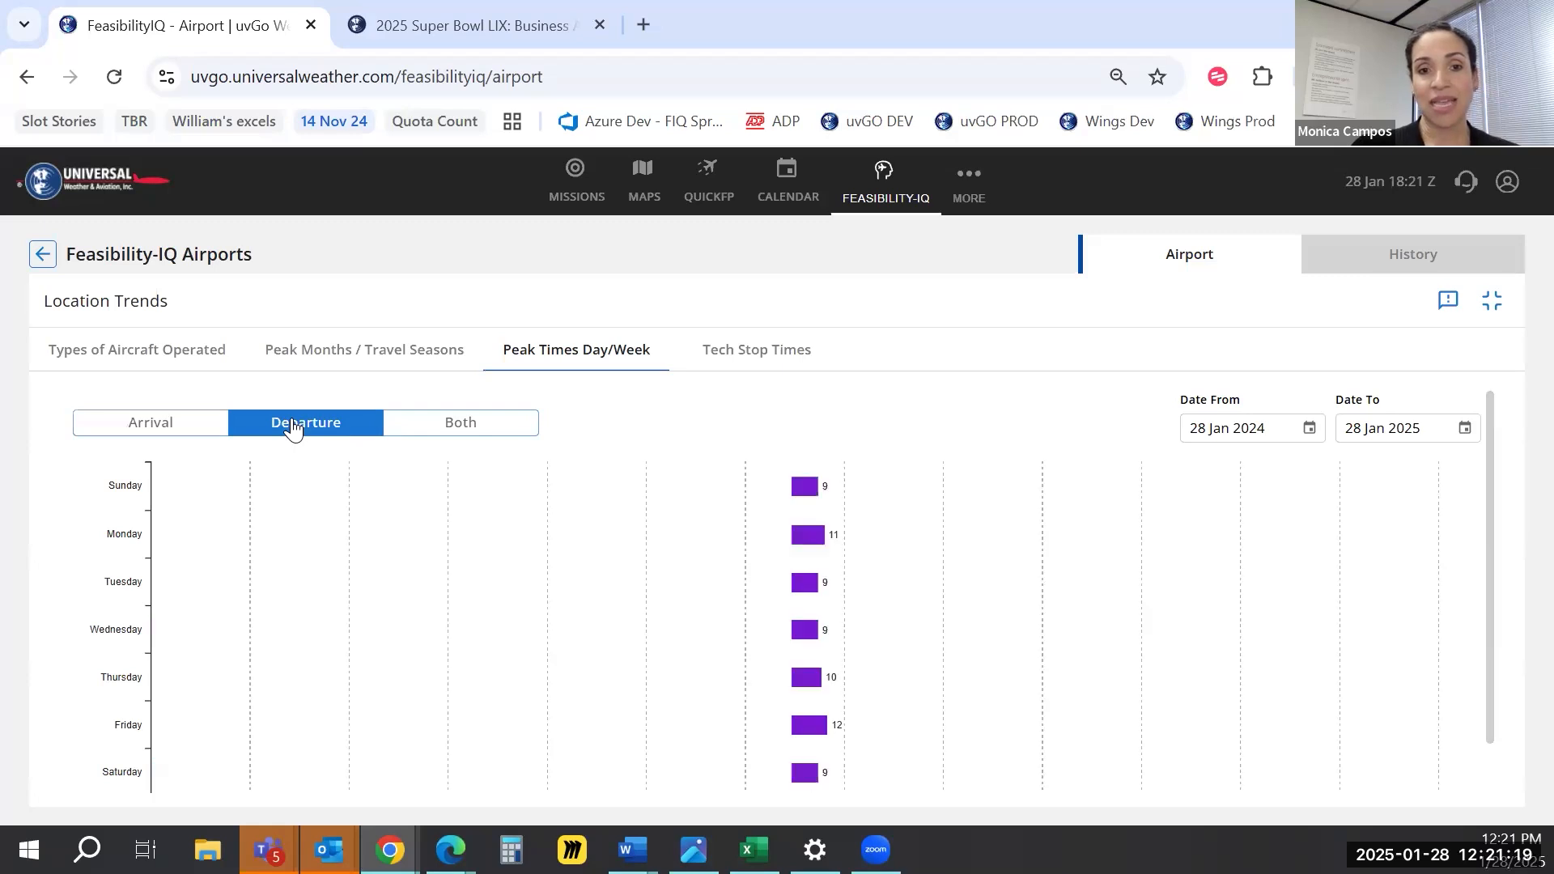
click(913, 743)
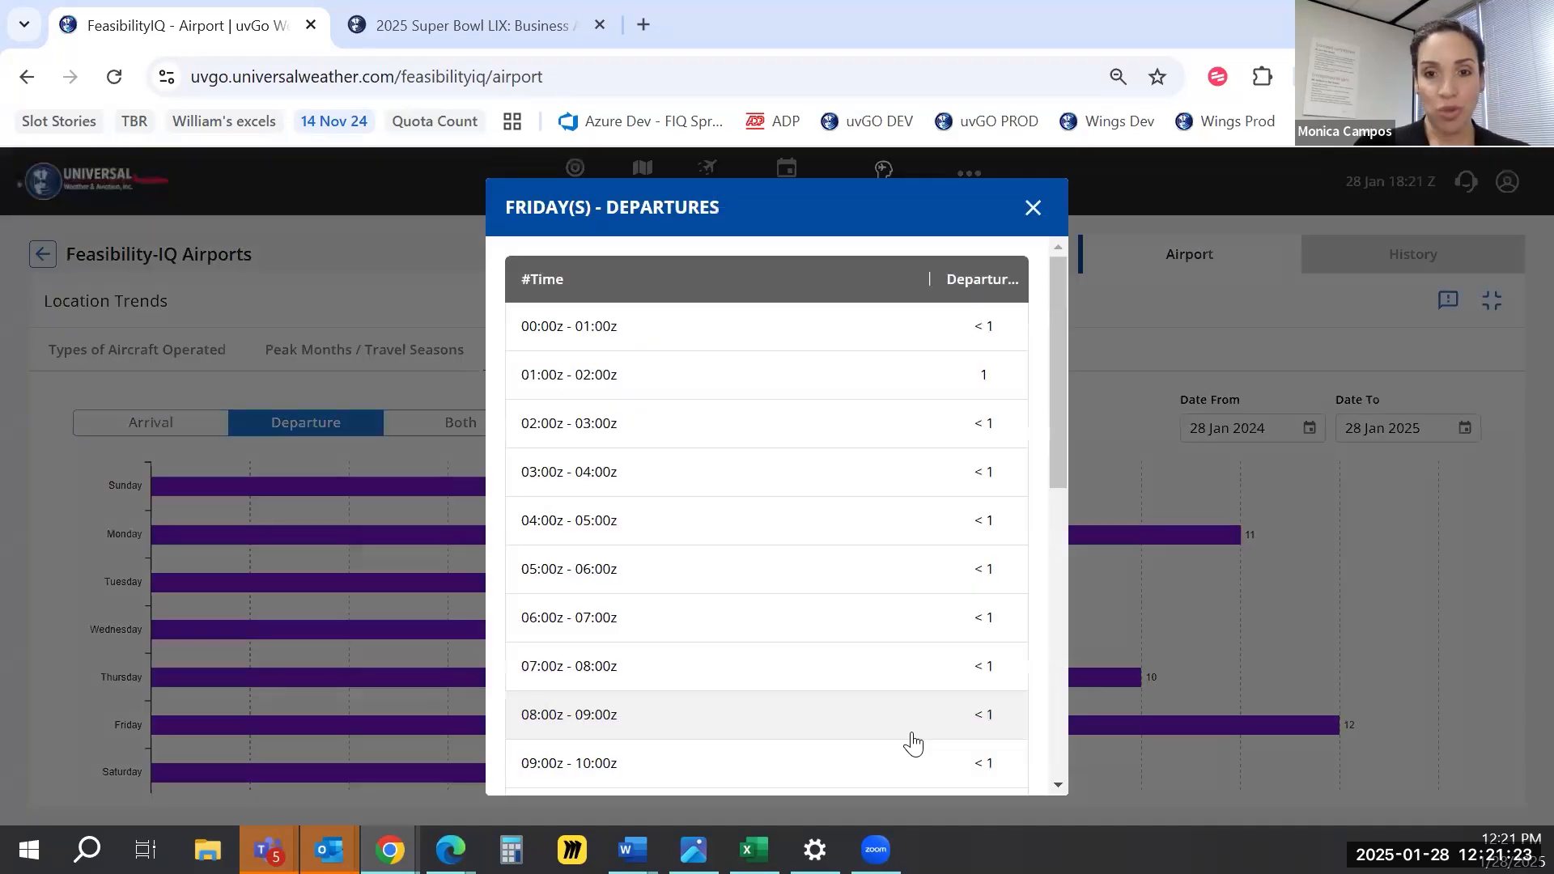
Read the hourly Friday departures for SBGR, close the breakdown and return Location Trends to normal view
scroll(888, 662, down, 5)
scroll(891, 660, down, 2)
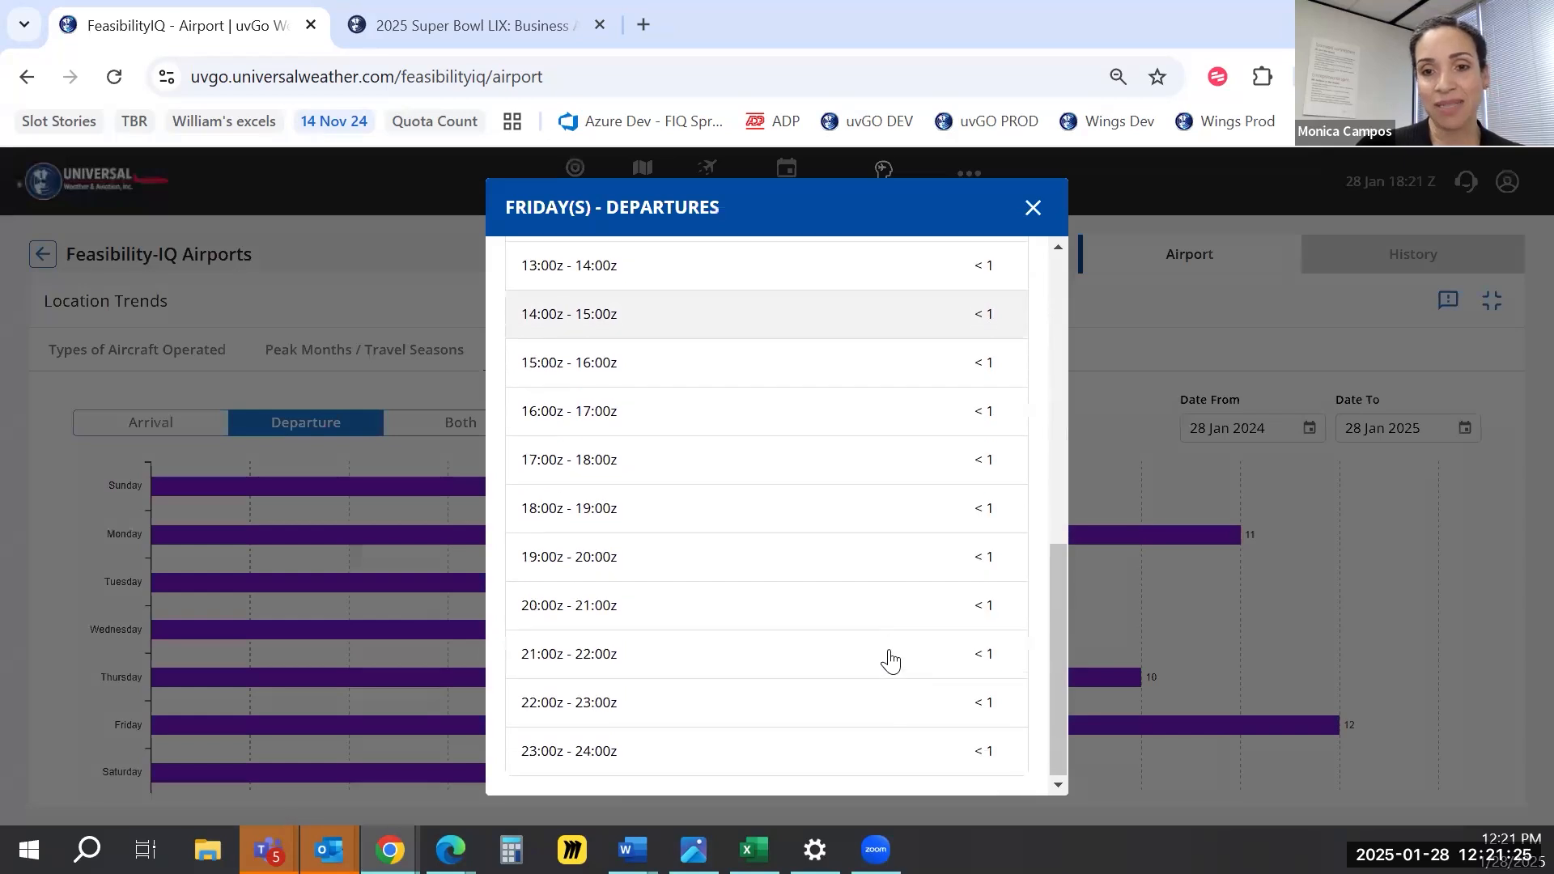
scroll(891, 648, up, 5)
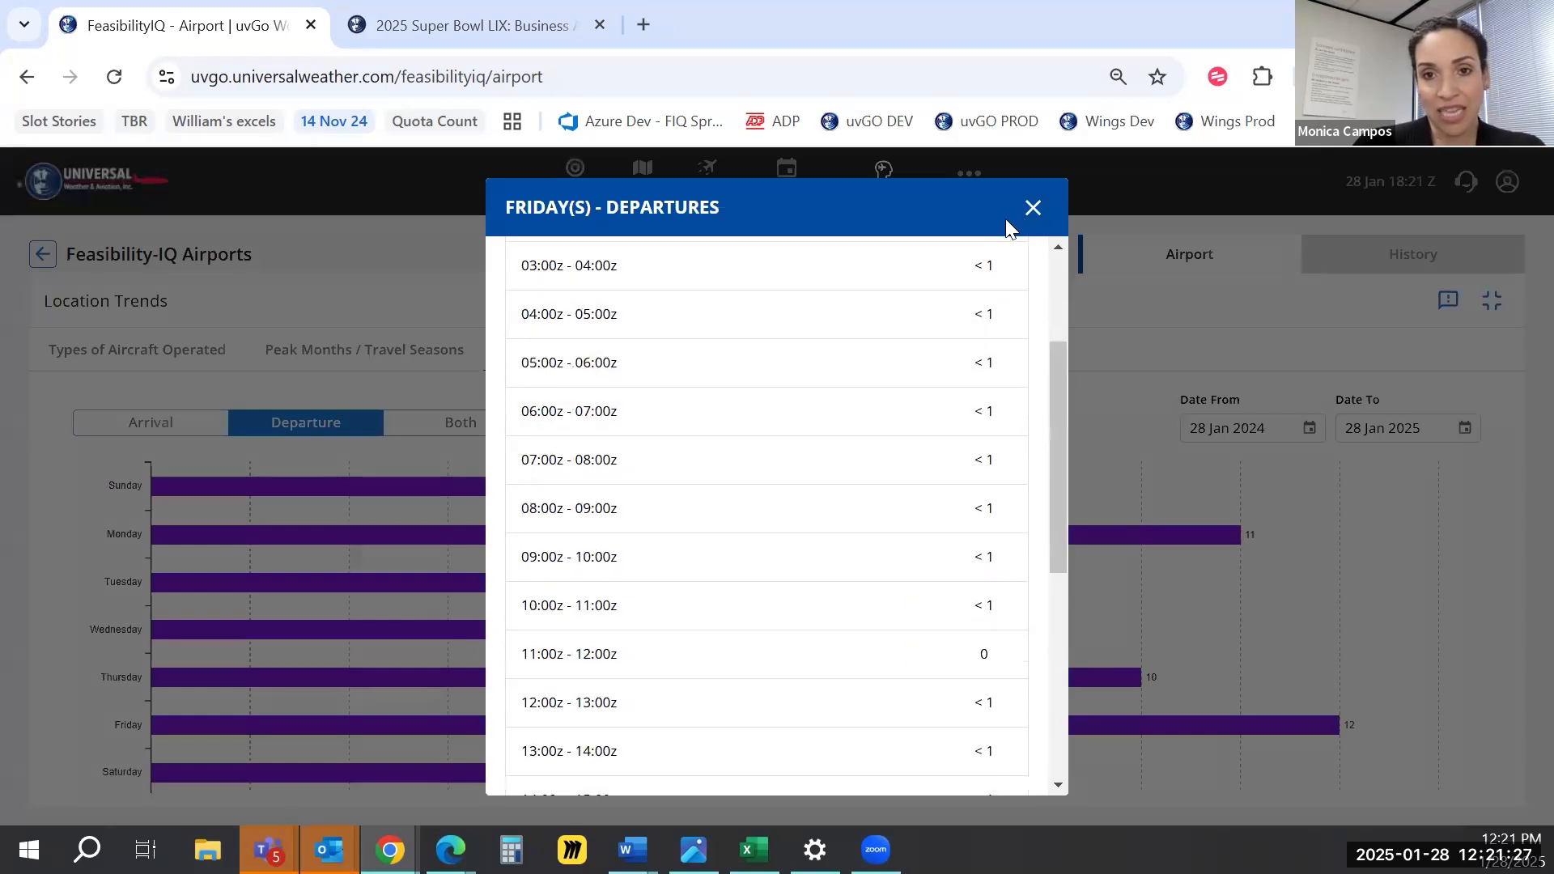
click(1030, 209)
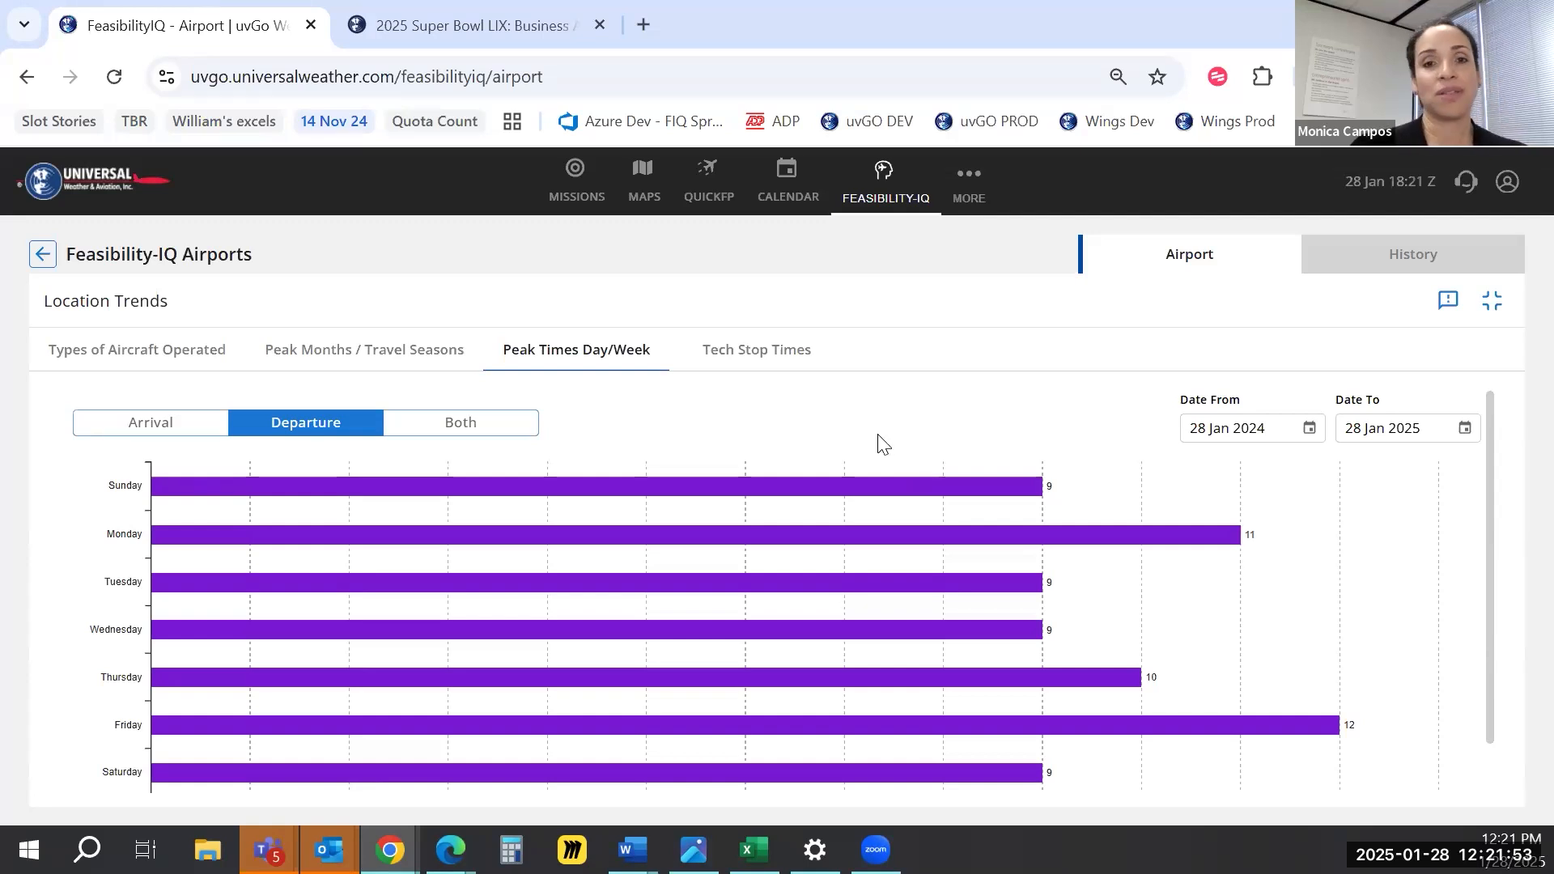
click(1492, 301)
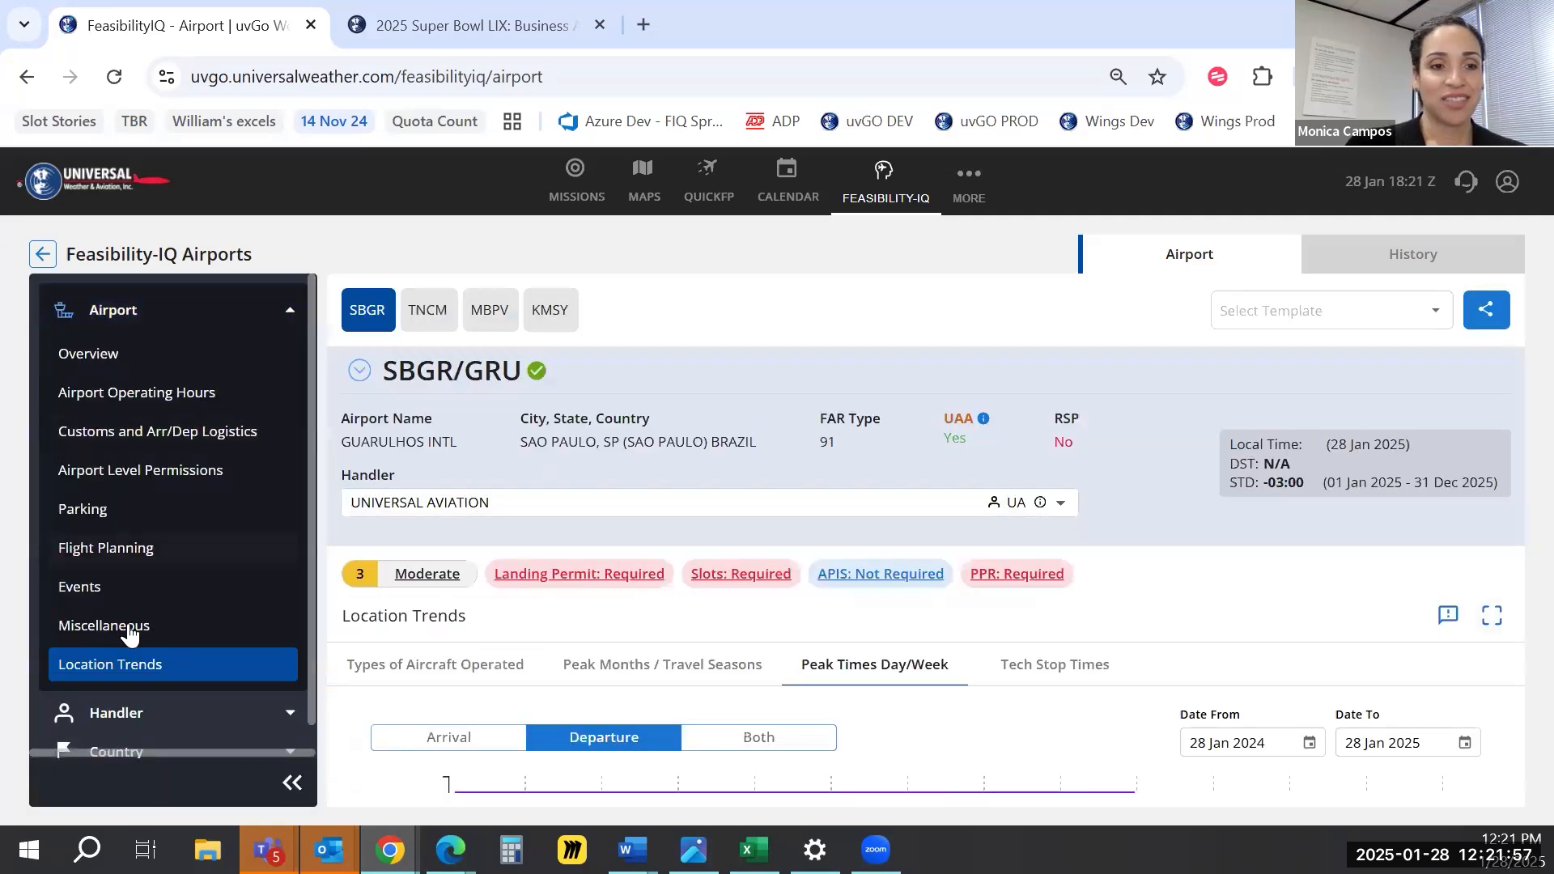
Review the handler overview for Universal Aviation at SBGR, including the contact, fee and website details
scroll(132, 628, down, 2)
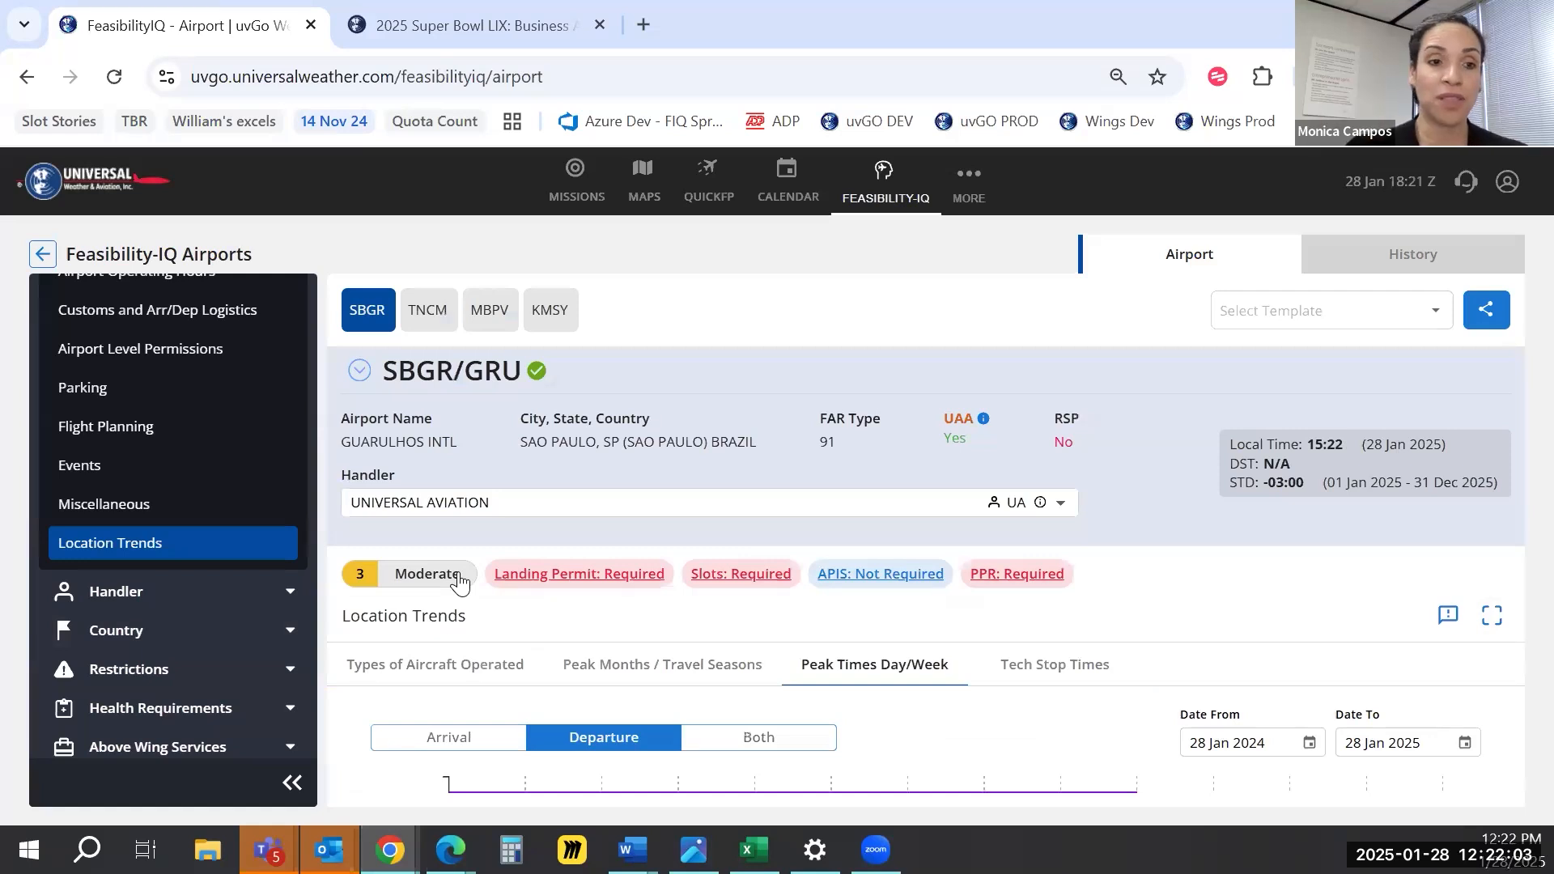
click(170, 596)
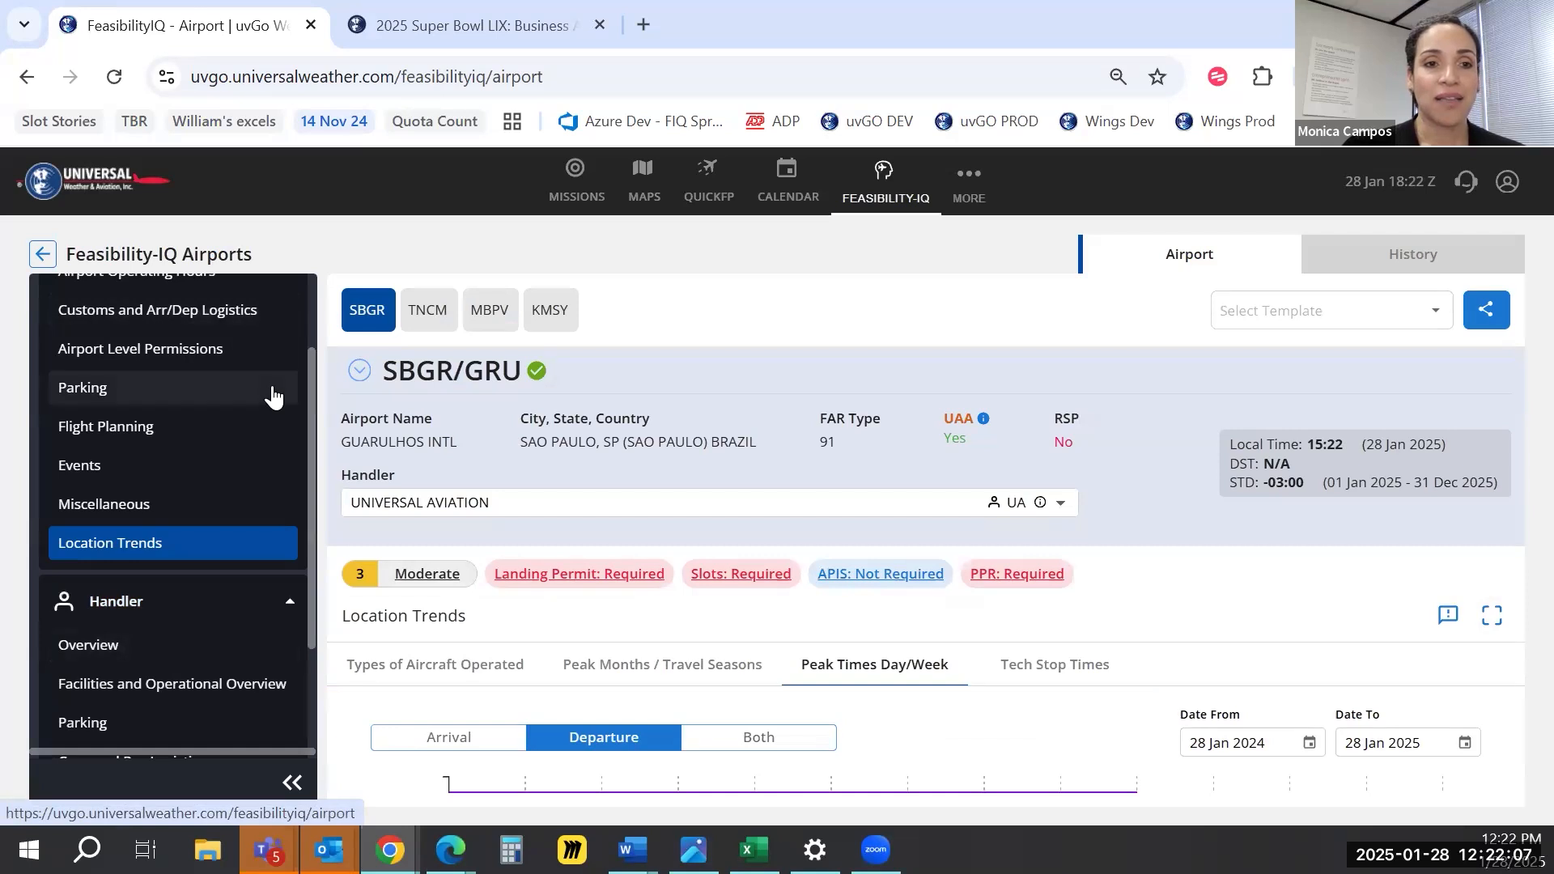
click(87, 644)
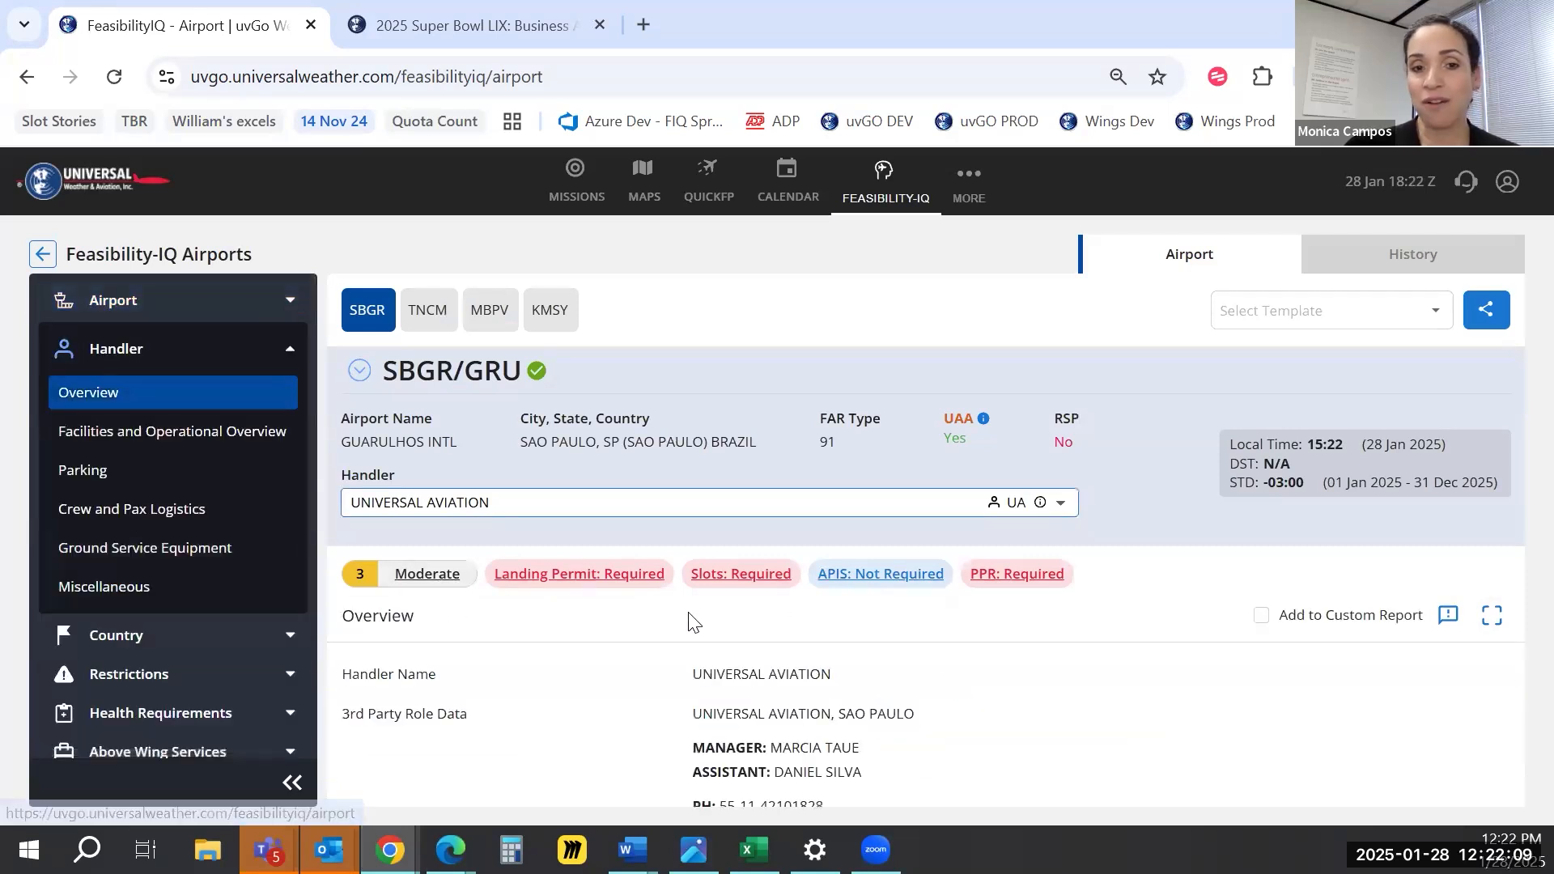
scroll(793, 711, down, 2)
scroll(793, 711, down, 3)
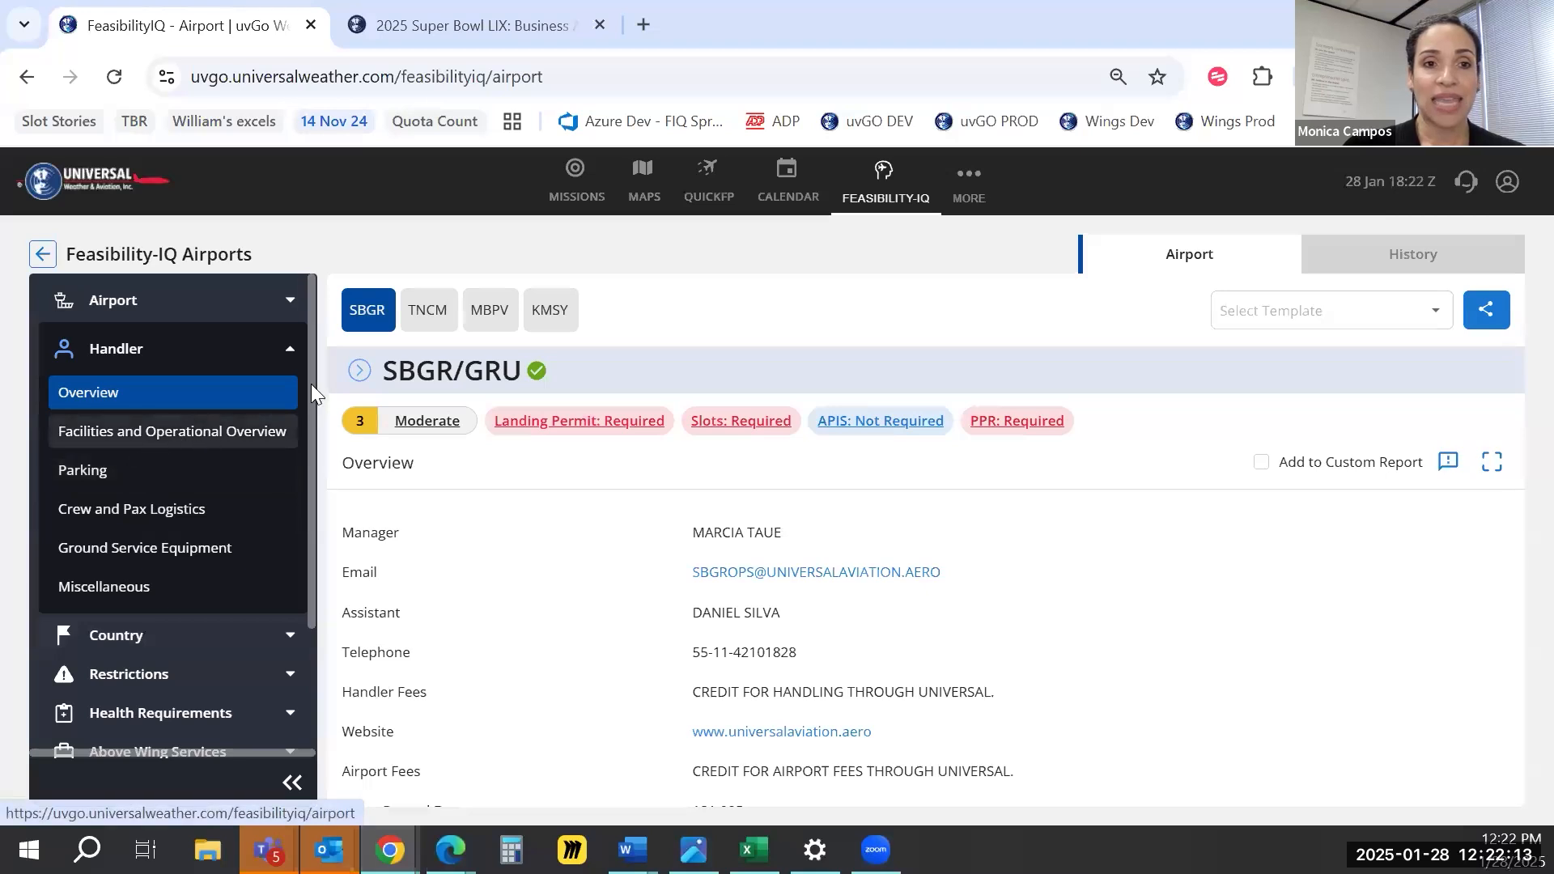
Check TNCM's handler facilities and operational overview, including terminal hours, and its handler parking details
click(436, 332)
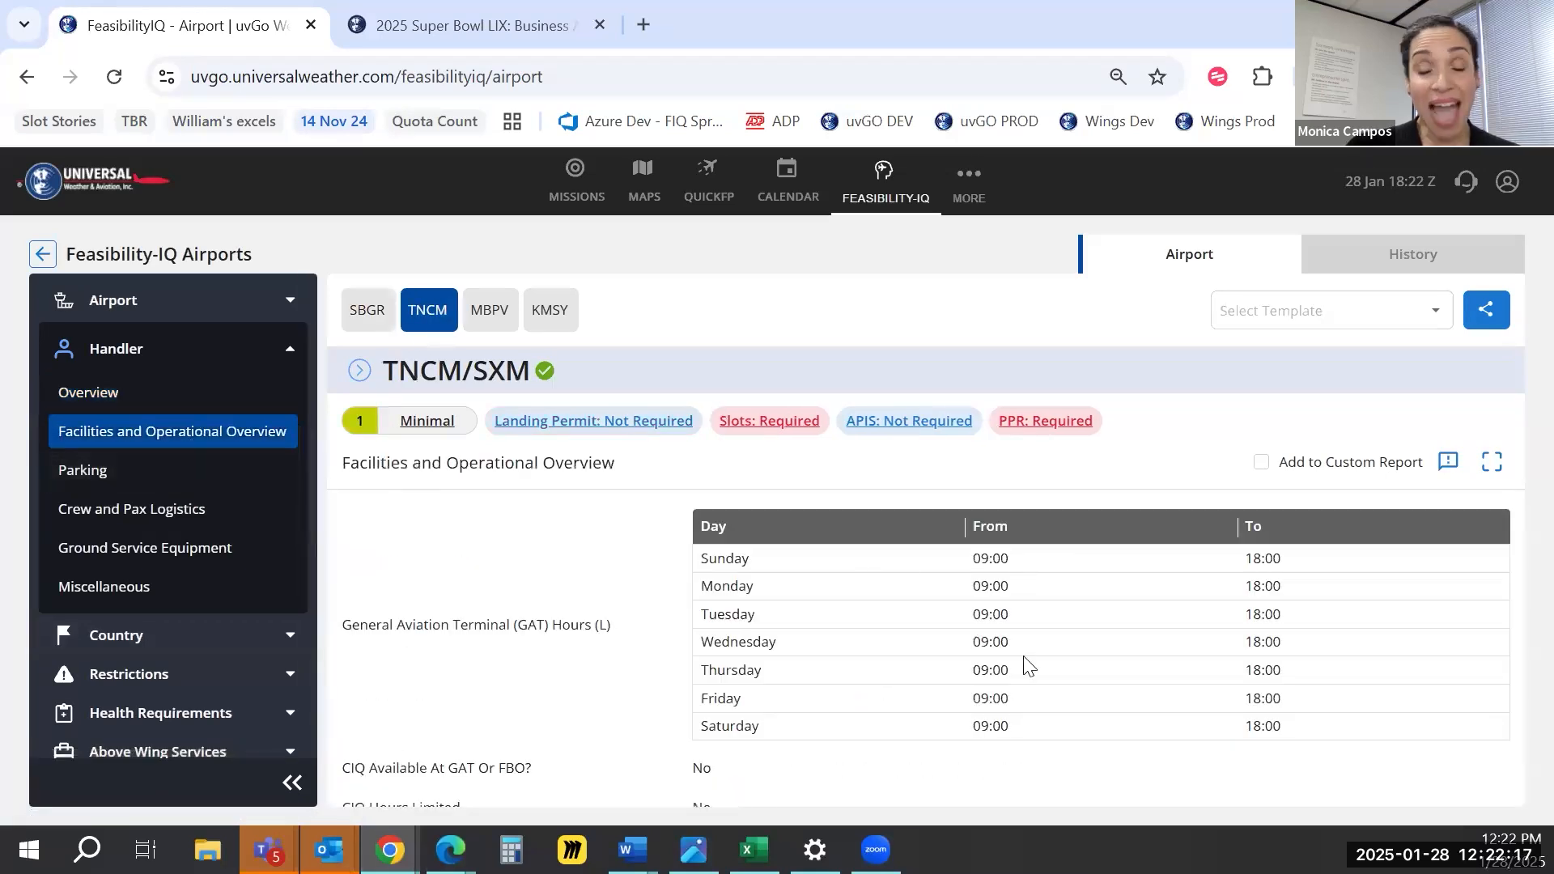
scroll(955, 688, down, 1)
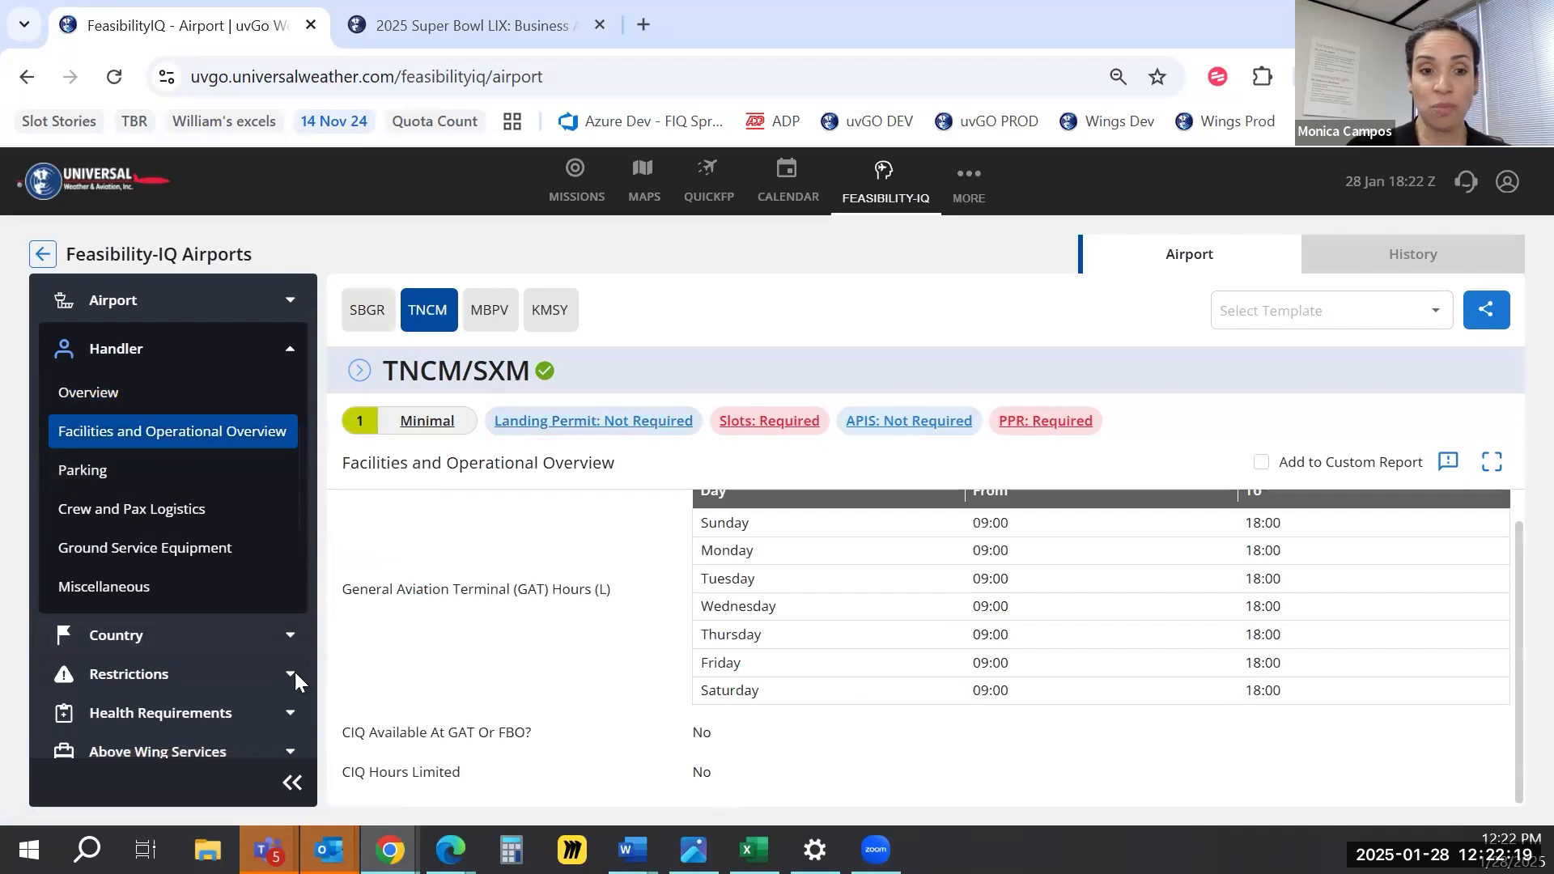
click(105, 476)
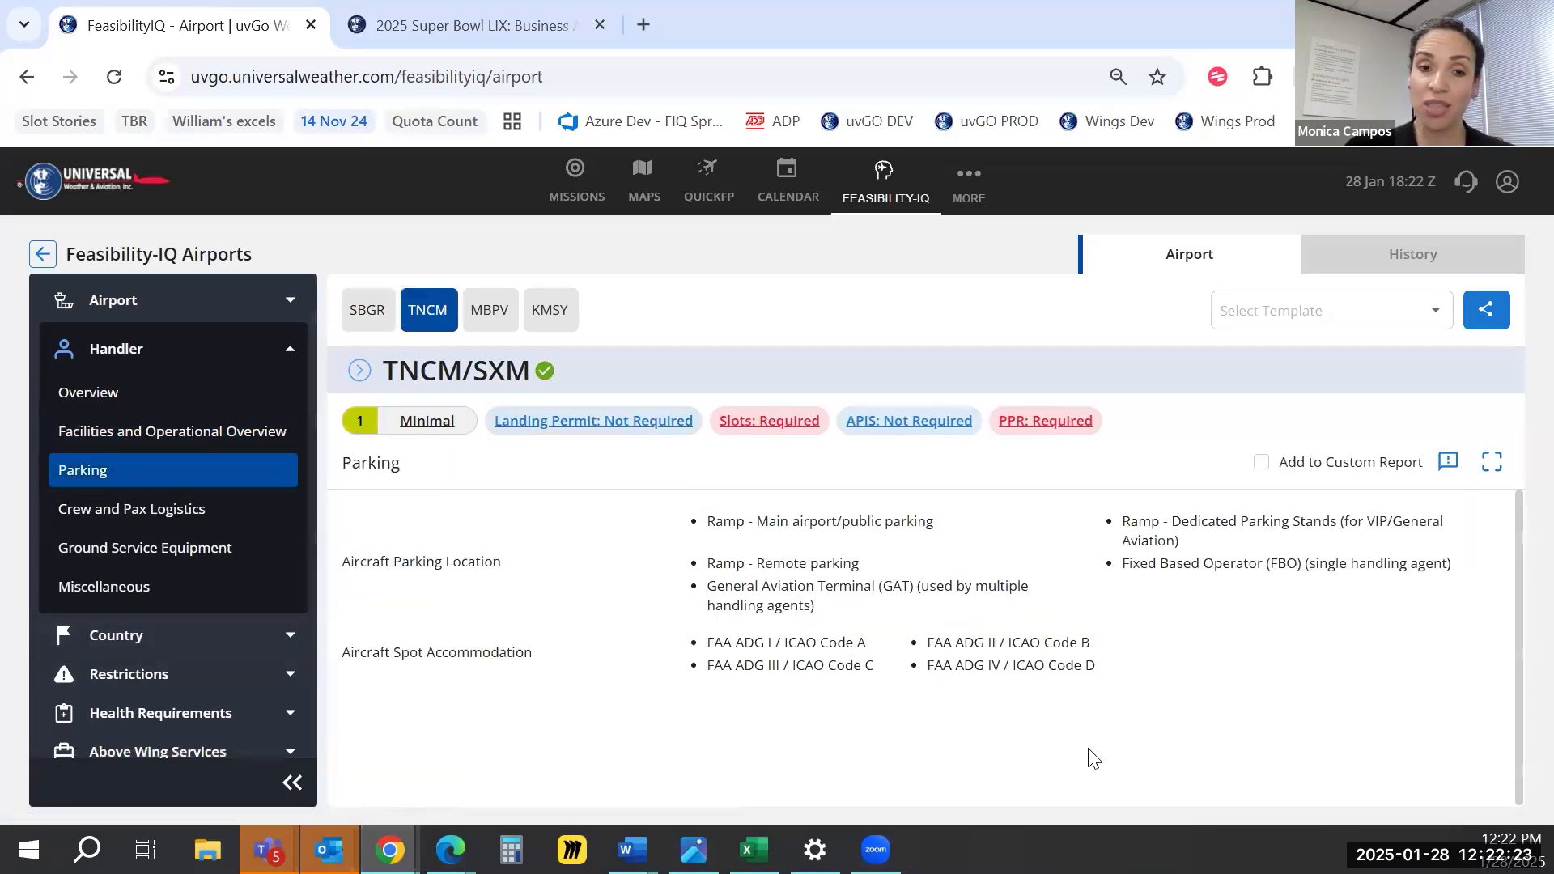
Review TNCM's arrival logistics for crew and pax, highlighting the possible expected procedures and passport handling text
click(126, 512)
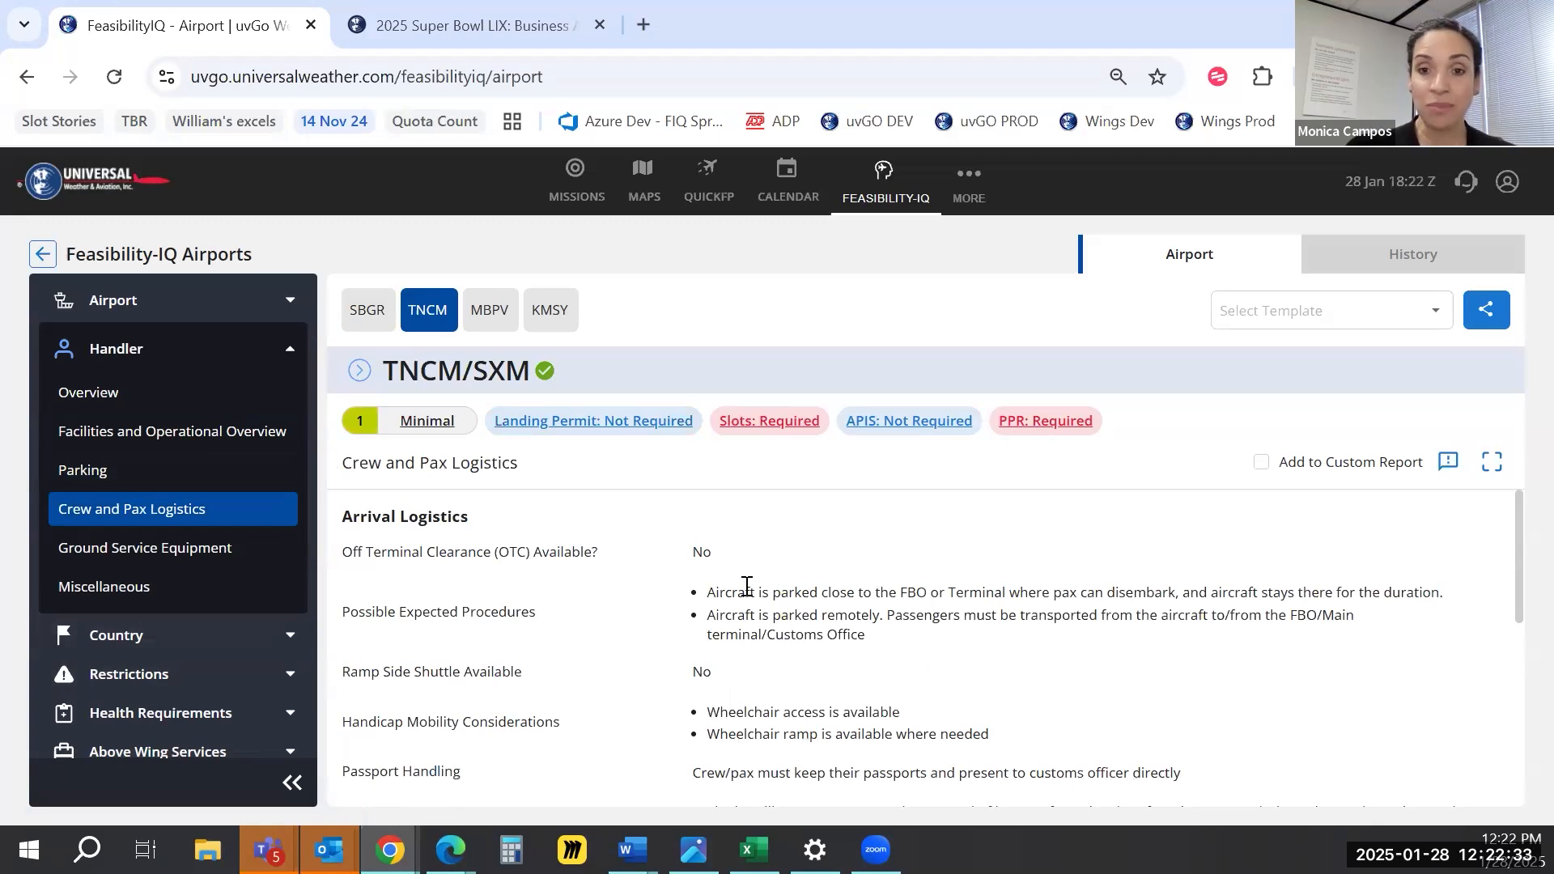
drag(978, 645, 694, 576)
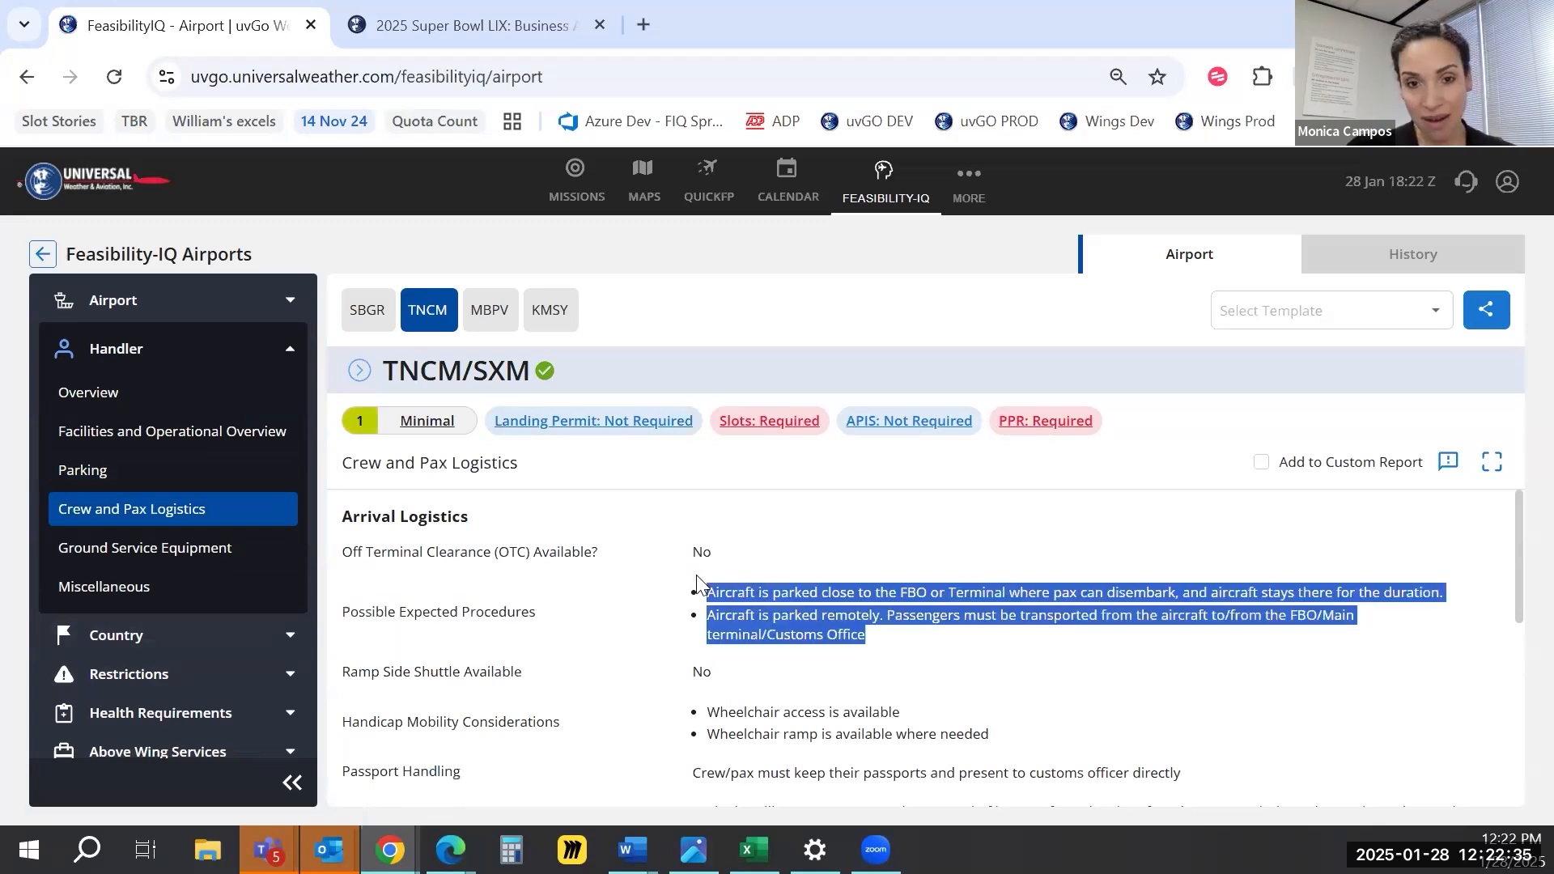
scroll(992, 599, down, 1)
click(728, 564)
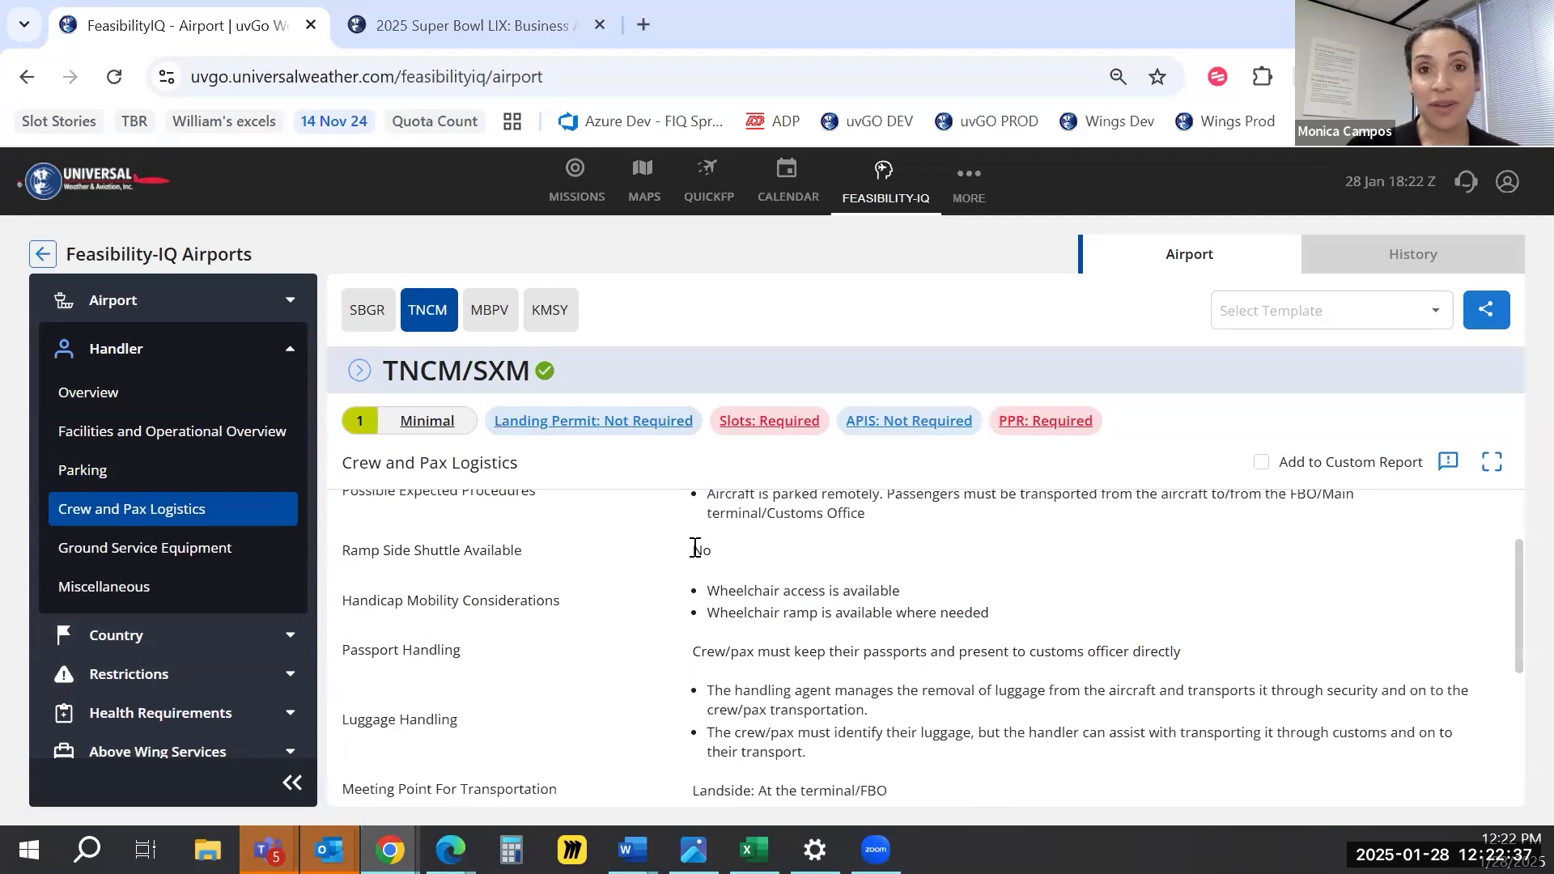
double_click(699, 550)
drag(712, 576, 965, 653)
drag(701, 652, 1122, 661)
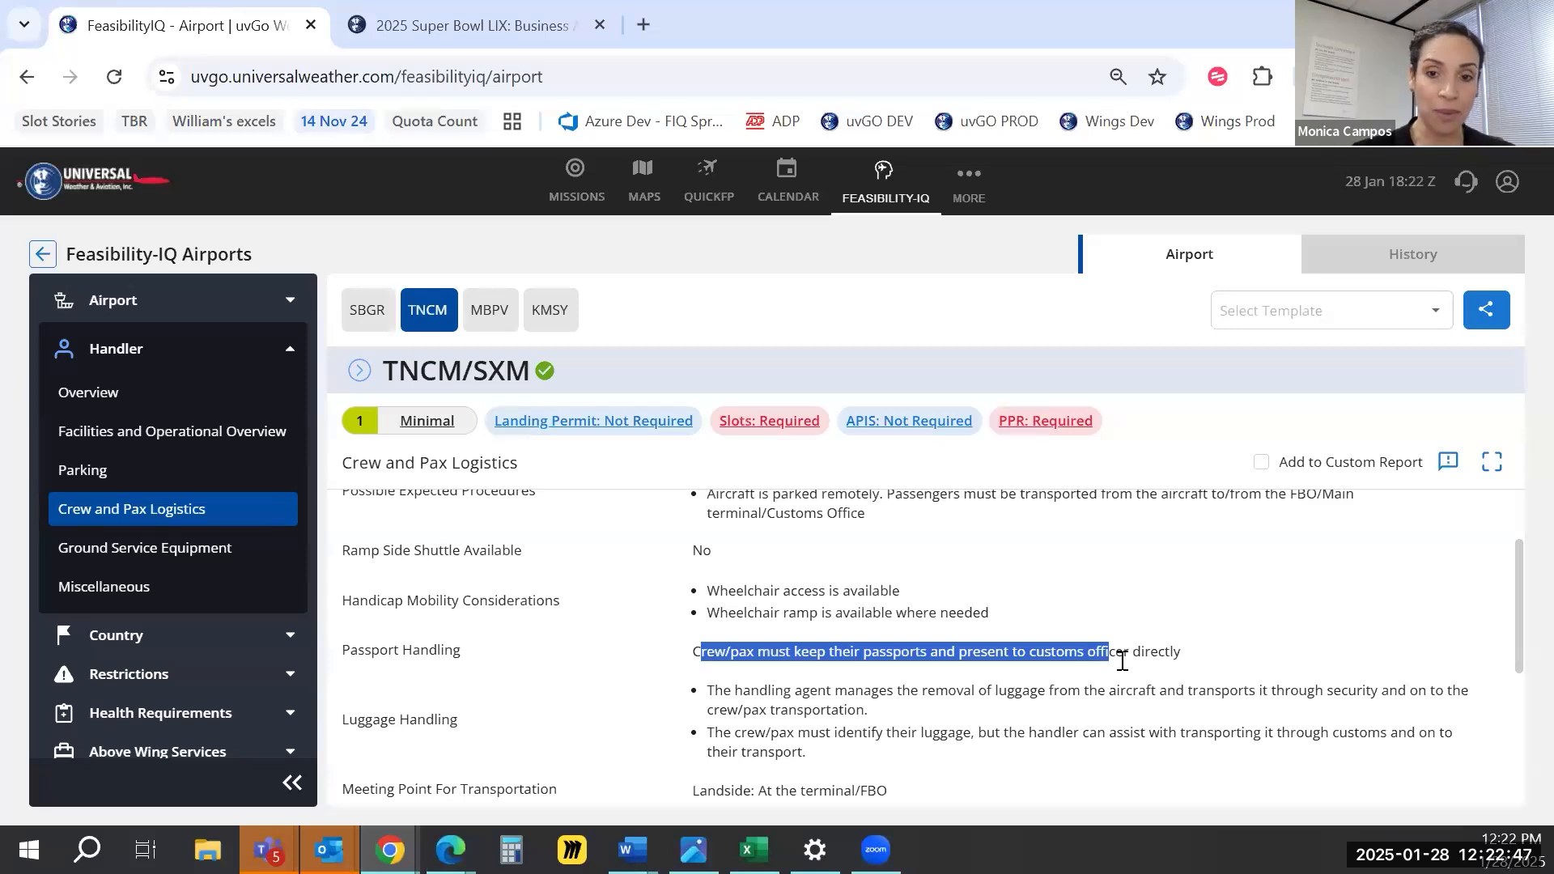
Highlight TNCM's luggage handling, transportation meeting point and arrival address, and read on through the departure logistics
click(795, 732)
drag(707, 691, 813, 754)
scroll(1022, 684, down, 2)
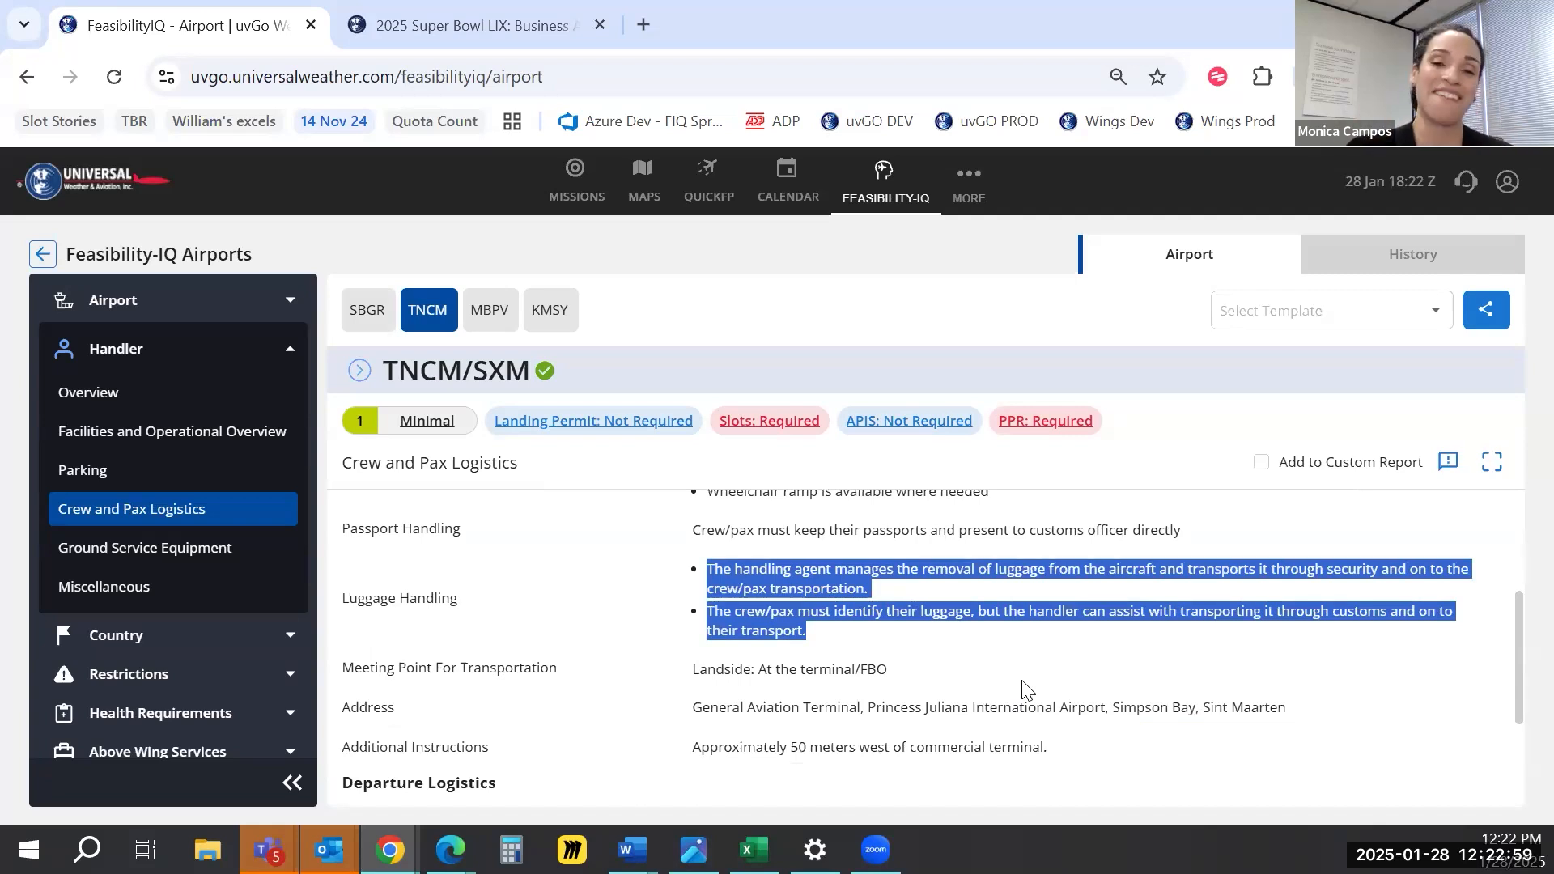
double_click(722, 669)
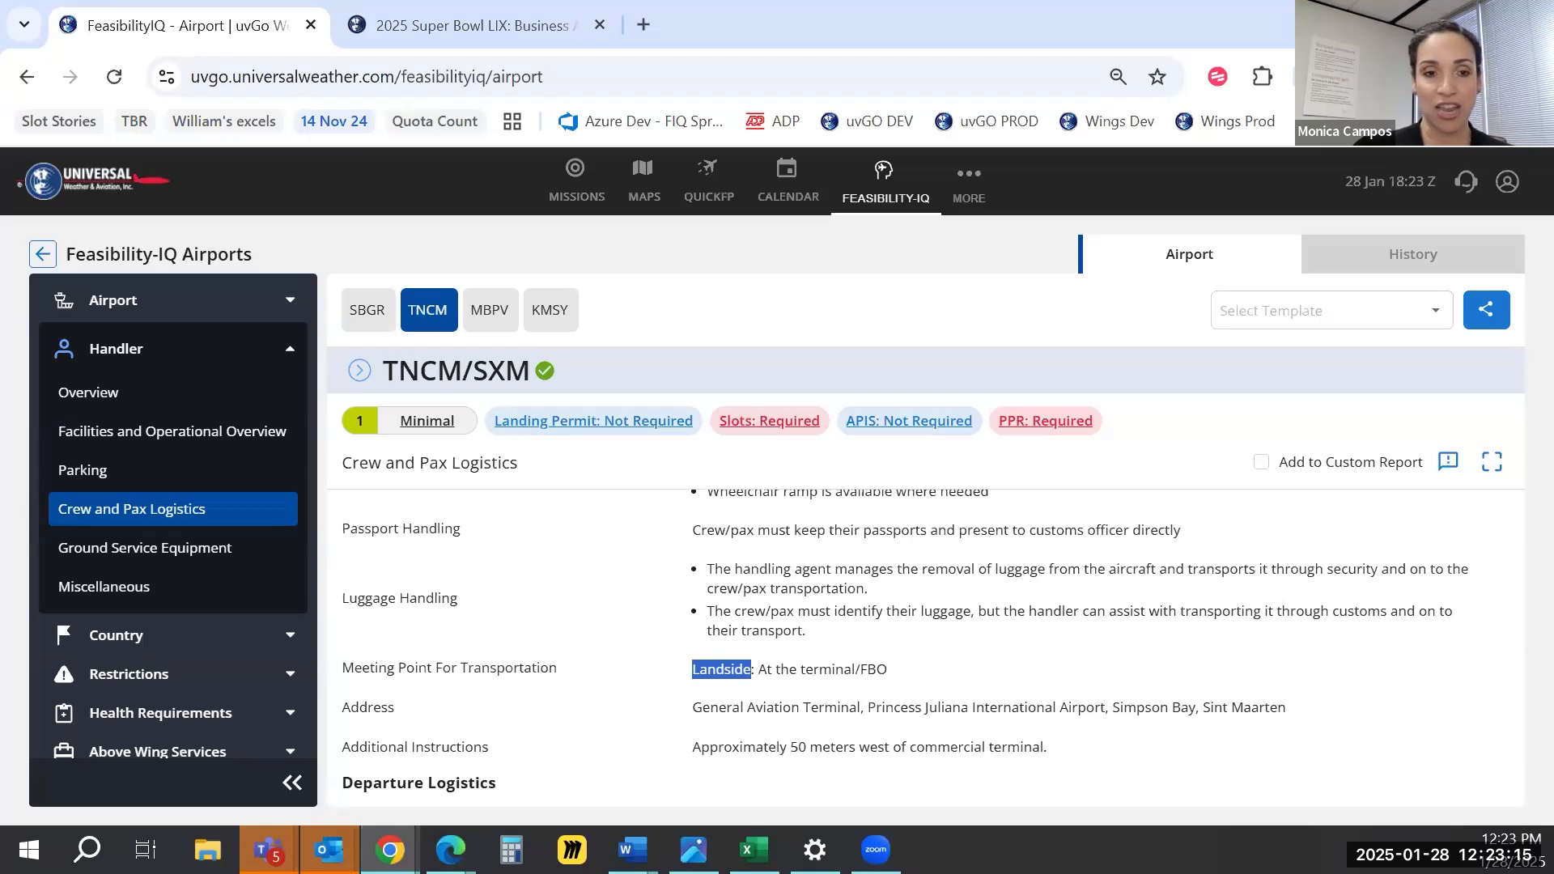
drag(693, 709, 1398, 687)
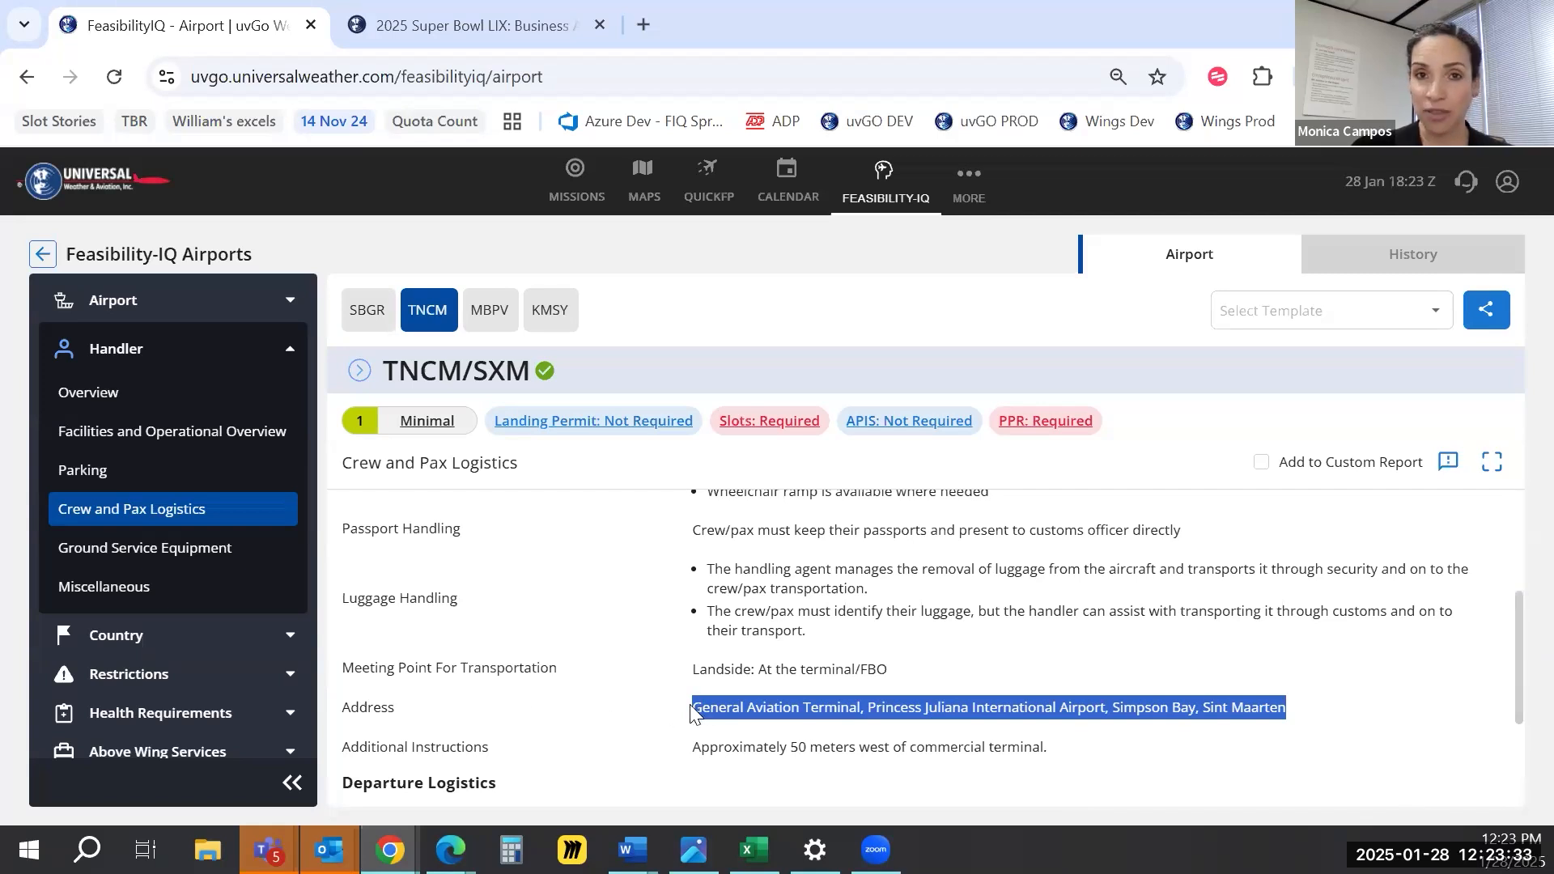
scroll(690, 711, down, 2)
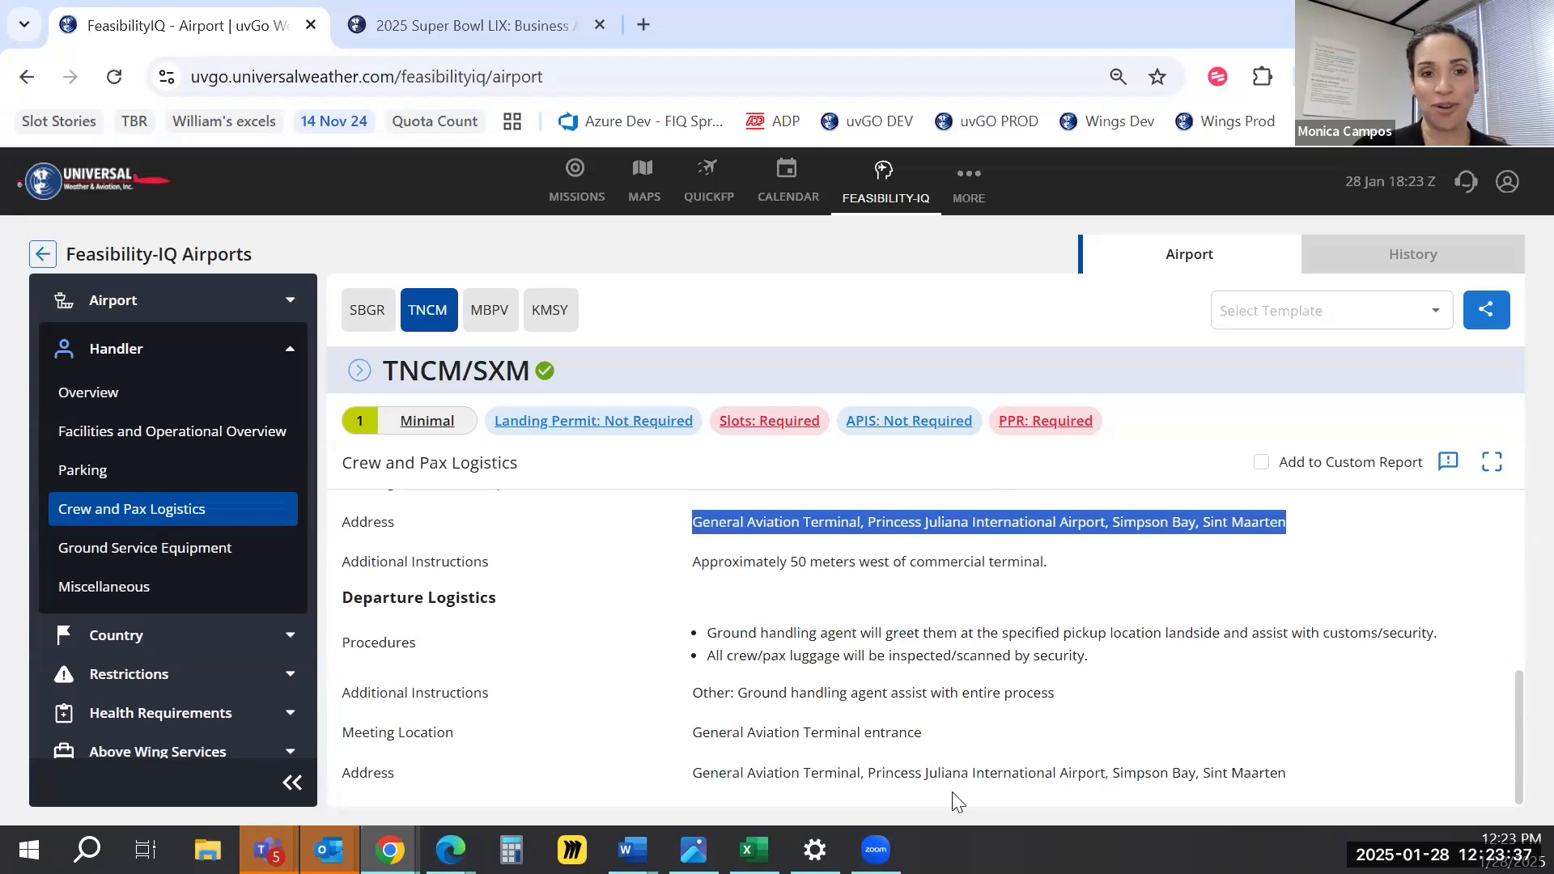
Check TNCM's available ground service equipment and its country-level landing permit and APIS requirements
click(122, 548)
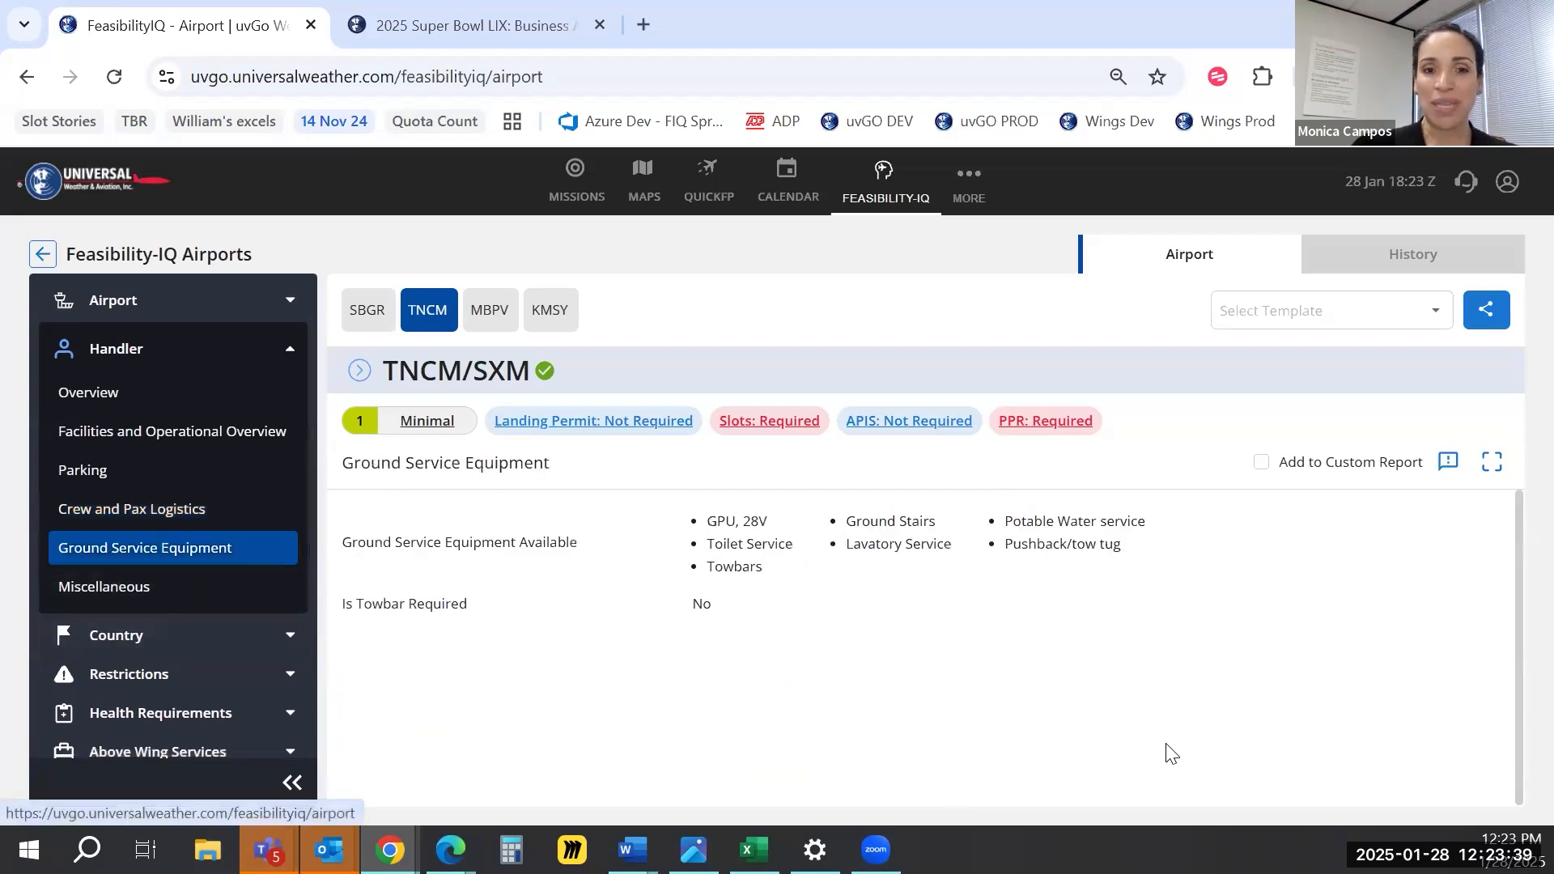
click(292, 639)
scroll(202, 607, down, 1)
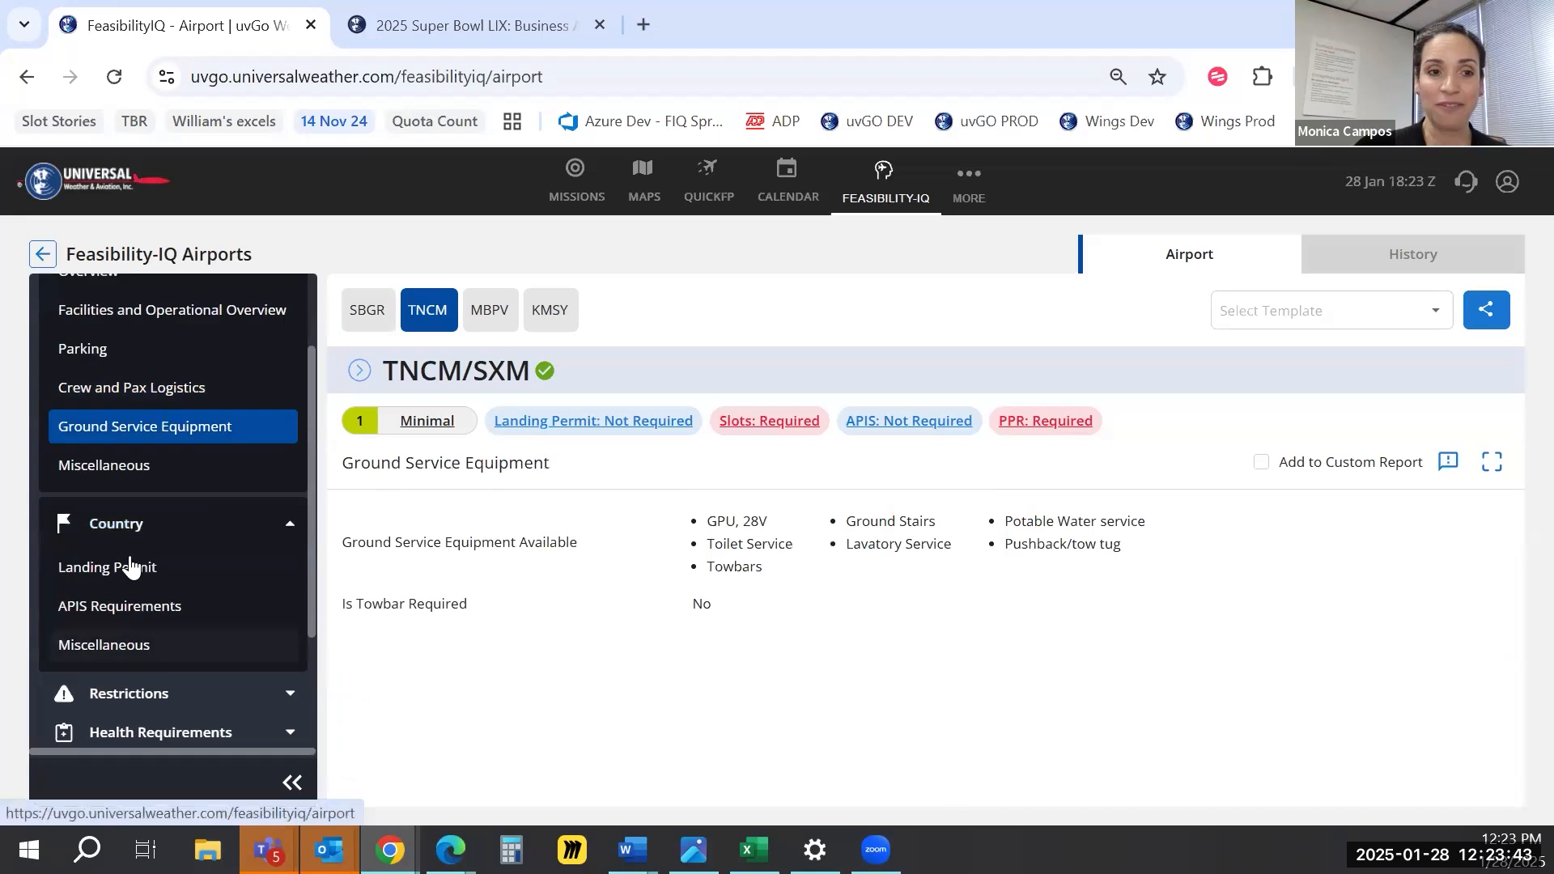
click(128, 566)
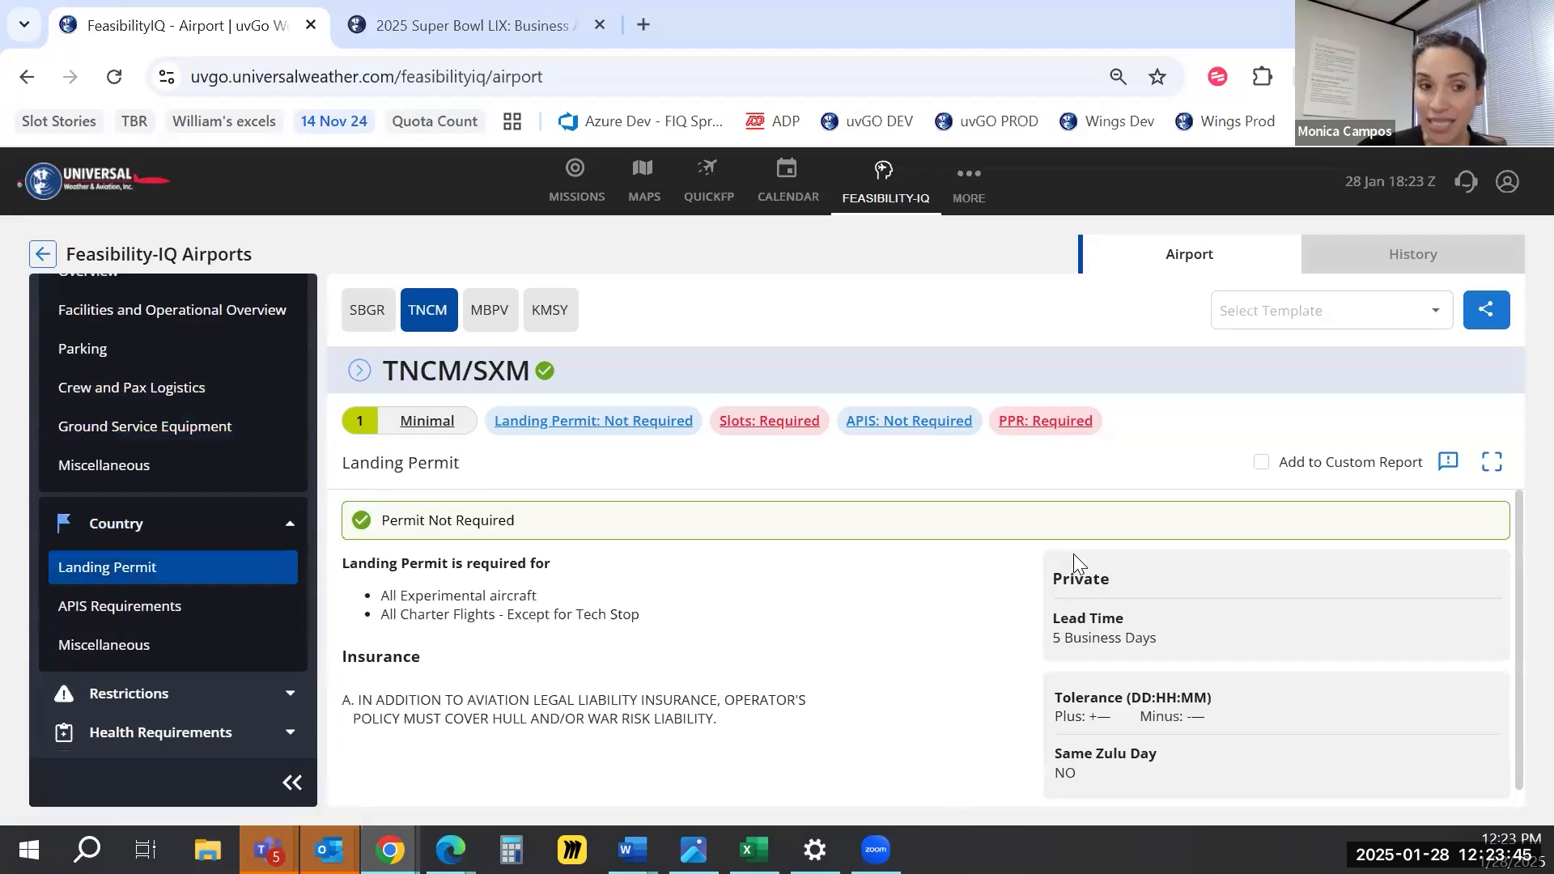
click(95, 605)
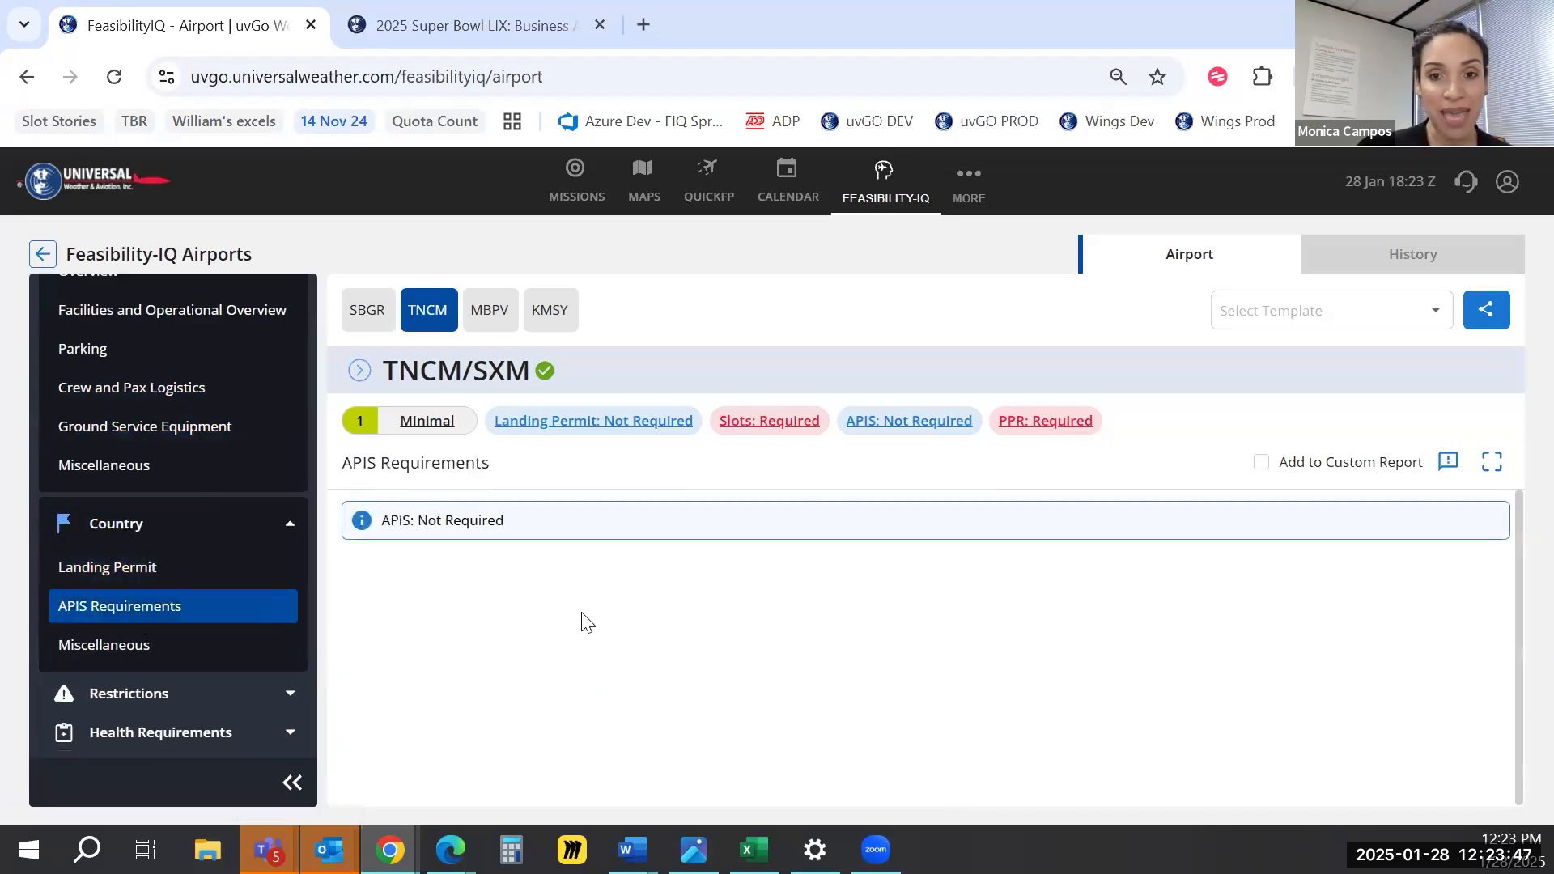
Check the geopolitical and itinerary restrictions for TNCM
click(271, 700)
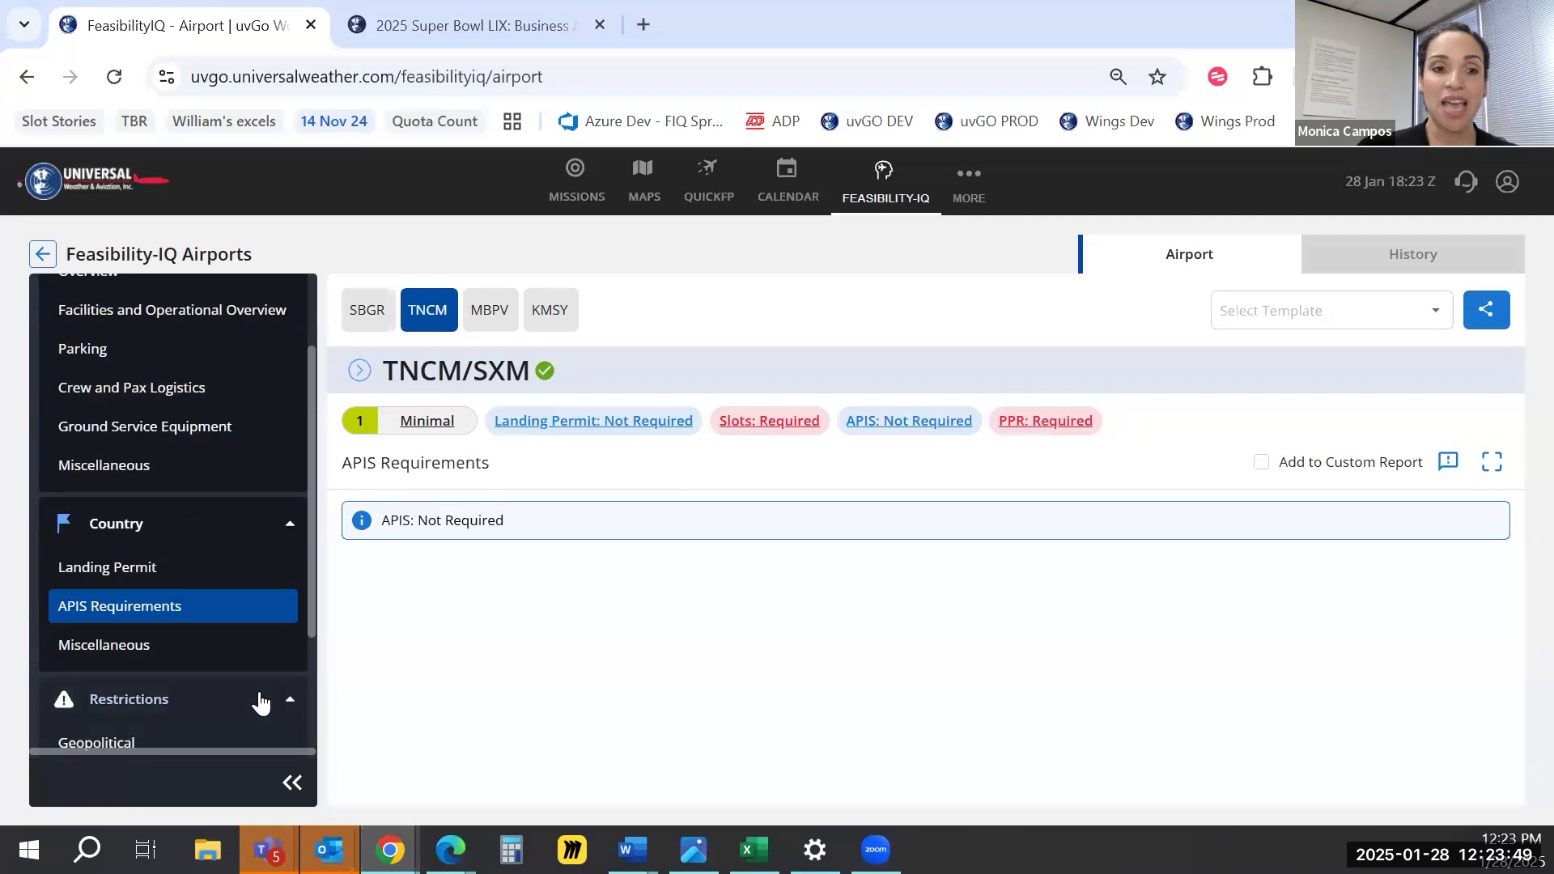
scroll(170, 621, down, 2)
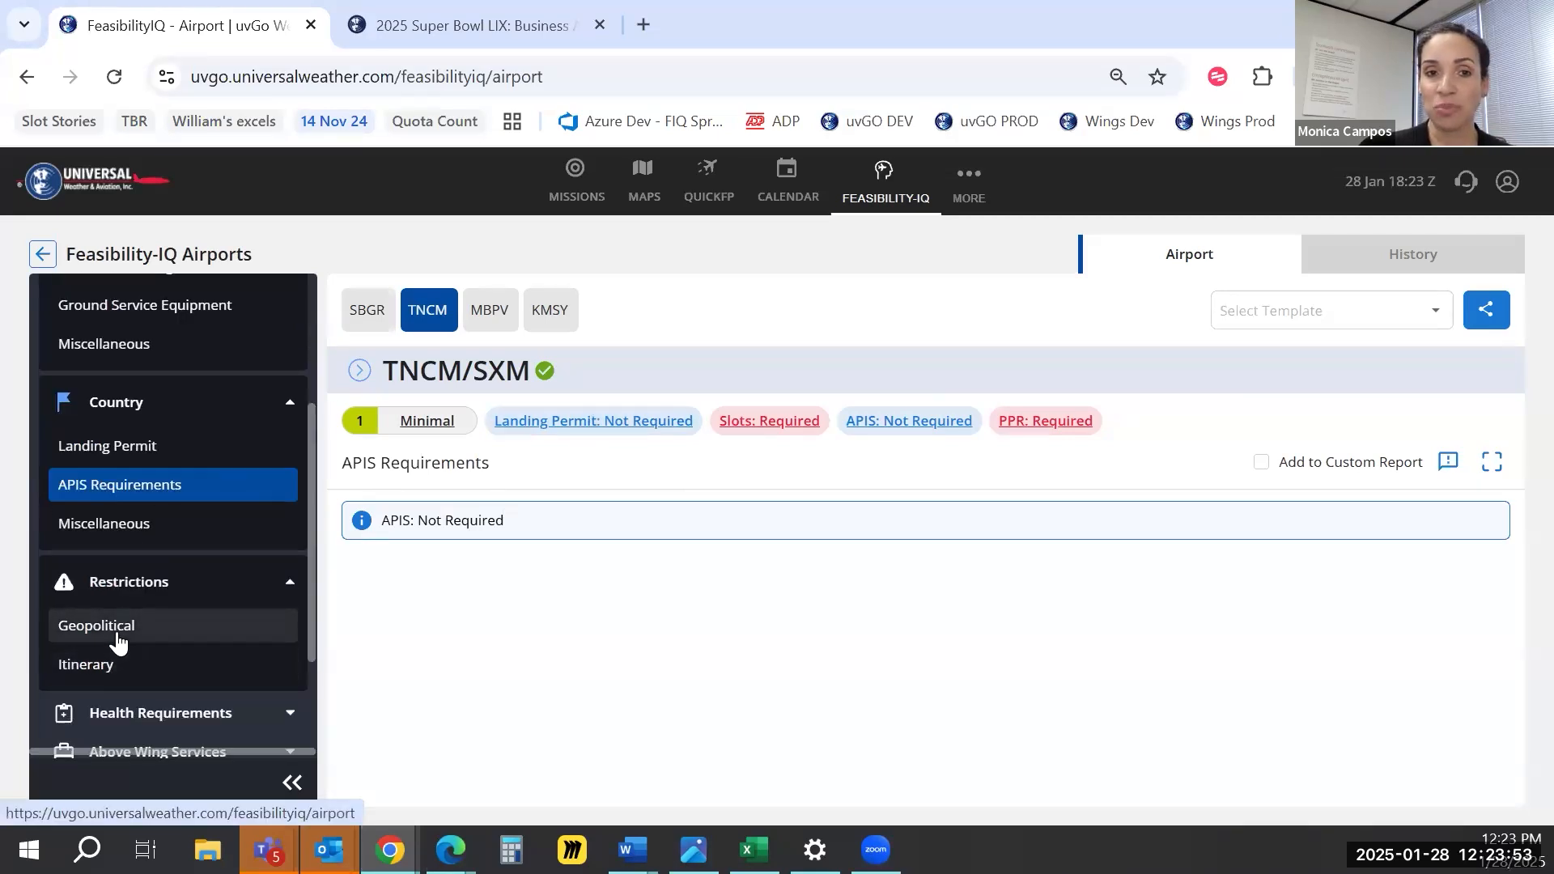
click(118, 642)
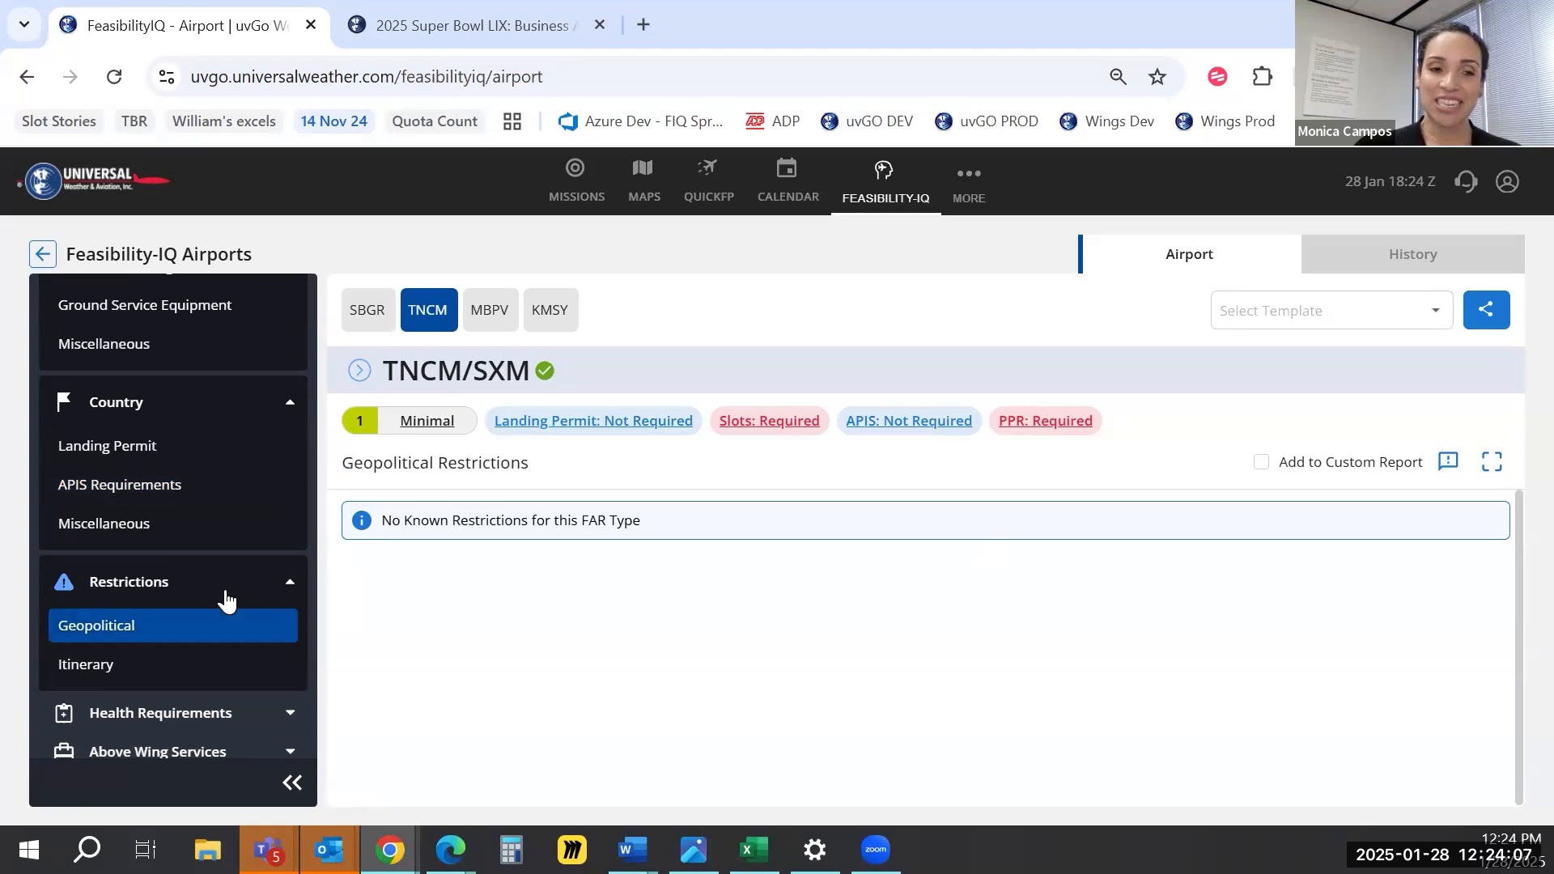
click(186, 665)
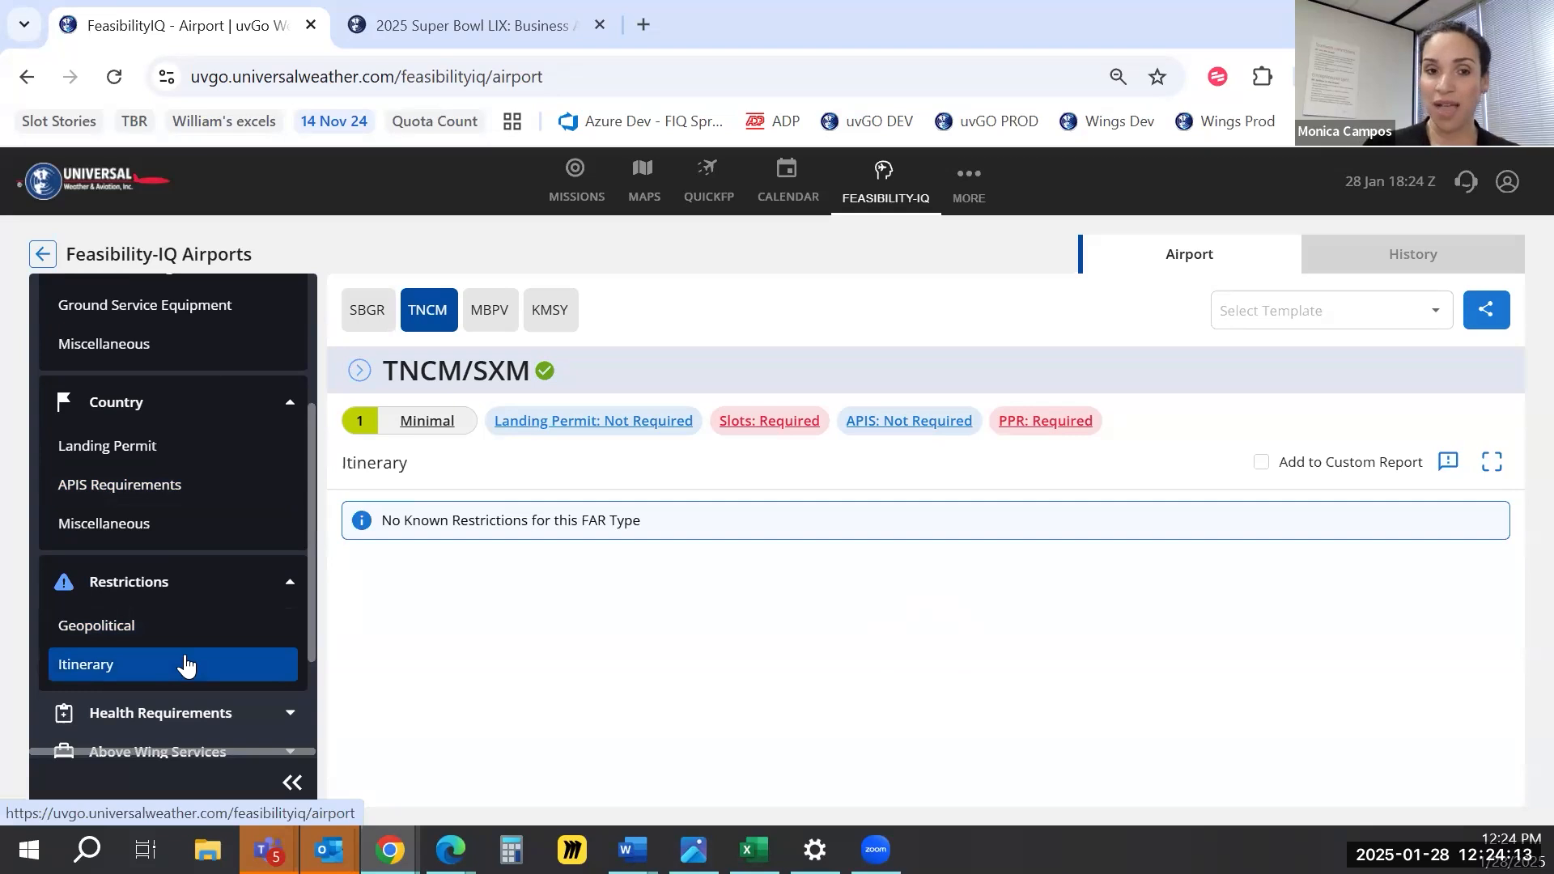
Show the hotels listed under TNCM's above wing services
scroll(186, 663, down, 3)
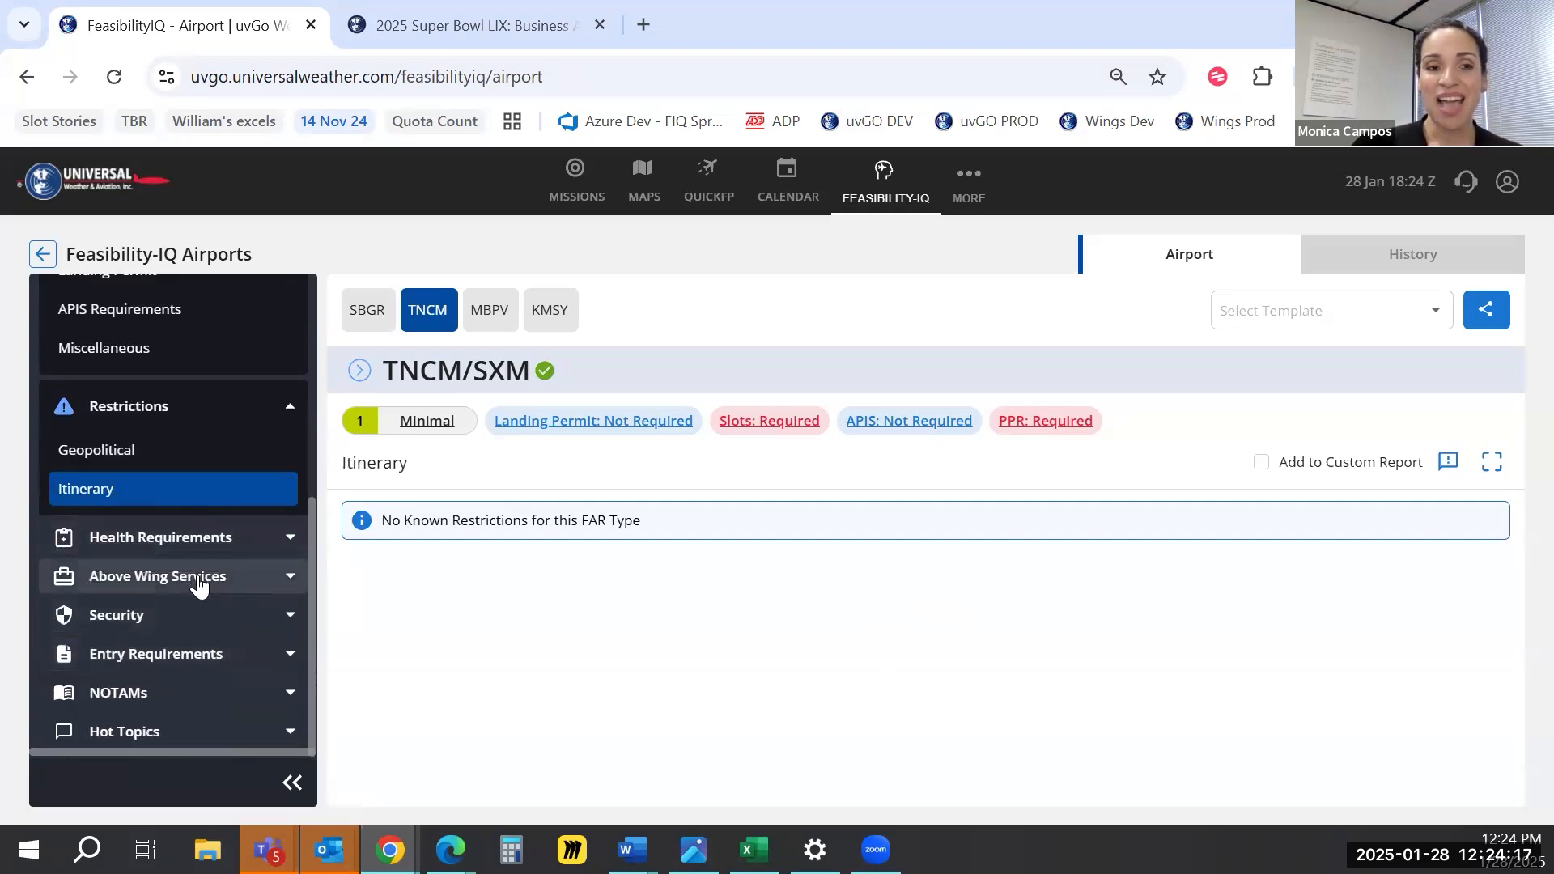
click(158, 575)
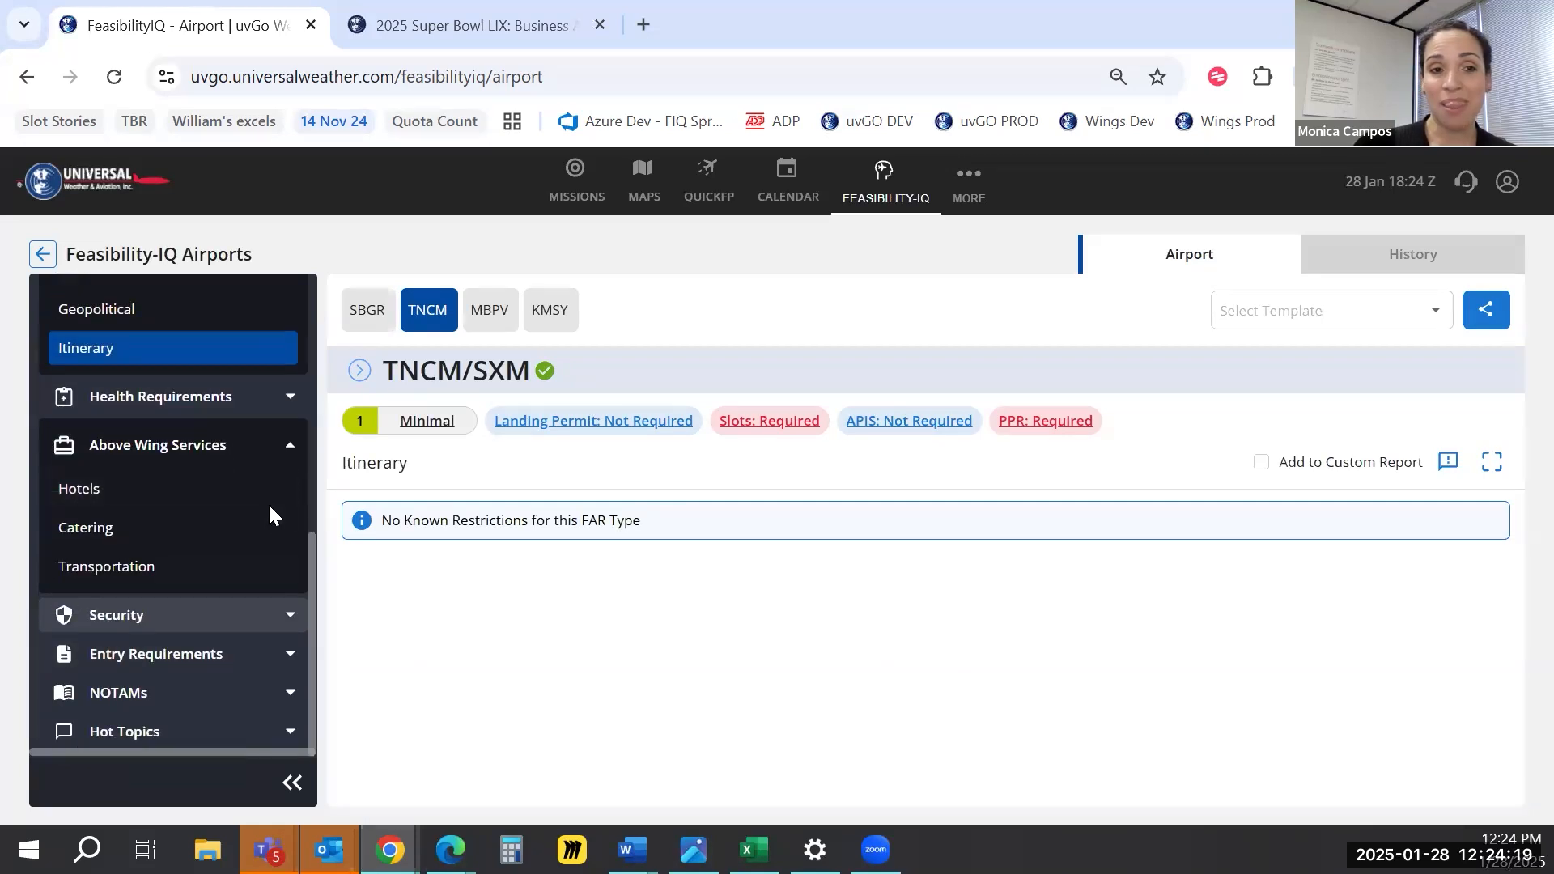
click(123, 488)
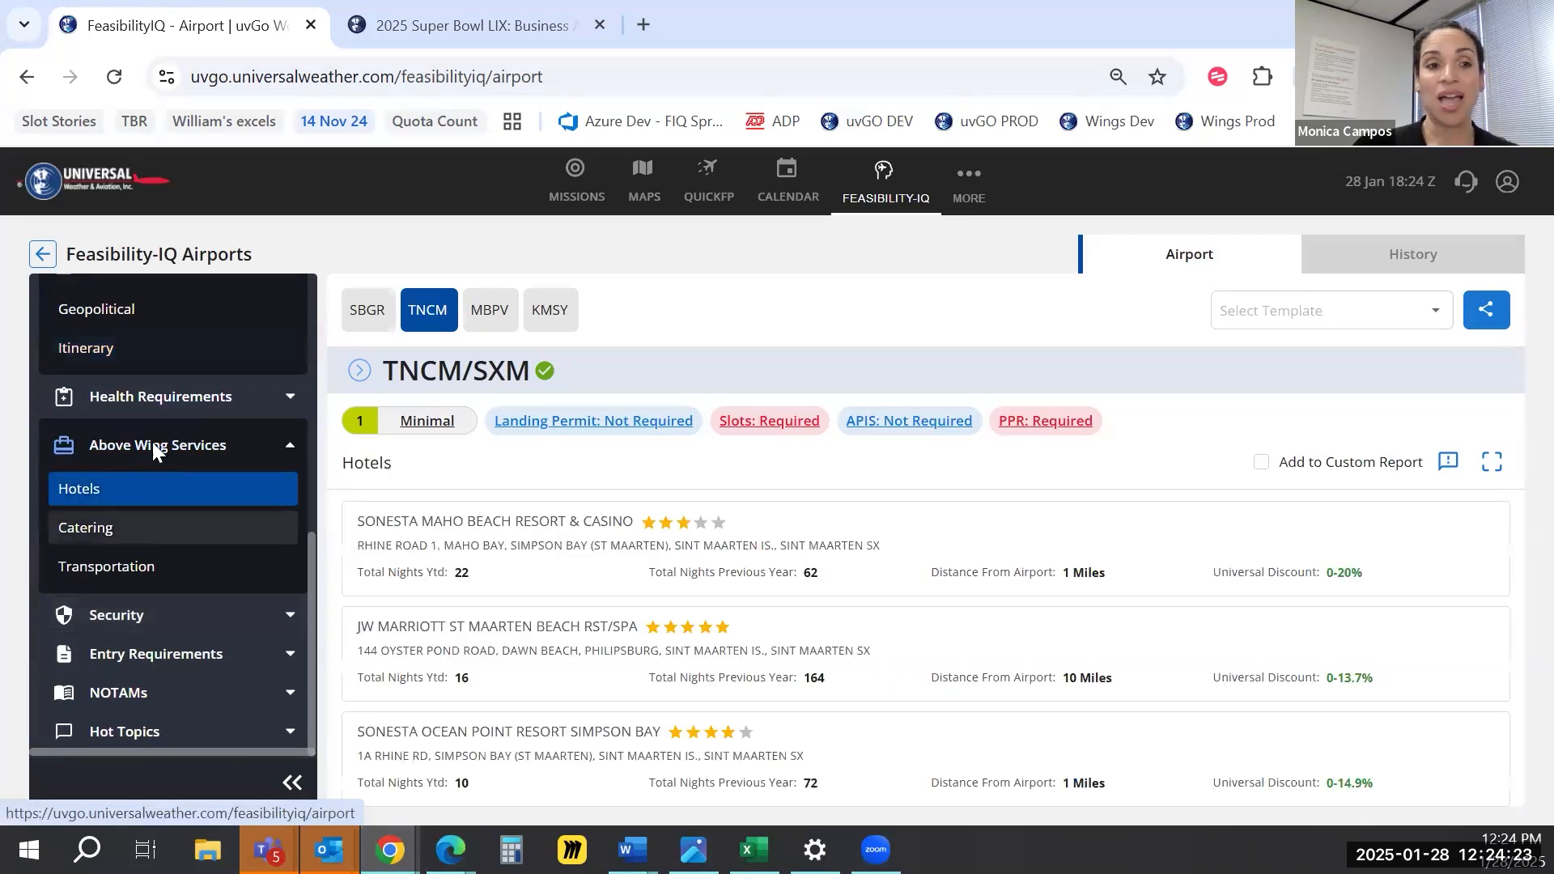
Review TNCM's health requirements overview and highlight the aircraft disinfection entry under Spray Requirements
click(141, 400)
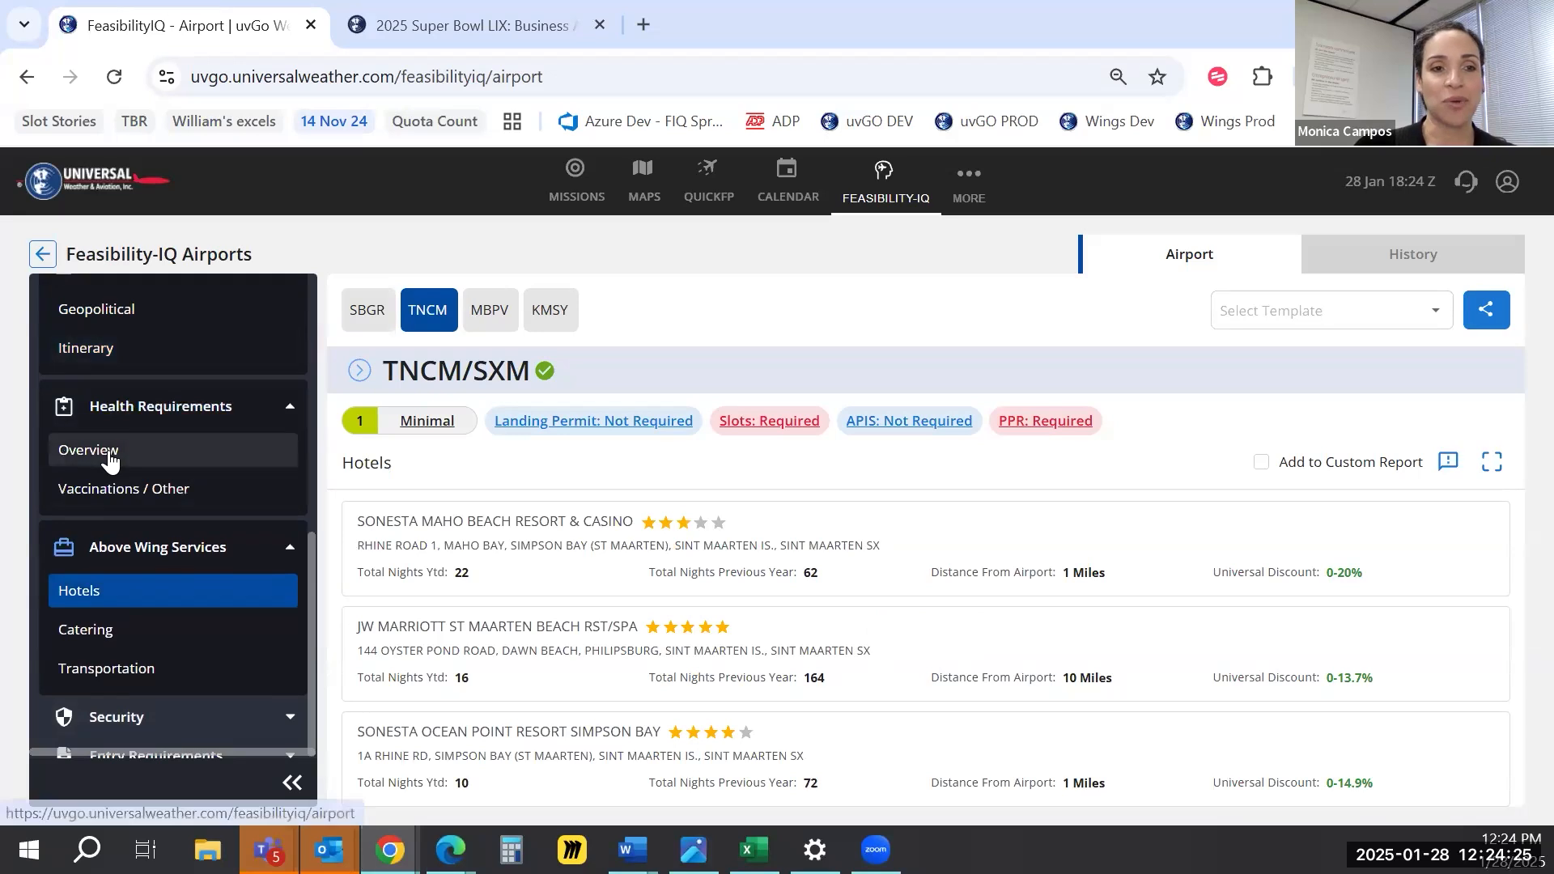
click(109, 452)
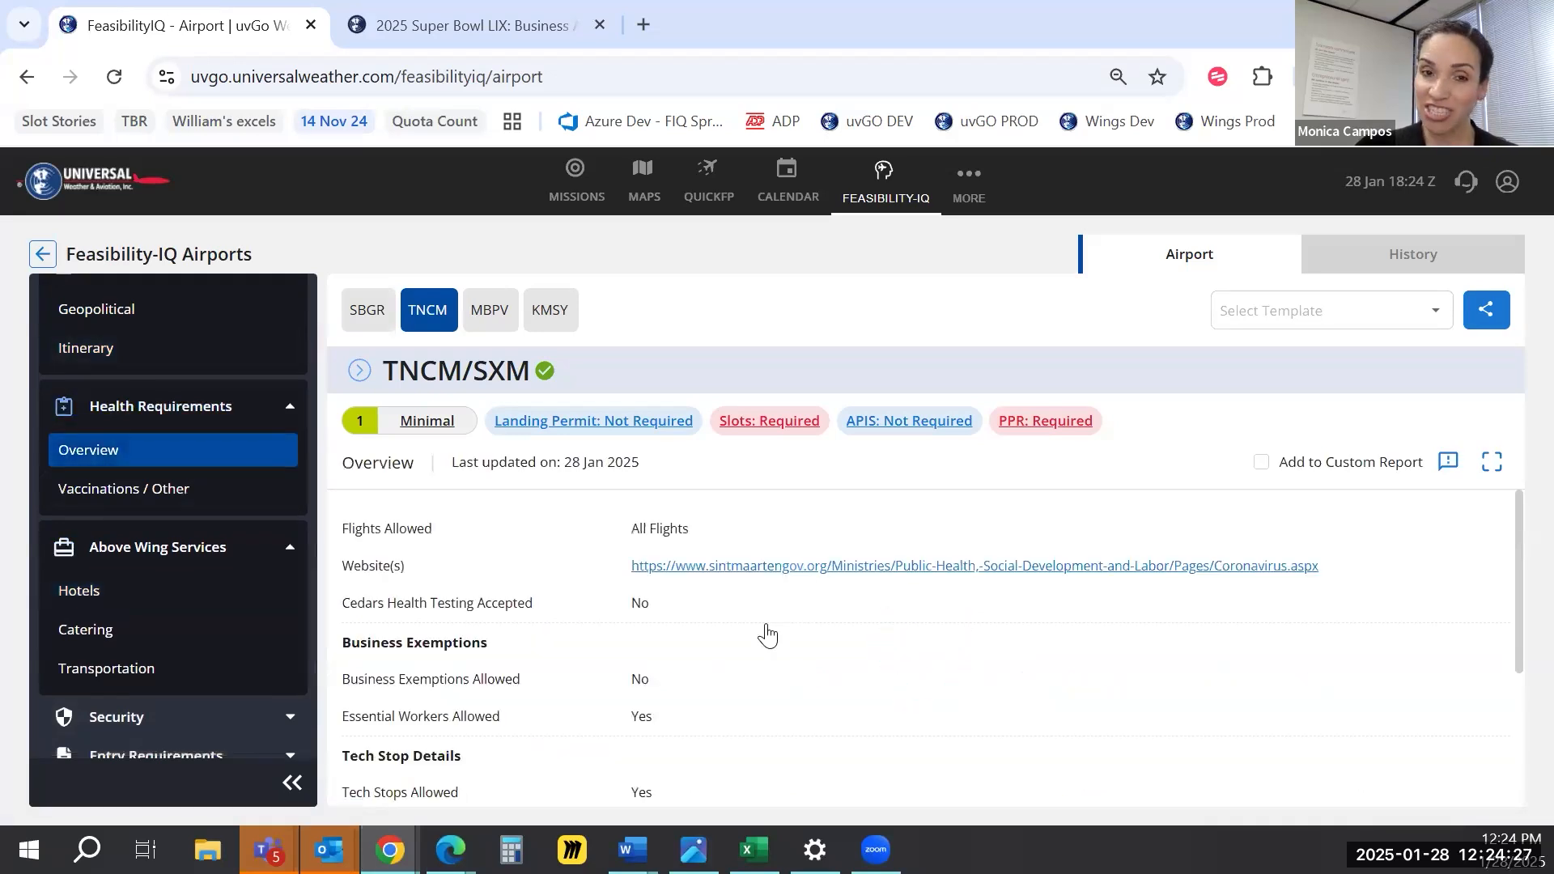
scroll(767, 635, down, 3)
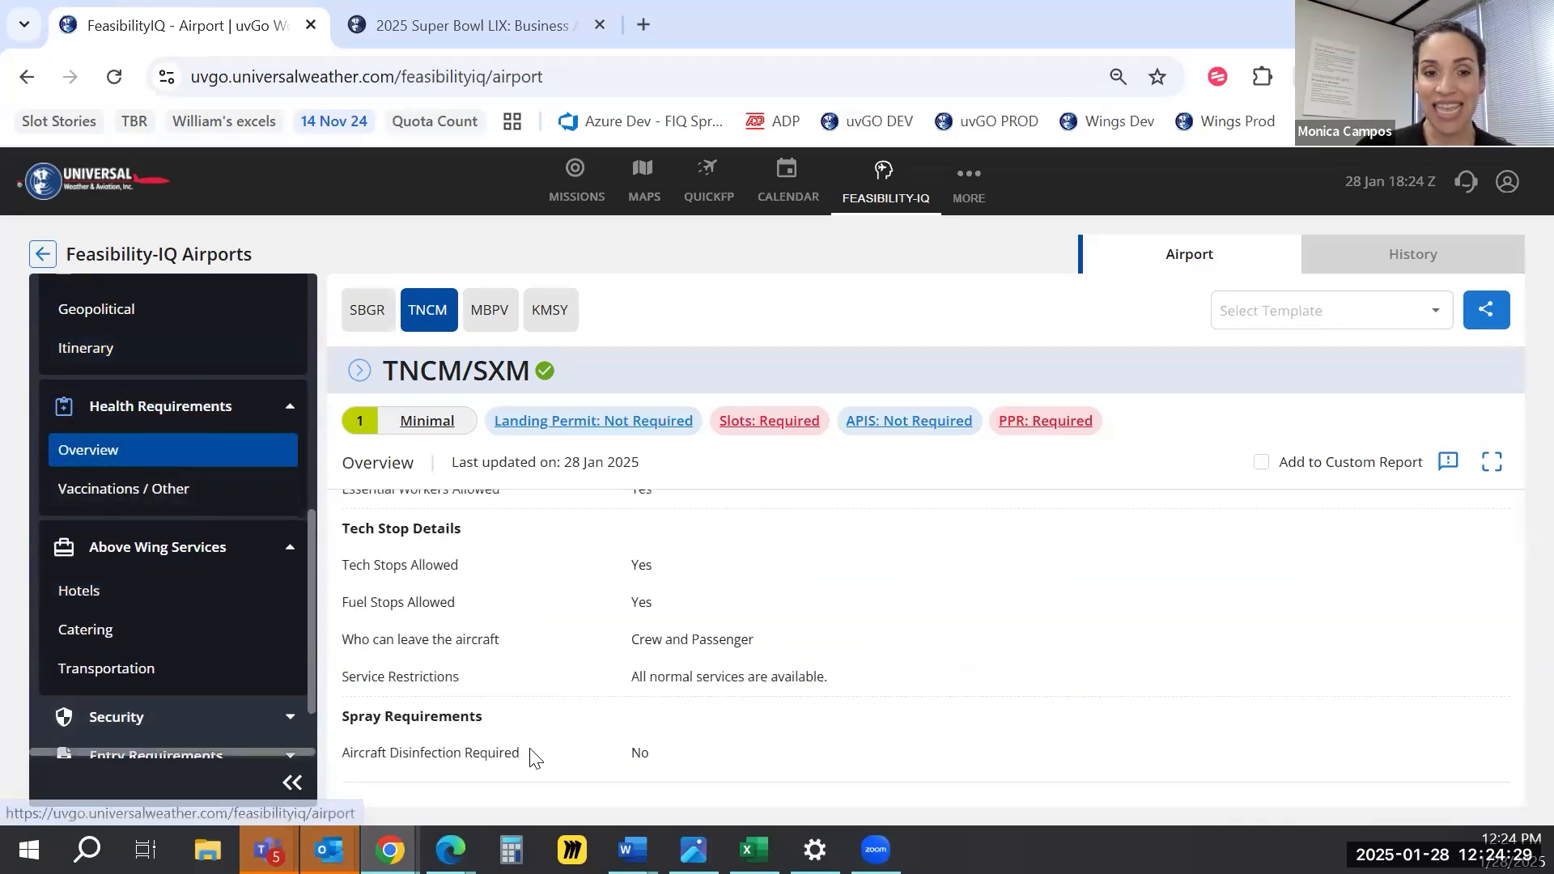
mouse_move(590, 738)
mouse_down()
mouse_move(445, 715)
mouse_move(332, 721)
mouse_up()
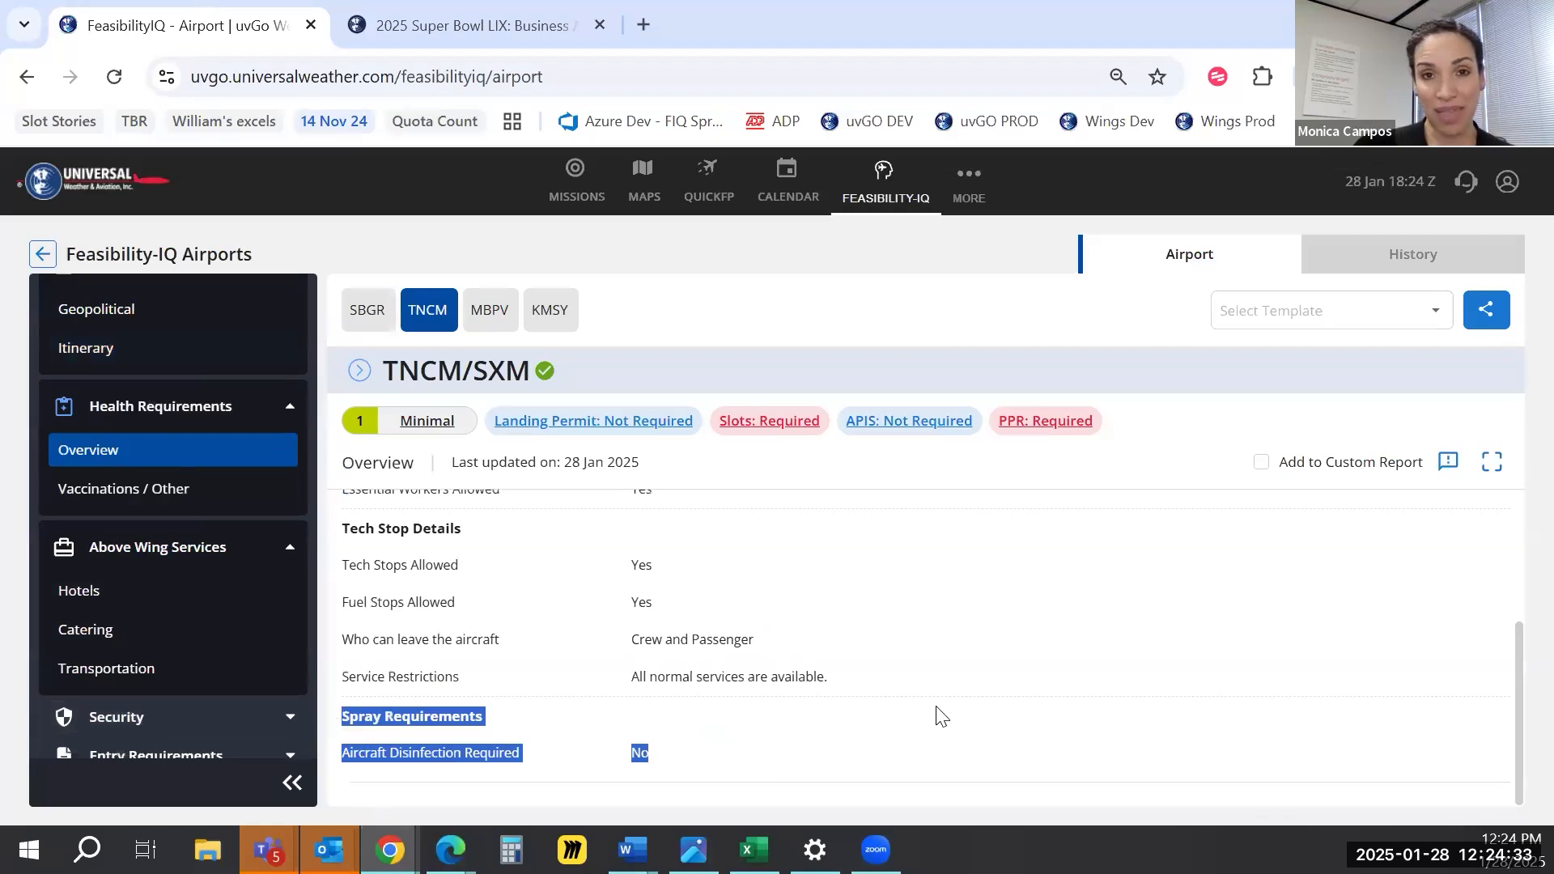
scroll(937, 716, up, 3)
scroll(936, 717, down, 3)
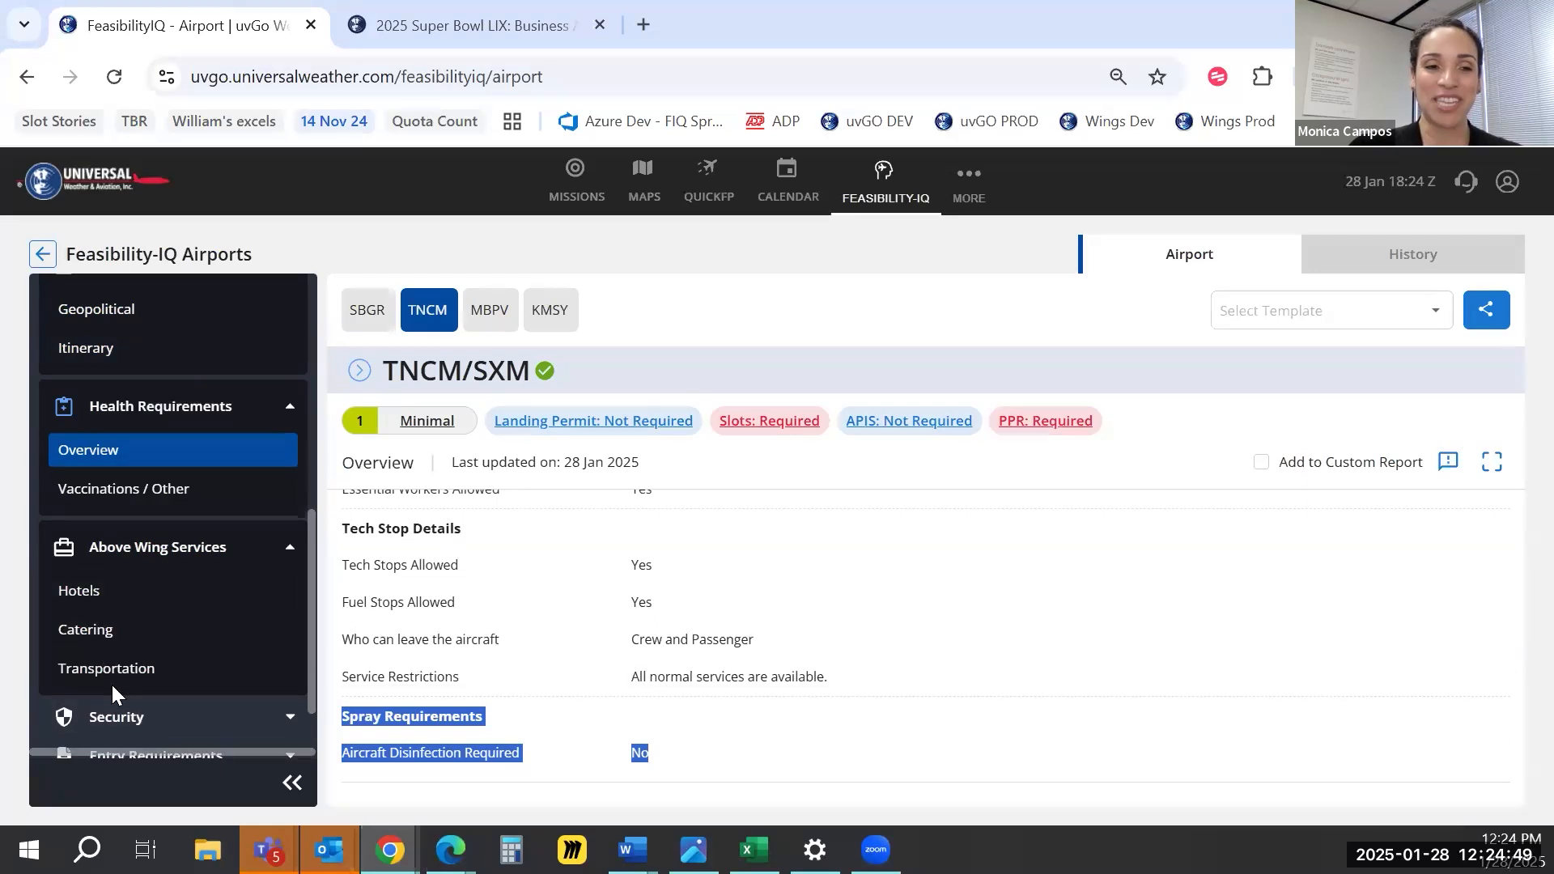
Check TNCM's city security ratings and SBGR's country security ratings
scroll(113, 696, down, 1)
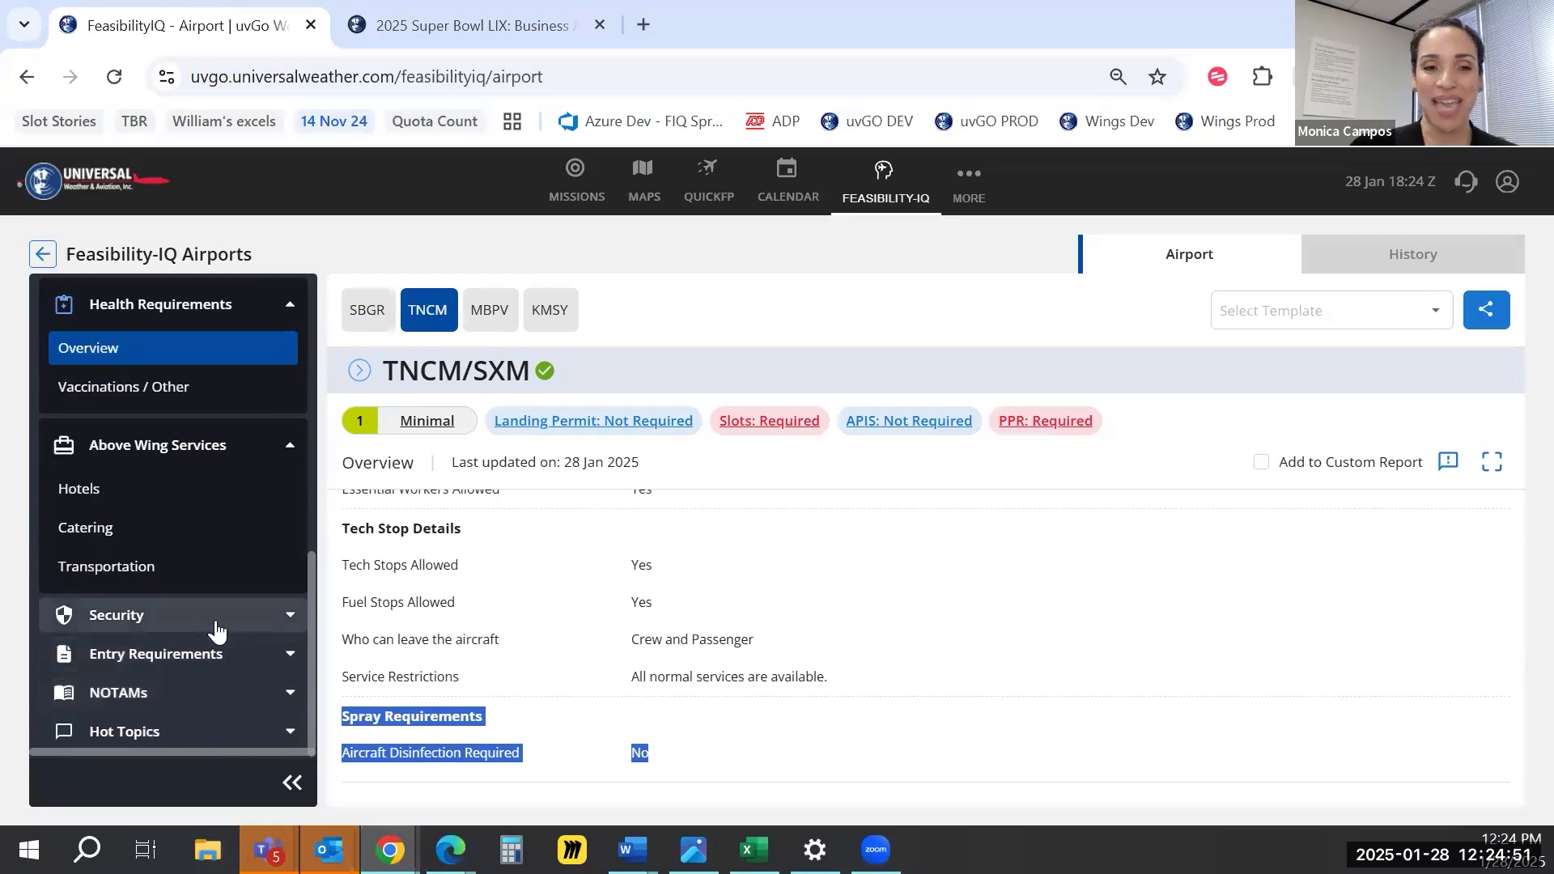
click(217, 629)
click(126, 670)
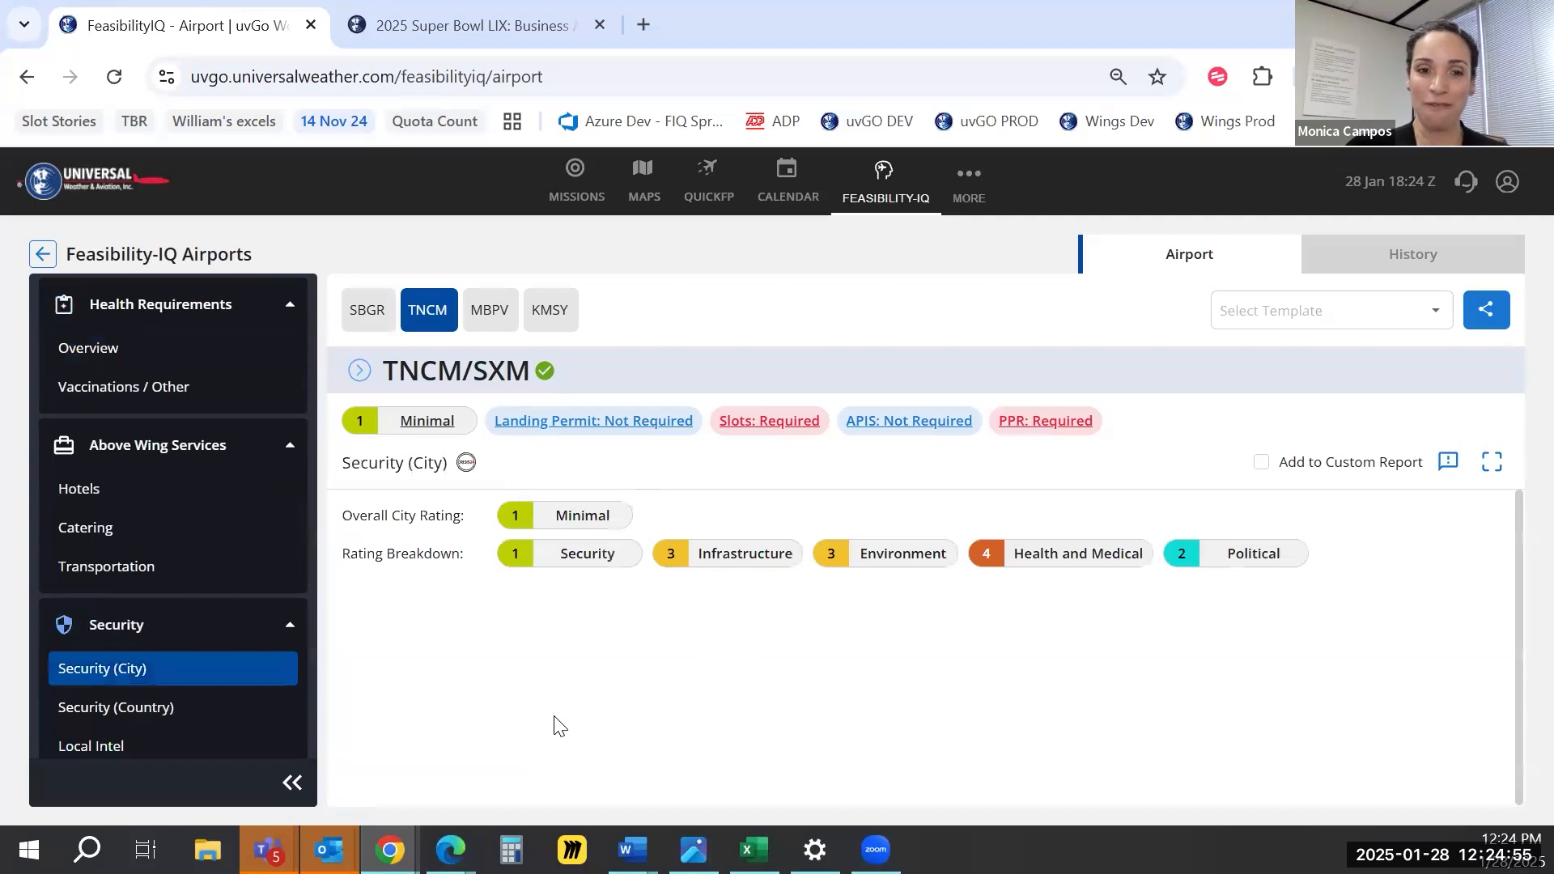
click(368, 315)
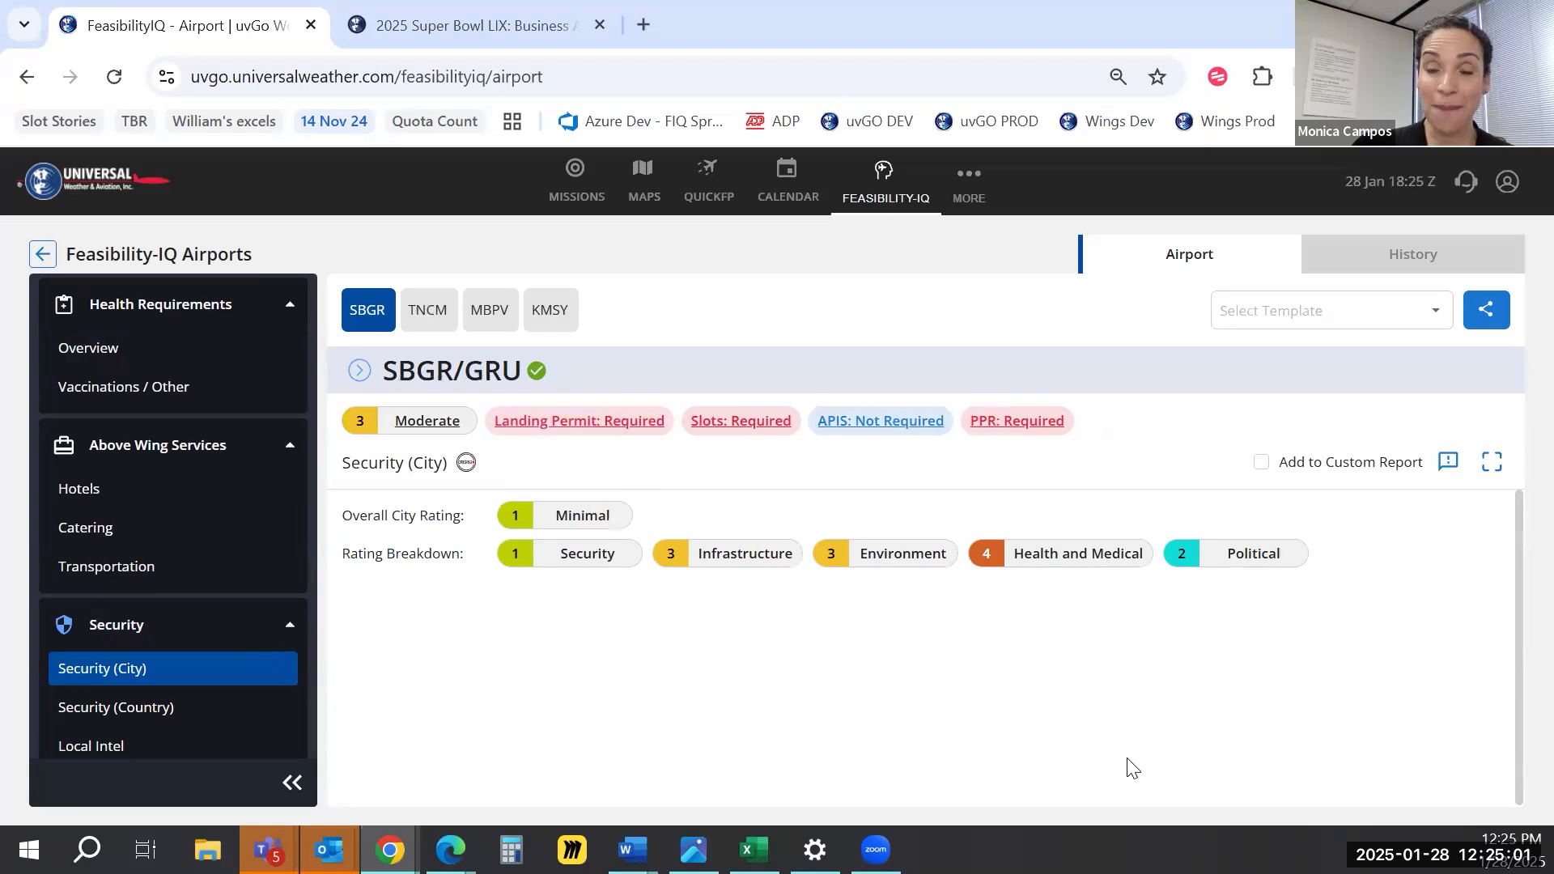
click(166, 709)
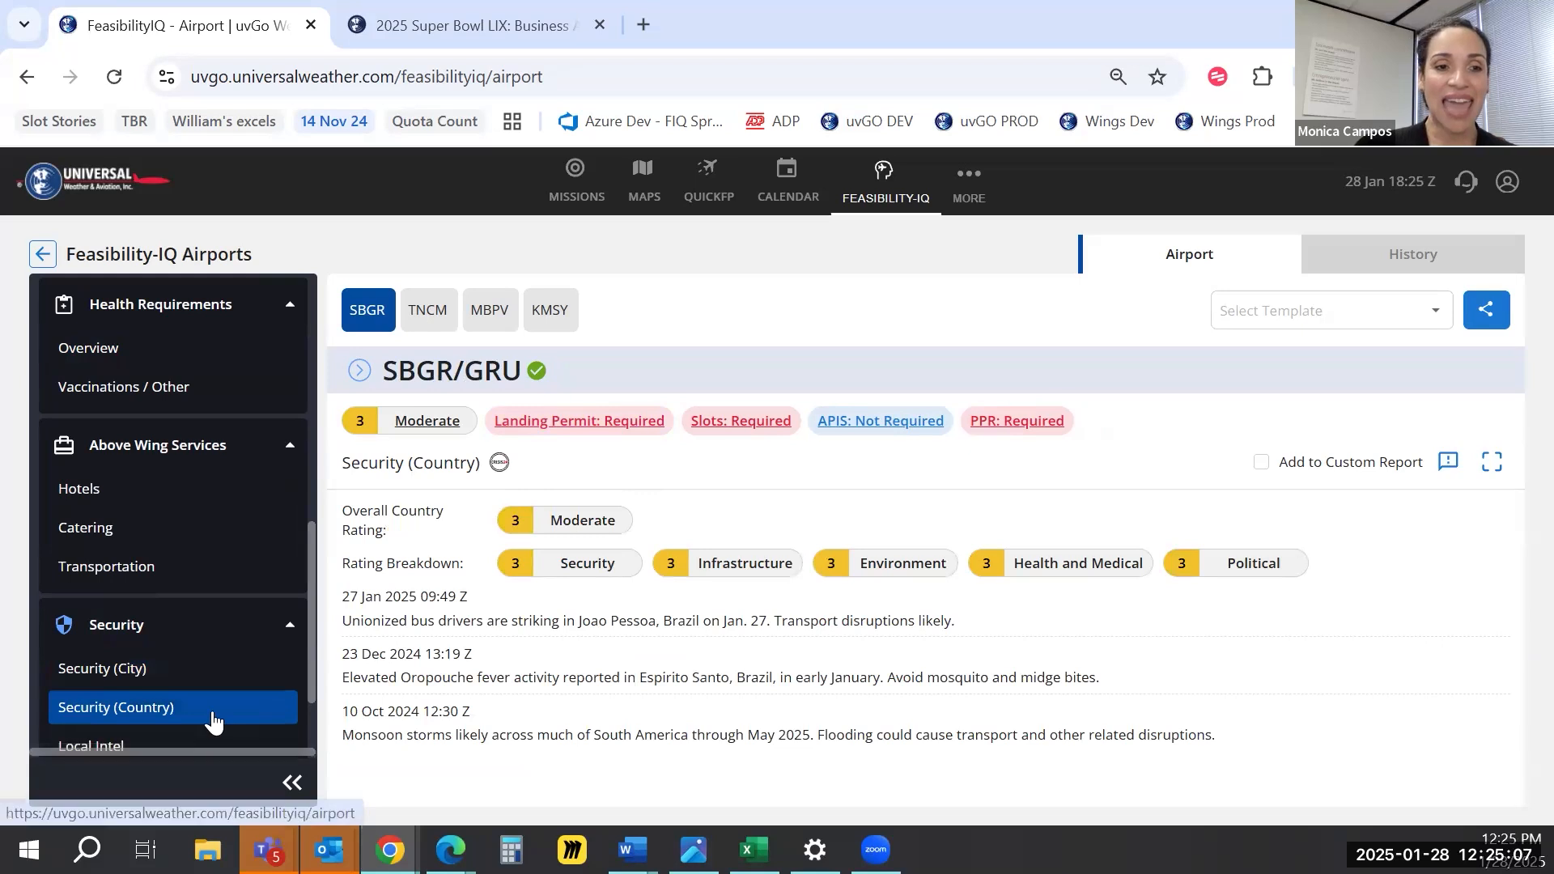
Review the emergency contacts, embassies and consulates in SBGR's legal local intel, highlighting the emergency numbers
scroll(160, 725, down, 2)
click(162, 624)
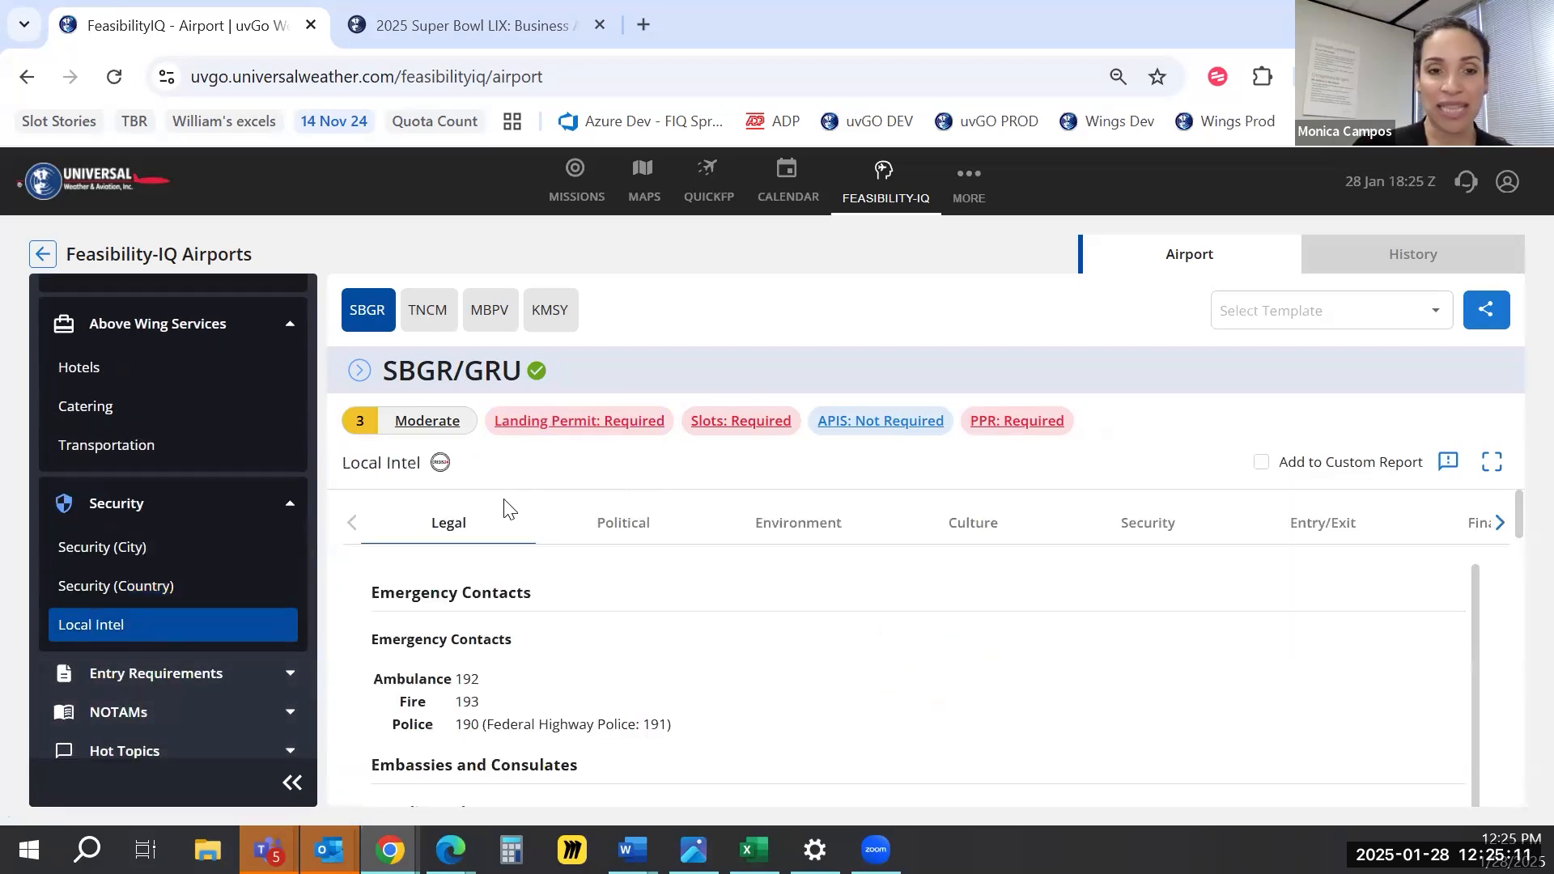
drag(457, 680, 492, 724)
scroll(846, 731, down, 4)
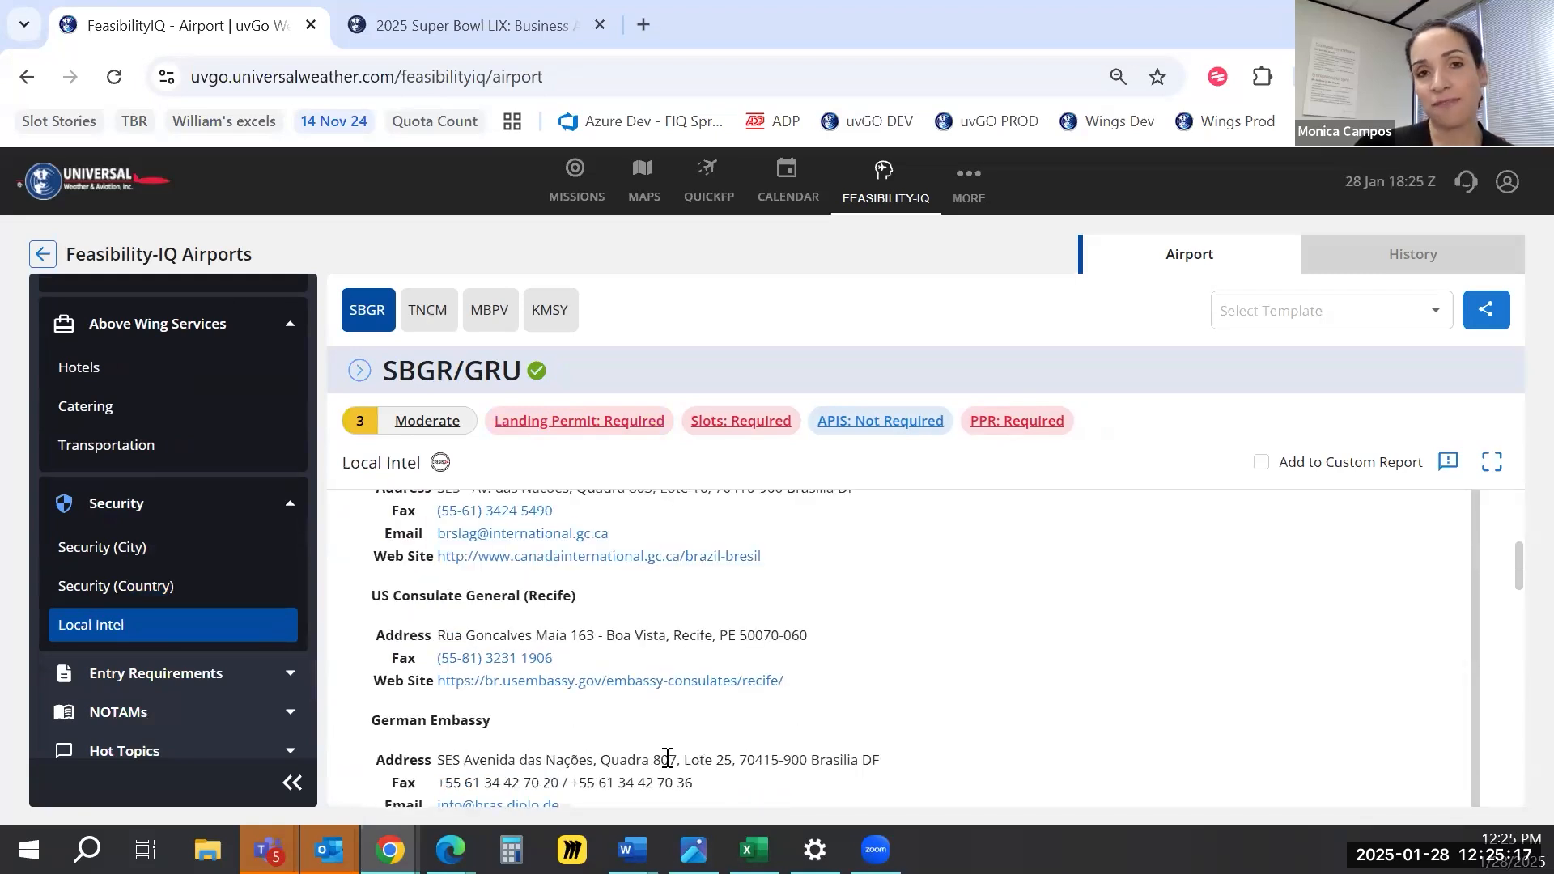
scroll(667, 757, up, 1)
scroll(667, 758, down, 4)
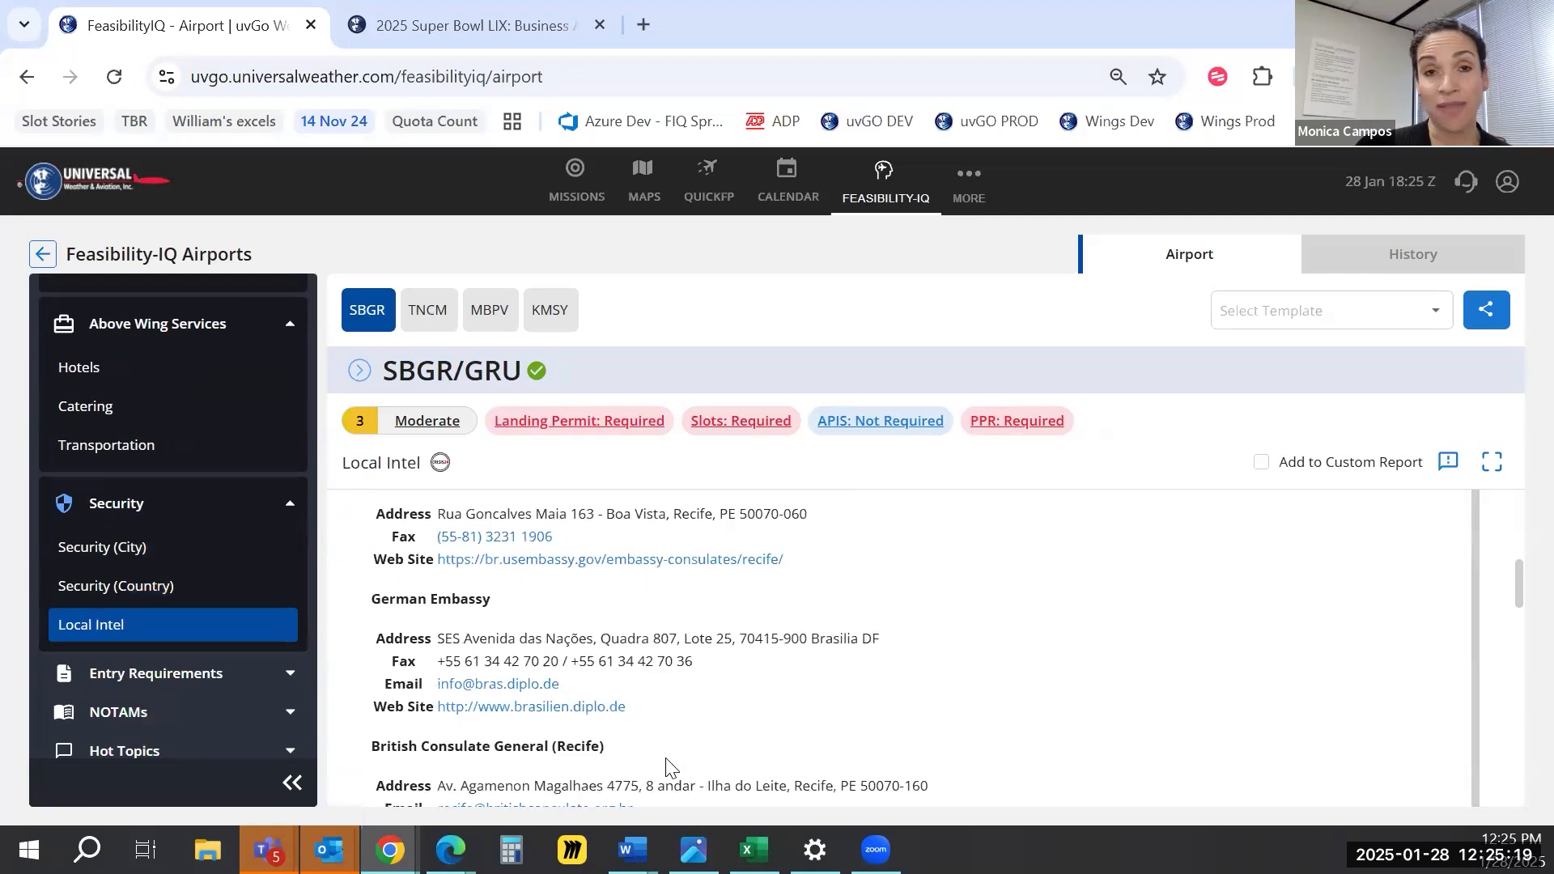
scroll(667, 766, down, 1)
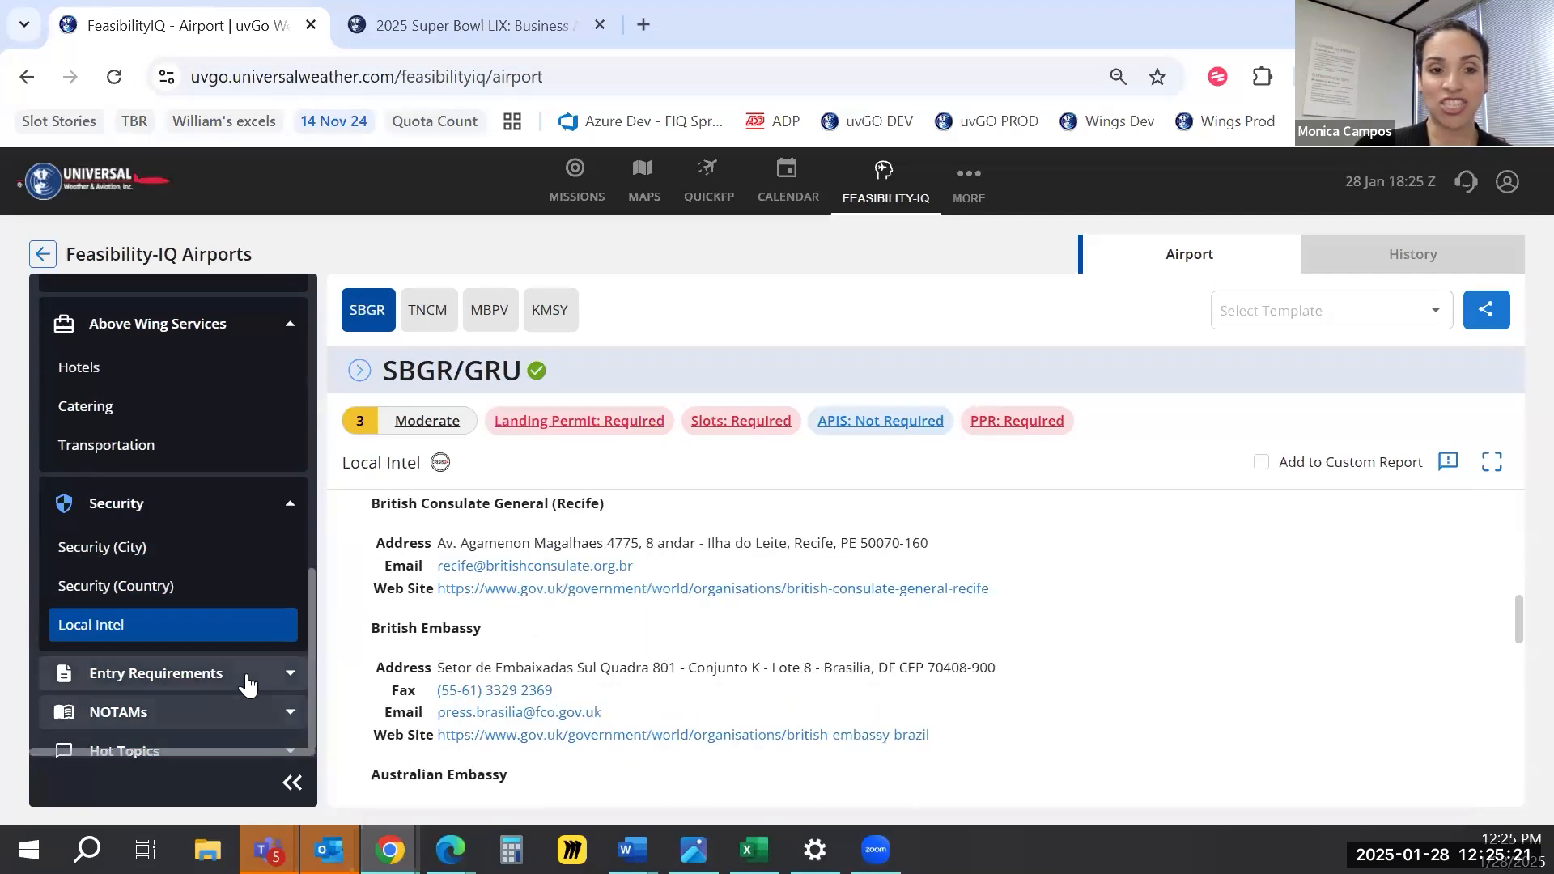
Open SBGR's crew entry requirements and return to the airport search page
click(272, 683)
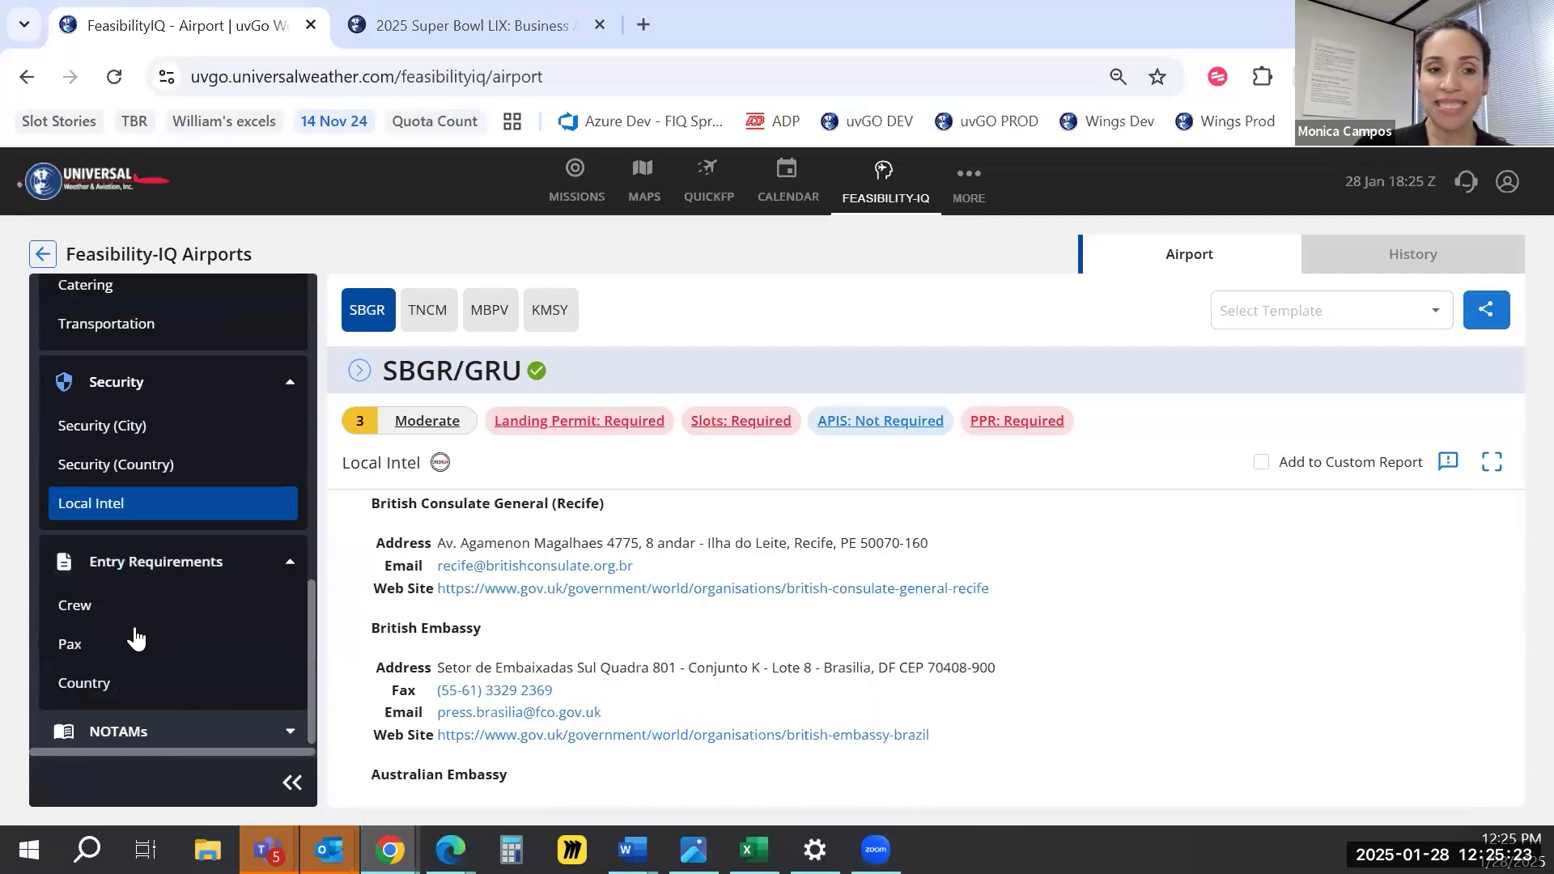
click(175, 615)
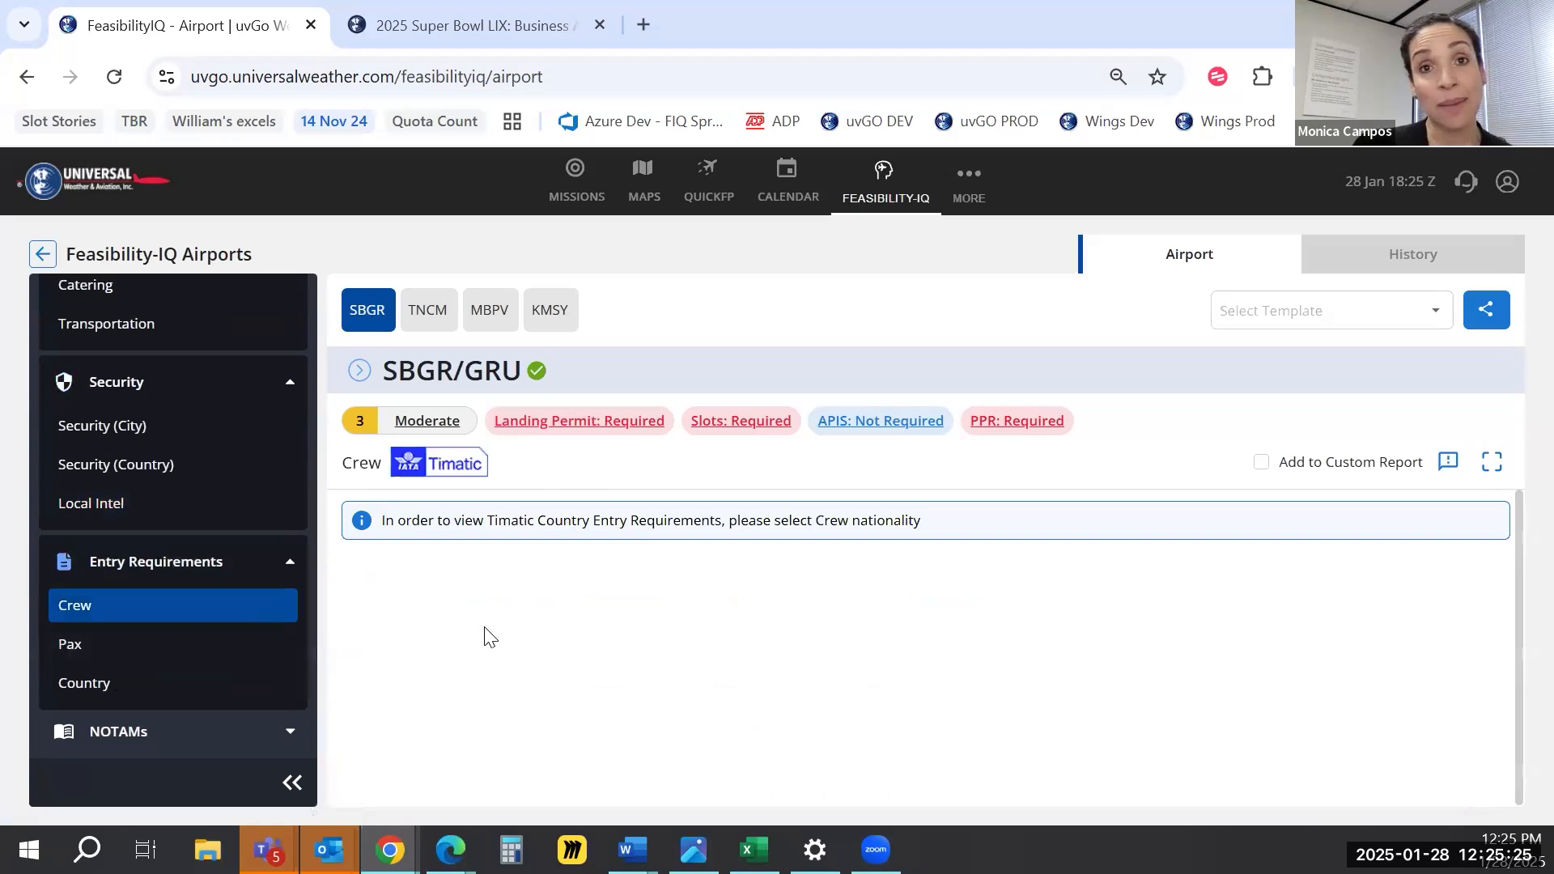
click(42, 254)
Enter US as both the crew and the passenger nationality in SBGR's person entry requirements
scroll(338, 497, down, 3)
click(184, 513)
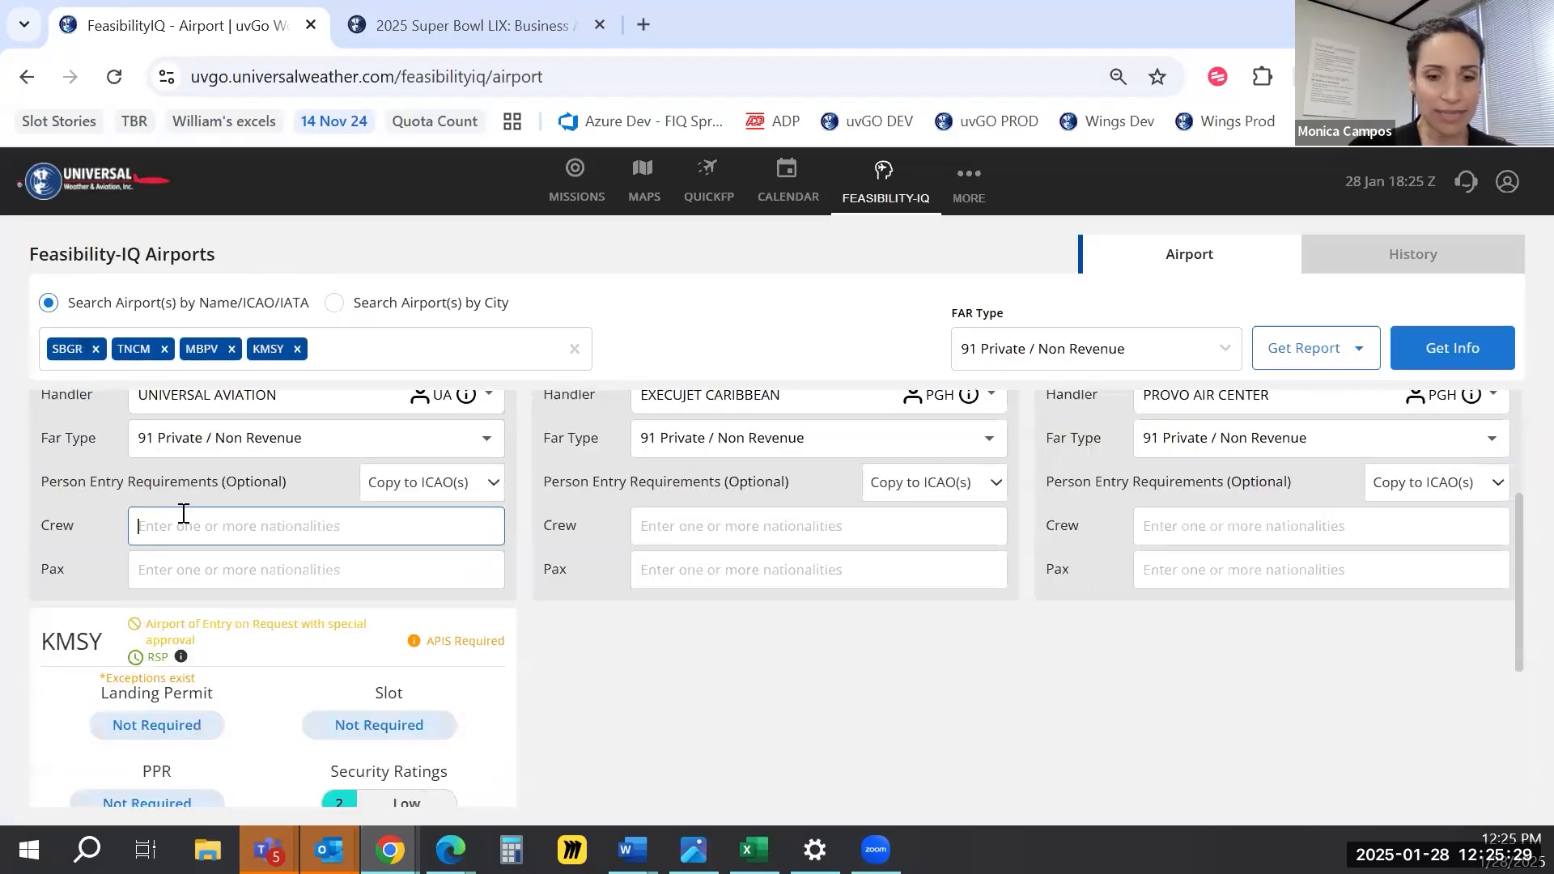
text(US)
key(Return)
key(Tab)
text(US)
key(Return)
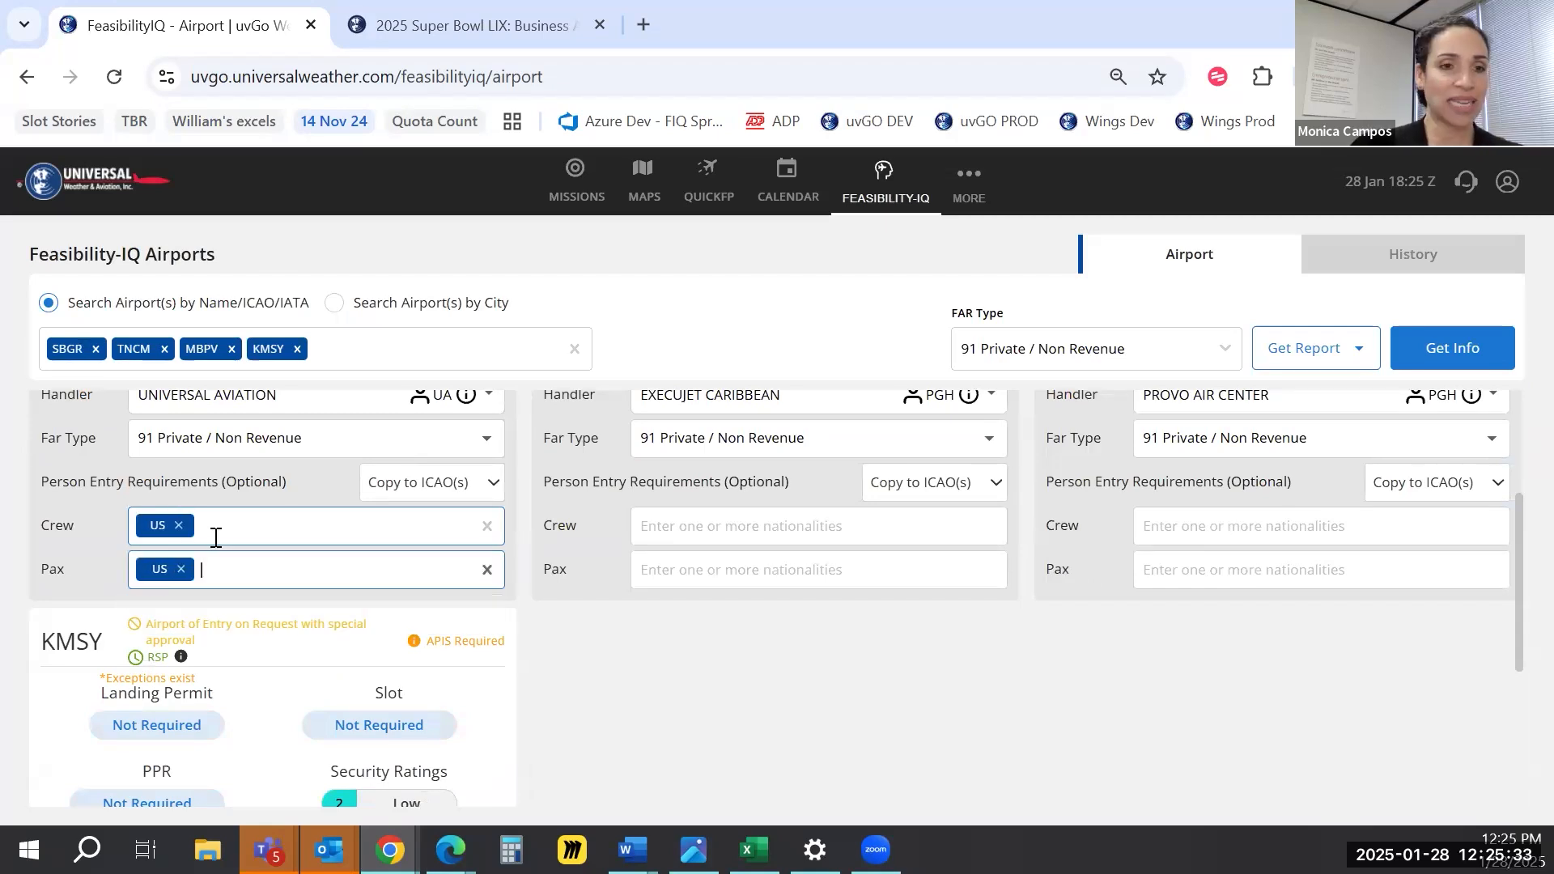
Add Canada to SBGR's crew nationalities
scroll(411, 517, up, 2)
click(490, 514)
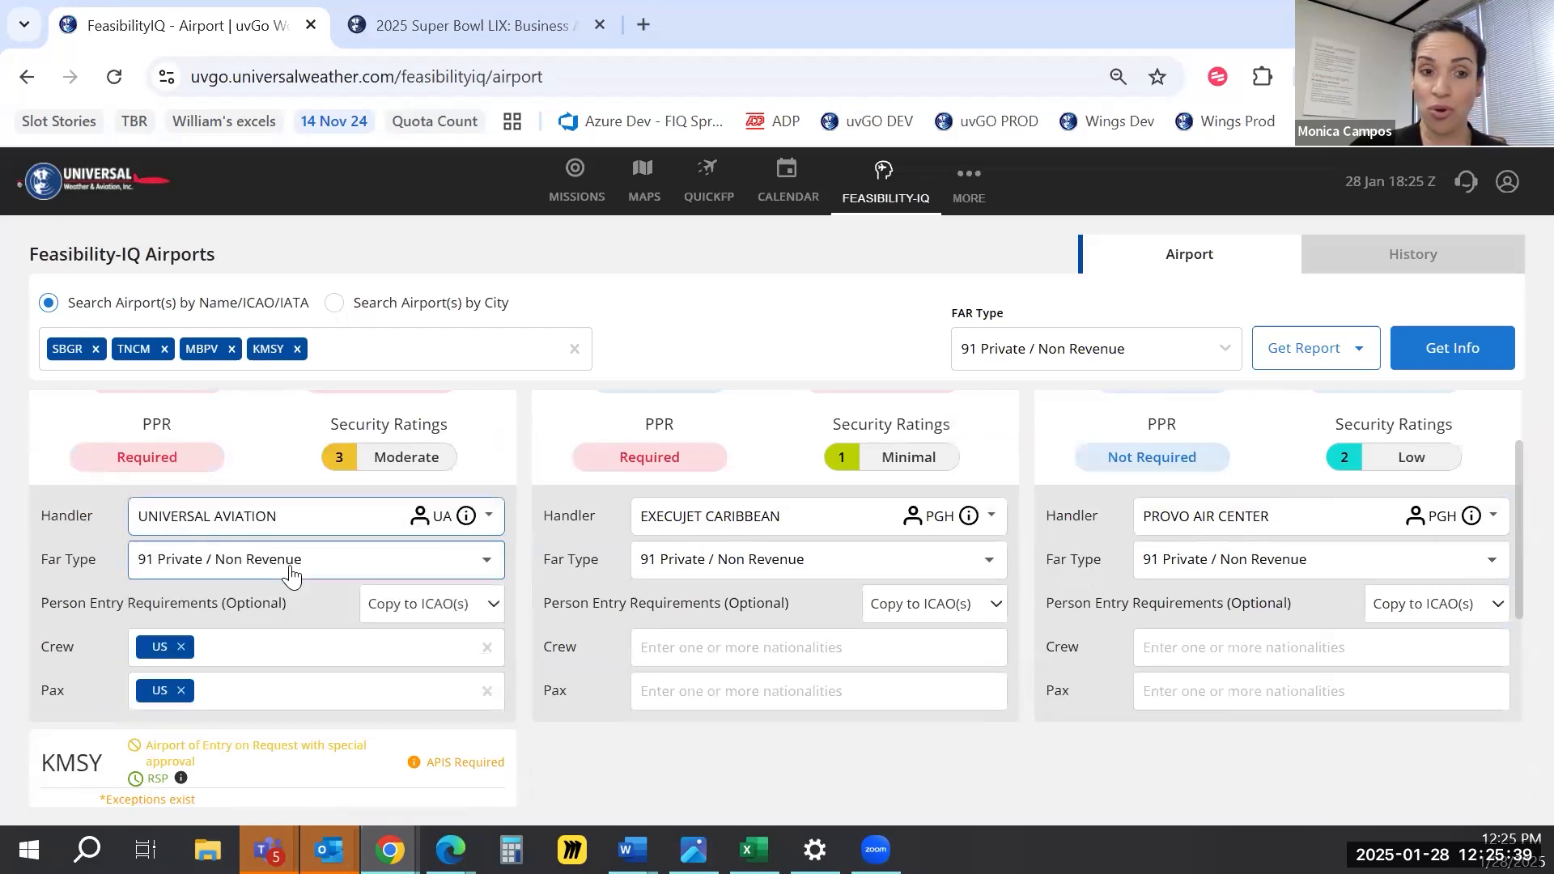
click(292, 576)
click(203, 648)
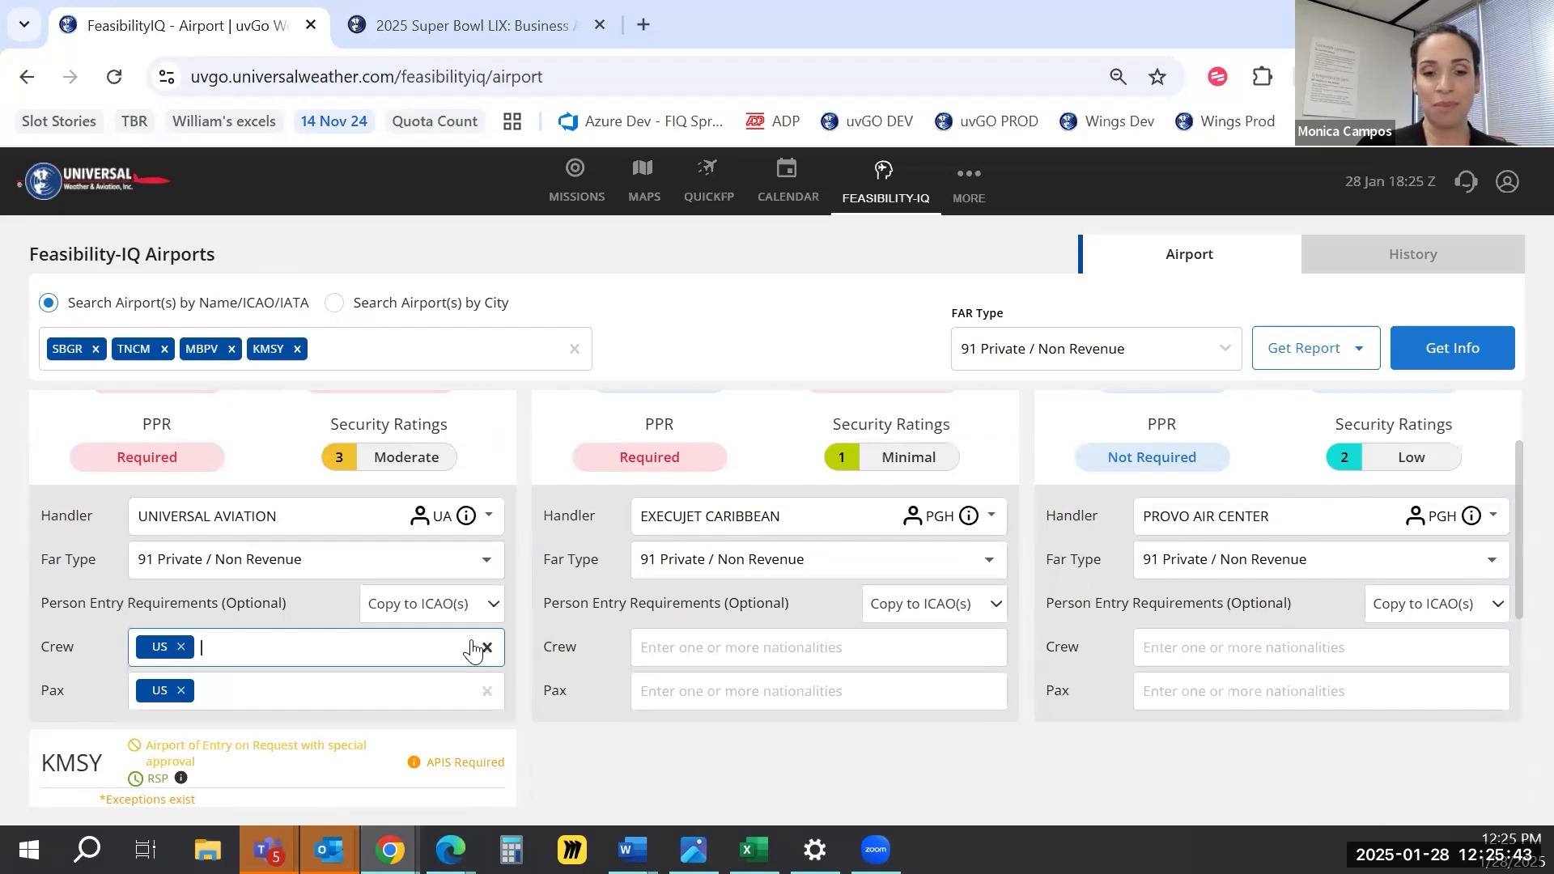
text(cana)
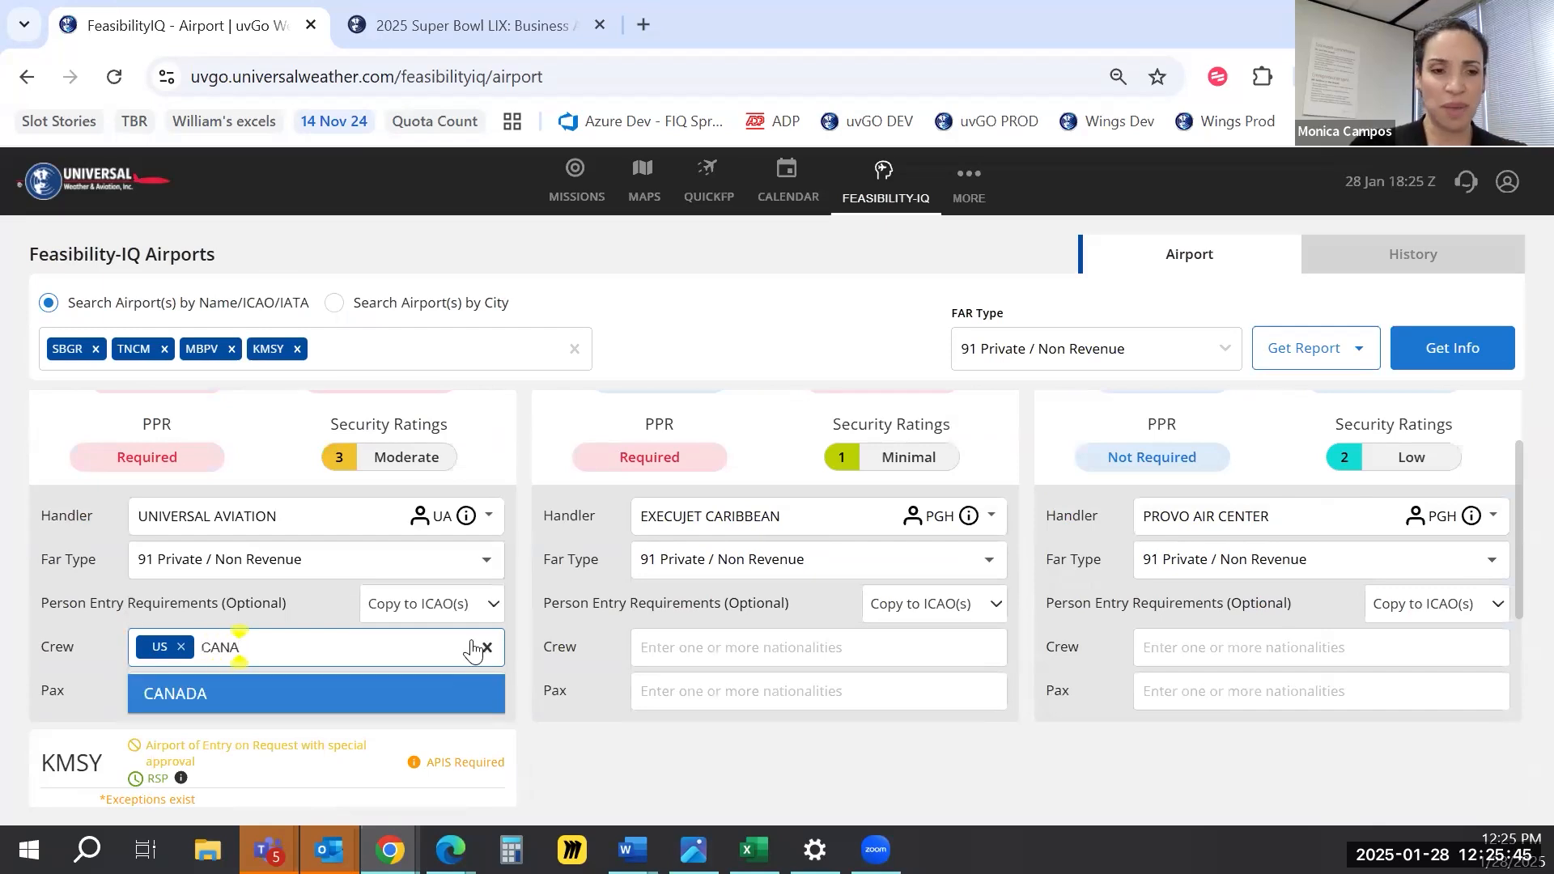
key(Return)
Add Mexico to SBGR's passenger nationalities
click(243, 698)
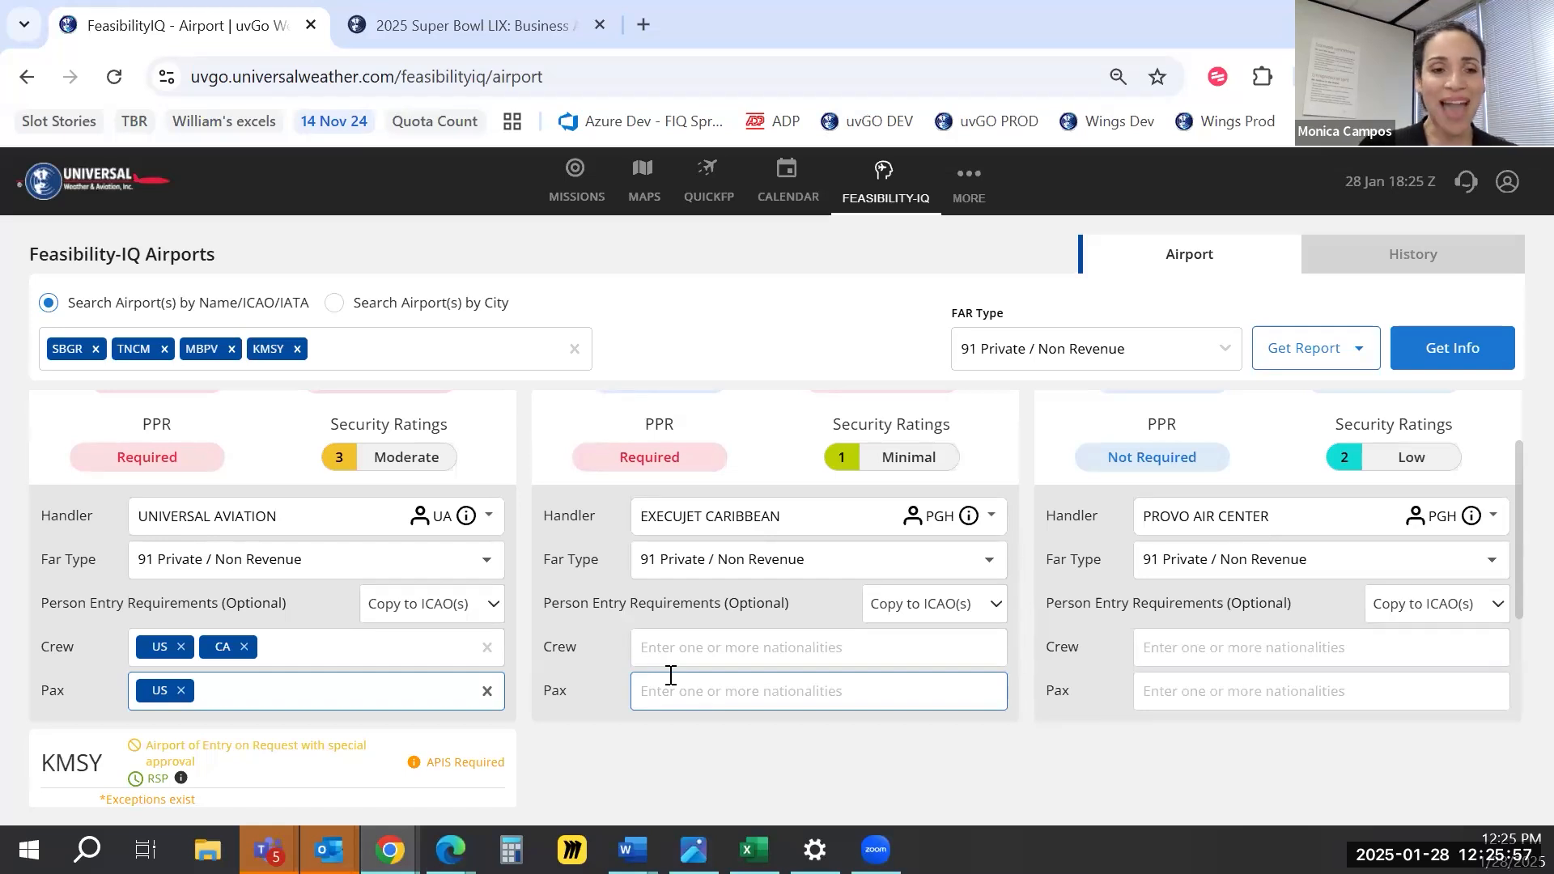
text(M)
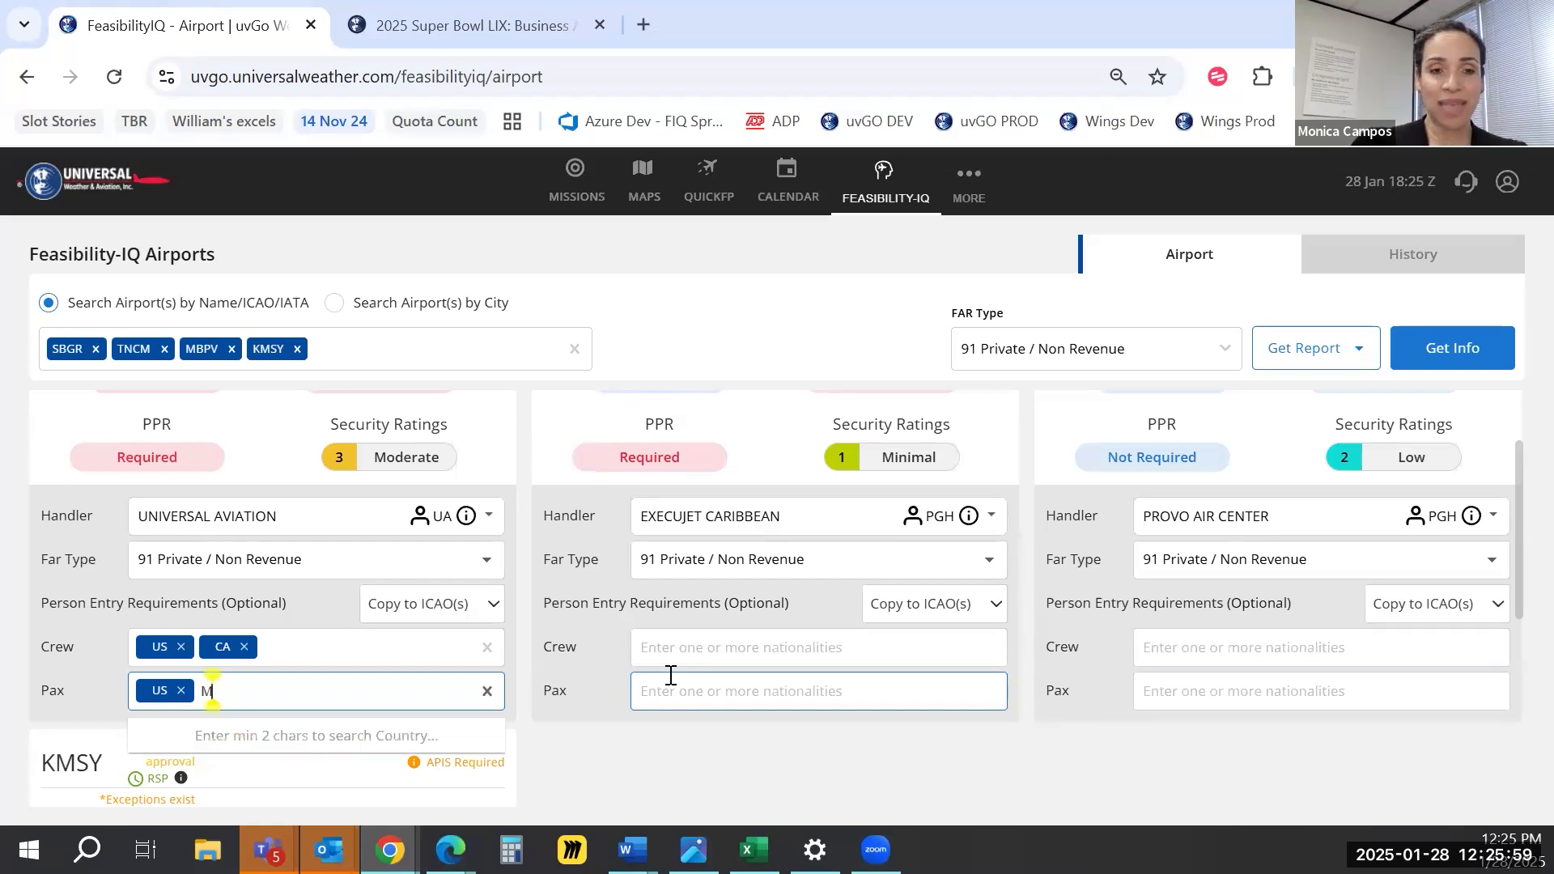
text(X)
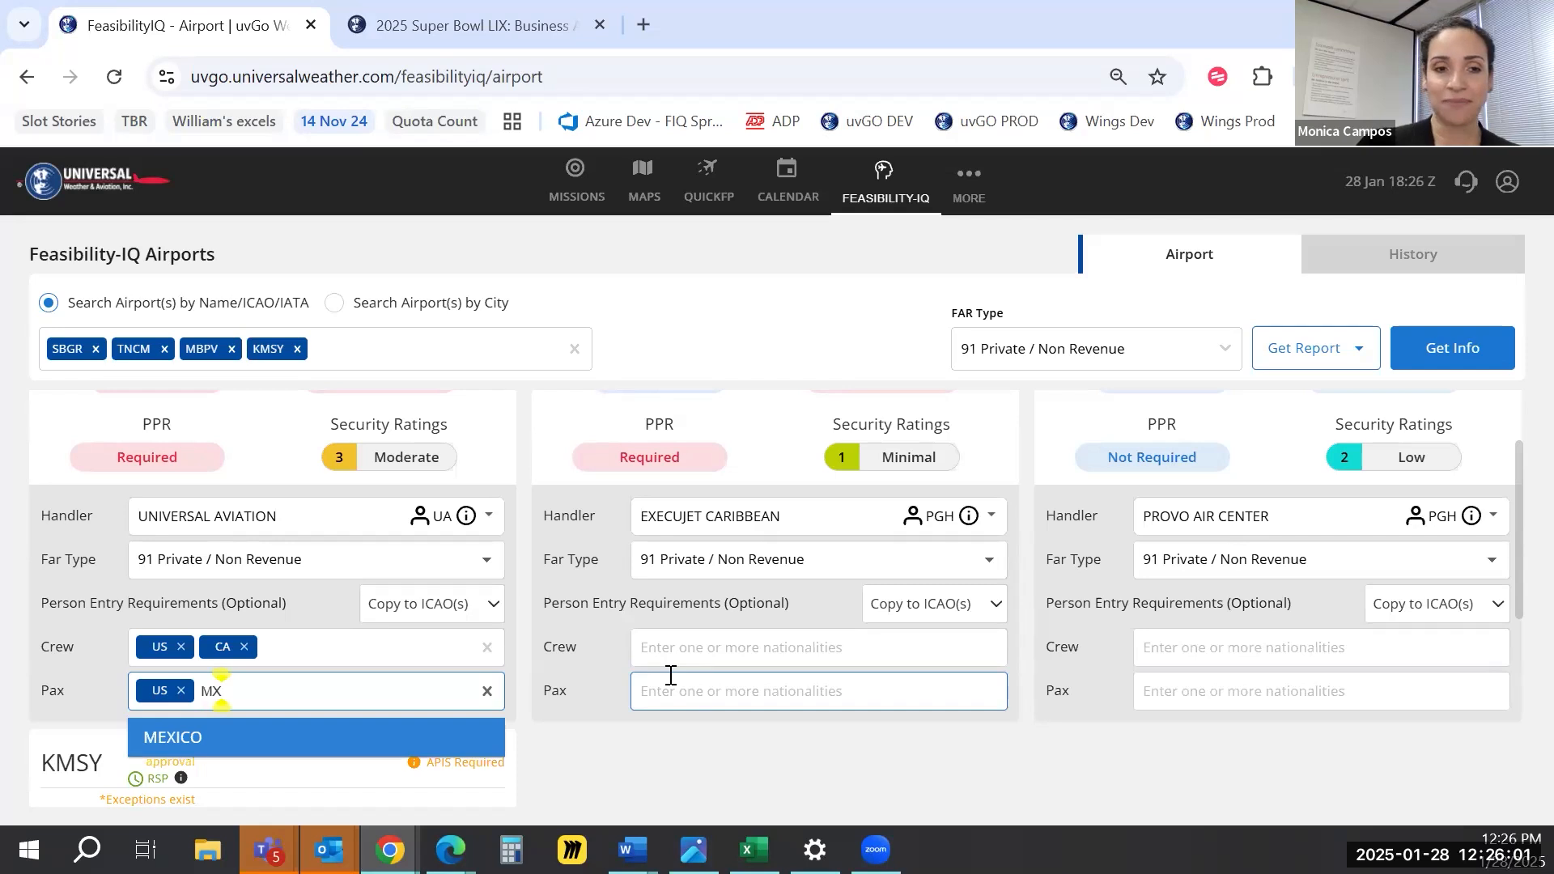
key(Return)
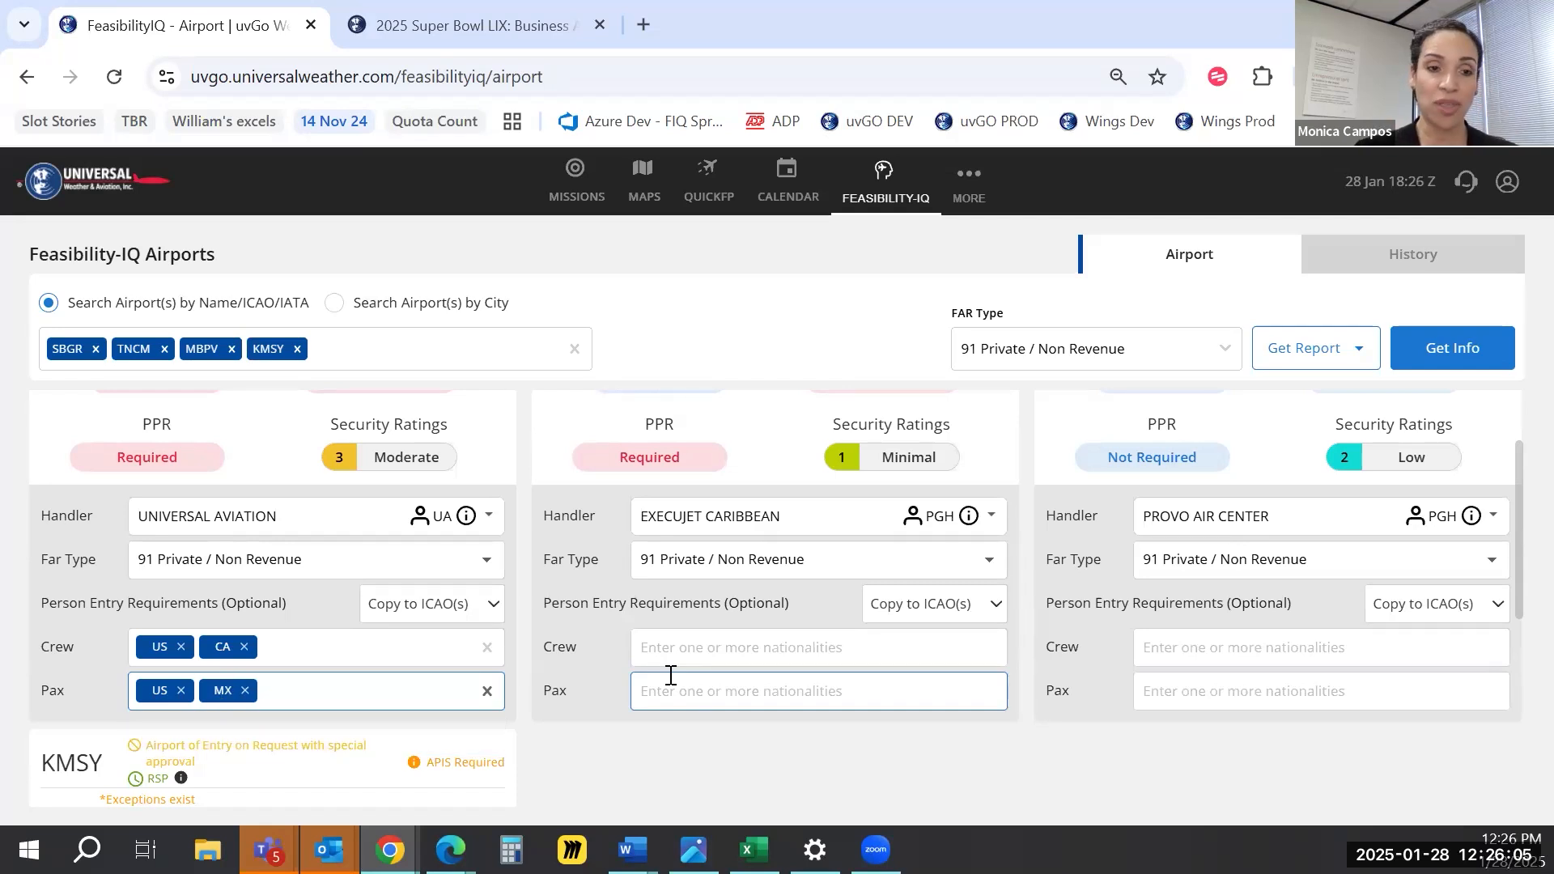
Copy SBGR's crew and passenger nationalities to all ICAOs, and remove Mexico from SBGR's passenger nationalities
click(433, 613)
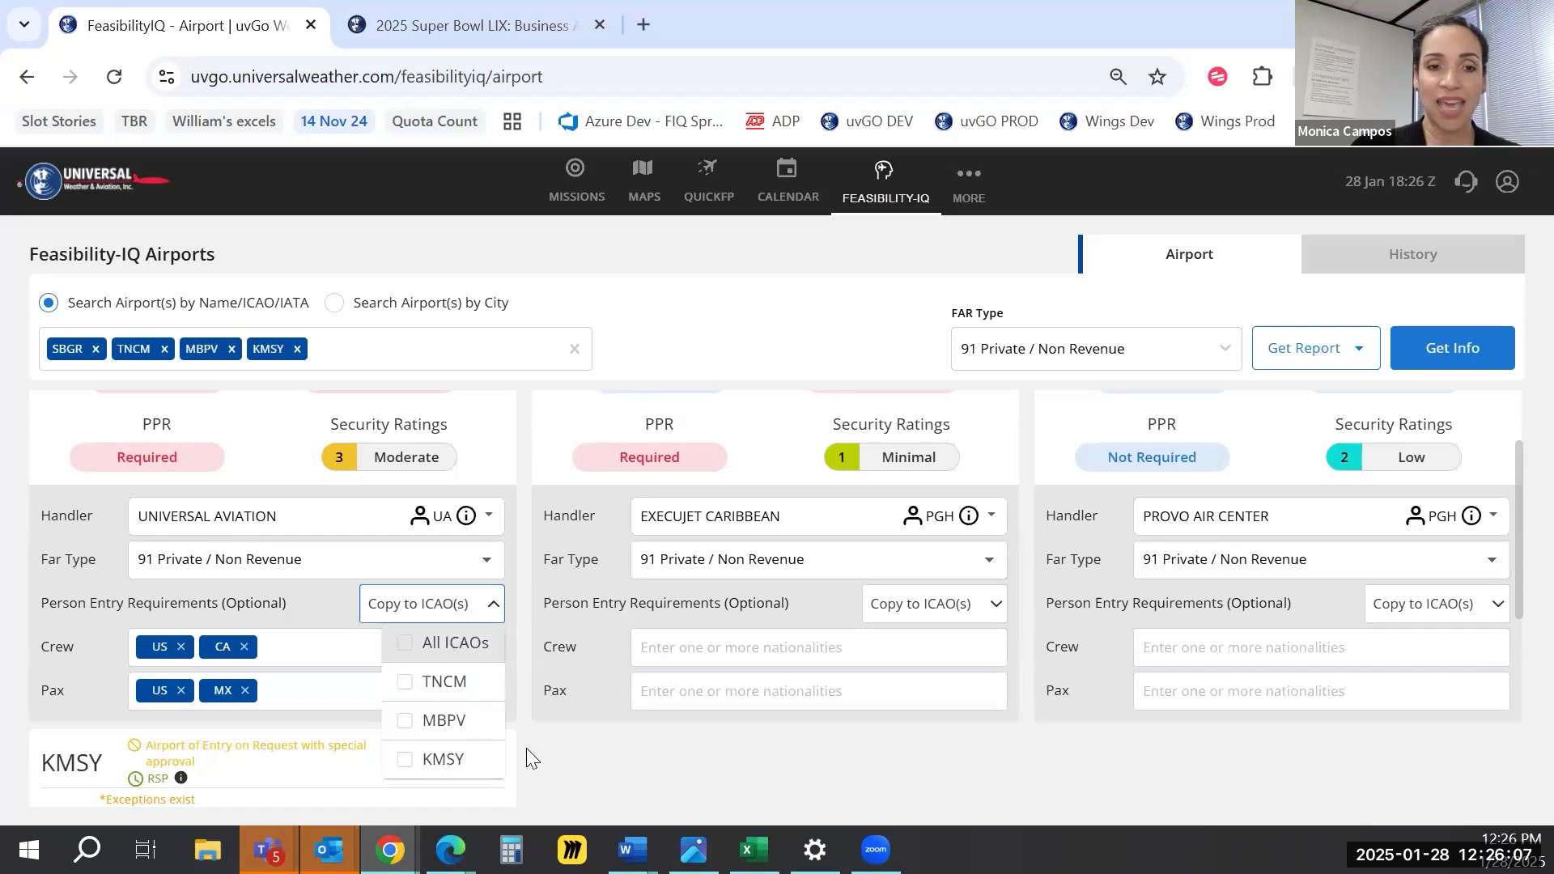
click(445, 642)
click(264, 697)
click(245, 689)
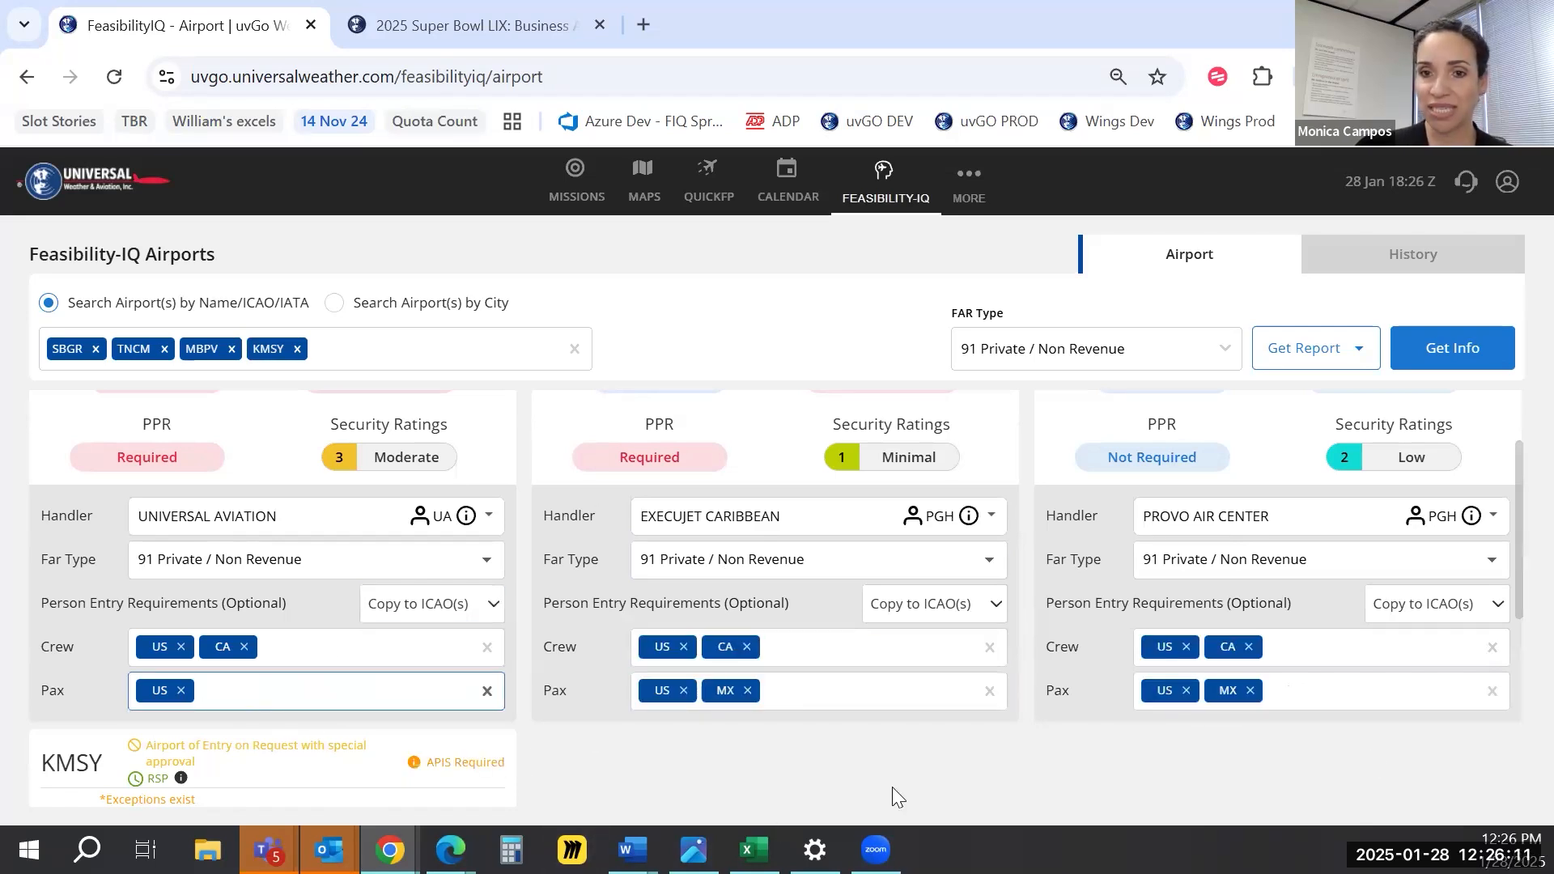
Get the updated airport information and check SBGR's crew entry requirements for United States and Canada, collapsing the airport details
click(1457, 363)
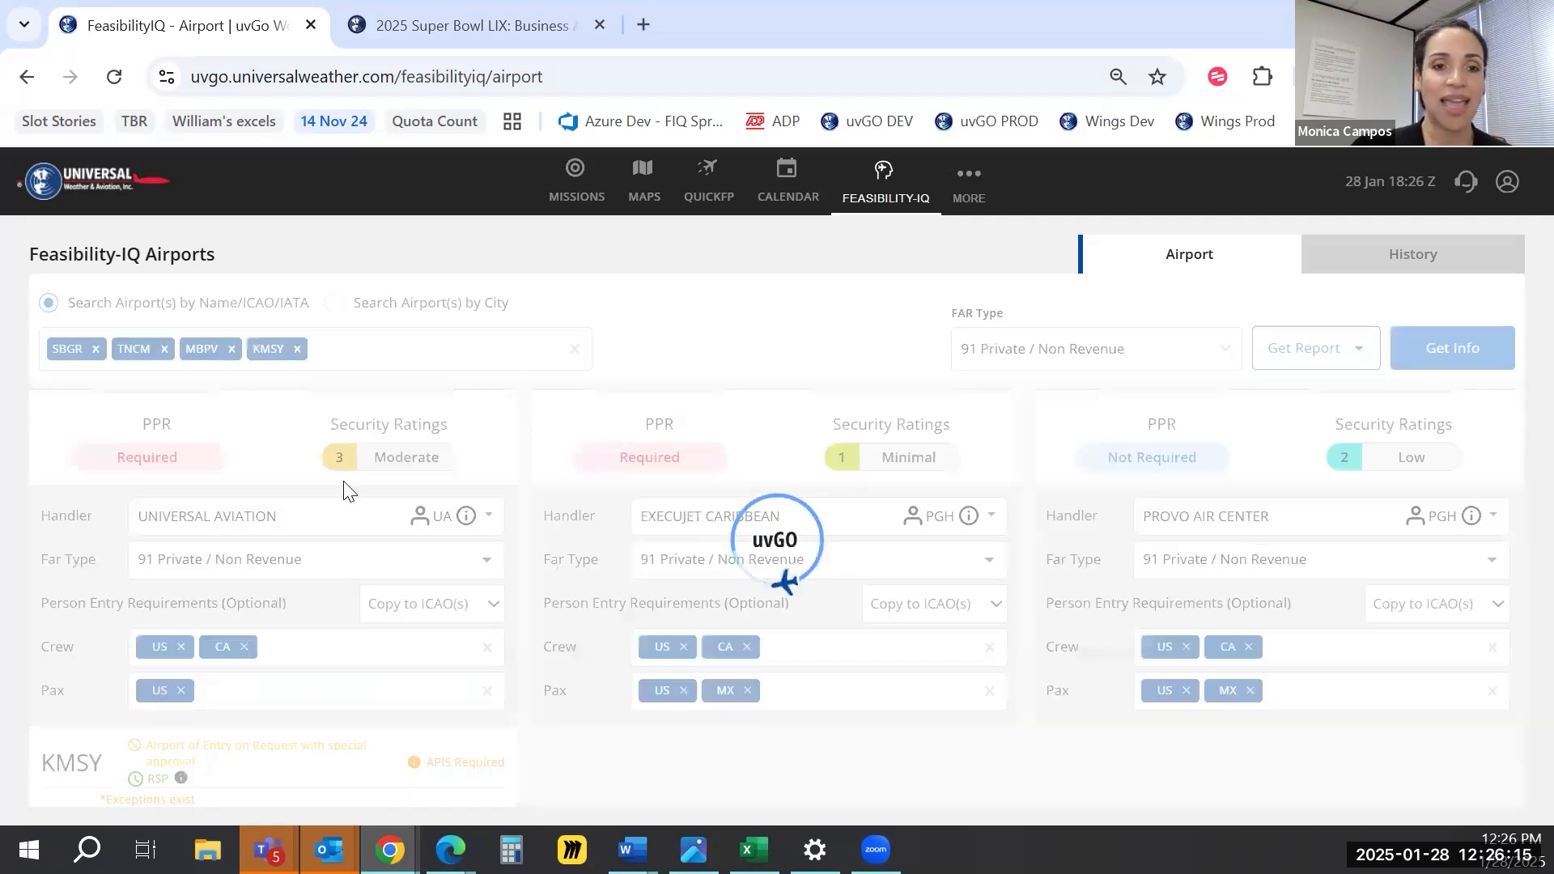
scroll(189, 520, down, 1)
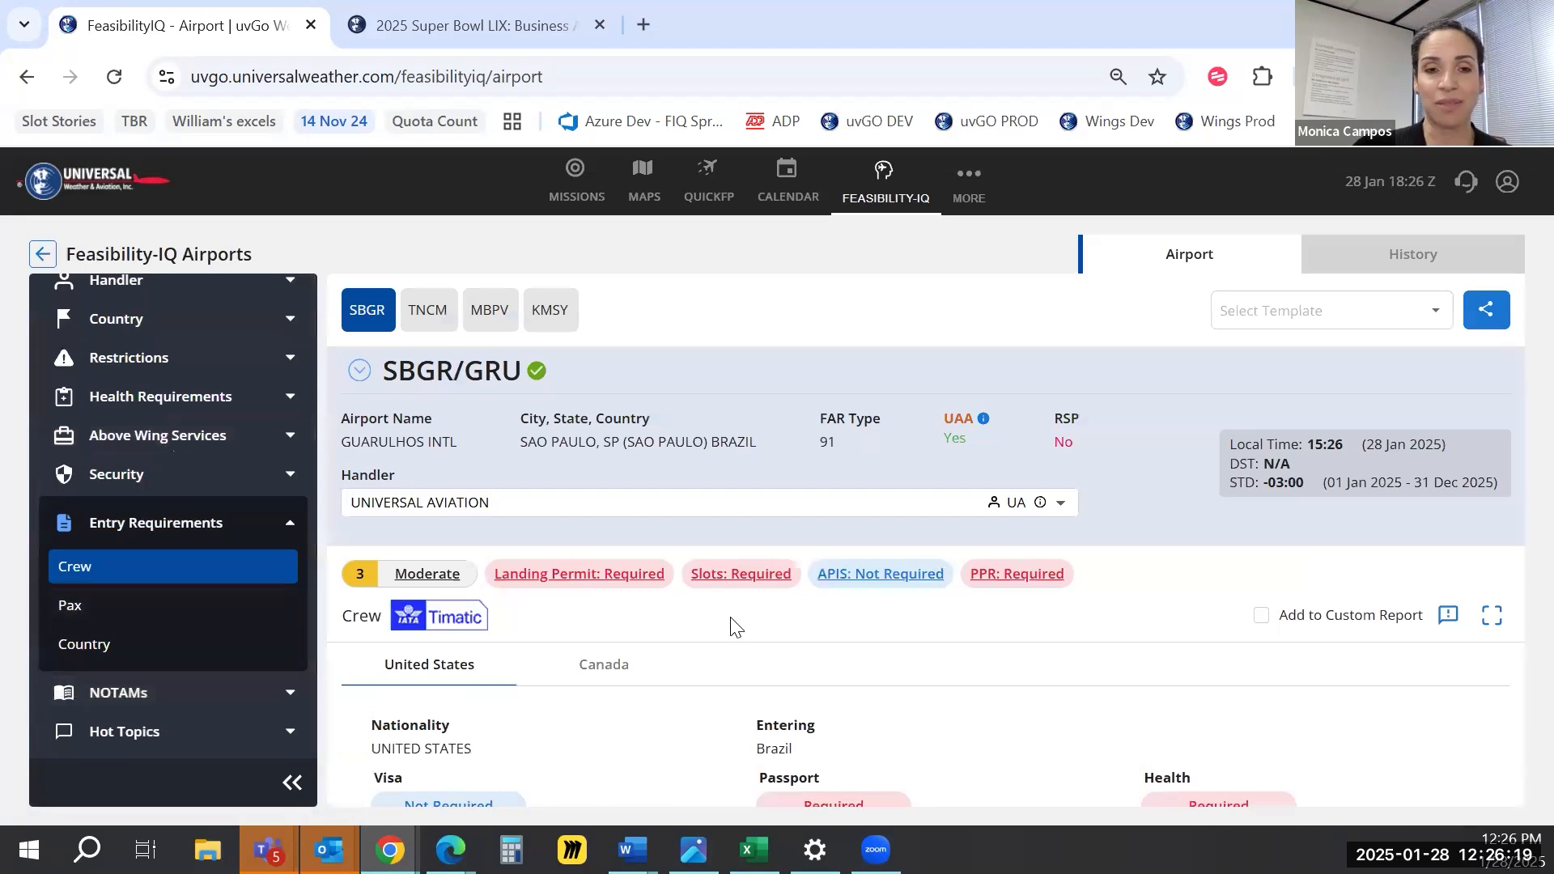
click(360, 370)
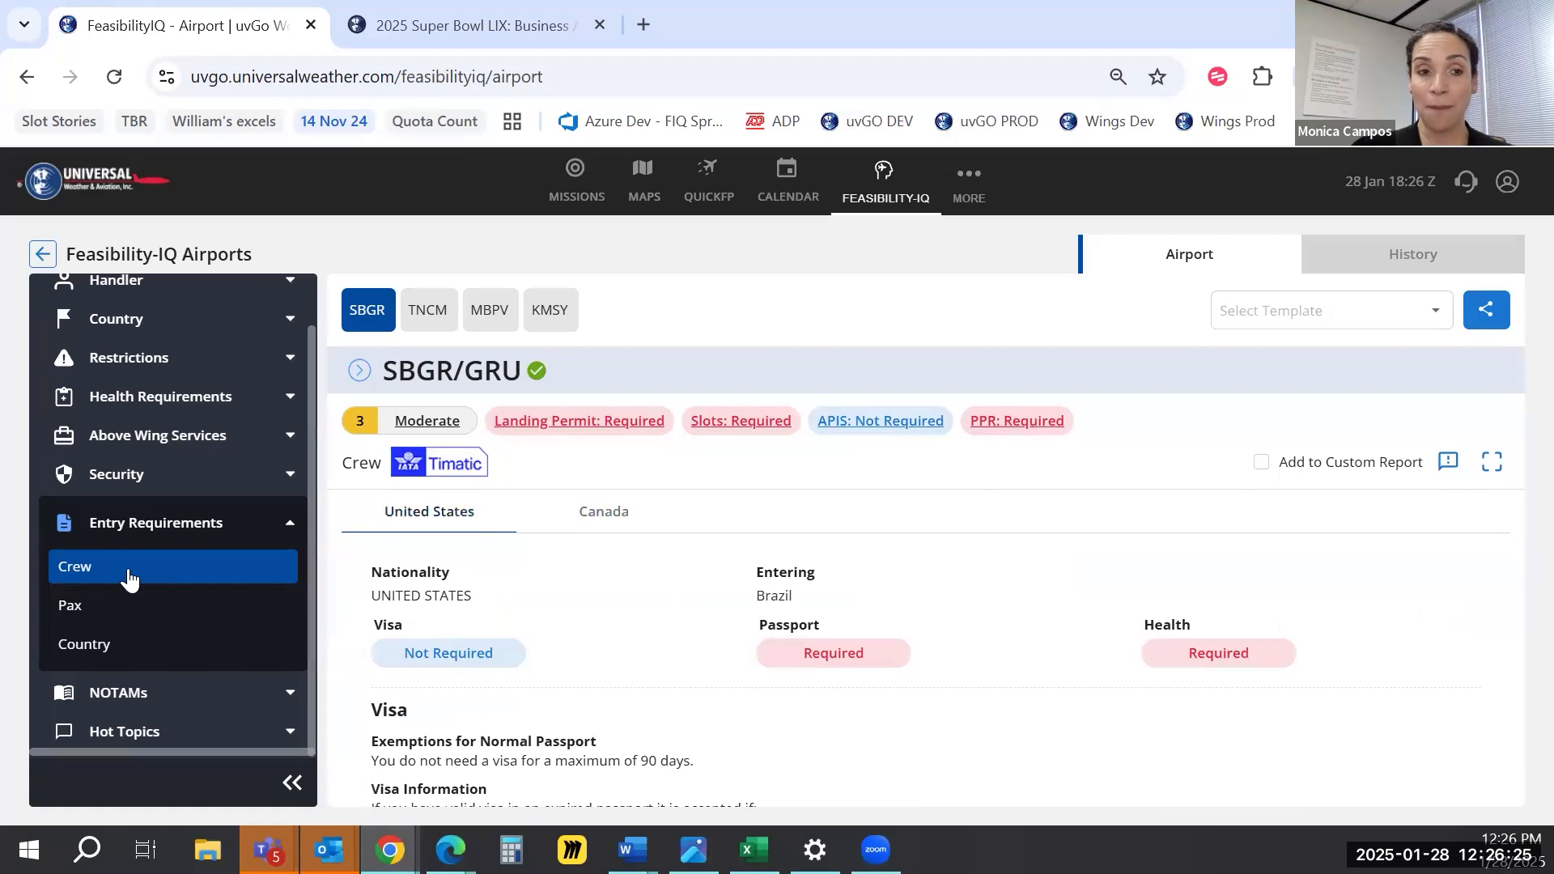
click(599, 534)
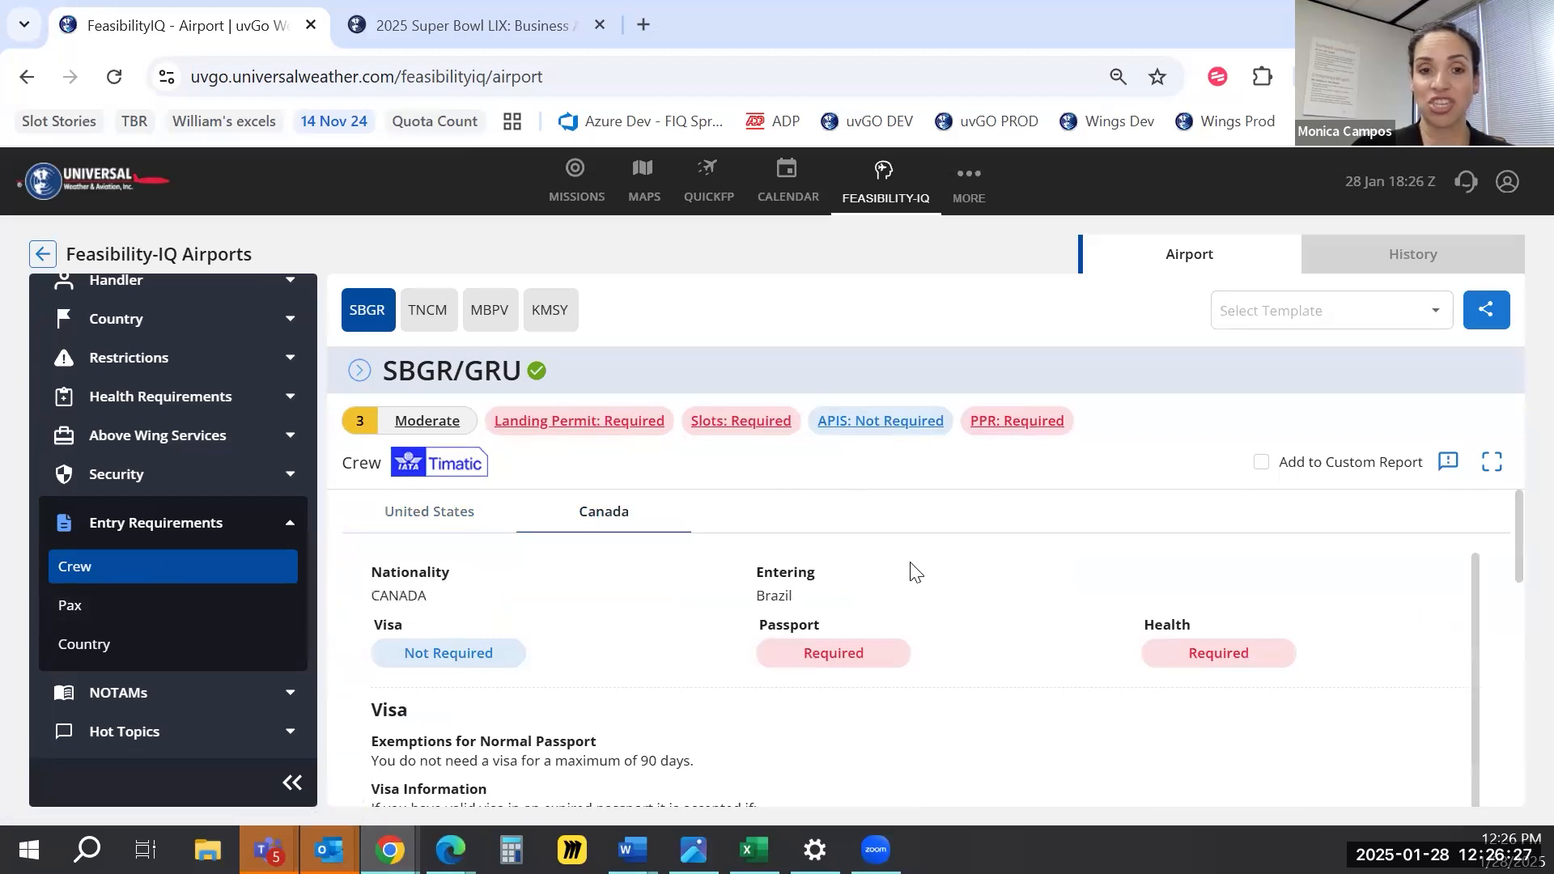
Review SBGR's passenger entry requirements for United States nationals down to the malaria information
click(103, 615)
scroll(582, 685, down, 10)
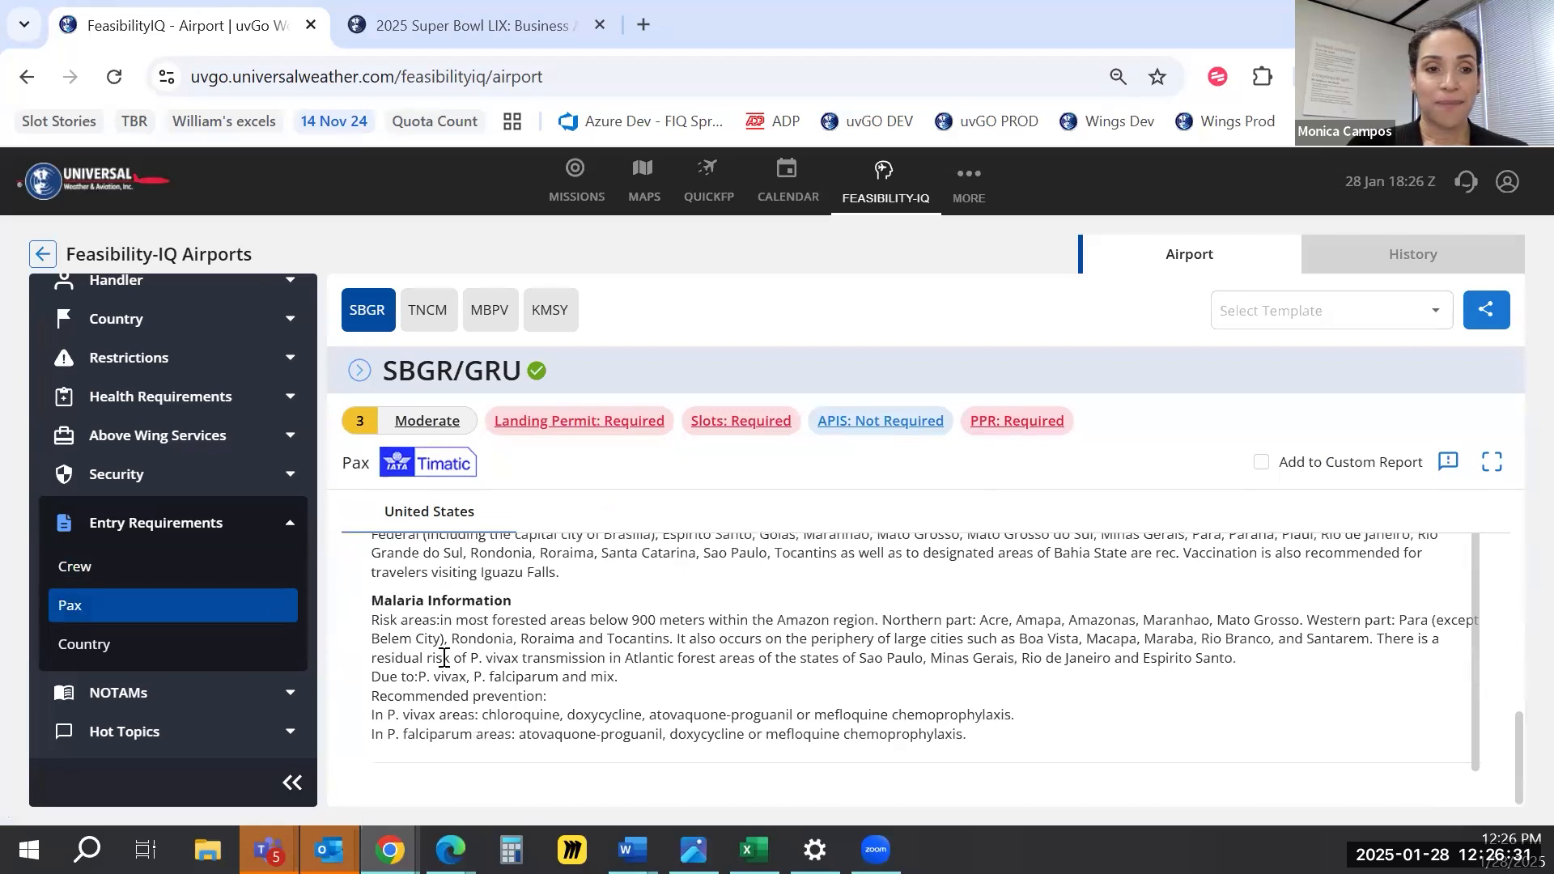
scroll(433, 649, down, 3)
Go through the currency import/export, airport tax and customs pages of SBGR's country entry requirements
click(68, 644)
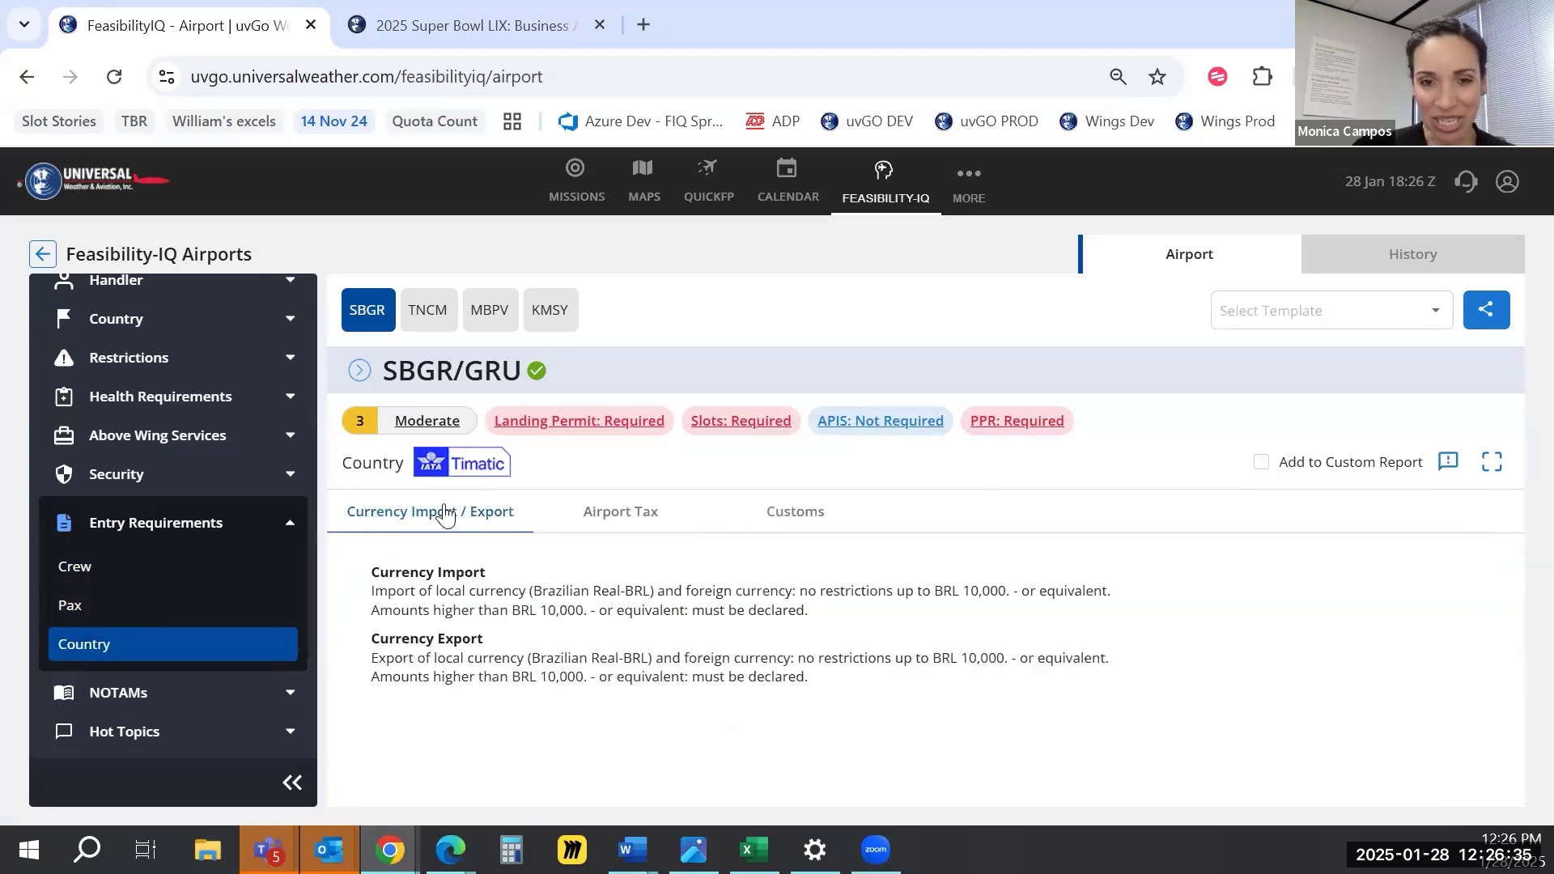
click(607, 522)
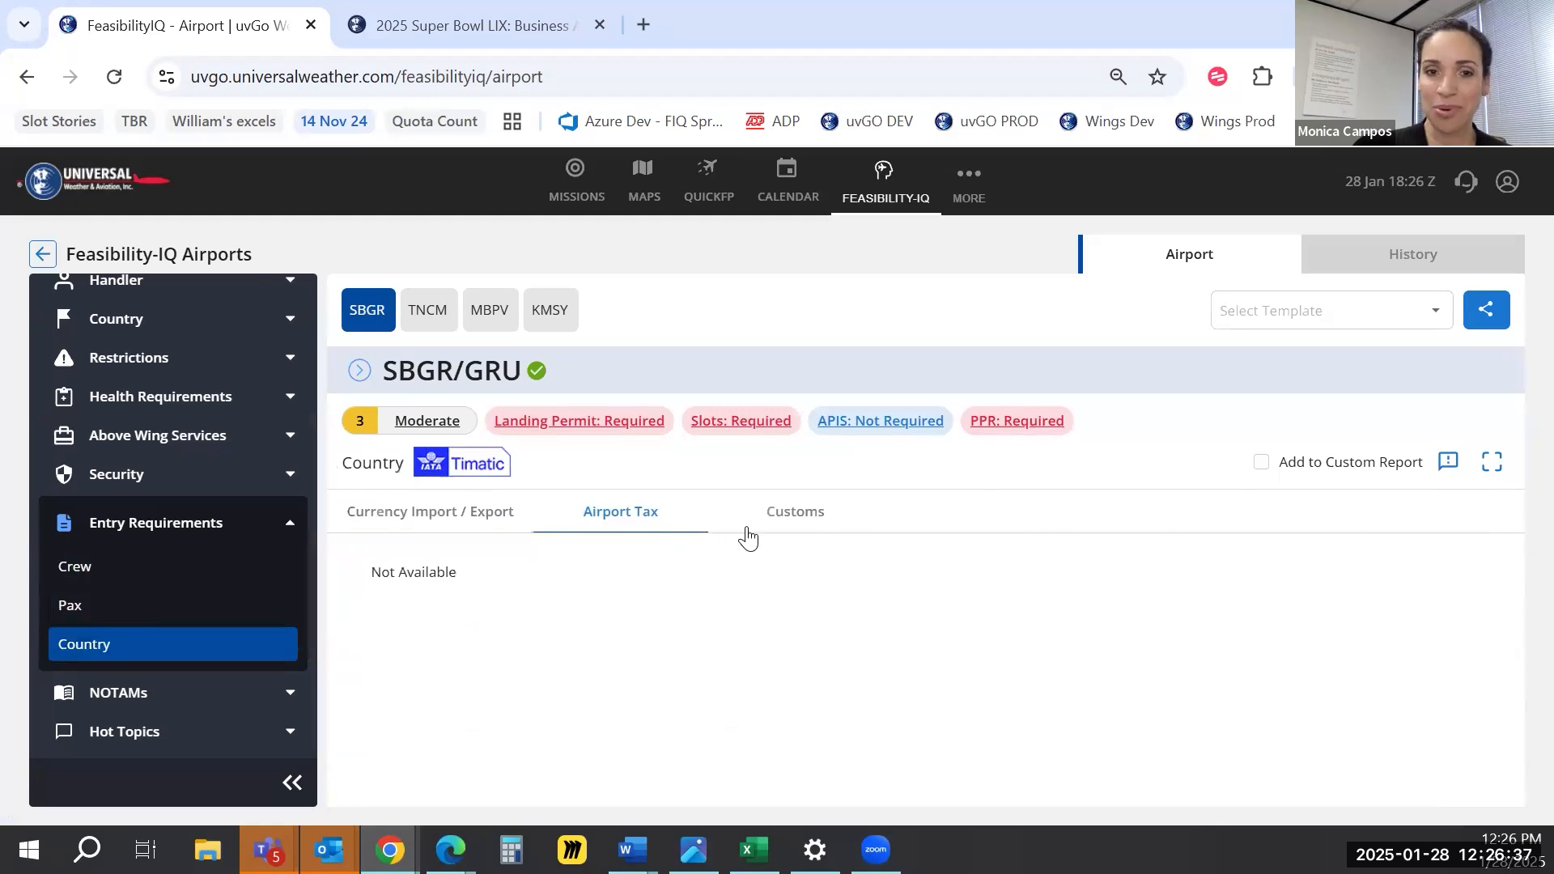
click(808, 531)
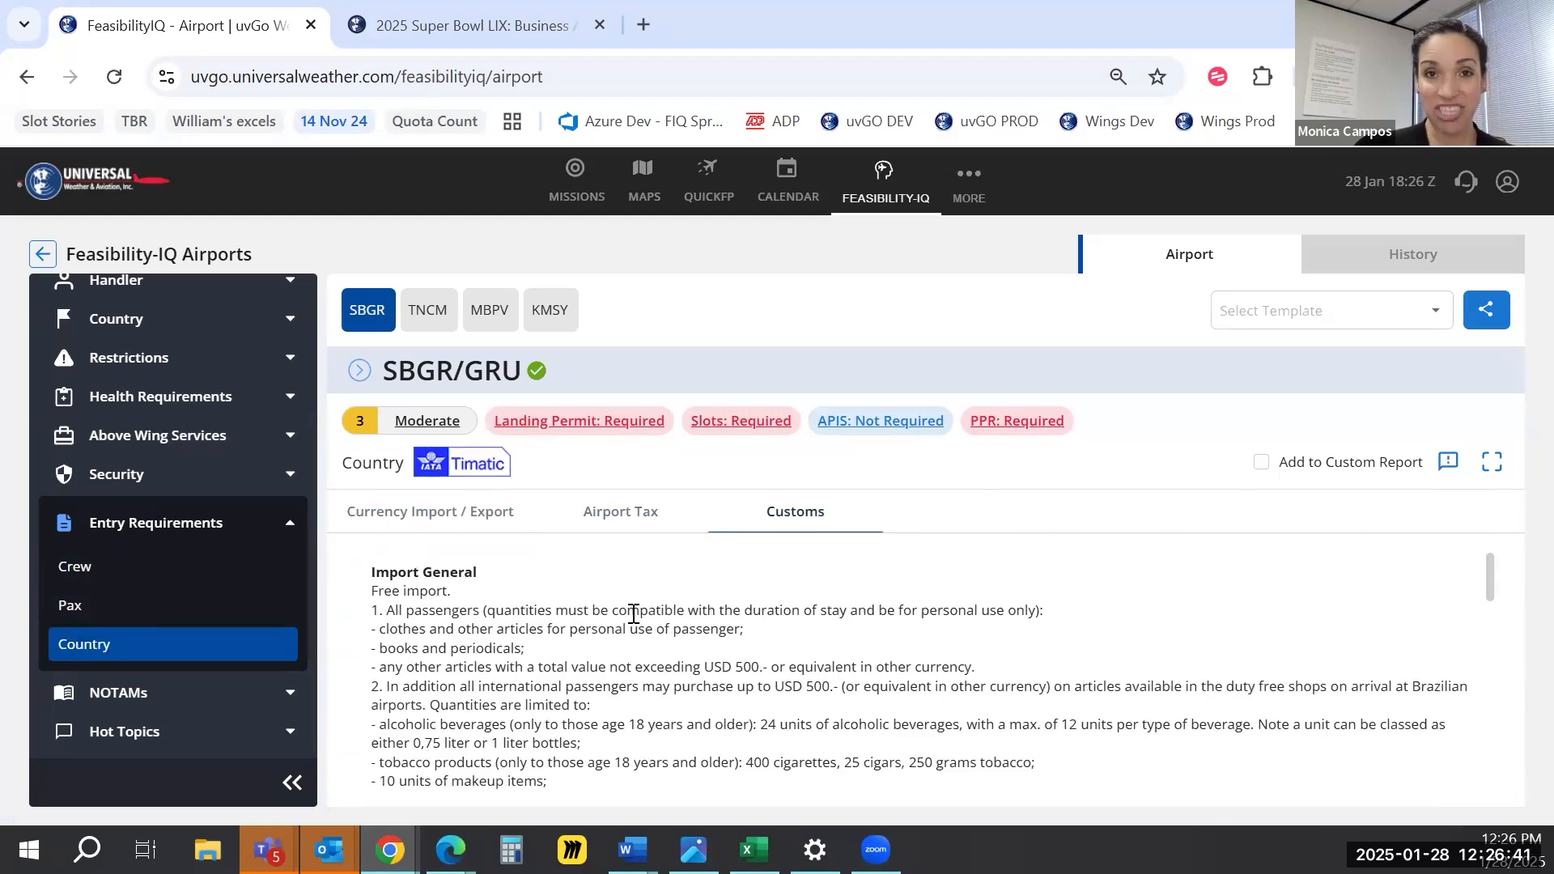
Find the Arms and Ammunition section in Brazil's customs rules and highlight its heading
scroll(541, 620, down, 10)
drag(484, 668, 366, 684)
scroll(543, 712, down, 3)
scroll(544, 712, up, 2)
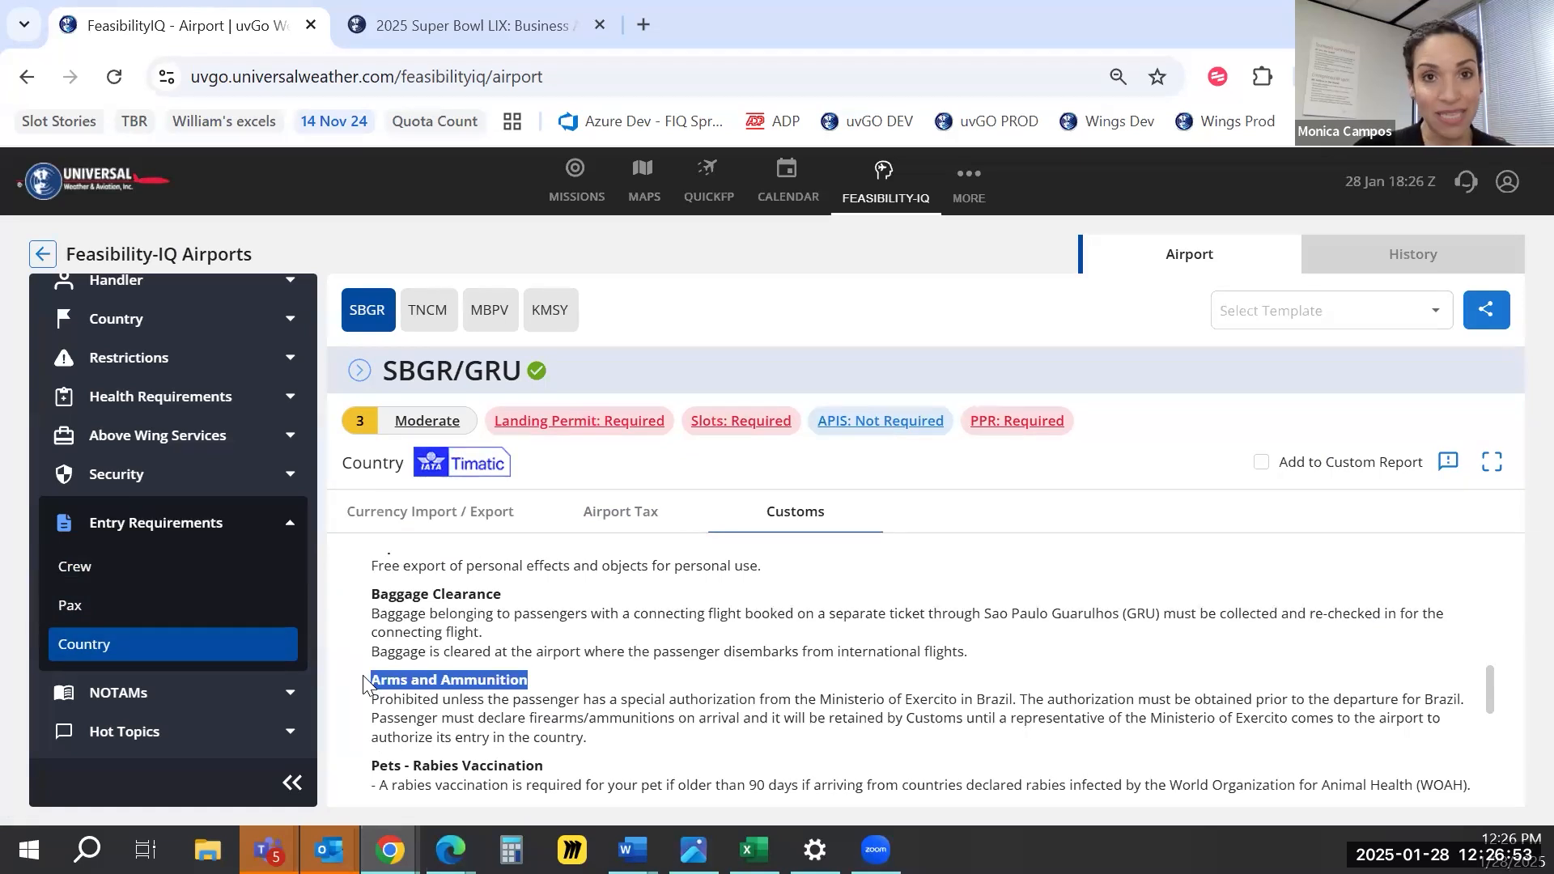
click(542, 689)
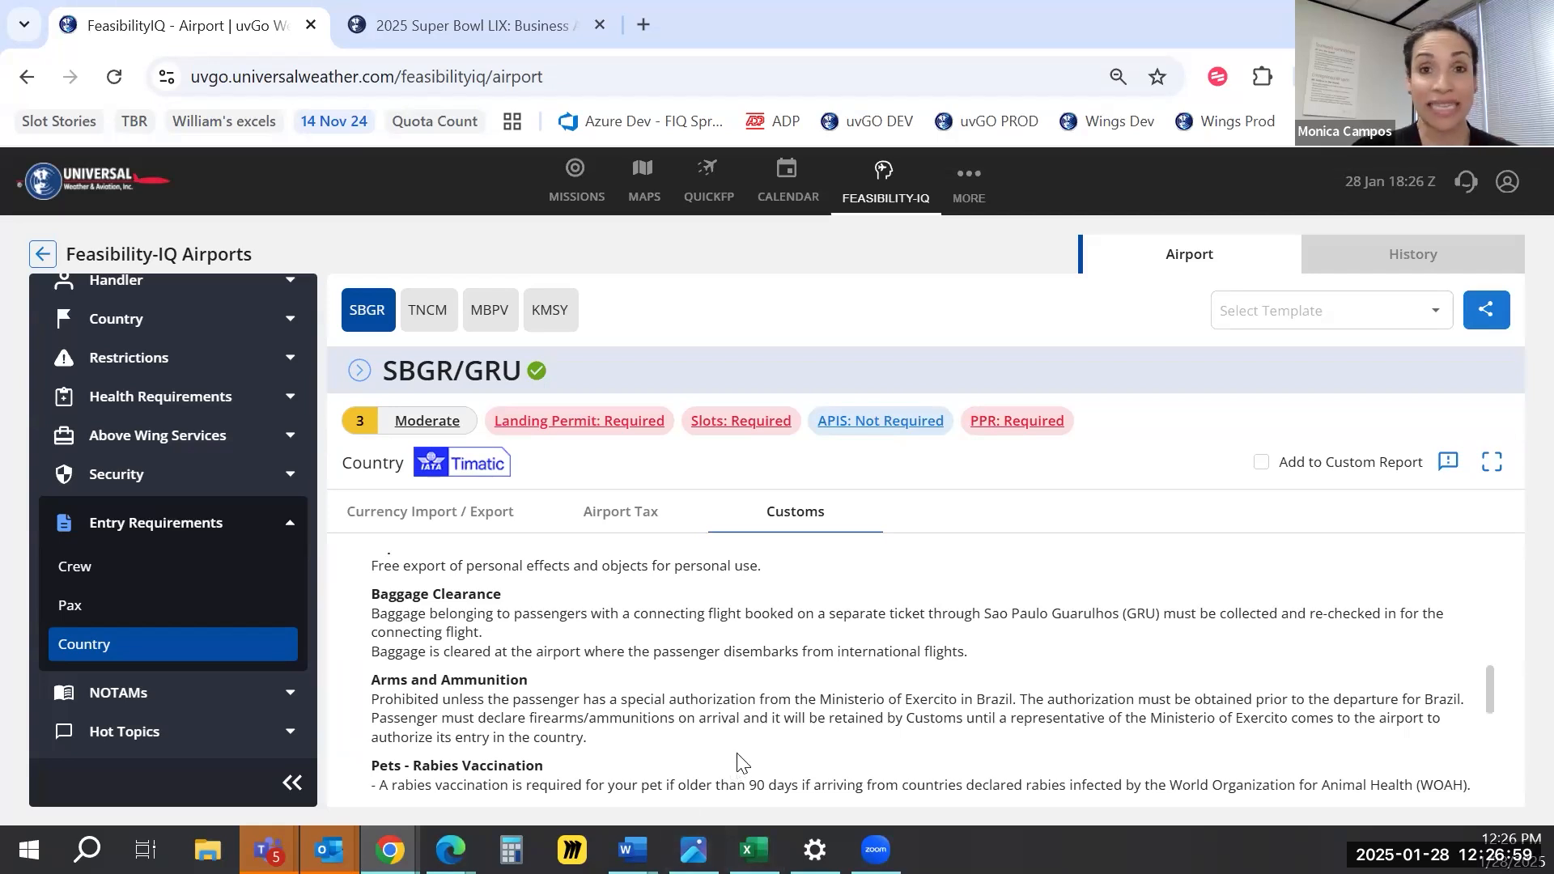
Read the pet rules in Brazil's customs information, from rabies vaccination to special treatments
scroll(738, 754, down, 3)
scroll(738, 754, down, 3)
scroll(738, 754, up, 3)
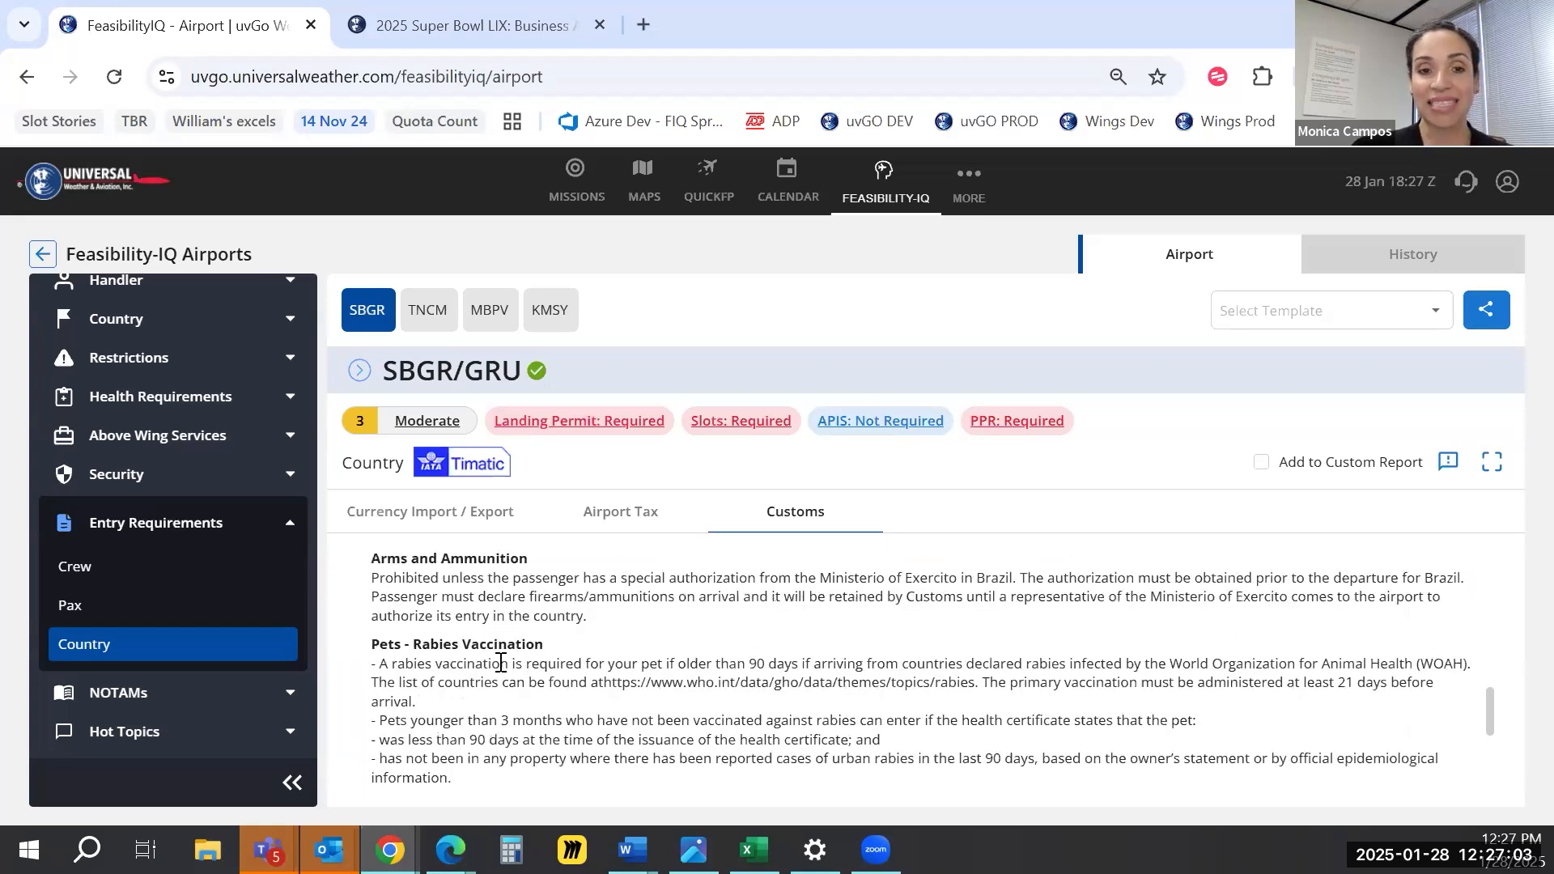
scroll(501, 662, down, 3)
scroll(501, 662, down, 3)
scroll(501, 662, down, 1)
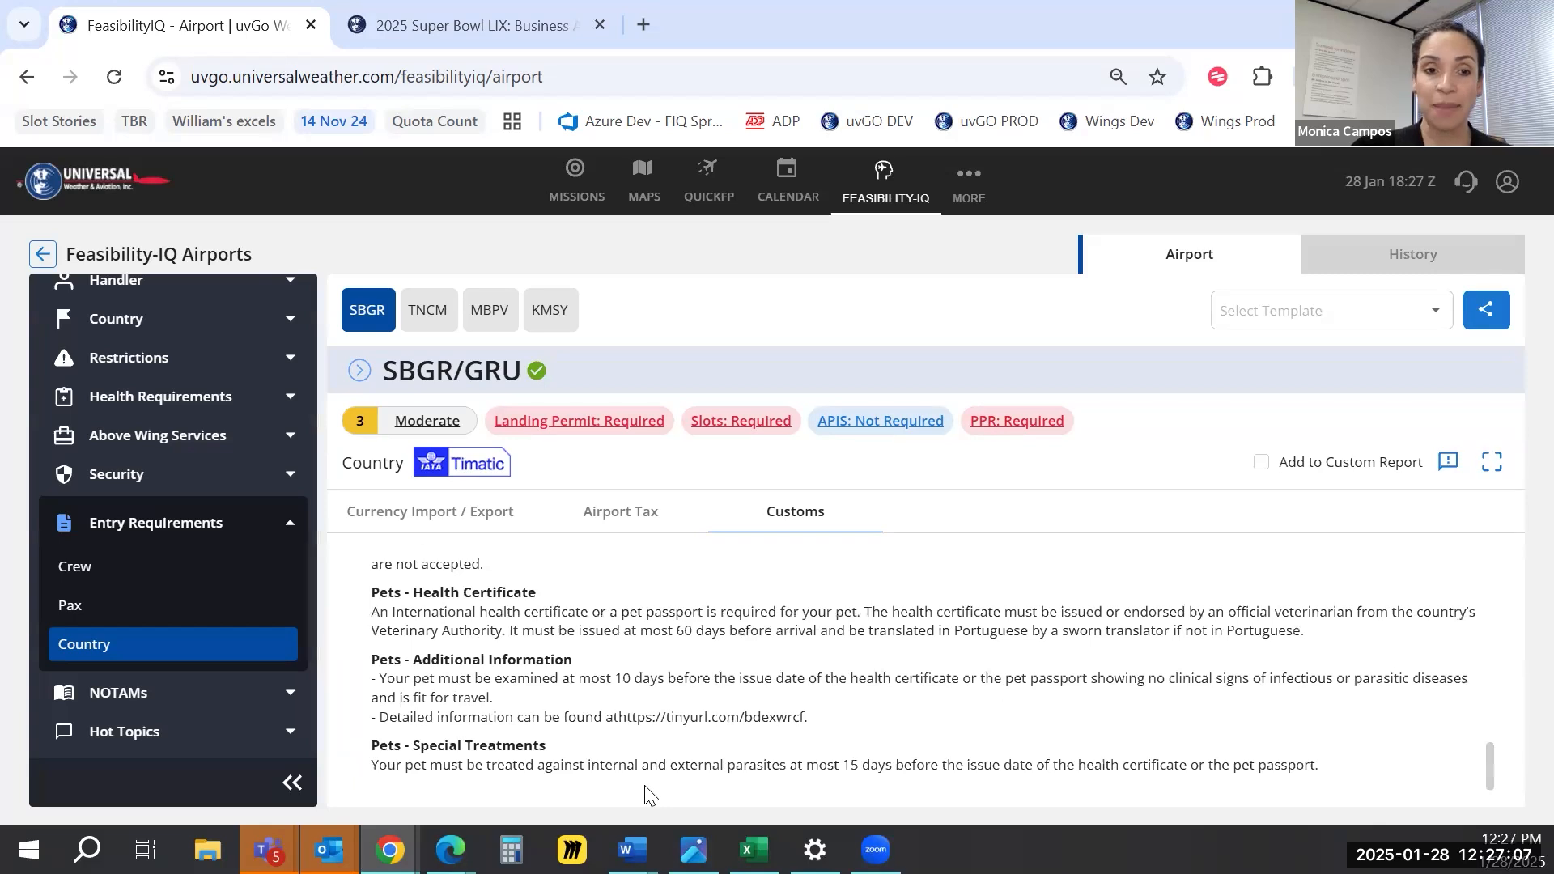
scroll(453, 729, up, 5)
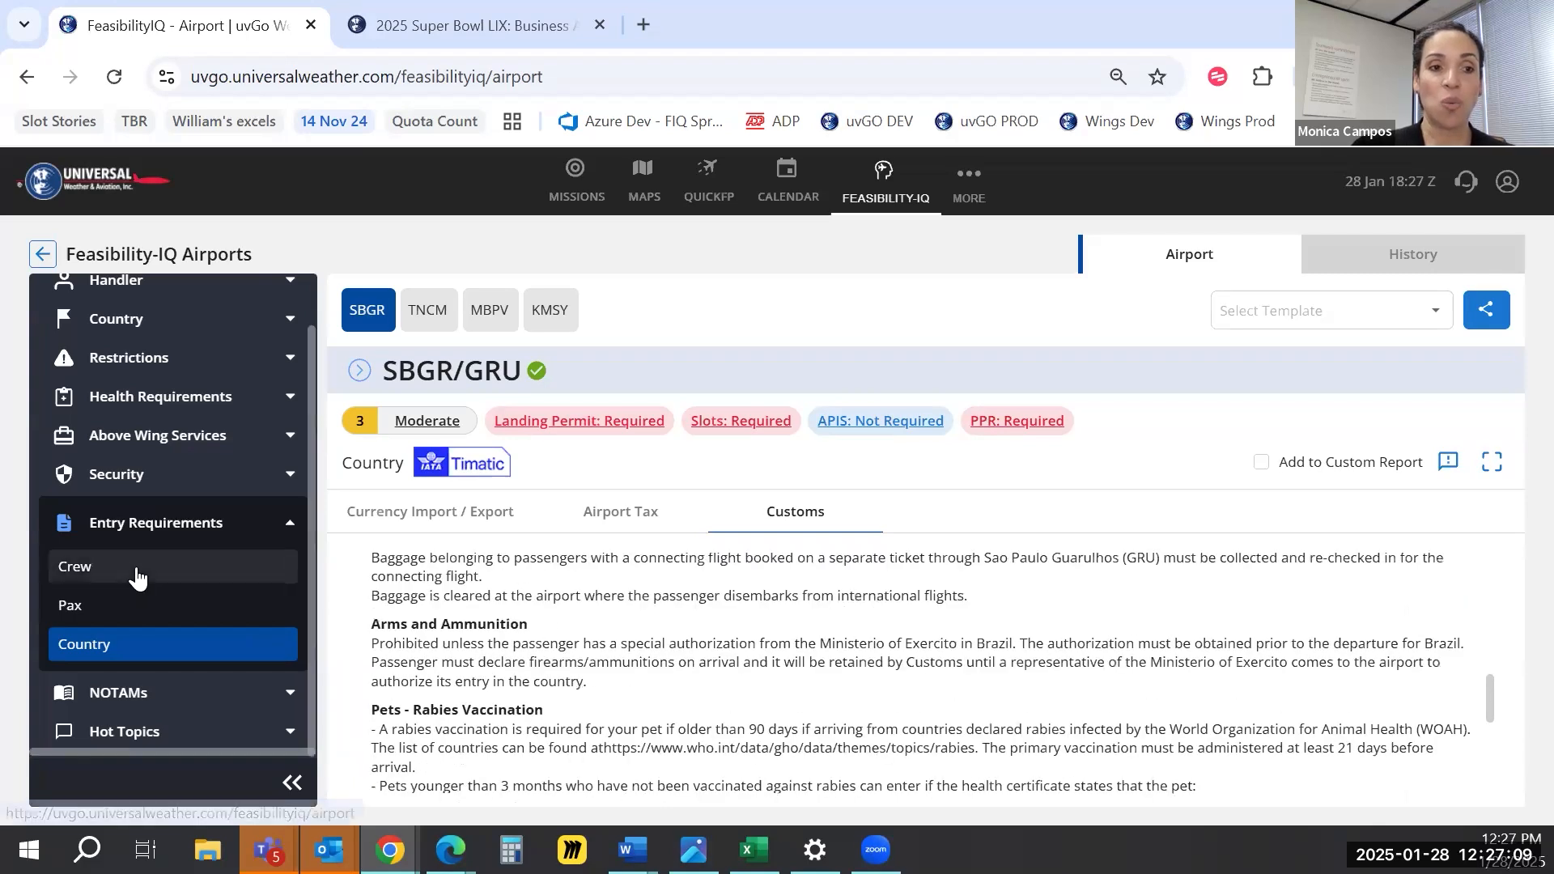
Open TNCM's crew entry requirements for United States nationals and review them from the visa exemptions to the entry documents
click(73, 565)
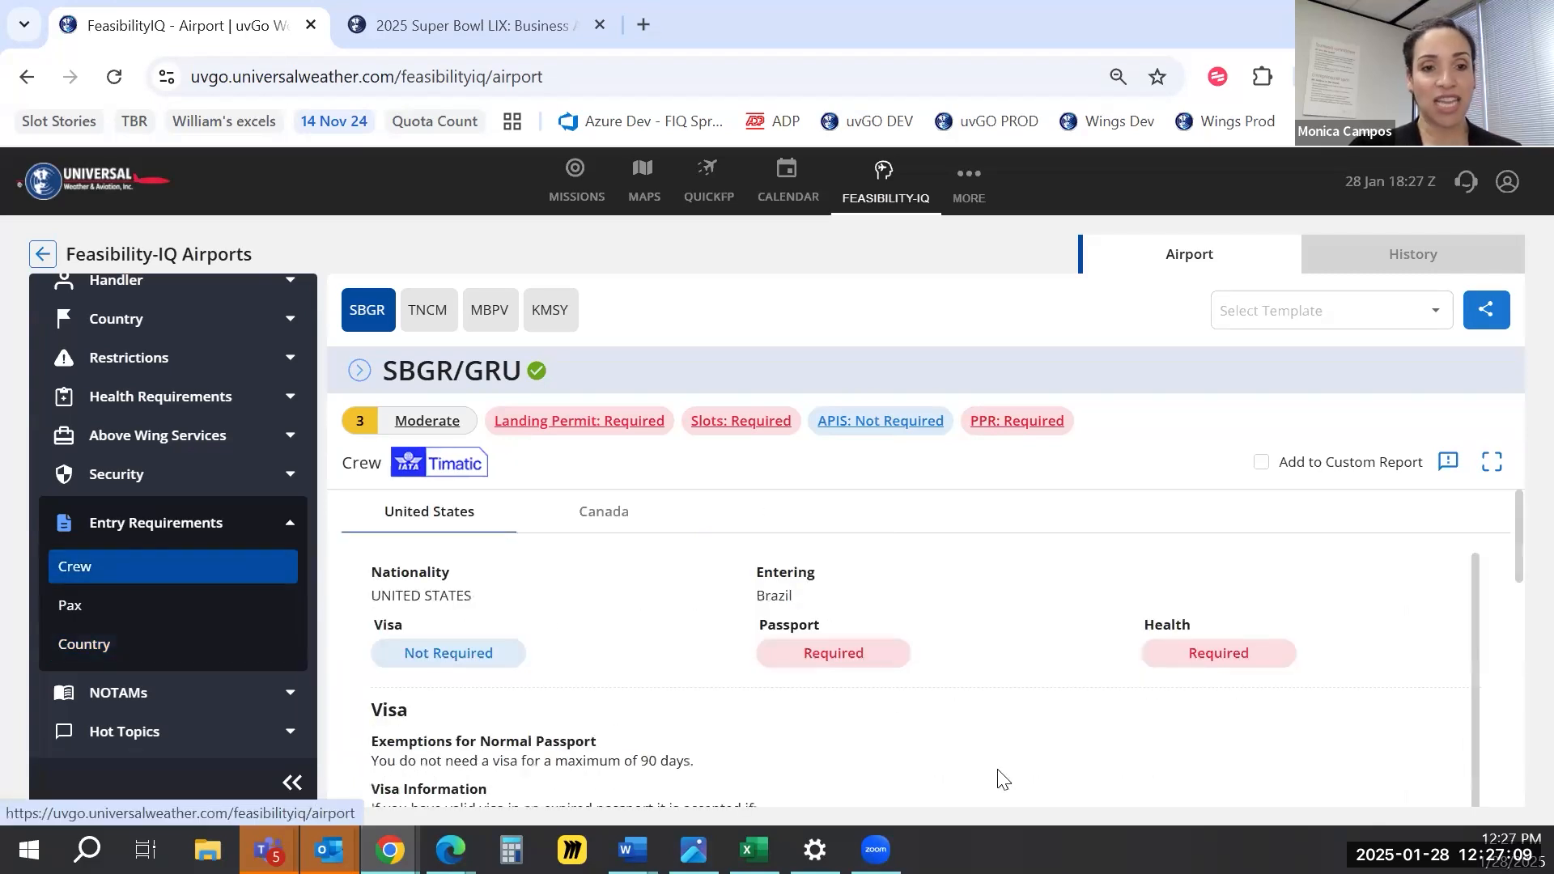
click(174, 606)
click(428, 317)
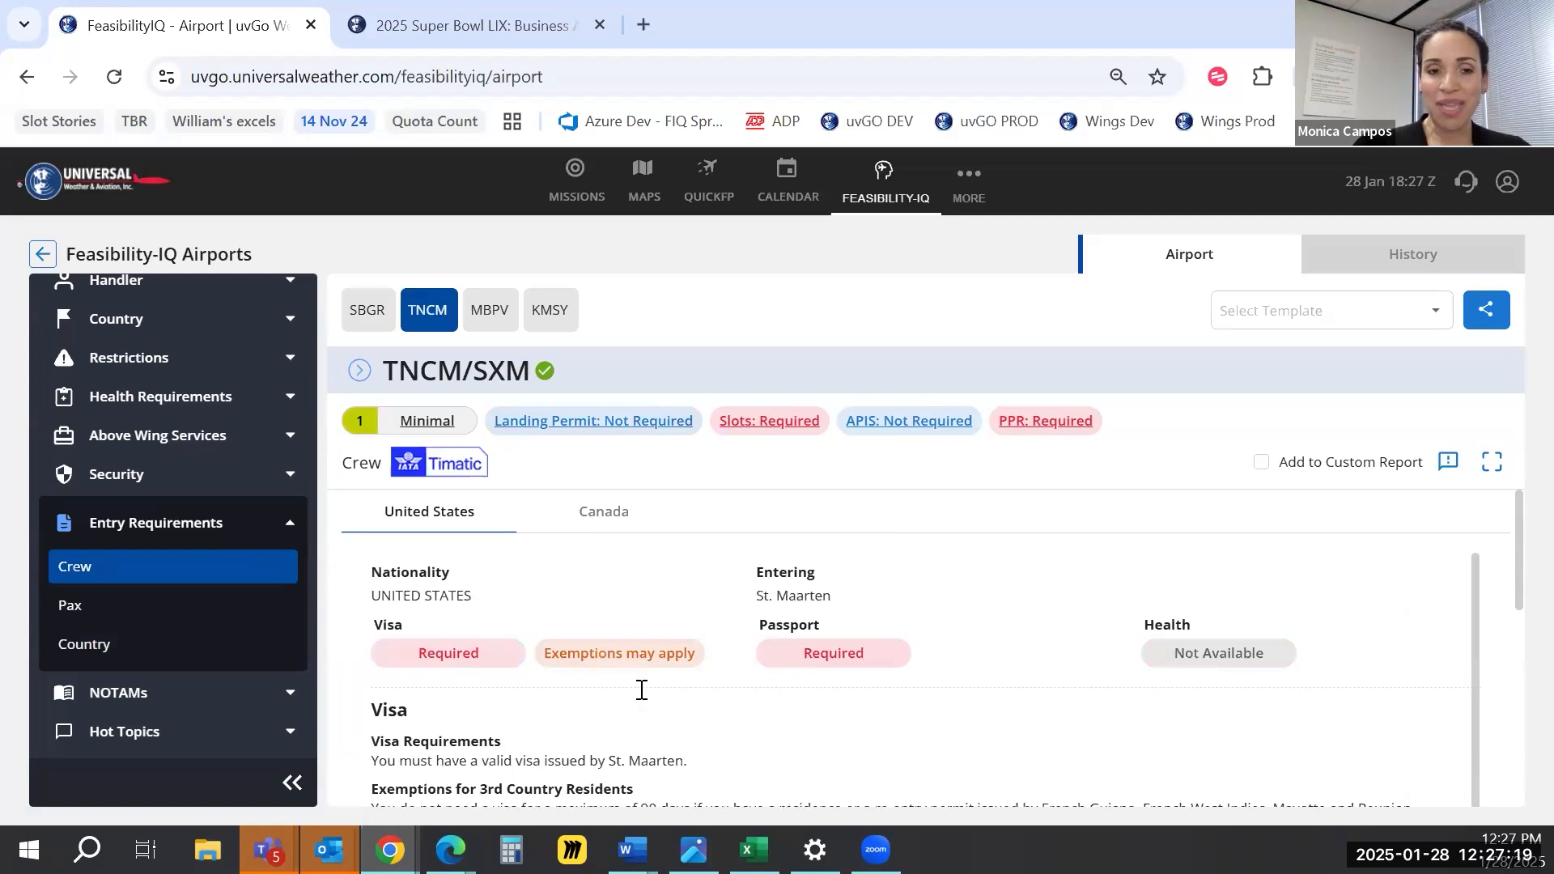
scroll(635, 691, down, 2)
drag(372, 620, 503, 668)
click(571, 685)
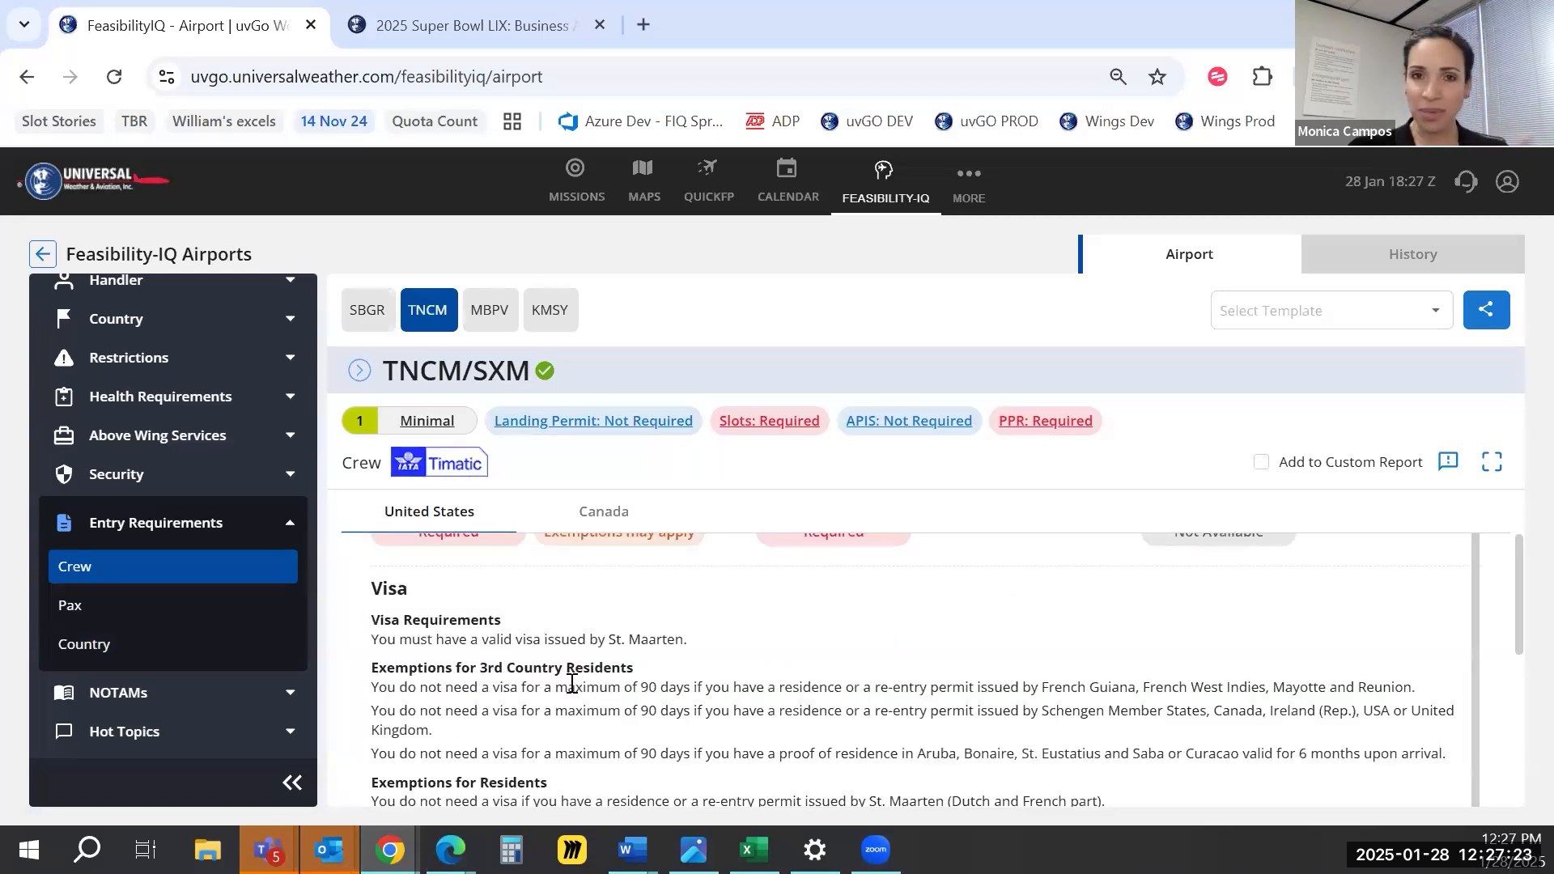
scroll(595, 706, down, 4)
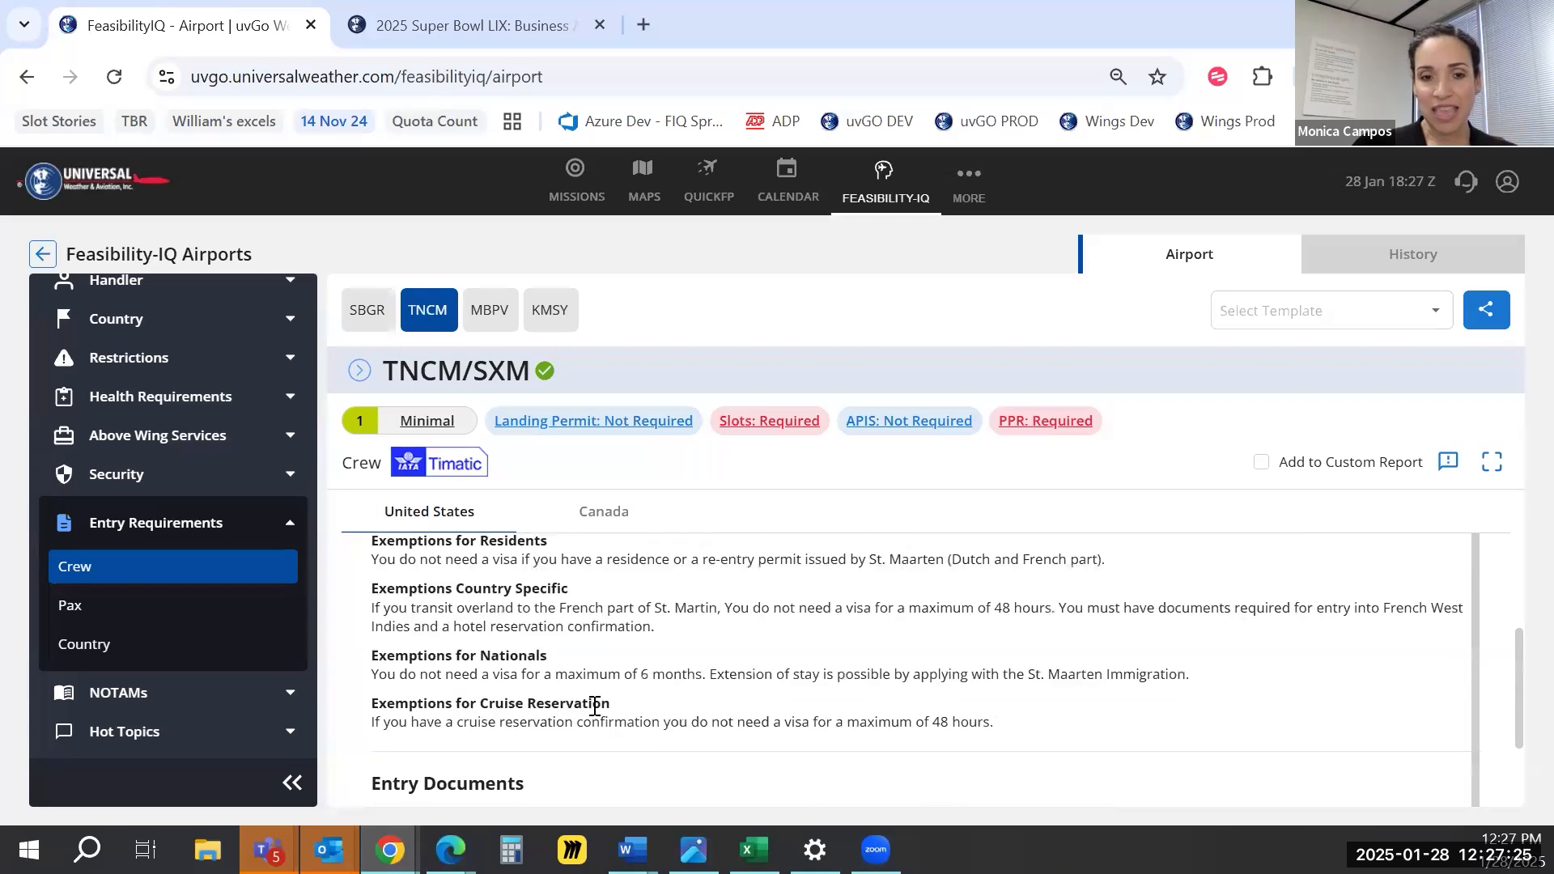
scroll(596, 702, down, 2)
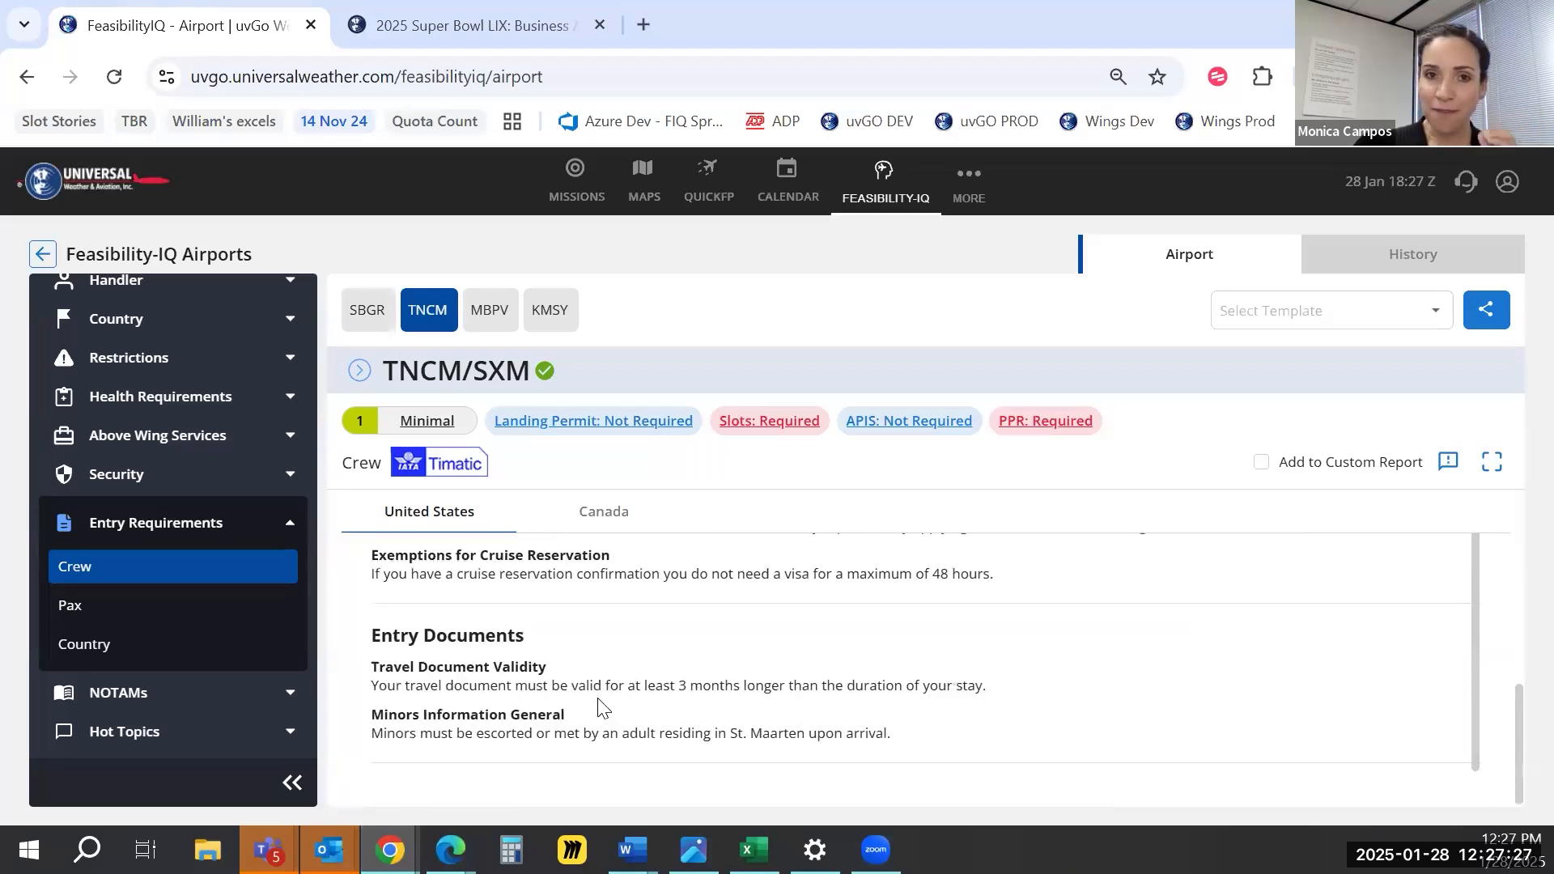
scroll(602, 705, up, 7)
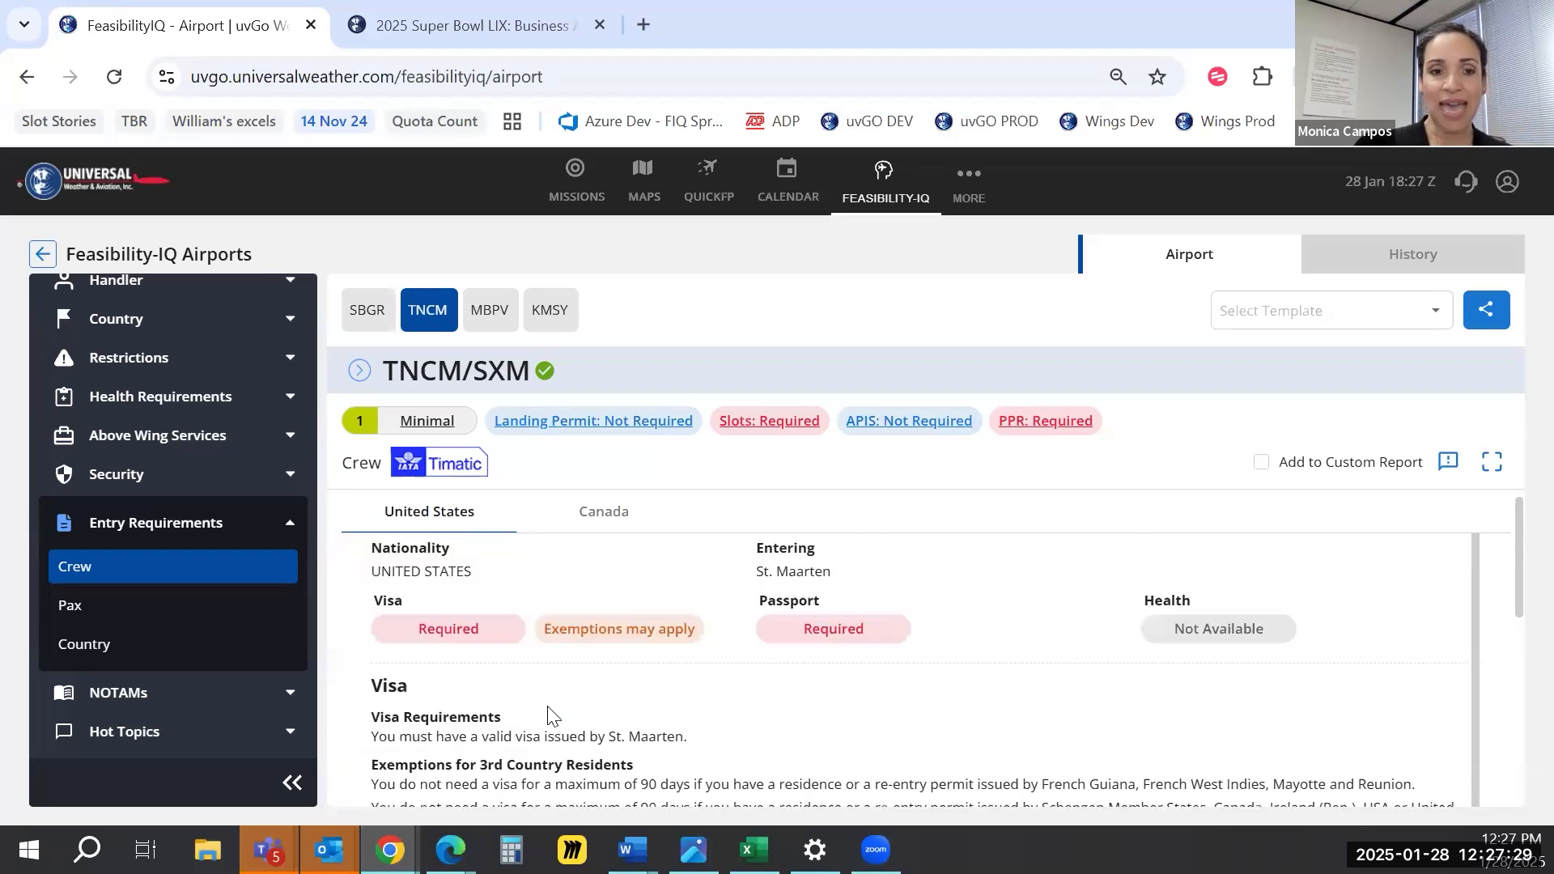
Highlight the St. Maarten visa requirement sentence and read through the visa exemptions and entry documents below it
drag(374, 733, 723, 739)
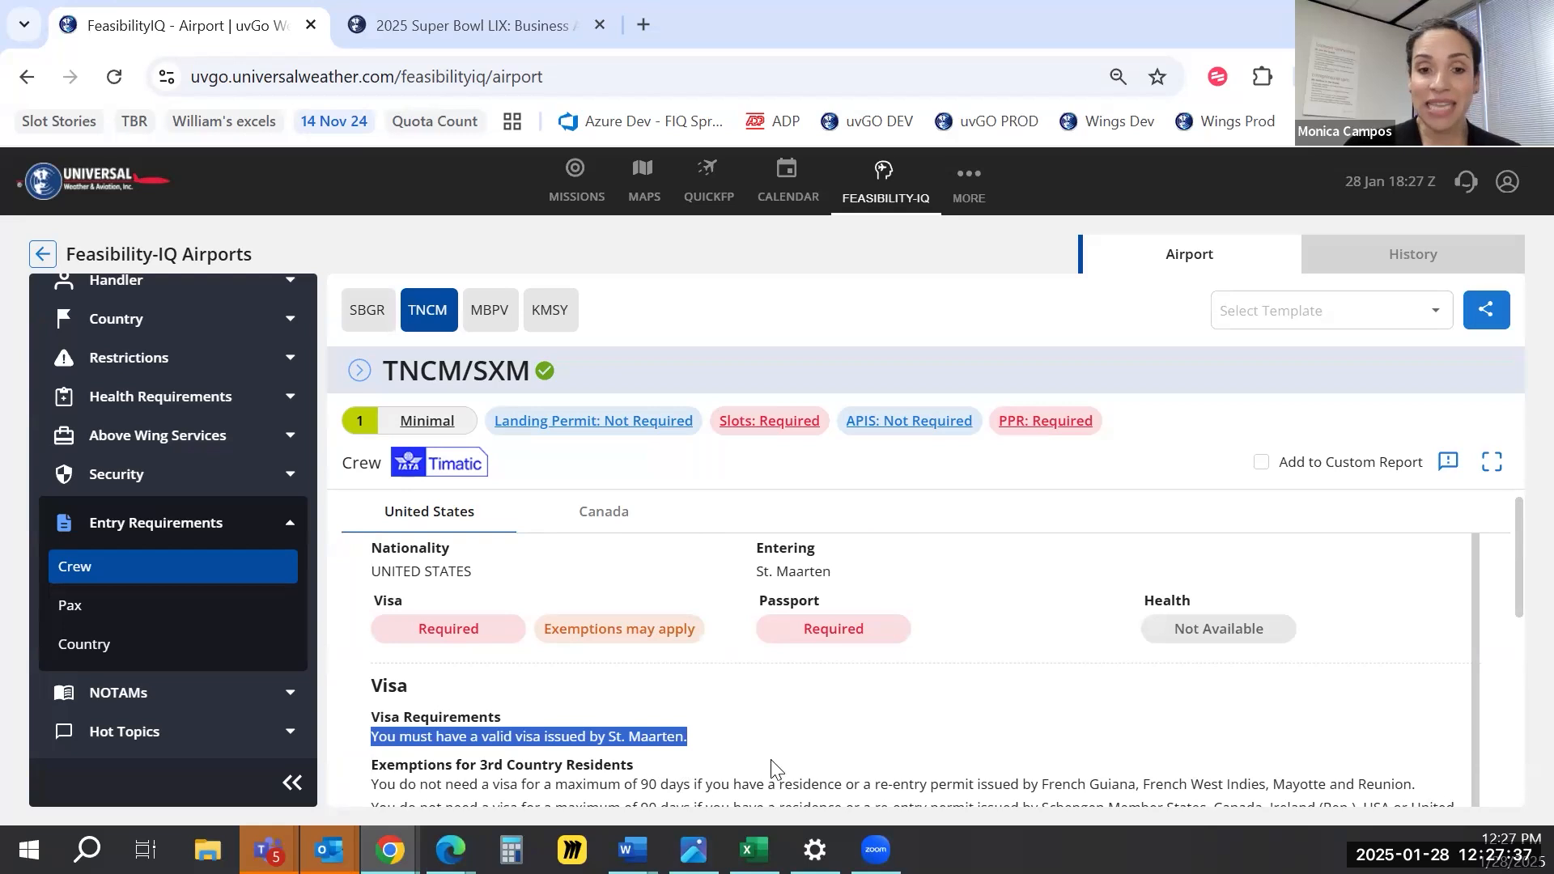
scroll(772, 768, down, 2)
scroll(773, 768, down, 4)
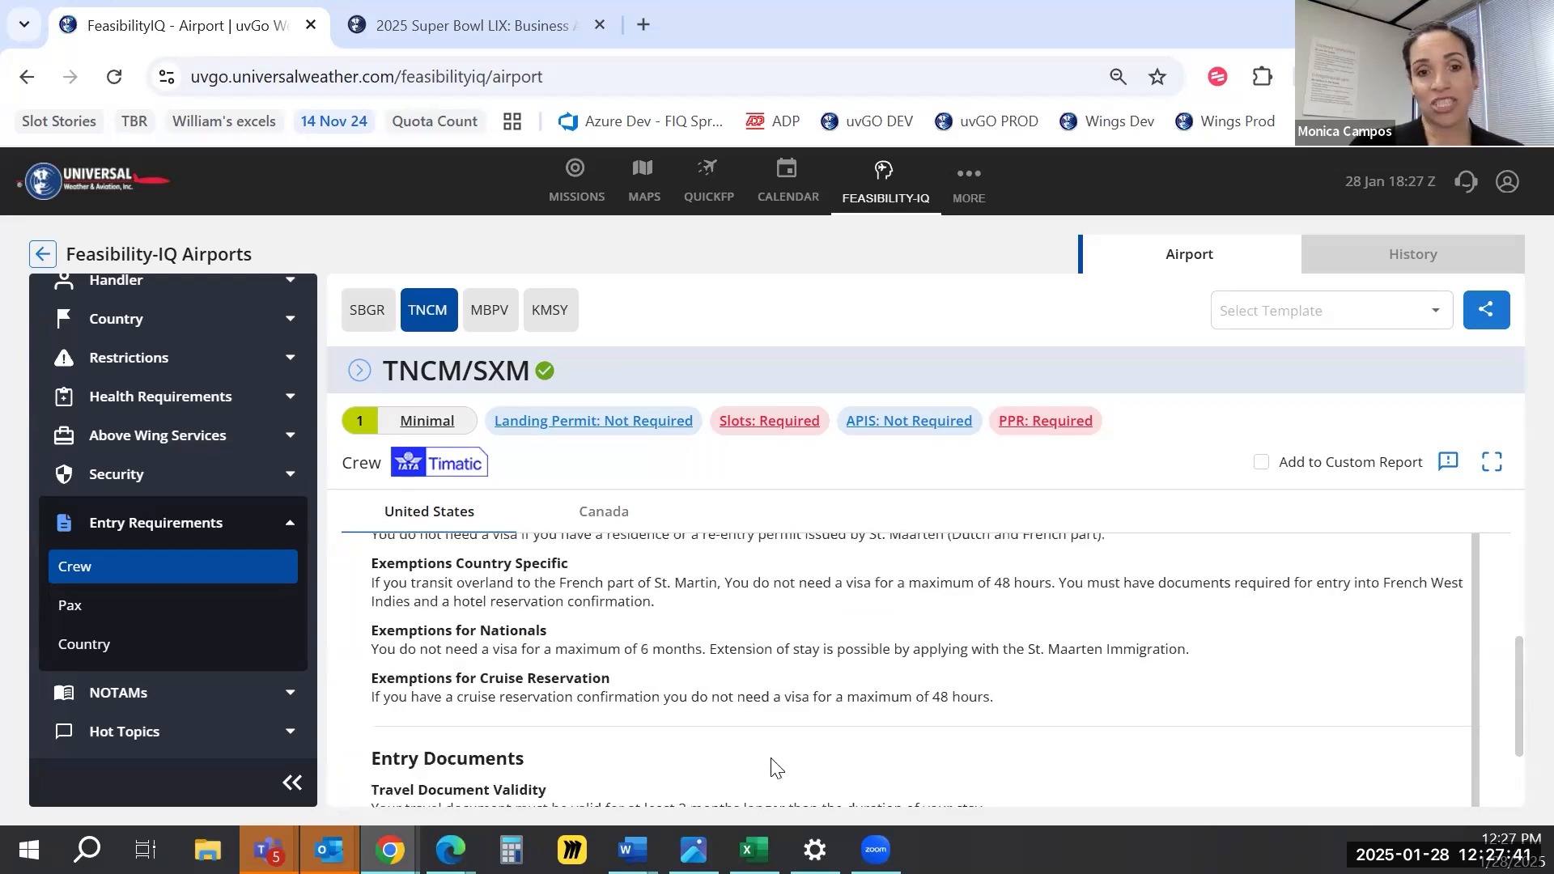
scroll(773, 768, up, 6)
scroll(771, 767, down, 2)
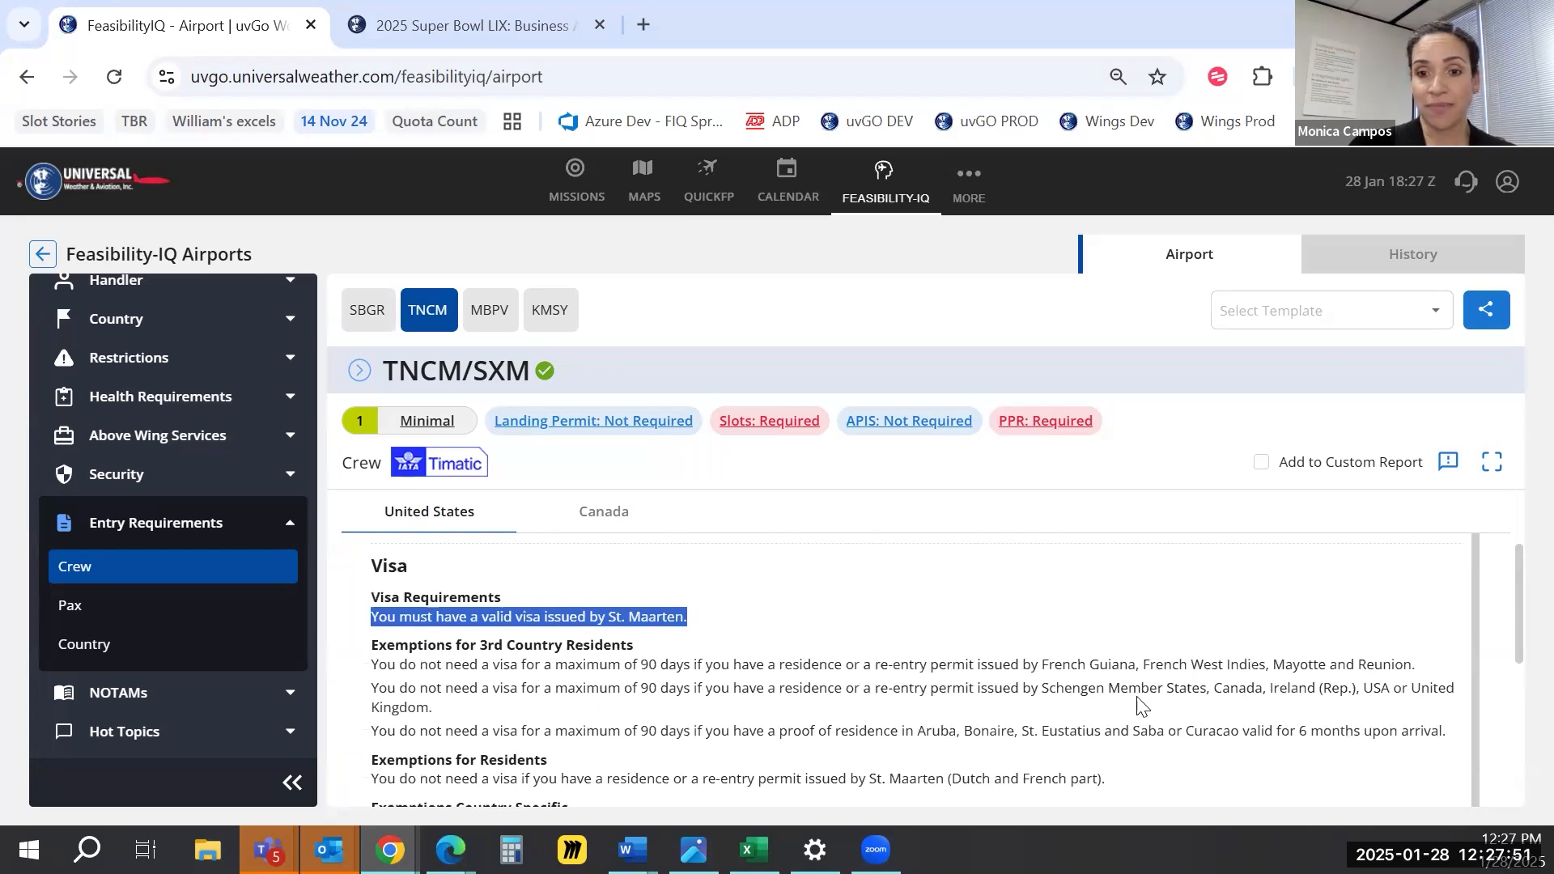
scroll(1136, 710, down, 3)
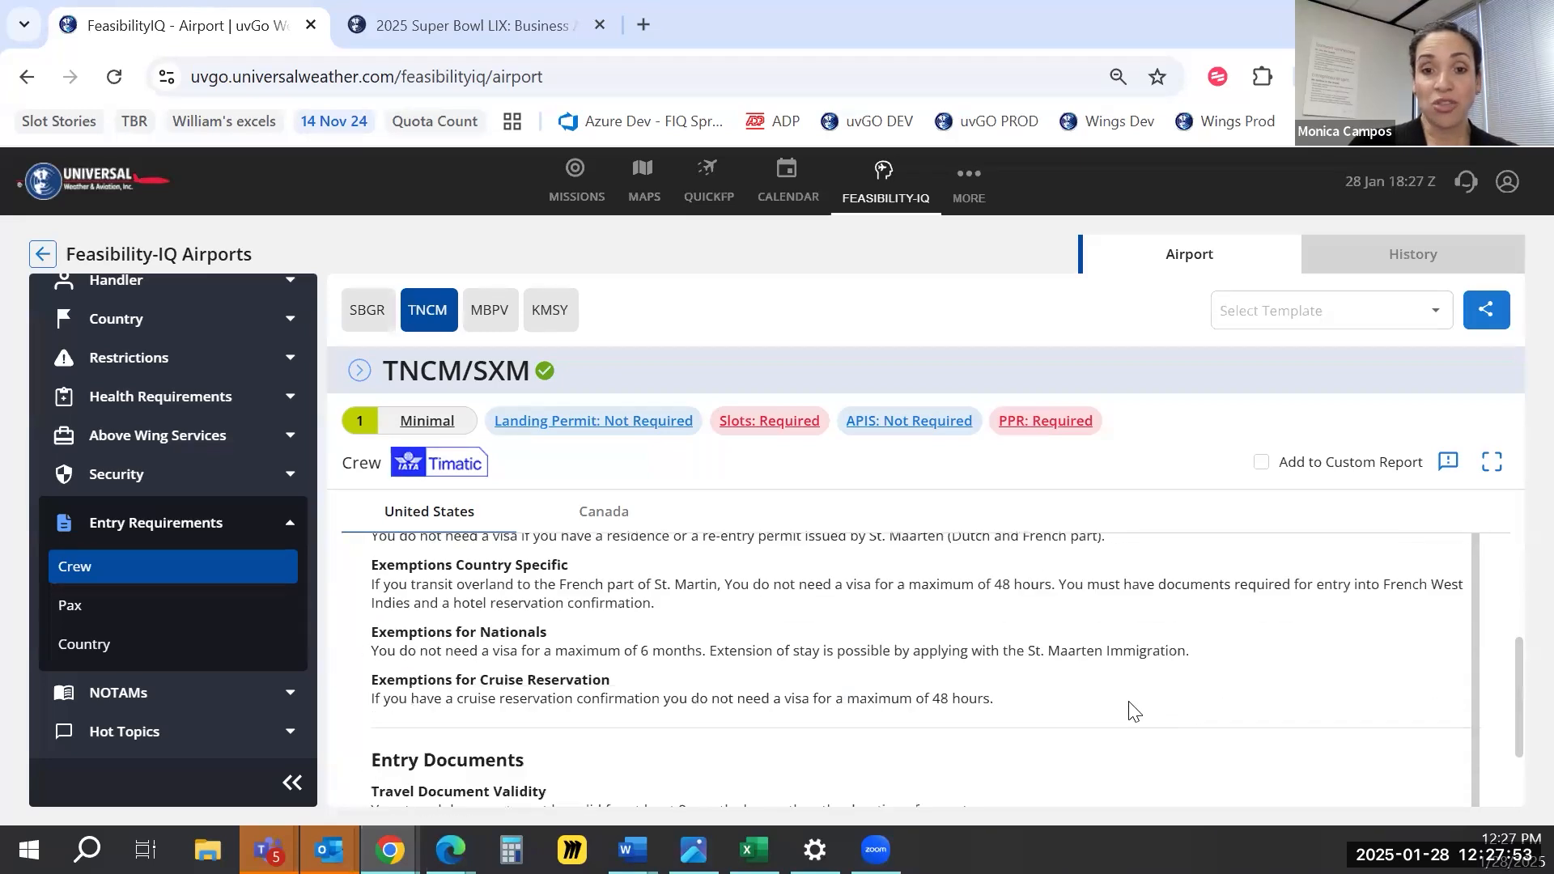
scroll(1133, 710, down, 2)
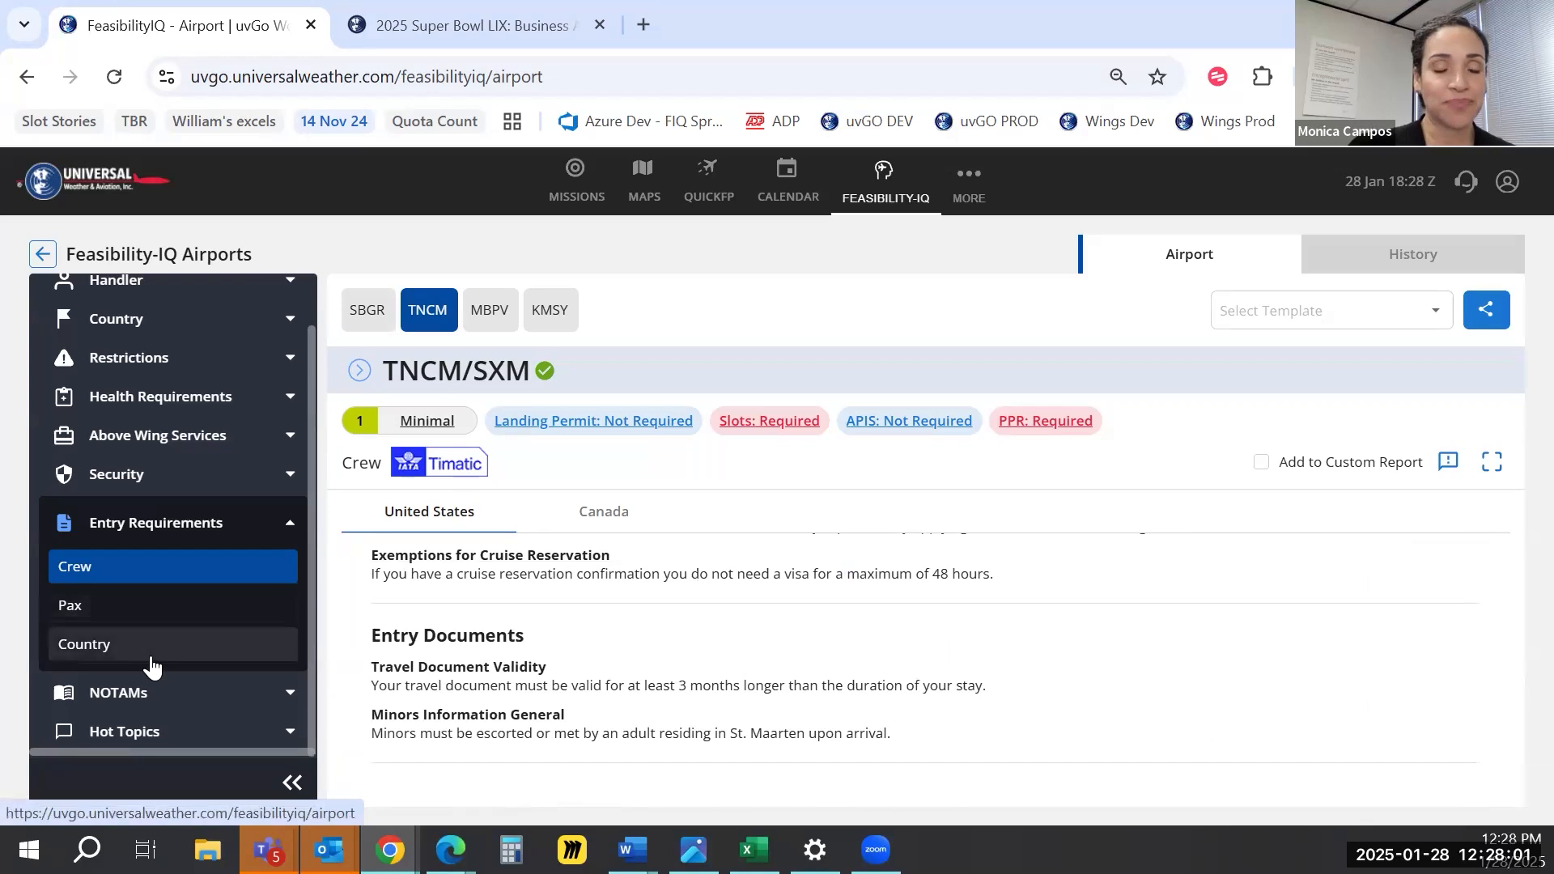
Expand TNCM's NOTAMs and Hot Topics sections and open Regulatory Insights, Destination Insights and Airport NOTAMs
click(215, 702)
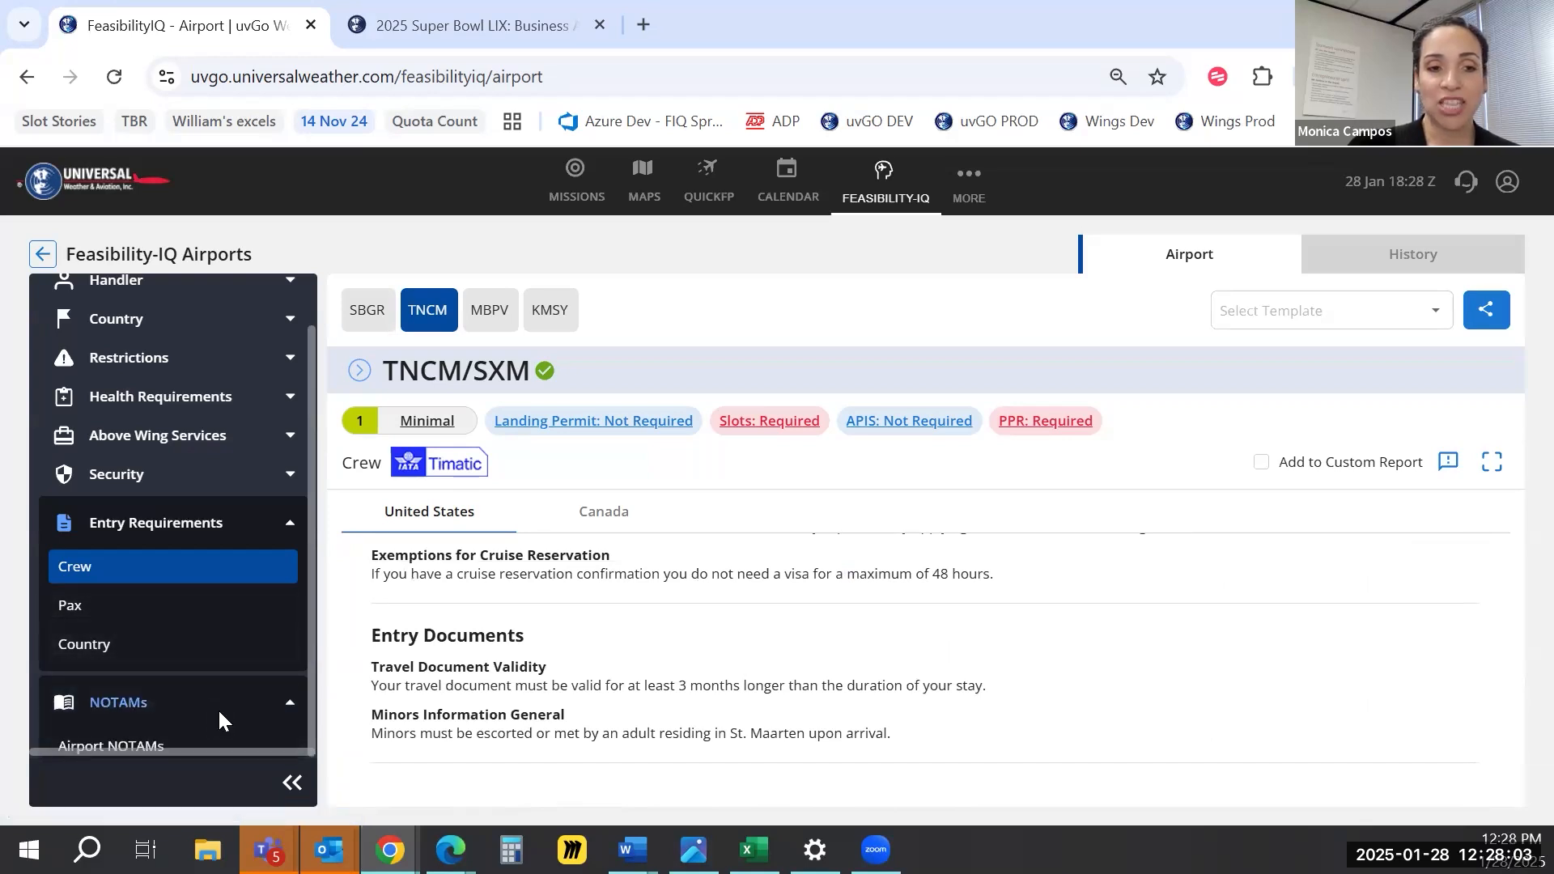
click(145, 733)
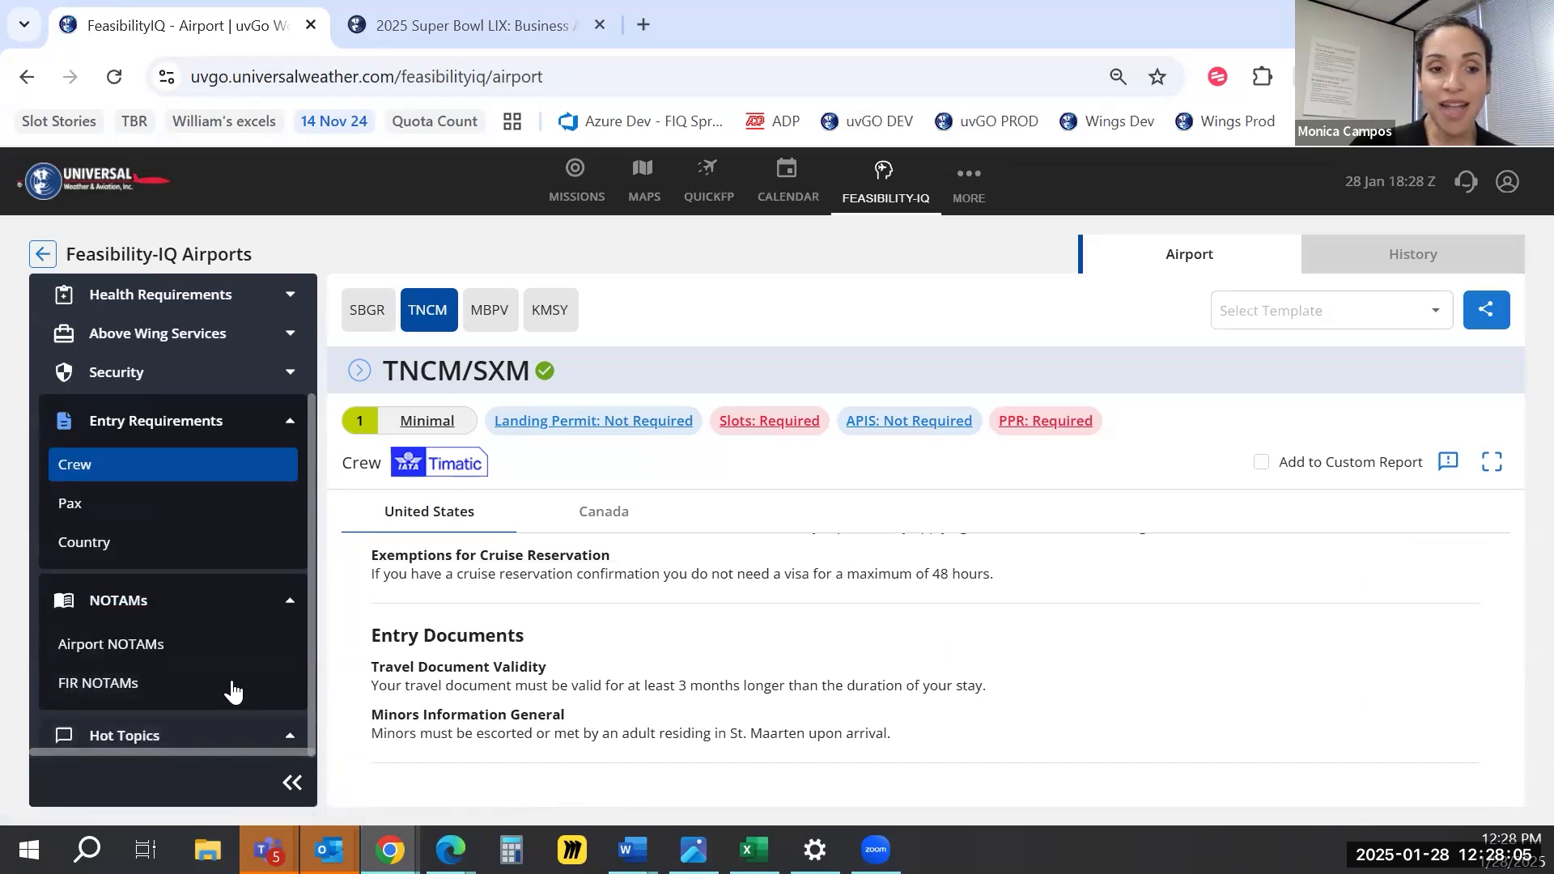
click(174, 684)
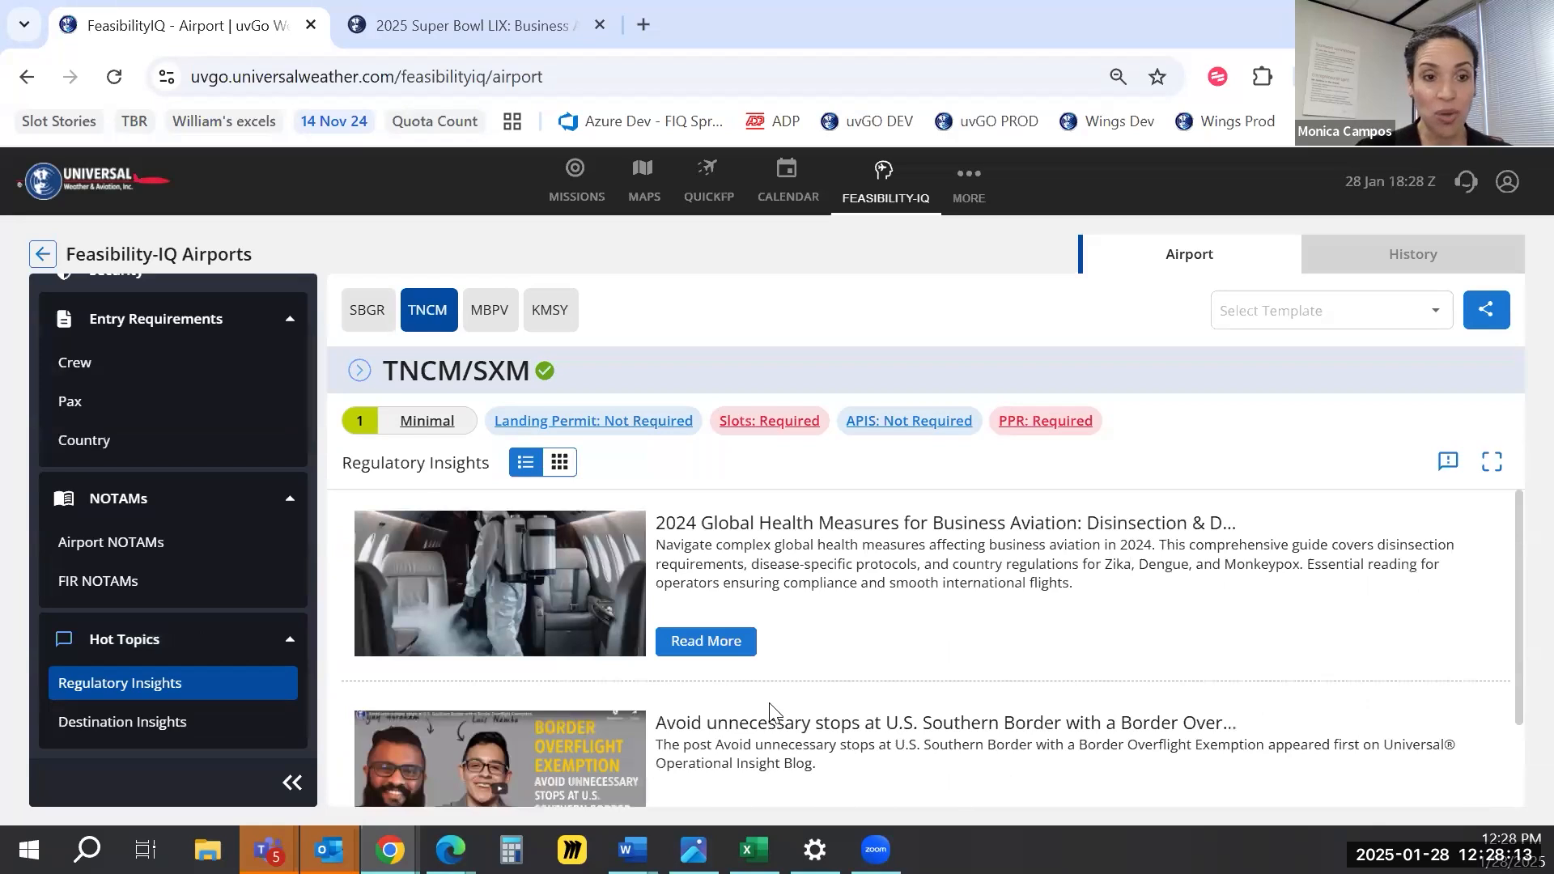
click(151, 722)
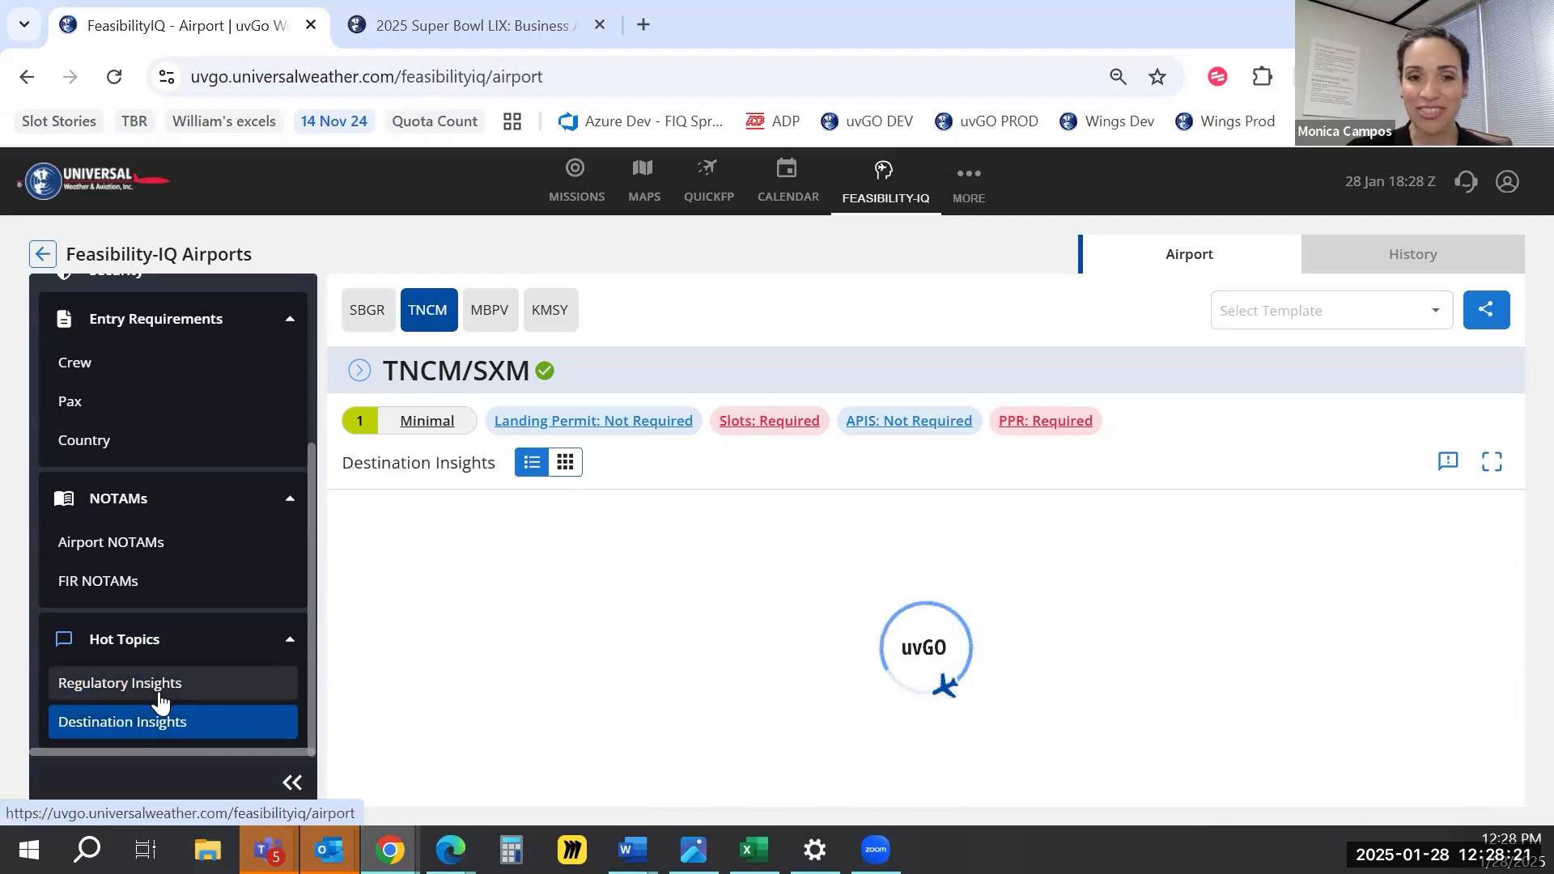
click(159, 700)
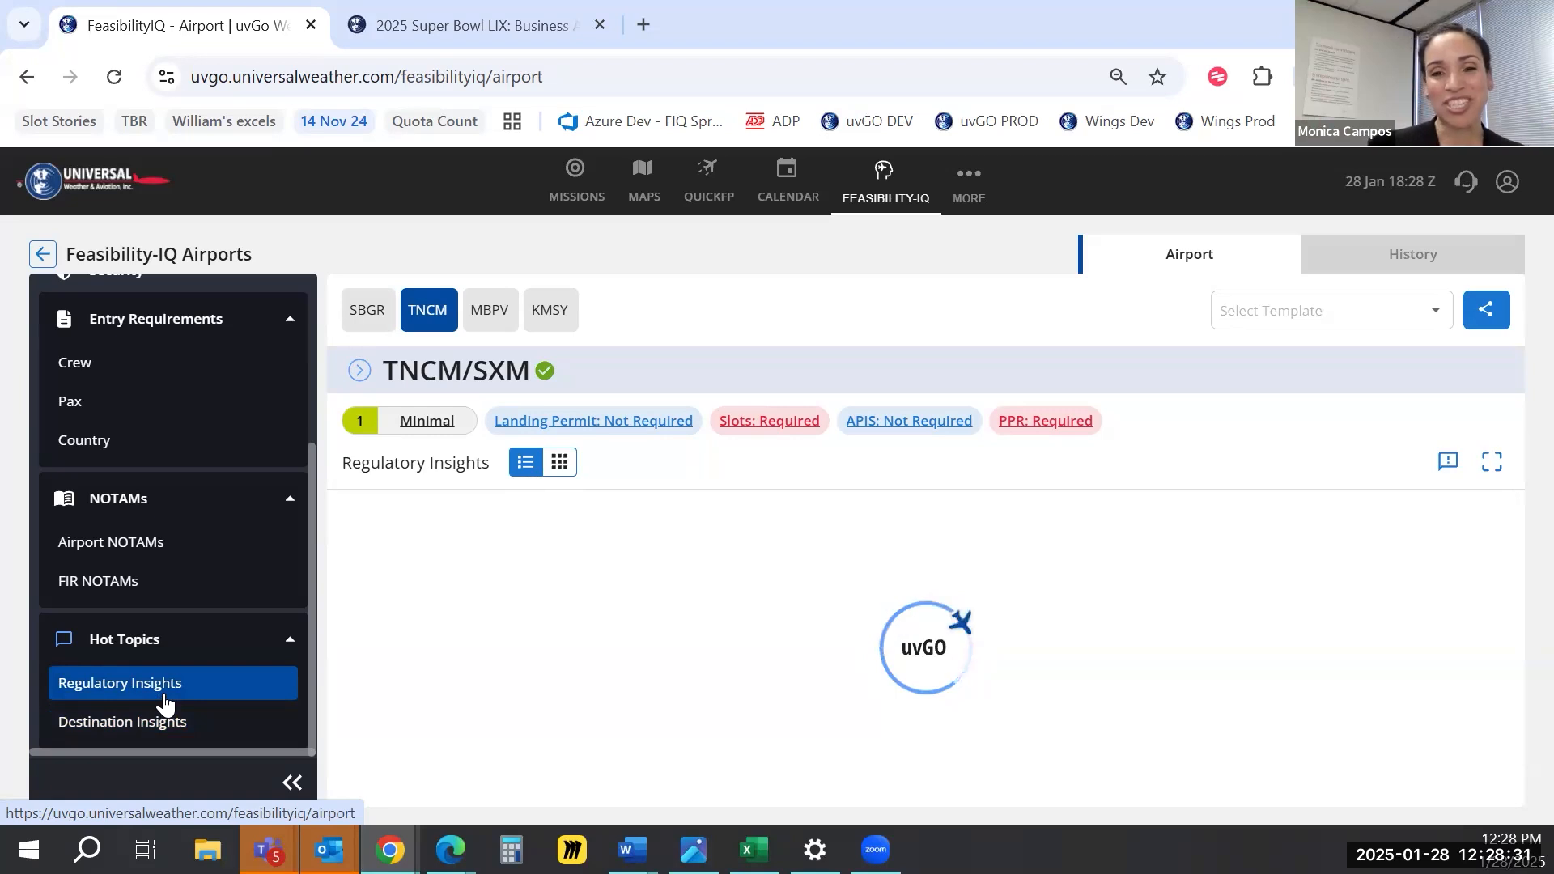
click(108, 541)
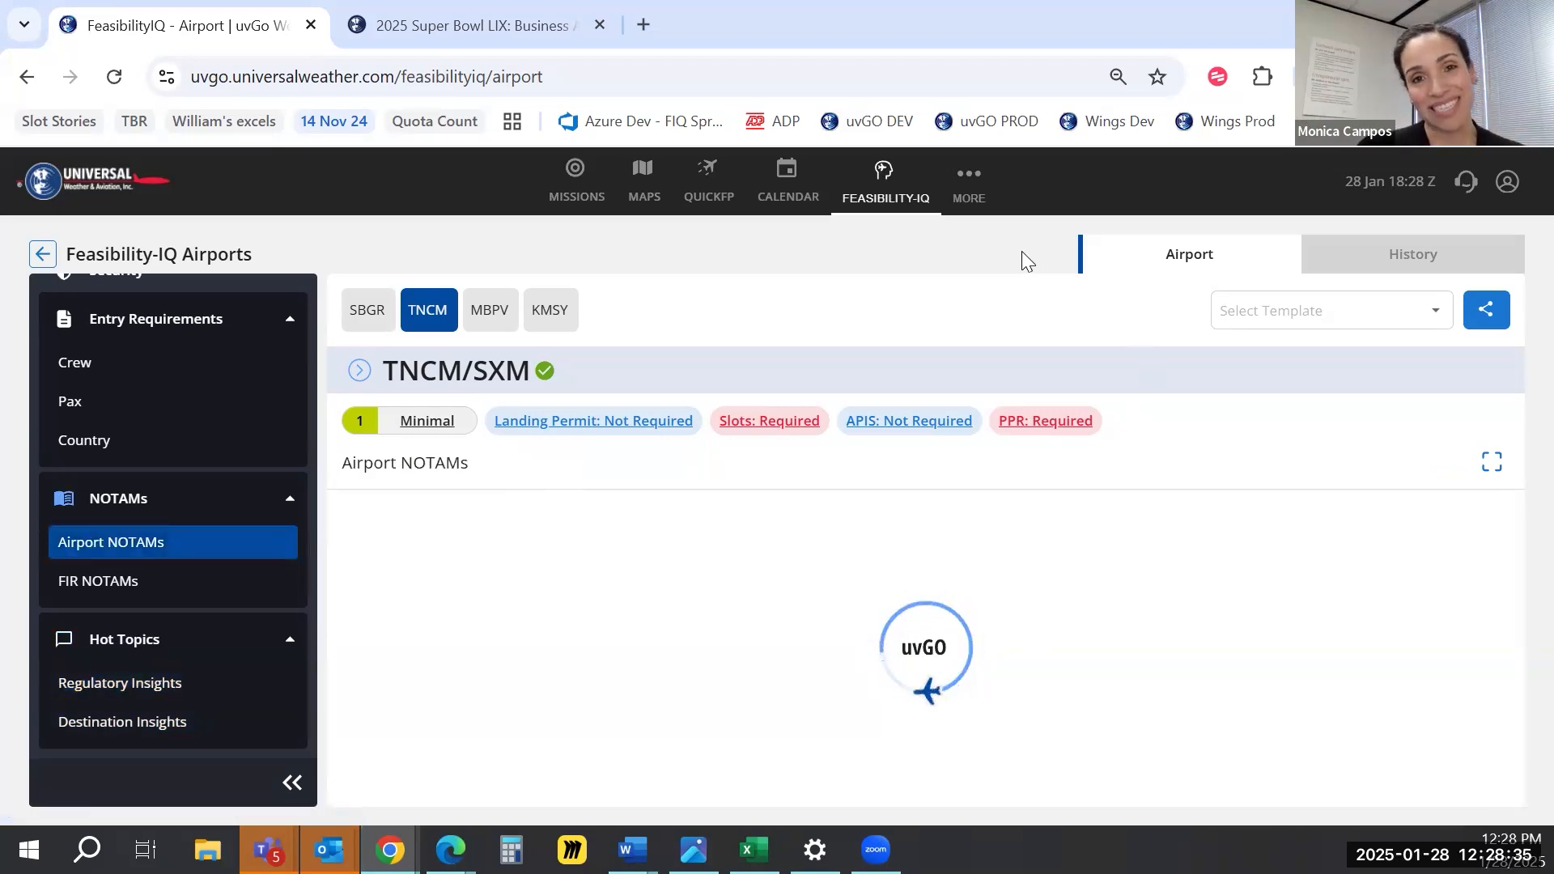
Open the uvGO Knowledge Base, look over its home page and return to the Feasibility-IQ airport page
click(969, 198)
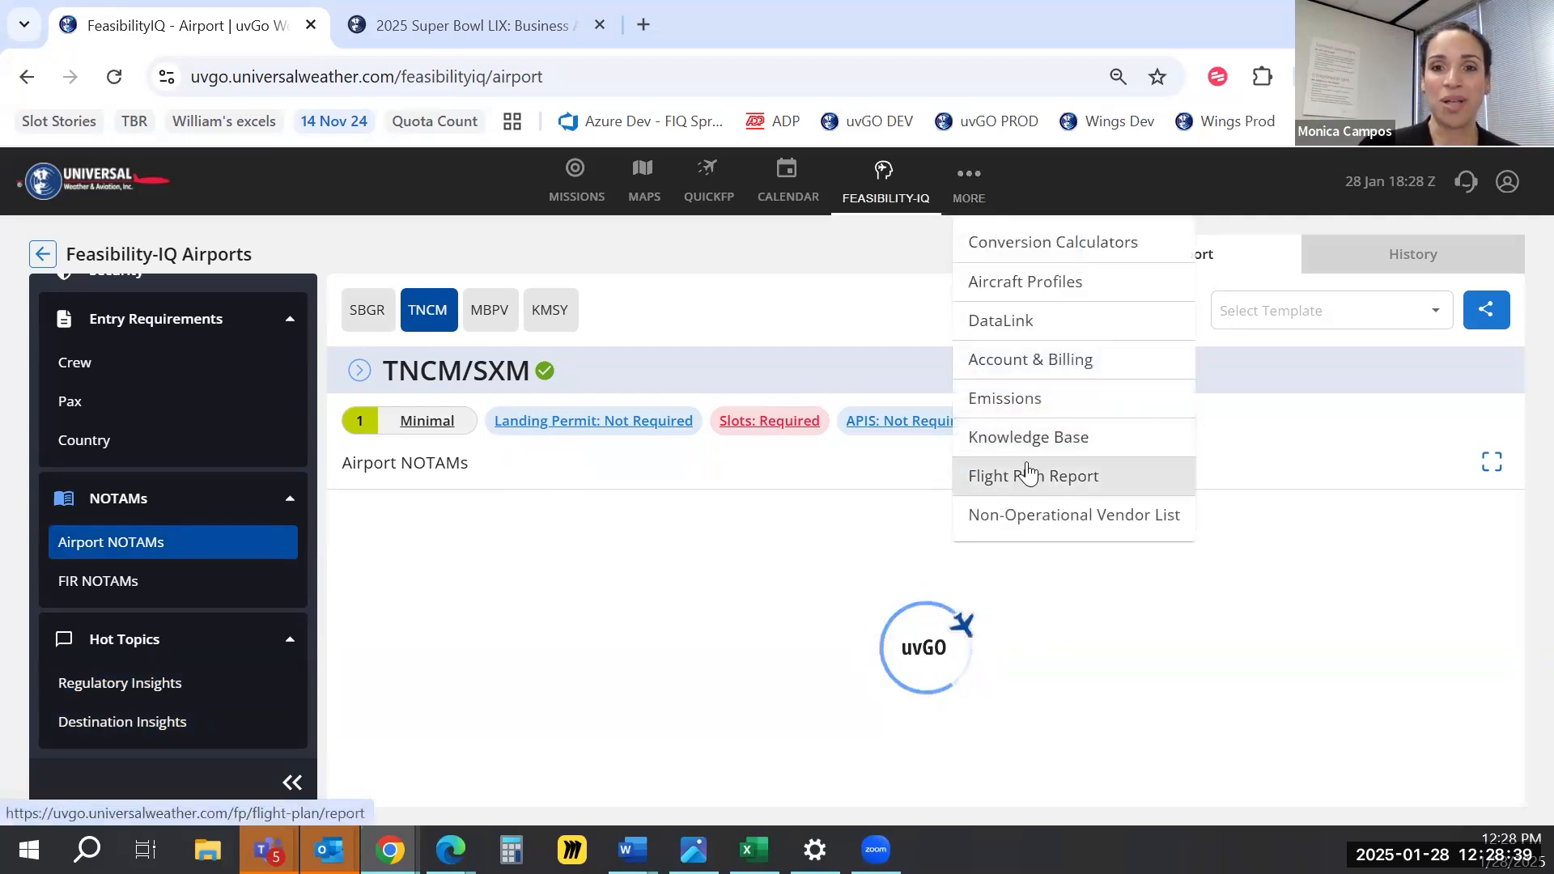
click(1028, 437)
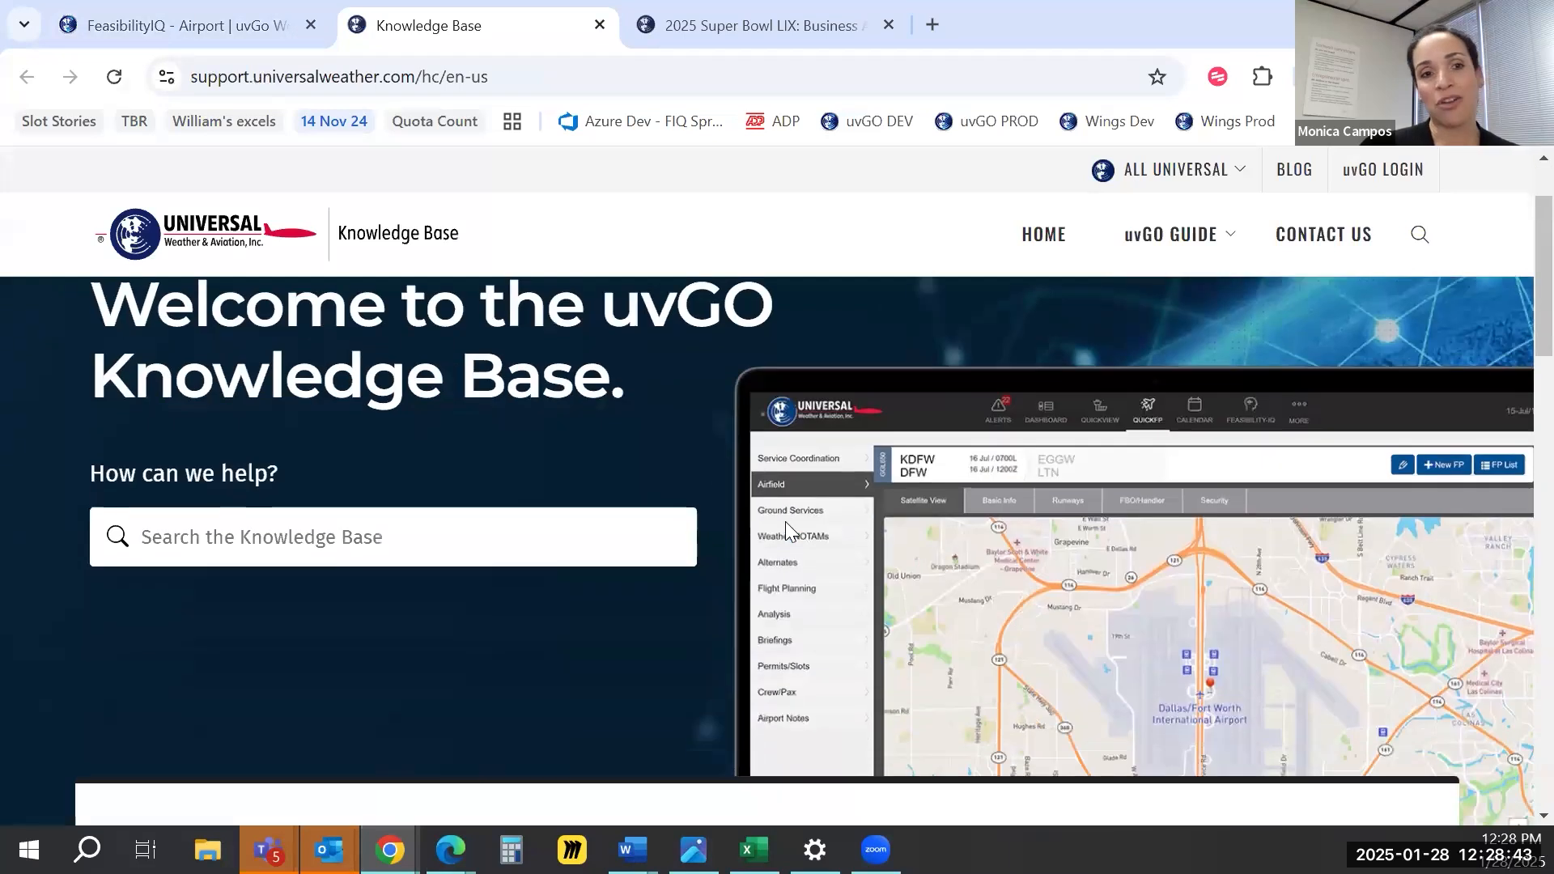
scroll(785, 521, down, 3)
scroll(785, 518, down, 3)
scroll(785, 518, up, 6)
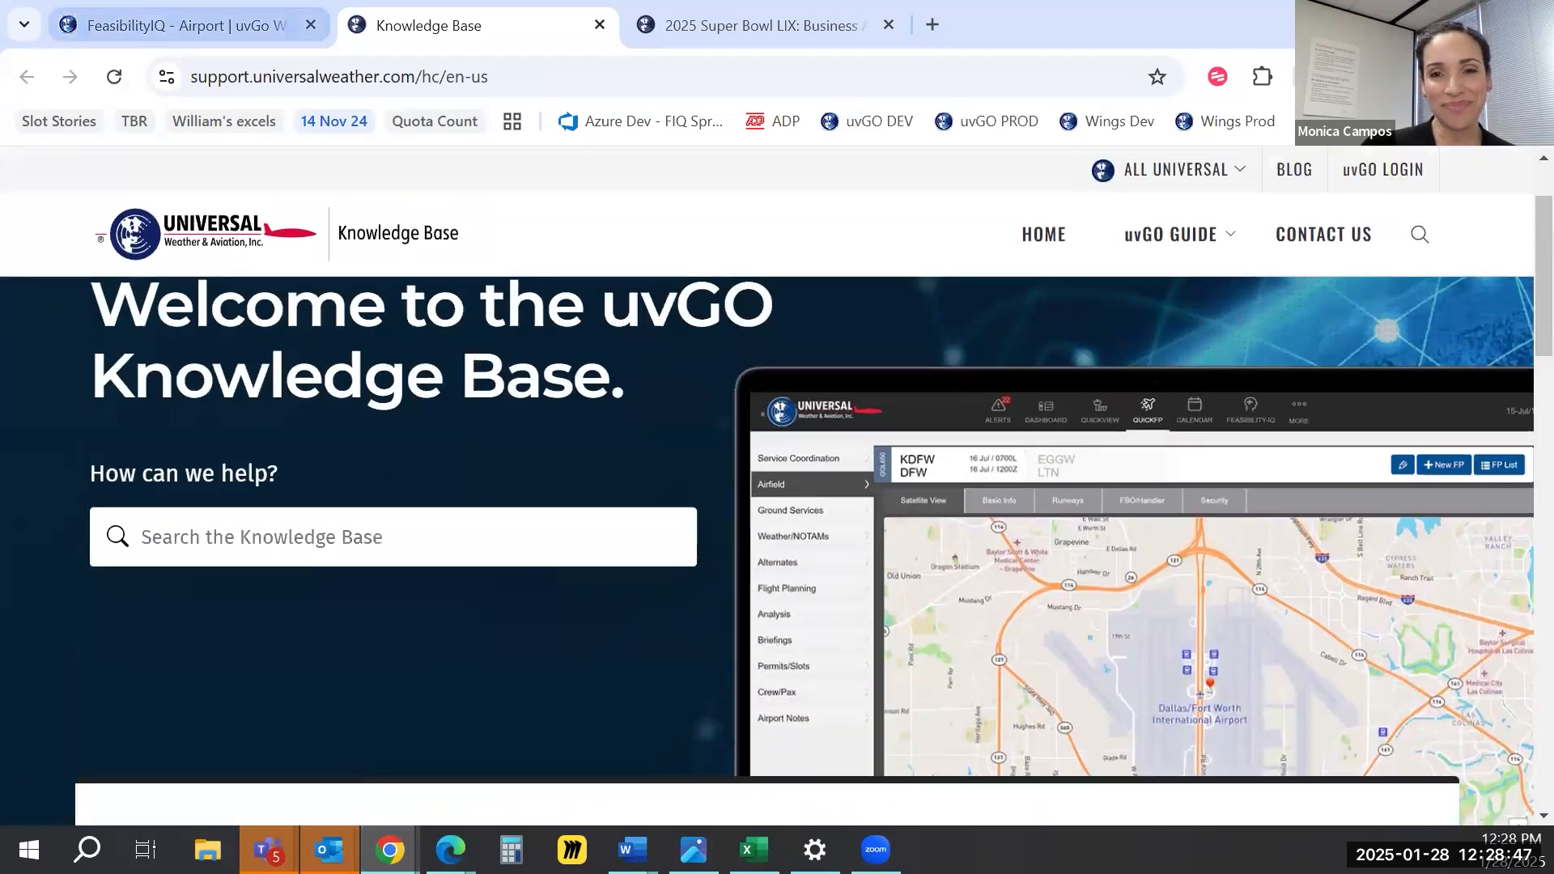
click(186, 25)
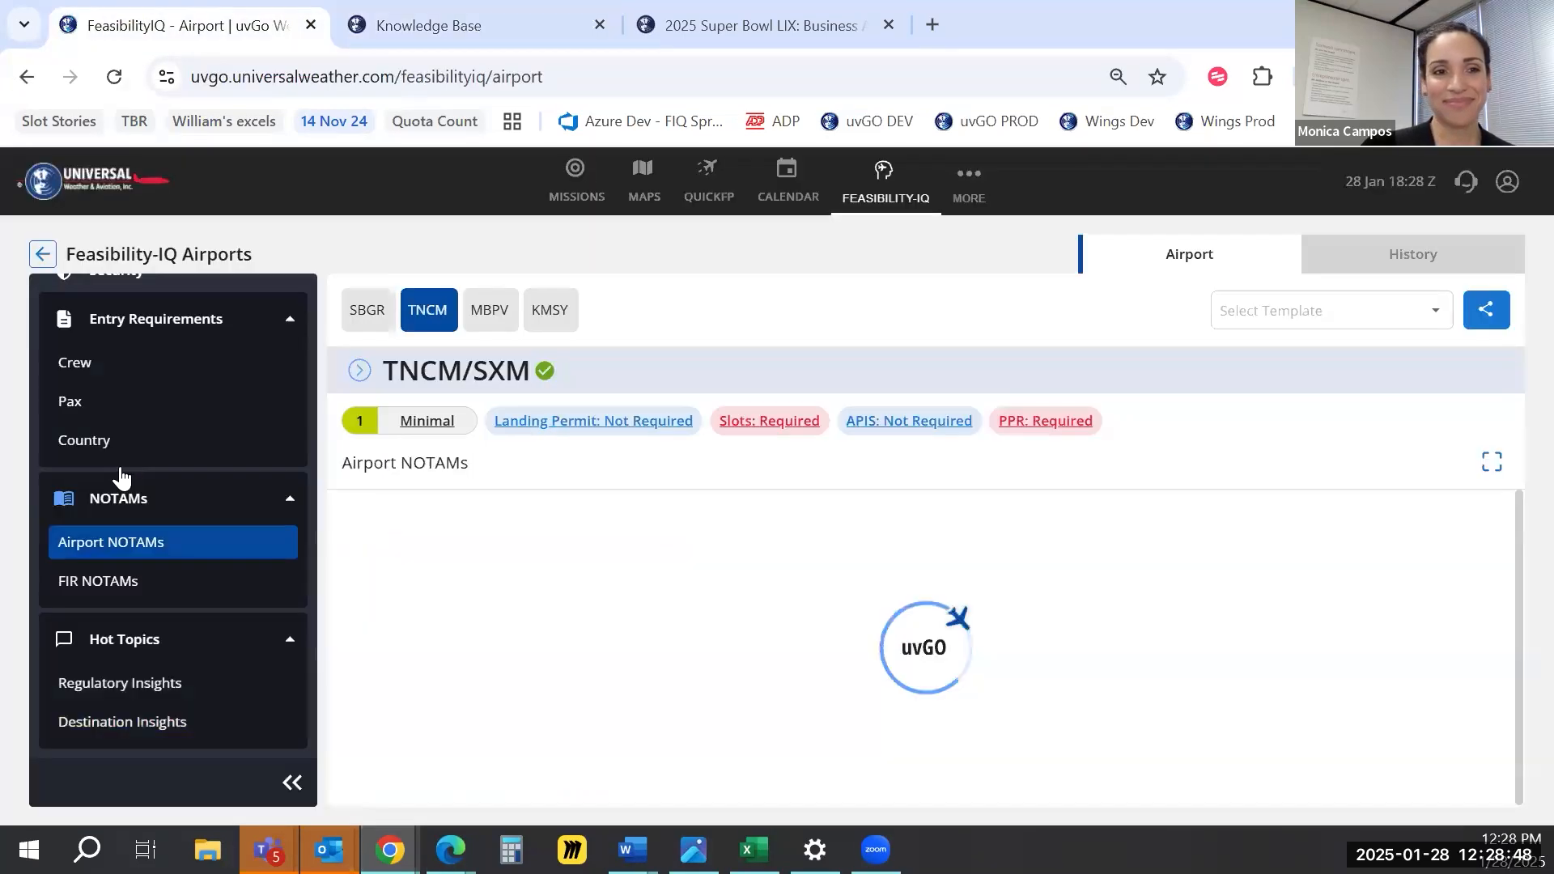
Go back to the Feasibility-IQ airport search and retrieve the information for SBGR, TNCM, MBPV and KMSY again
click(71, 362)
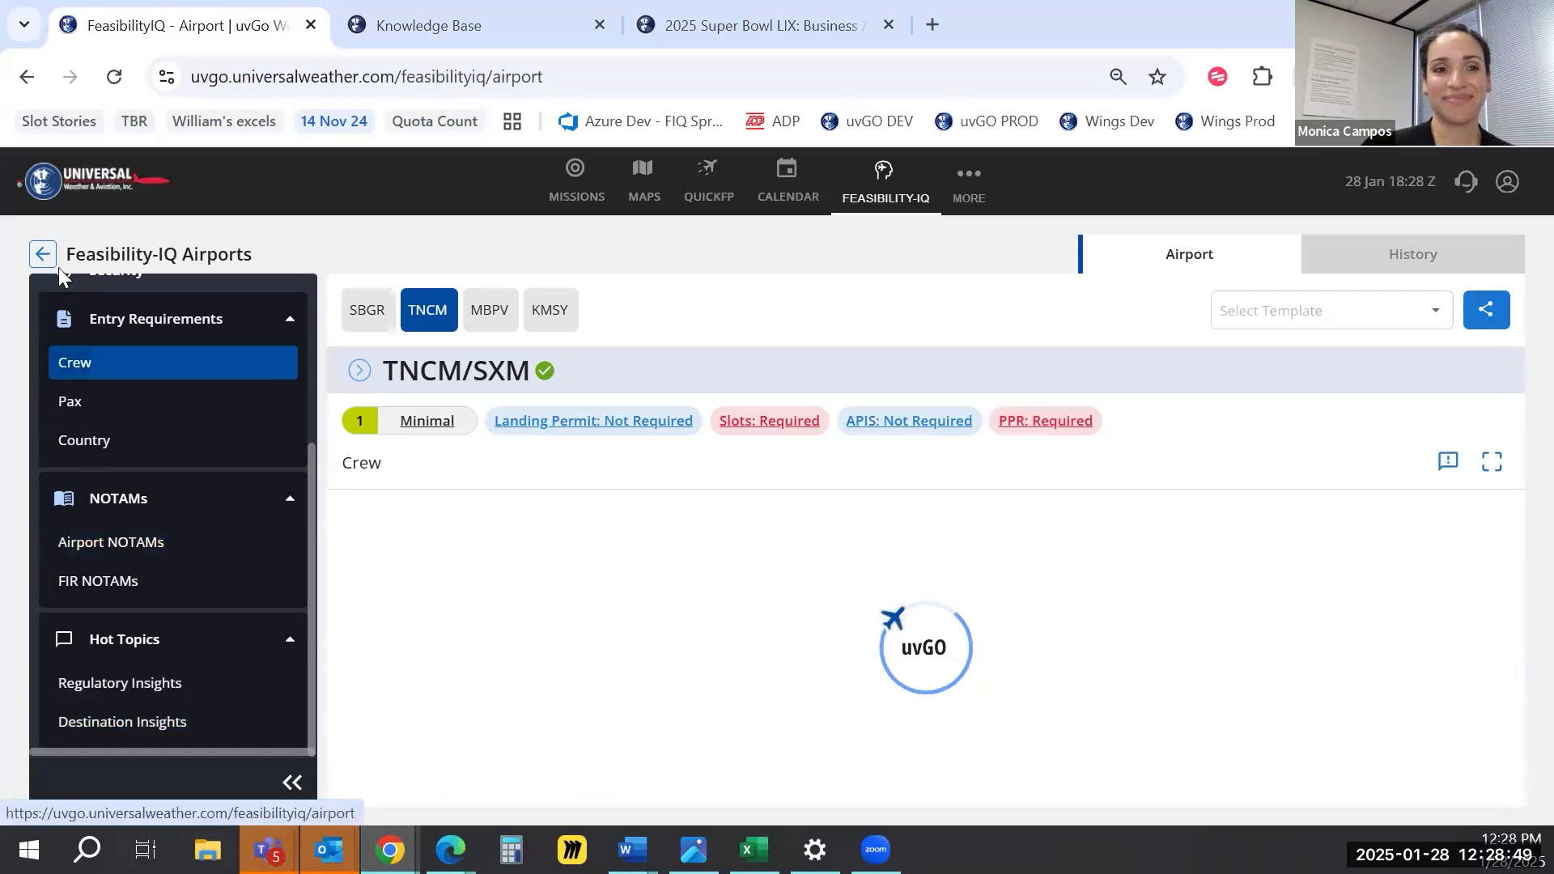
click(745, 380)
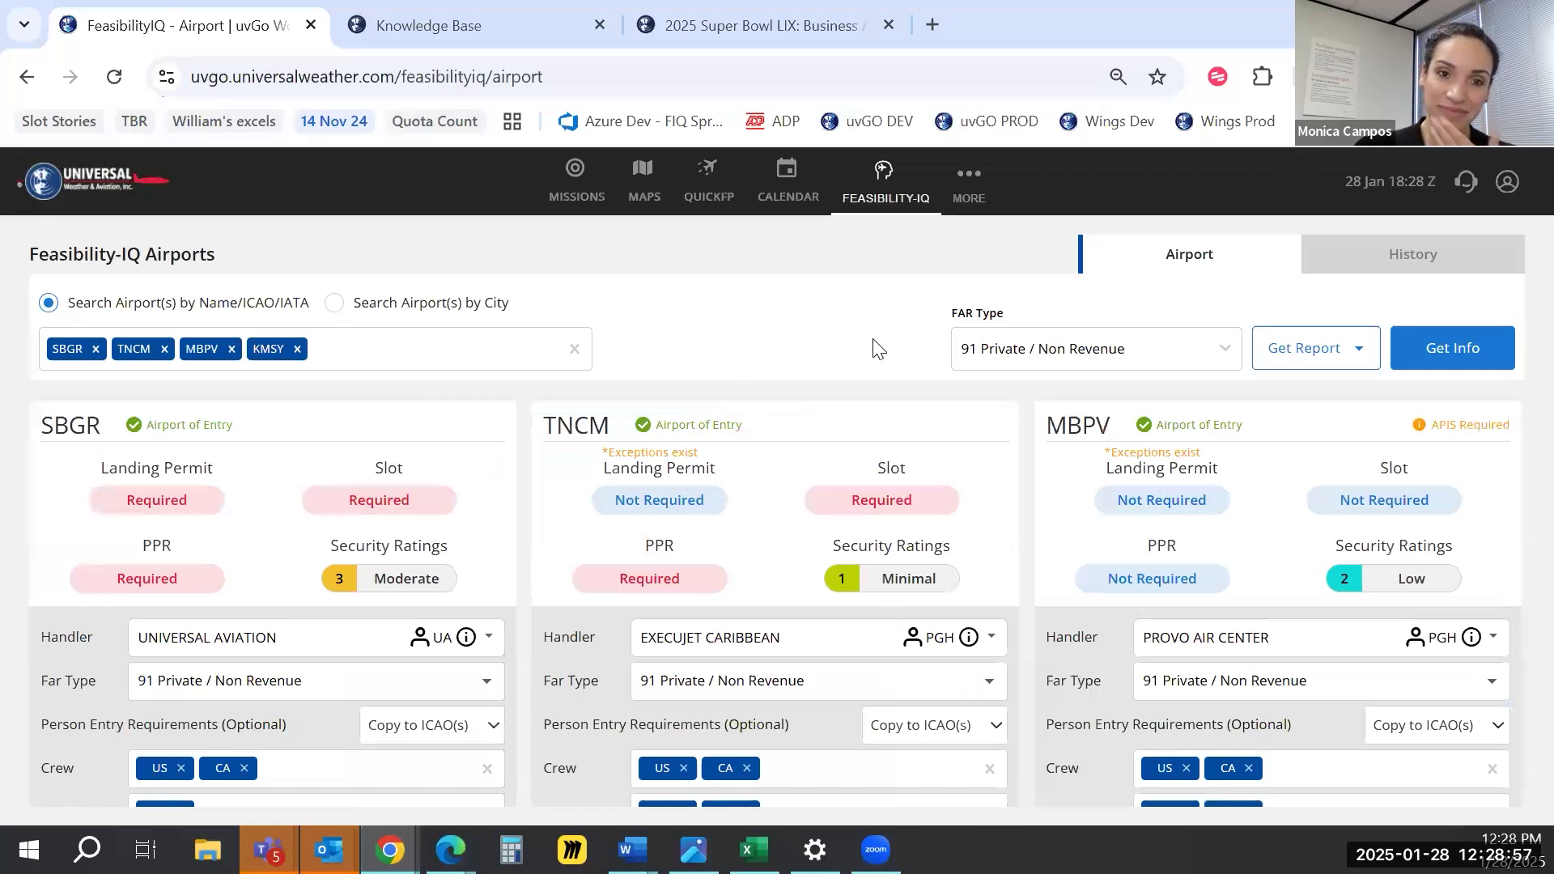
click(1462, 346)
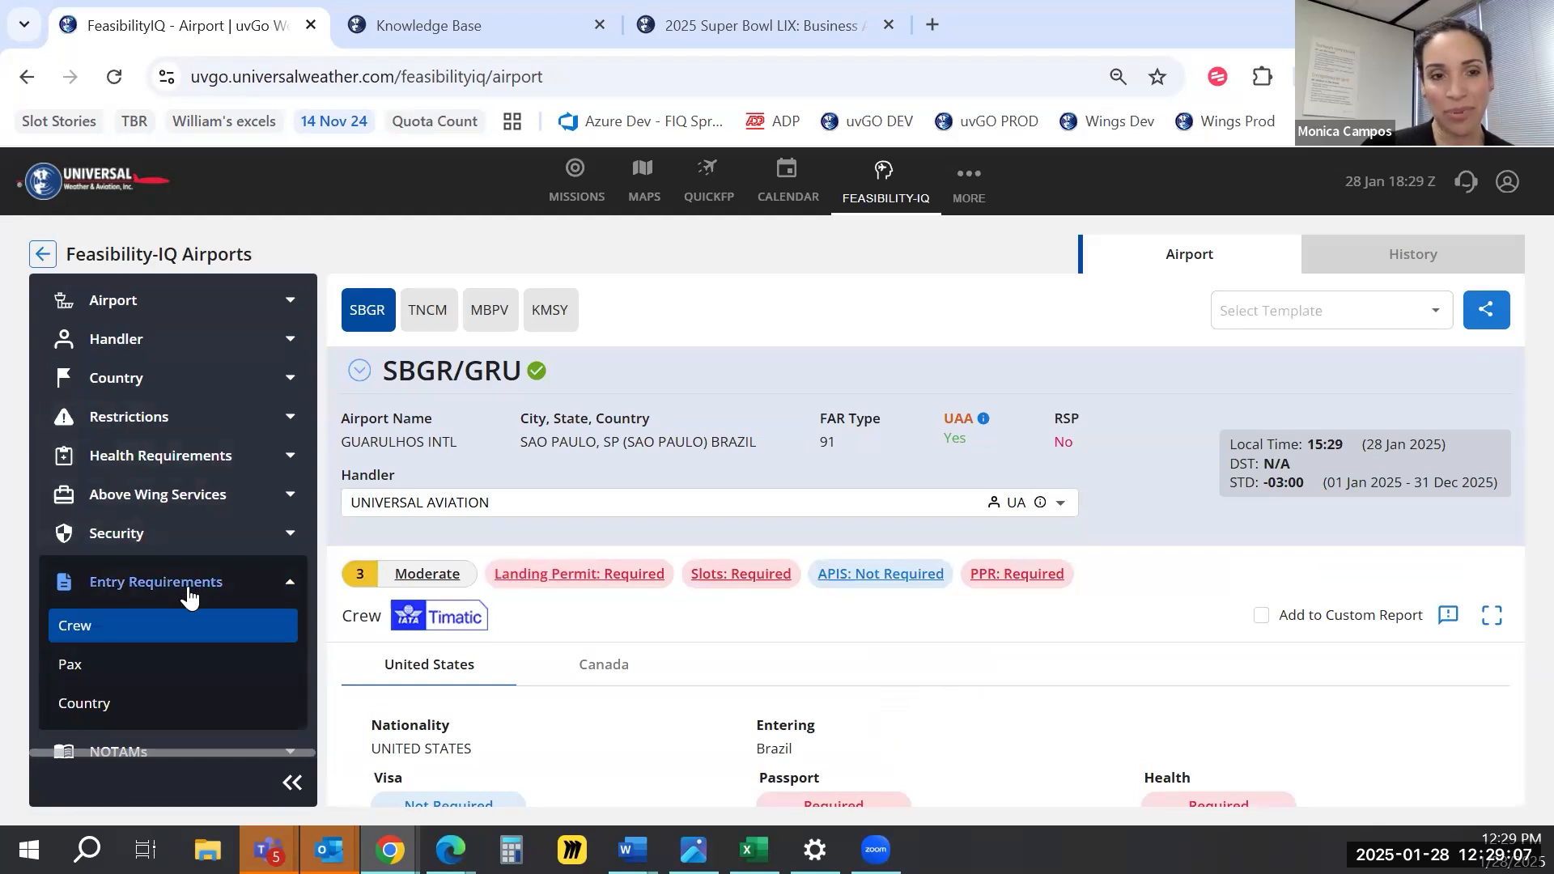
scroll(803, 672, down, 2)
scroll(818, 665, up, 2)
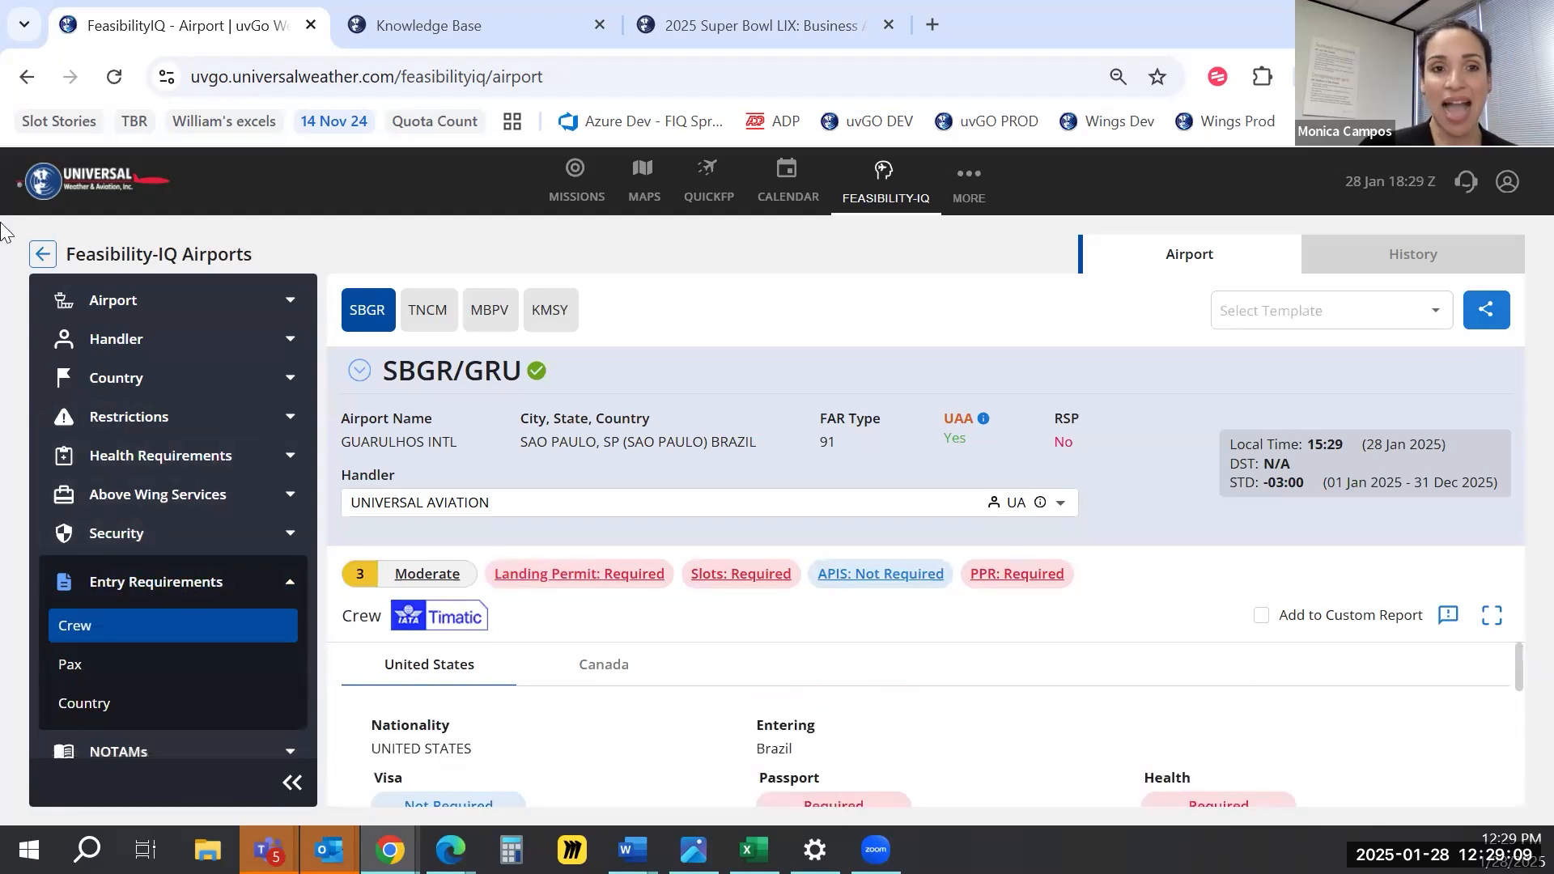
Collapse SBGR's airport summary and highlight the yellow fever and malaria information in the crew health requirements for United States nationals
click(360, 370)
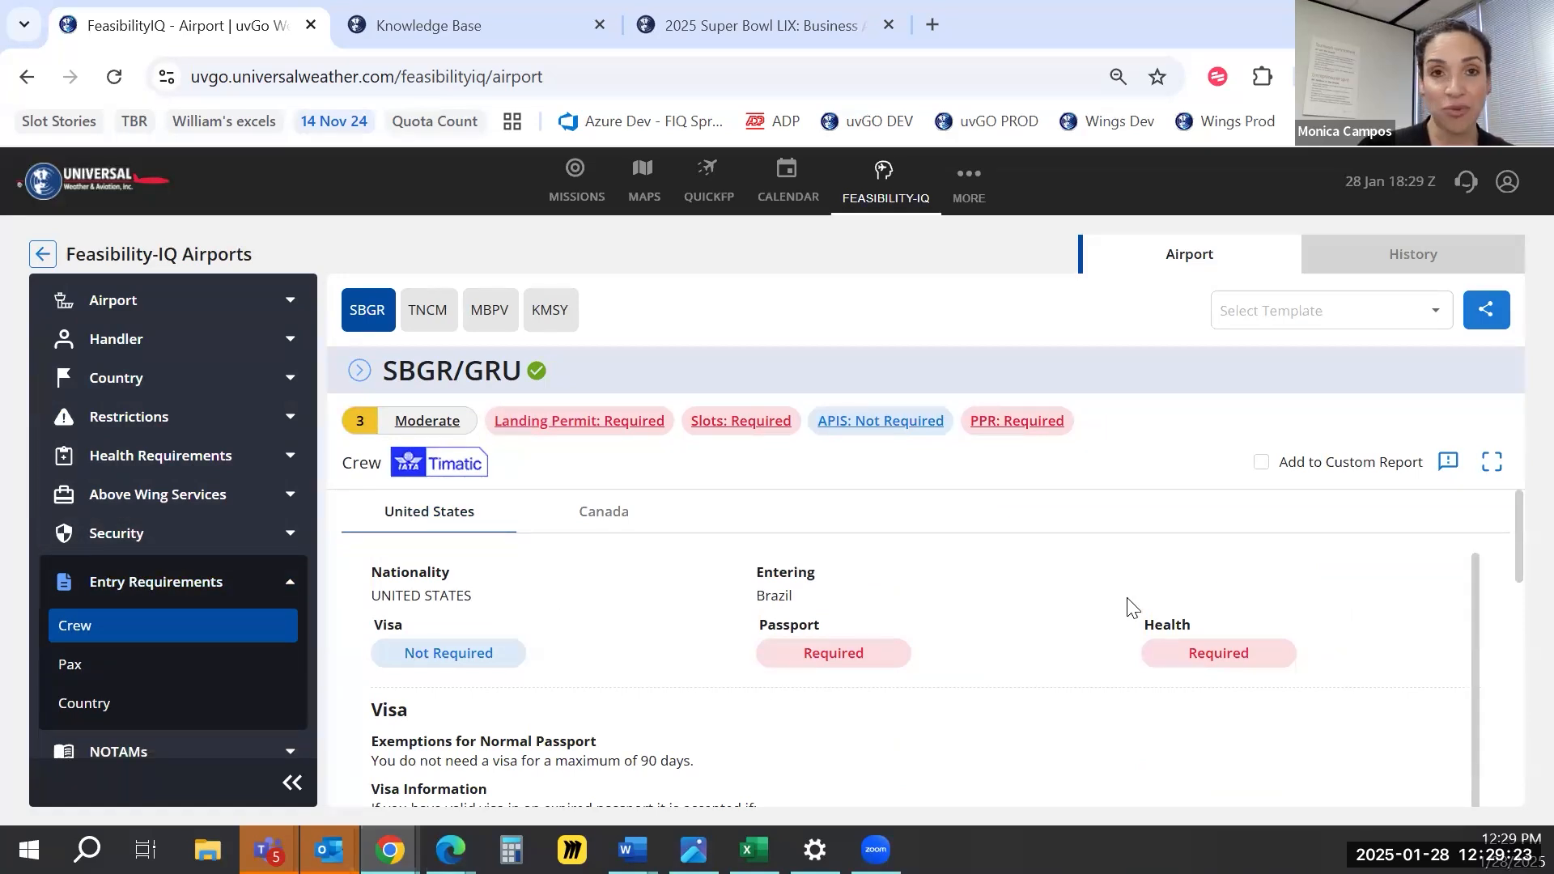
scroll(1206, 651, down, 6)
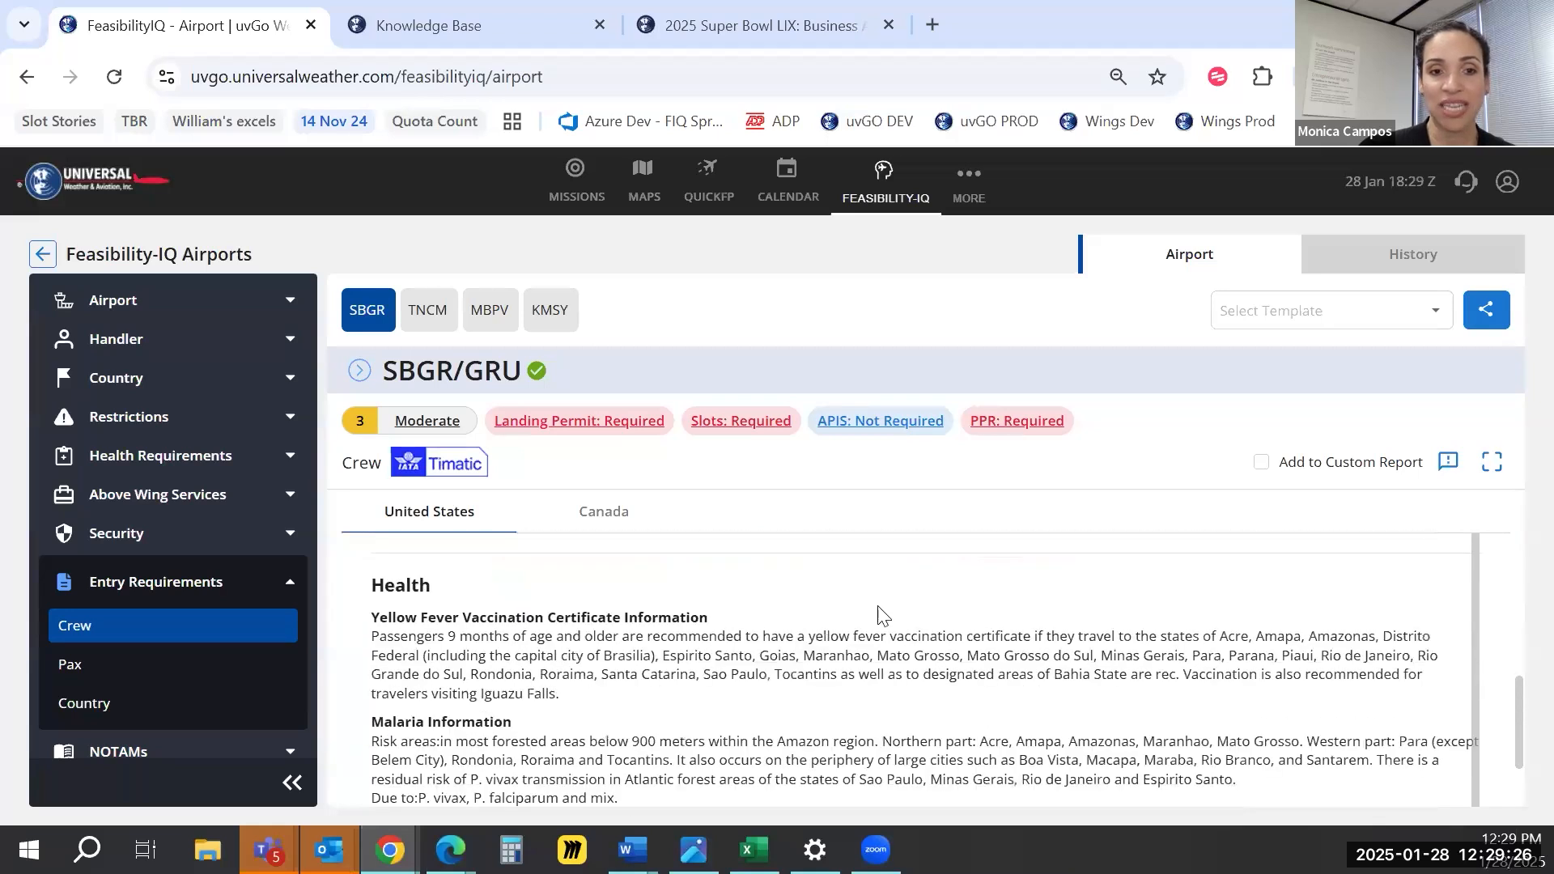
triple_click(433, 615)
click(392, 734)
double_click(392, 737)
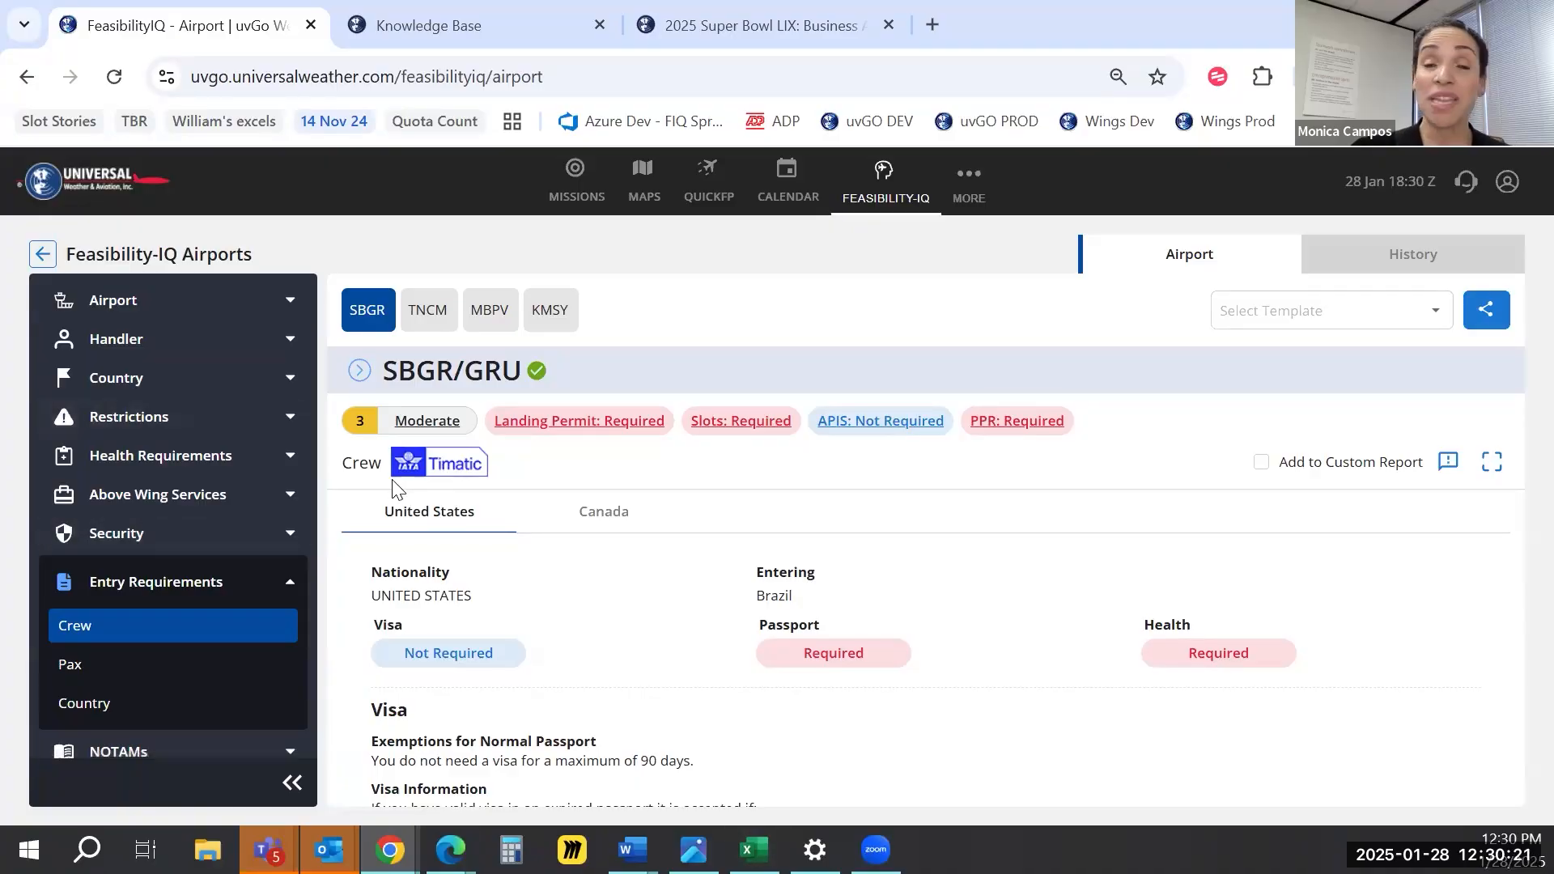
Open the completed G550 KMIA - SBGR permit result from the Feasibility-IQ Permits history
mouse_move(885, 208)
click(906, 244)
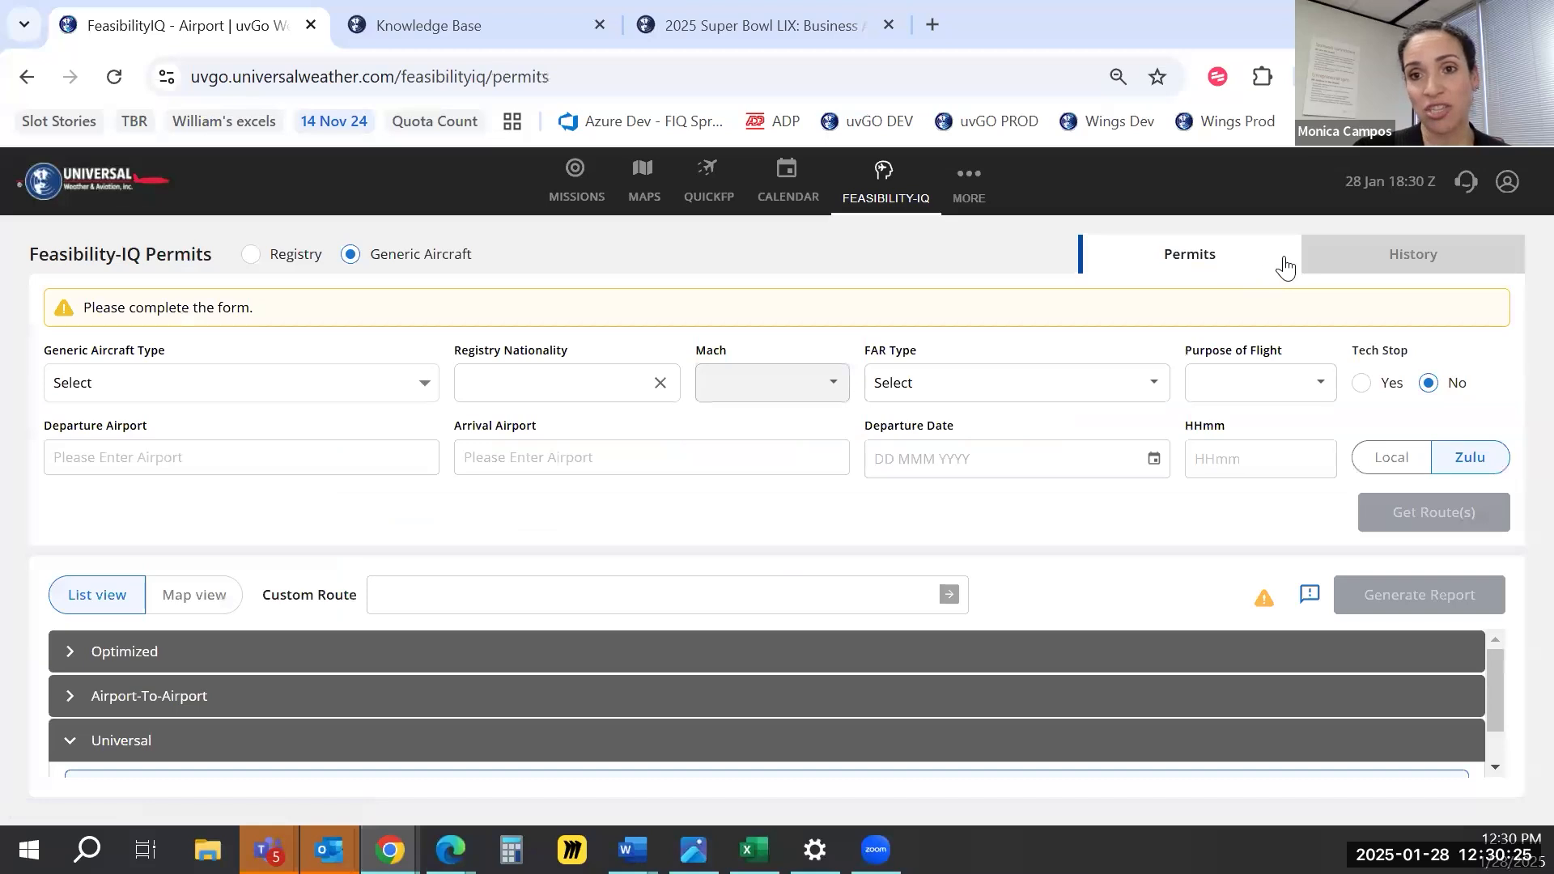
click(1374, 275)
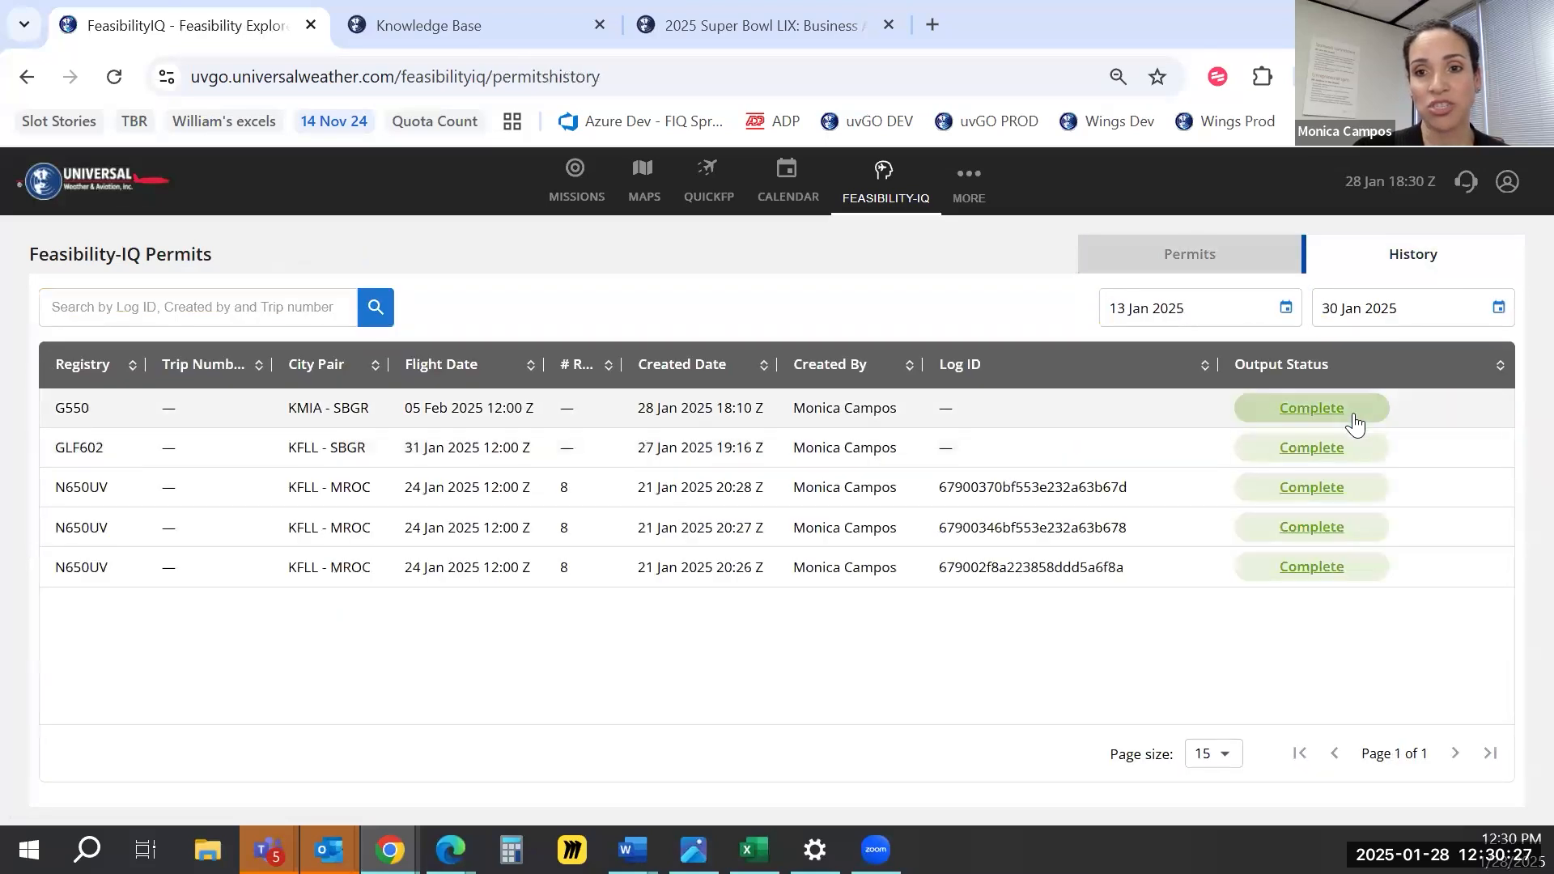
click(1352, 414)
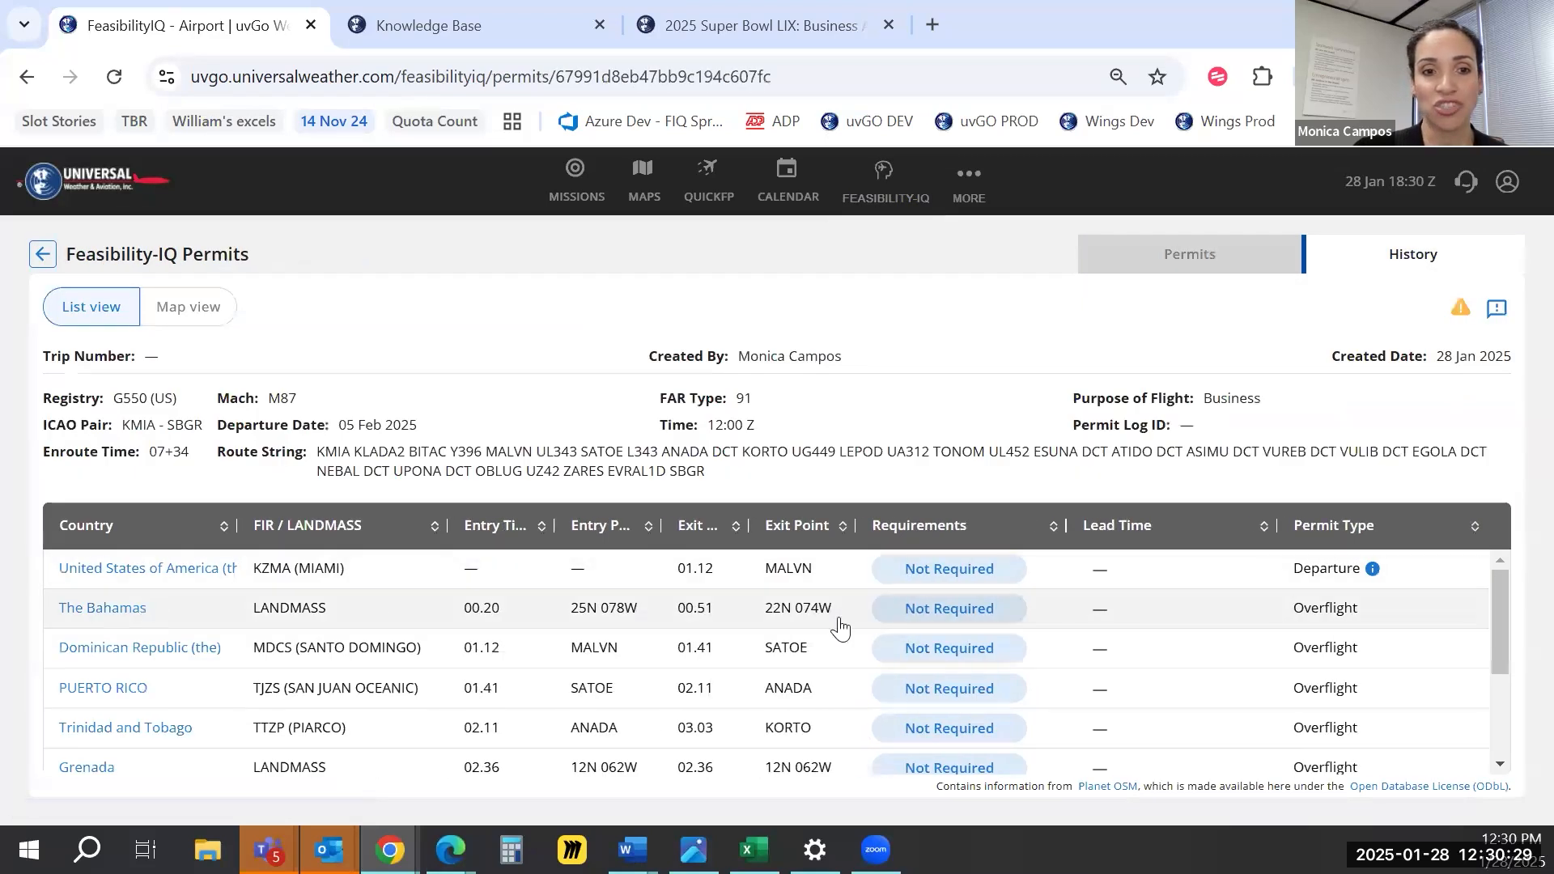
Check the permit details for The Bahamas on the KMIA - SBGR route and return to SBGR's airport information
click(413, 603)
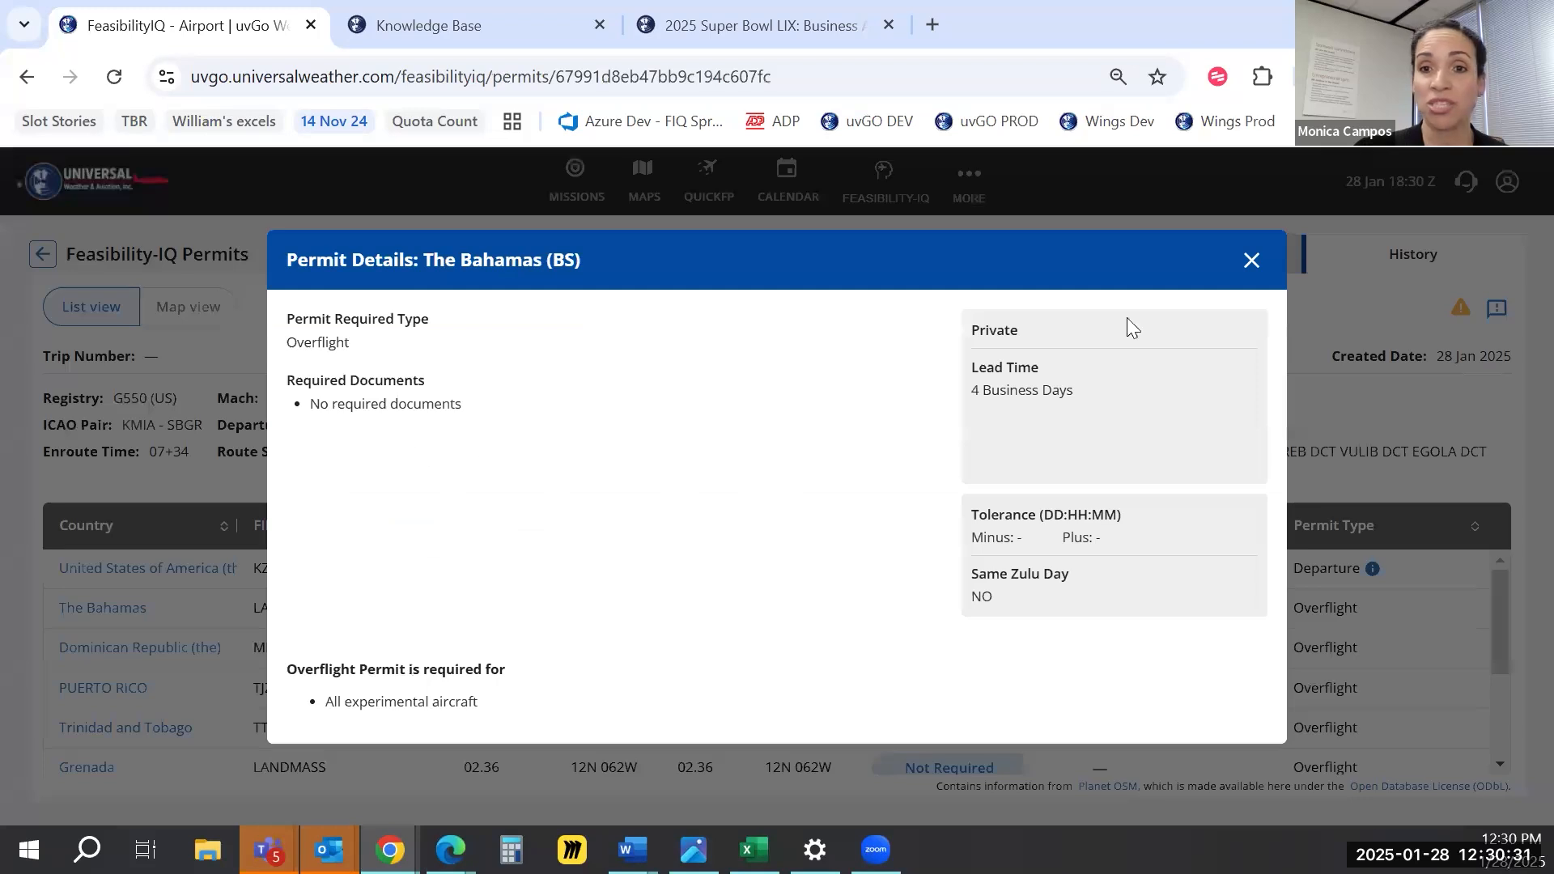
click(1251, 261)
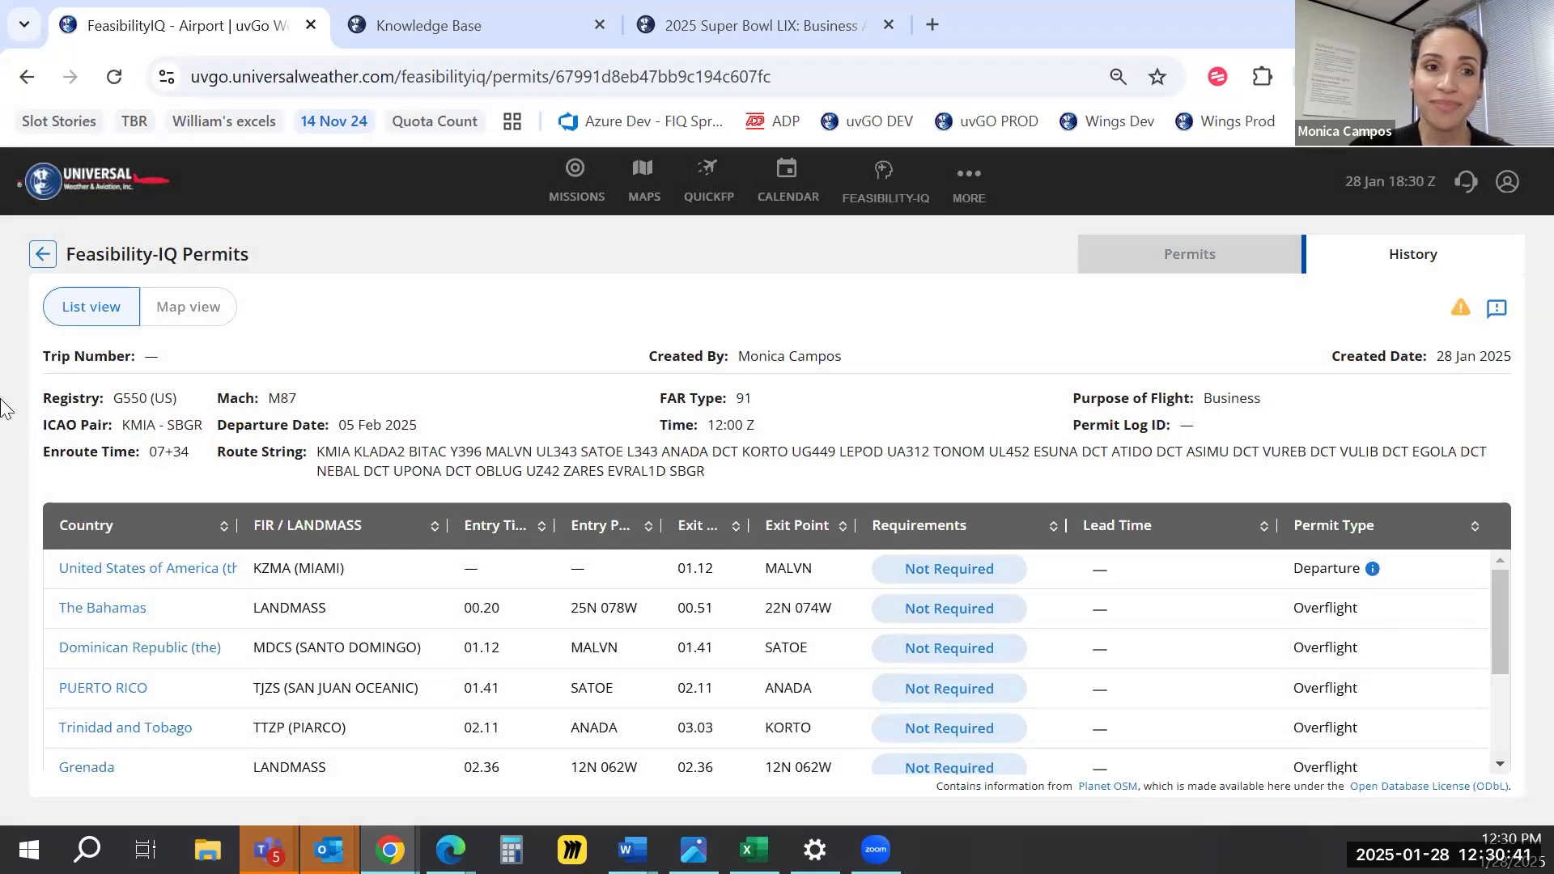
click(43, 257)
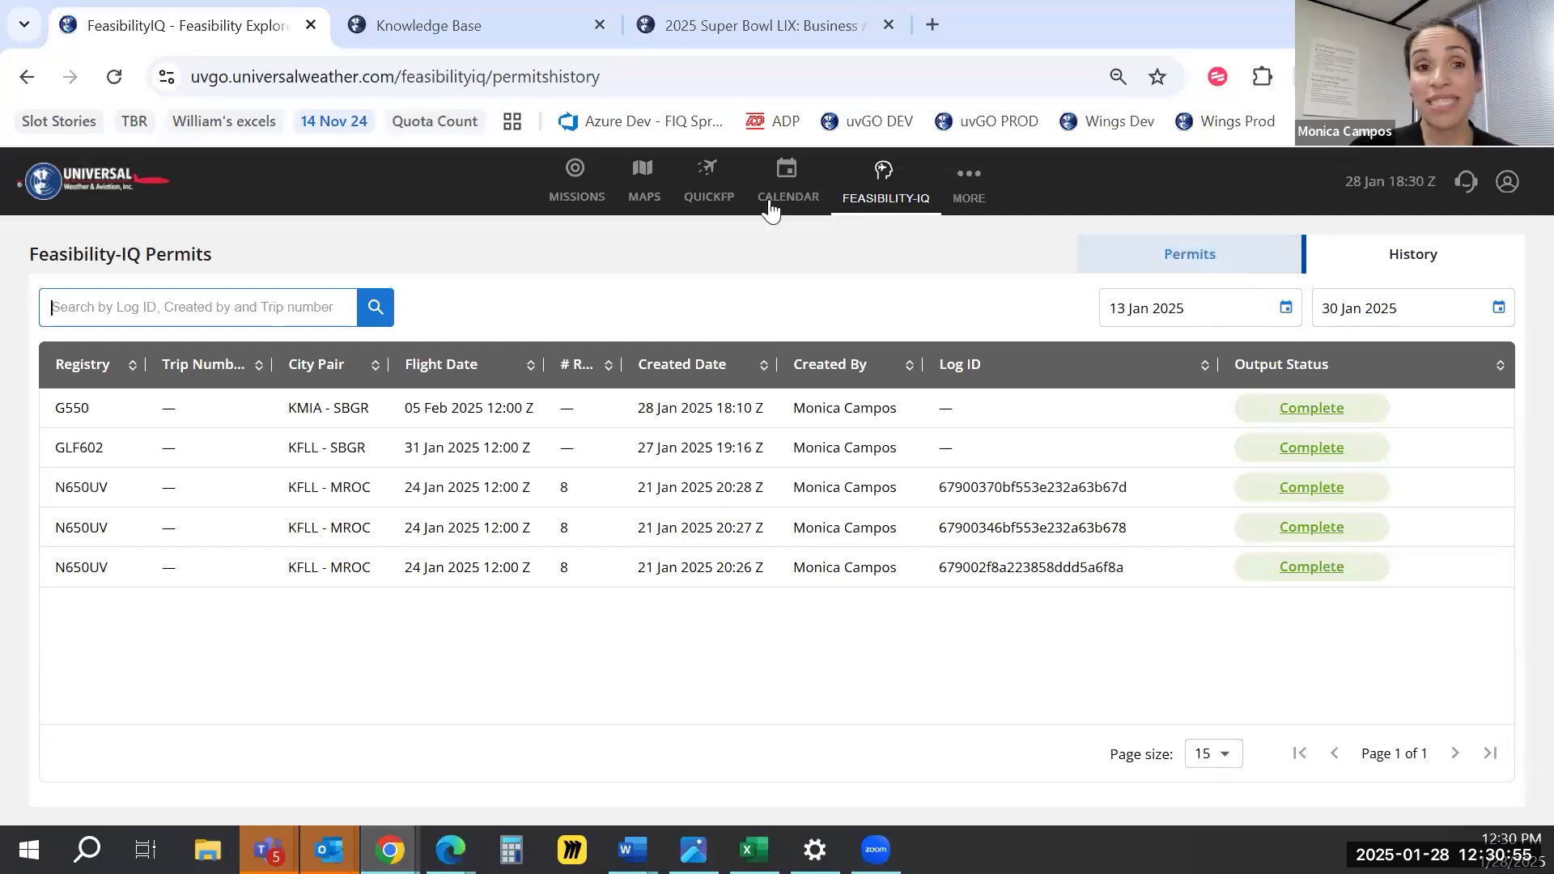
click(865, 193)
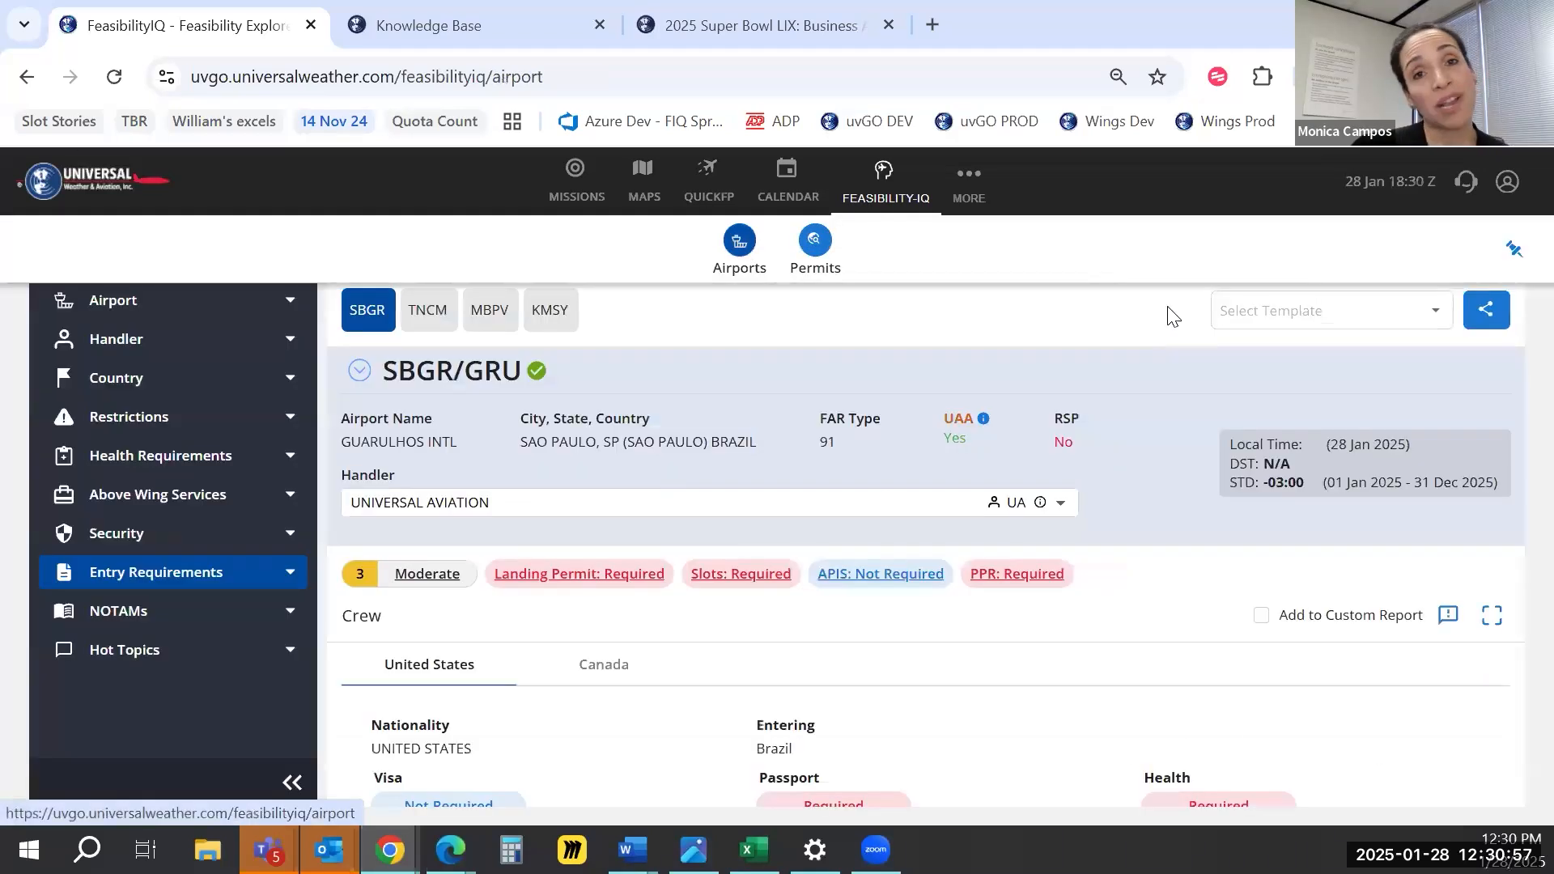
Open SBGR's country-level security information and review the alerts listed for Brazil
scroll(90, 607, down, 1)
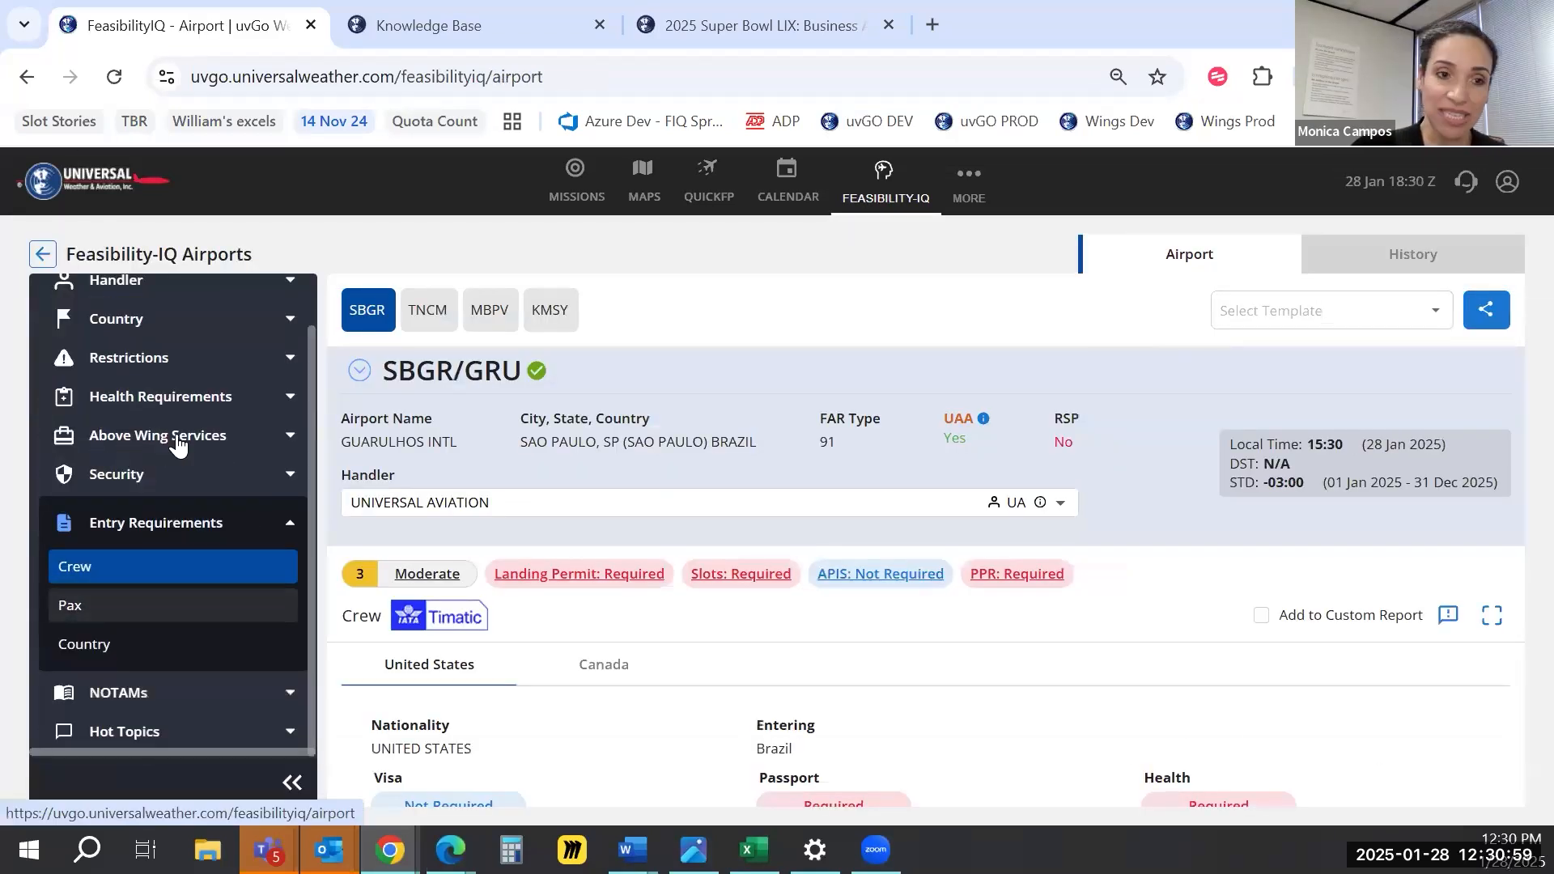
click(154, 474)
scroll(567, 704, down, 2)
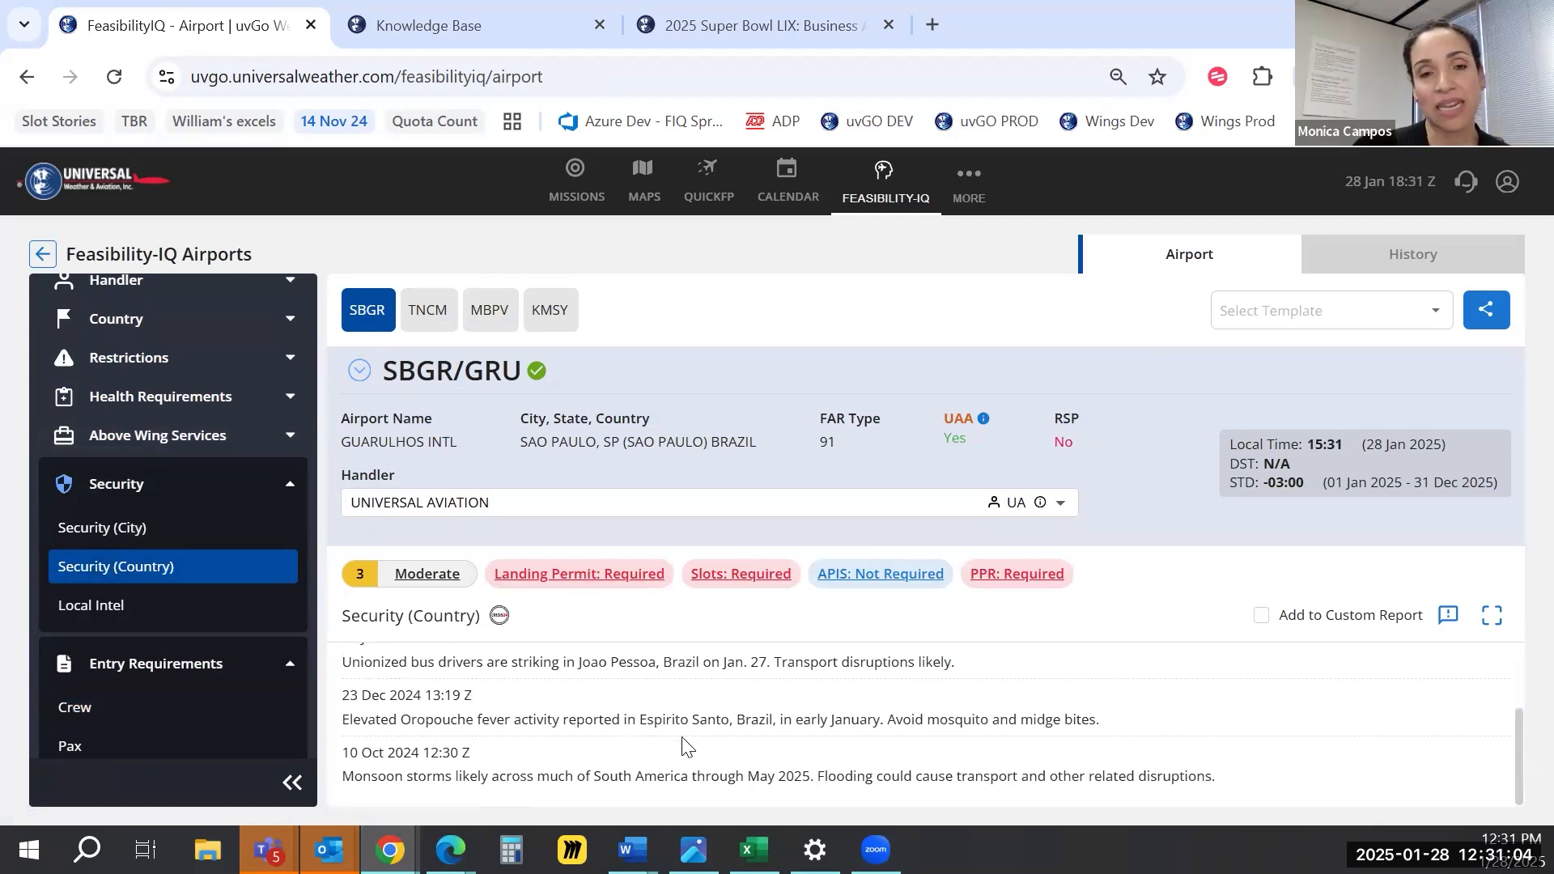
scroll(682, 745, up, 2)
scroll(682, 745, down, 2)
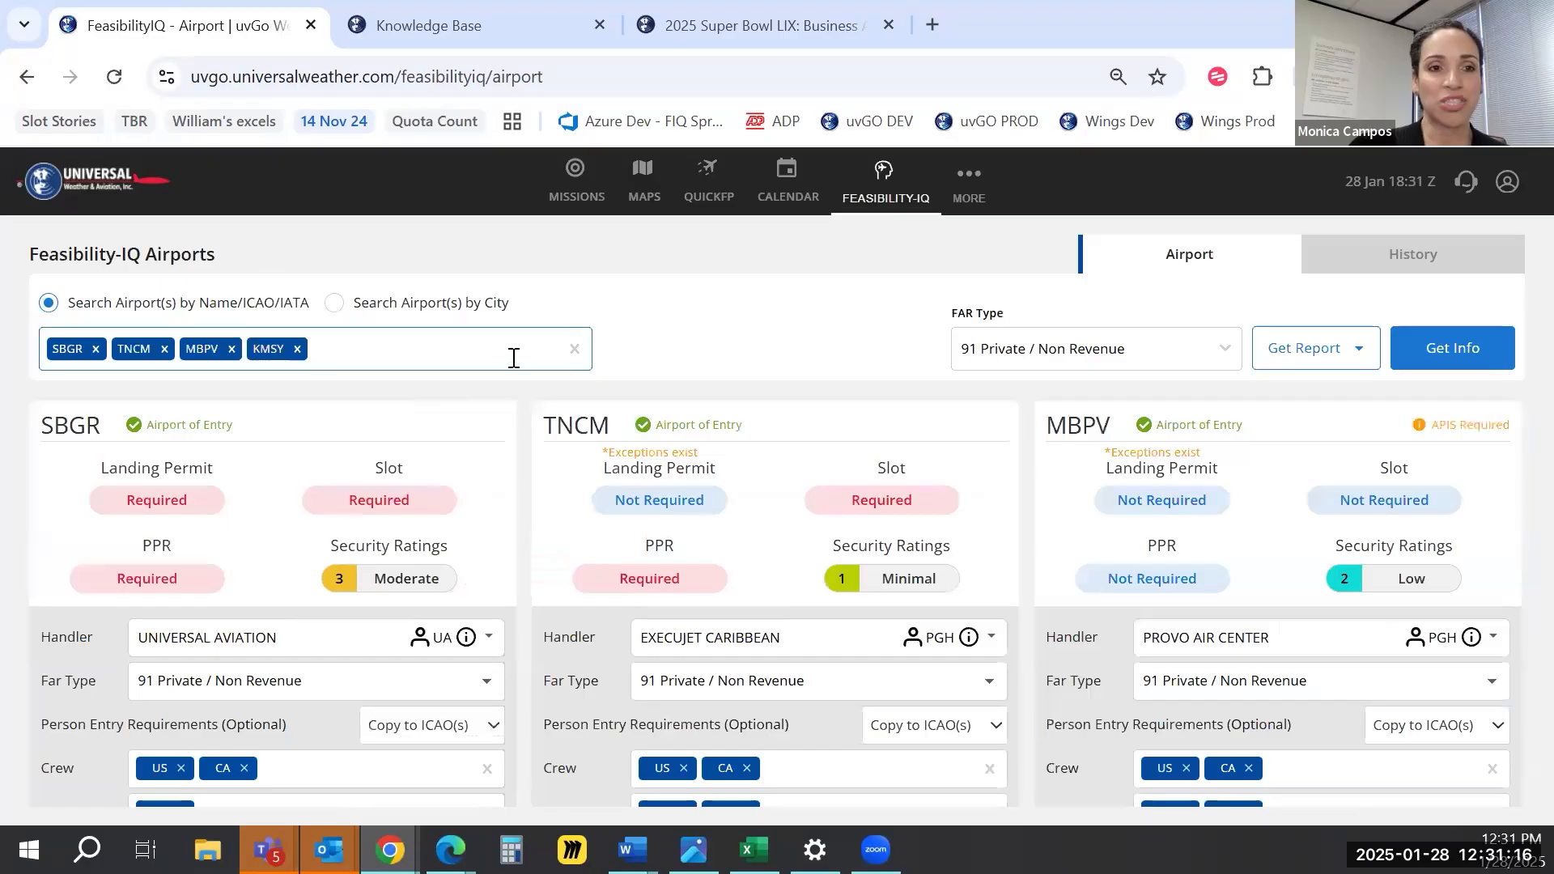
Clear the four airports from the Feasibility-IQ airport search and enter MYEH instead
click(574, 349)
text(MYECH)
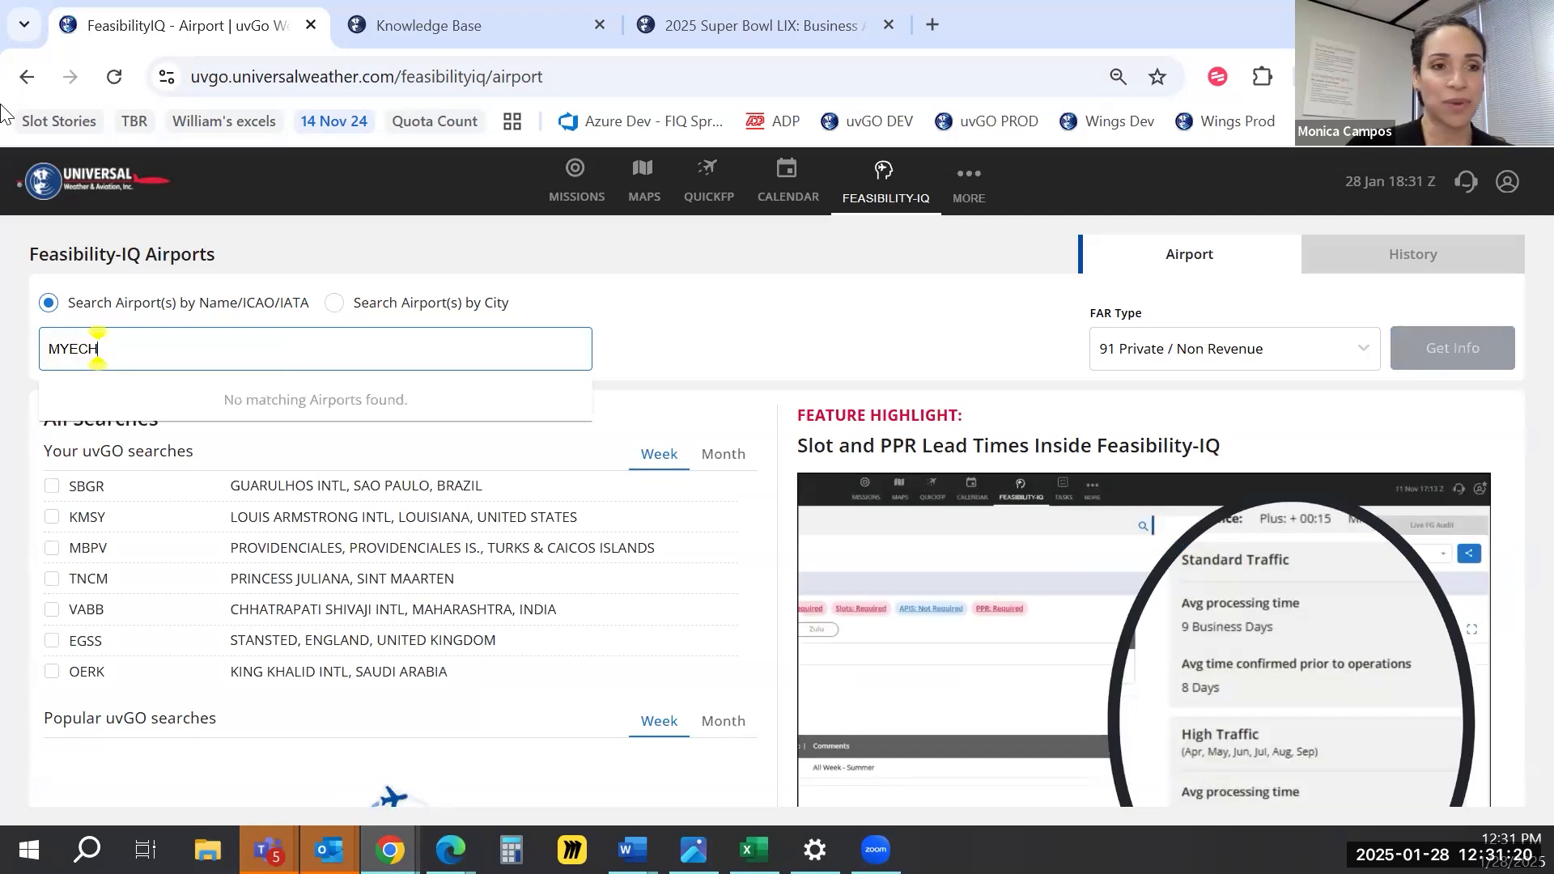
key(BackSpace)
key(BackSpace)
text(H)
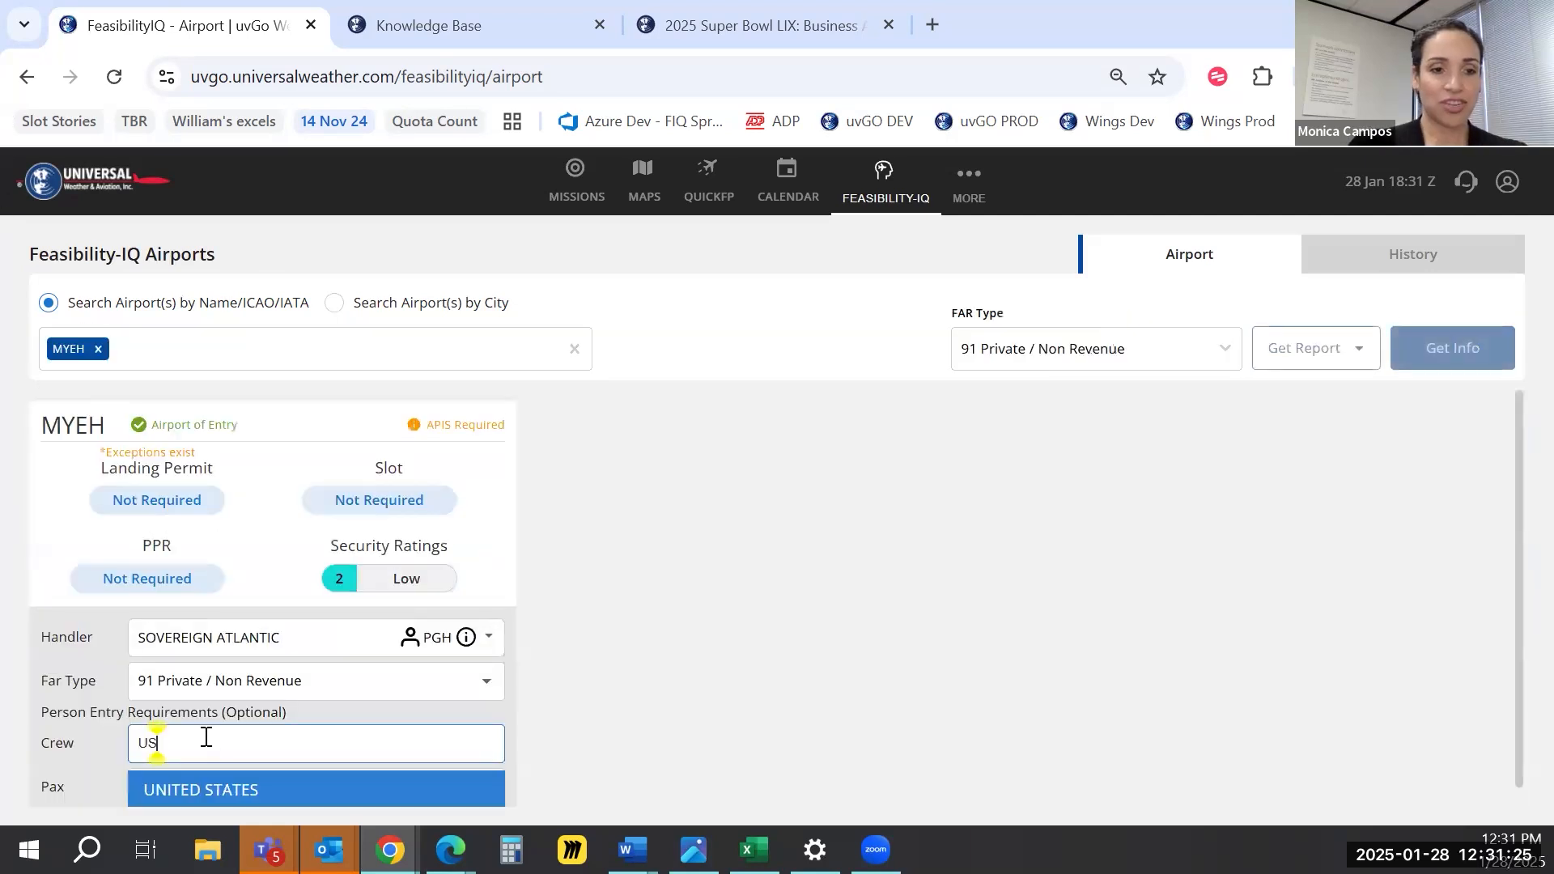
Set the crew and passenger nationalities for MYEH to United States and retrieve the airport information
key(Return)
click(241, 782)
text(US)
key(Return)
click(1448, 354)
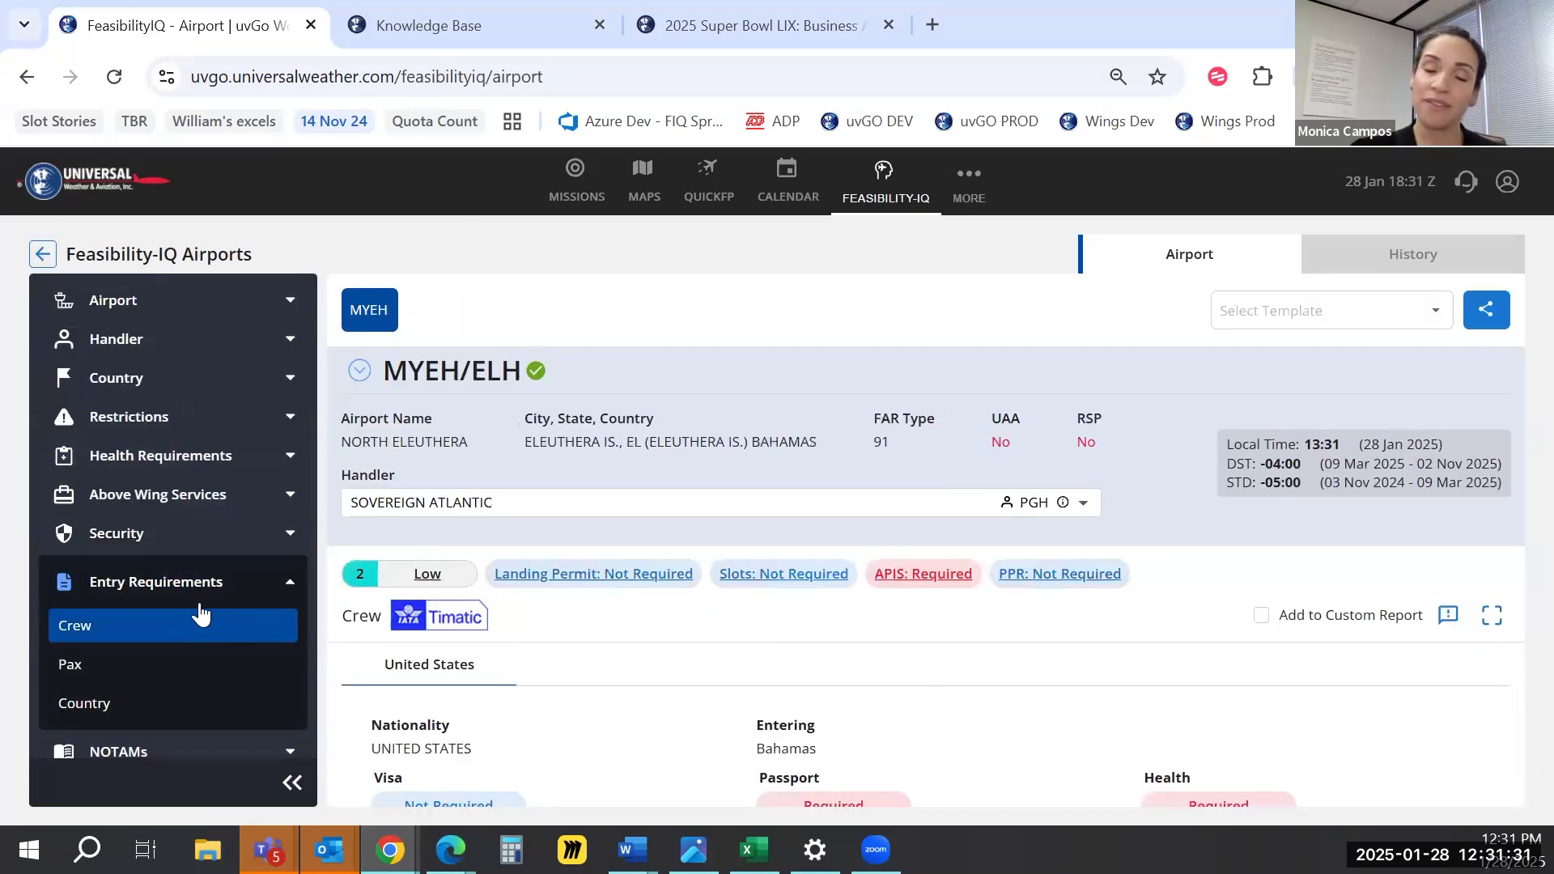
Open MYEH's airport-level Miscellaneous information and collapse the airport summary
click(142, 292)
click(86, 636)
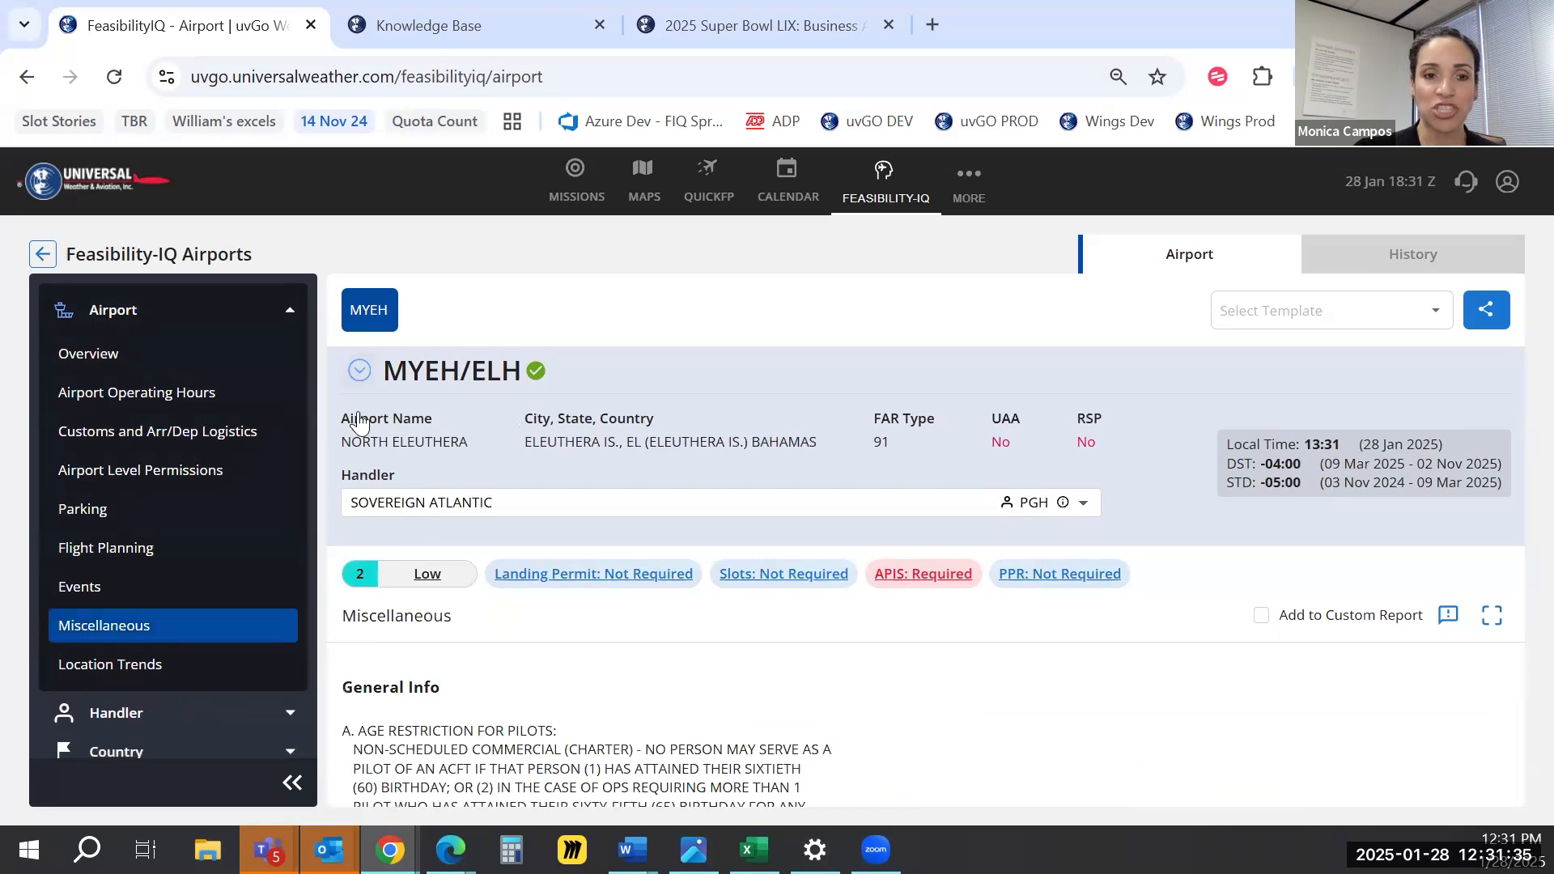
click(360, 370)
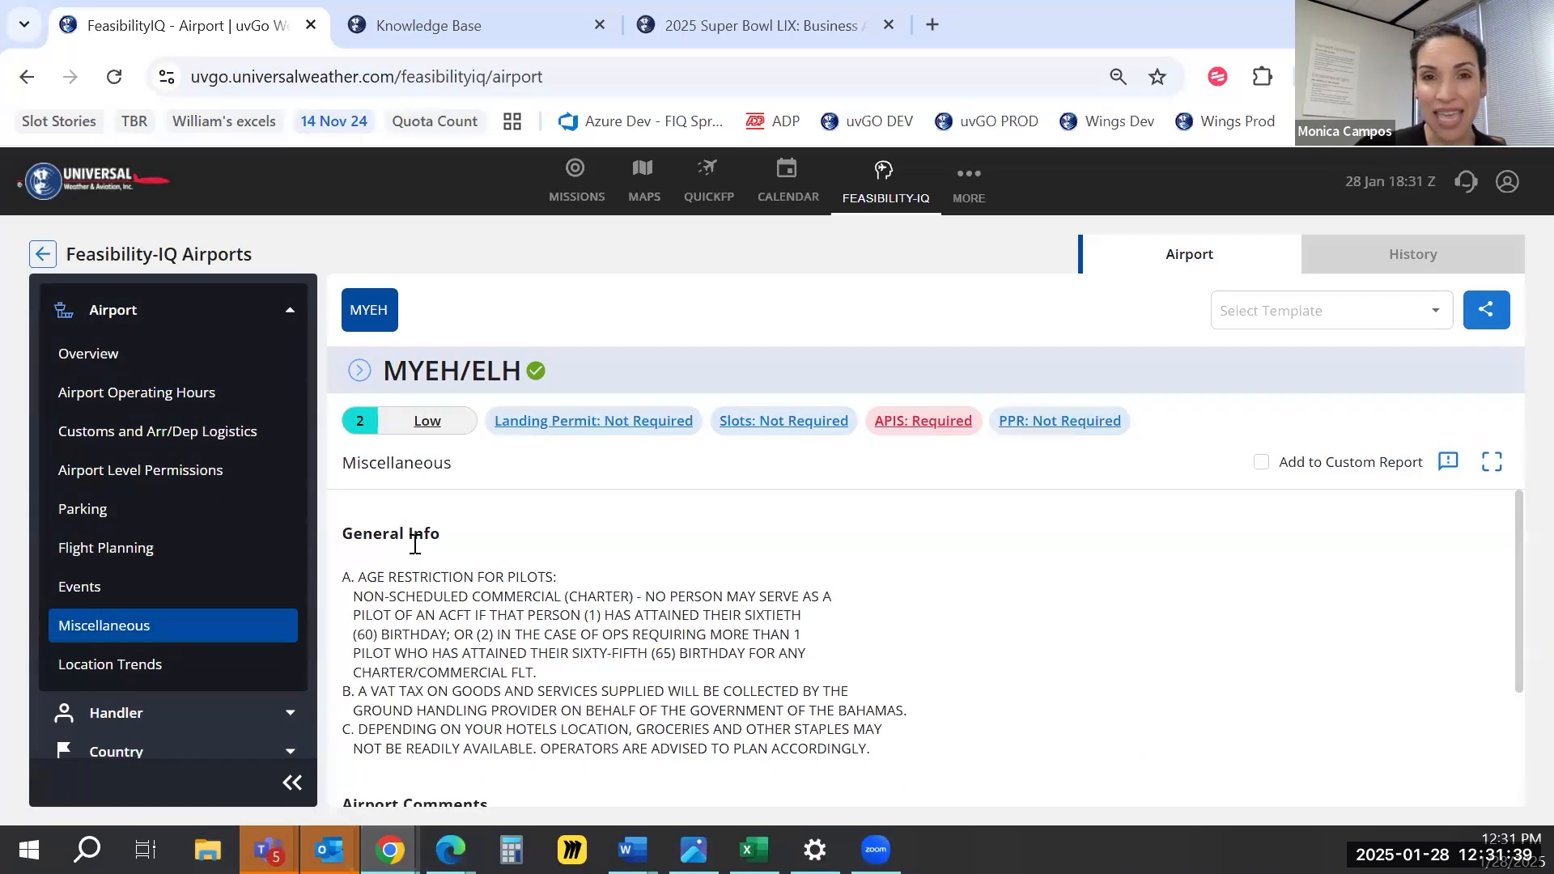
Open the Miscellaneous information for MYEH's handler, Sovereign Atlantic
scroll(166, 621, down, 2)
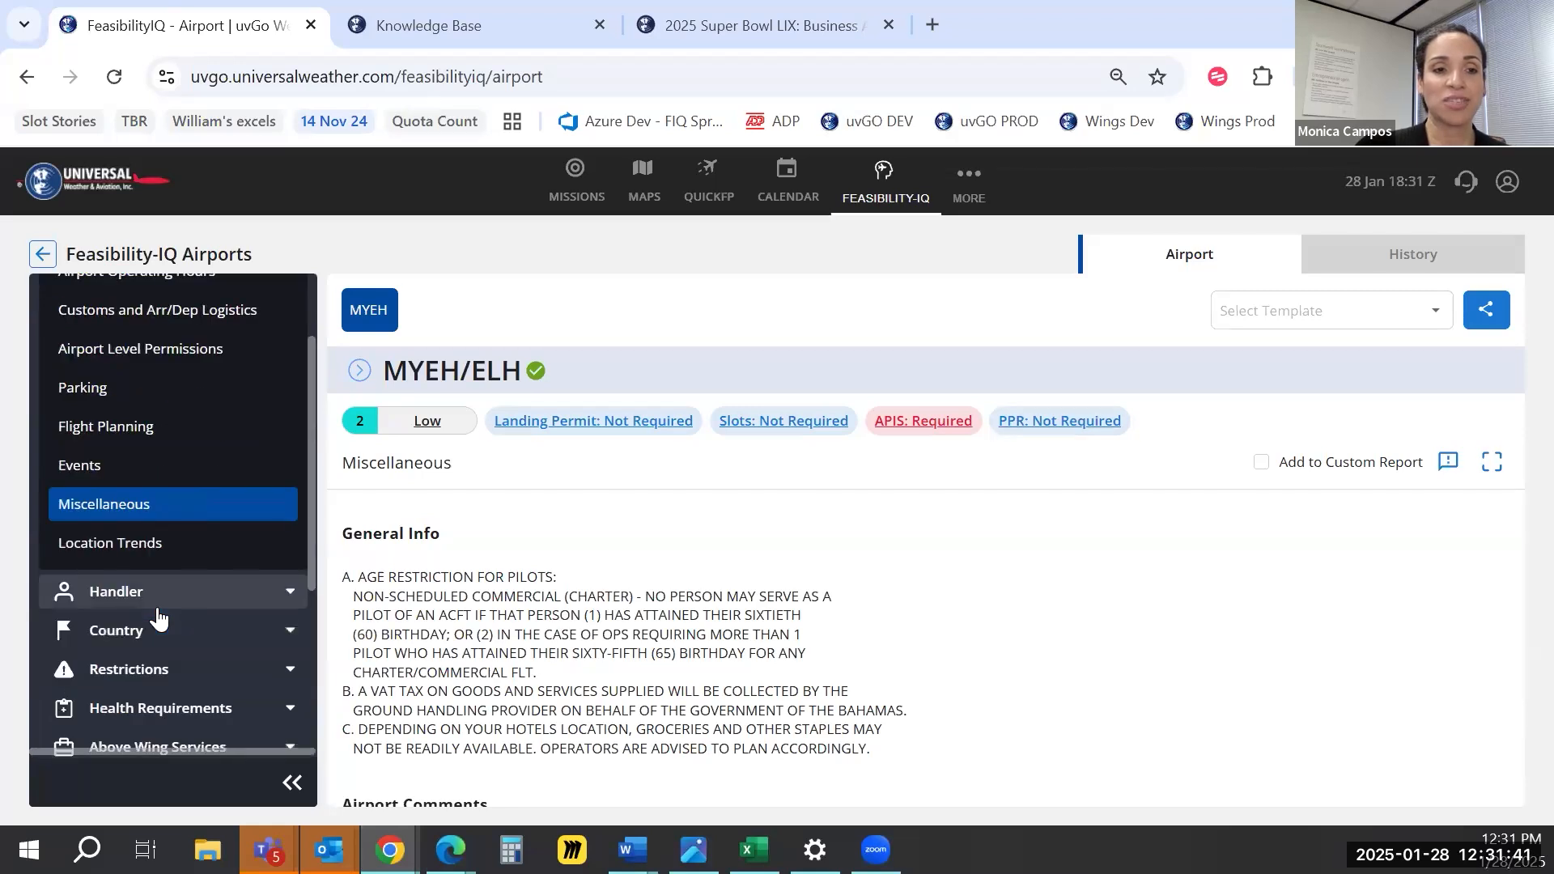
click(159, 609)
scroll(233, 637, down, 4)
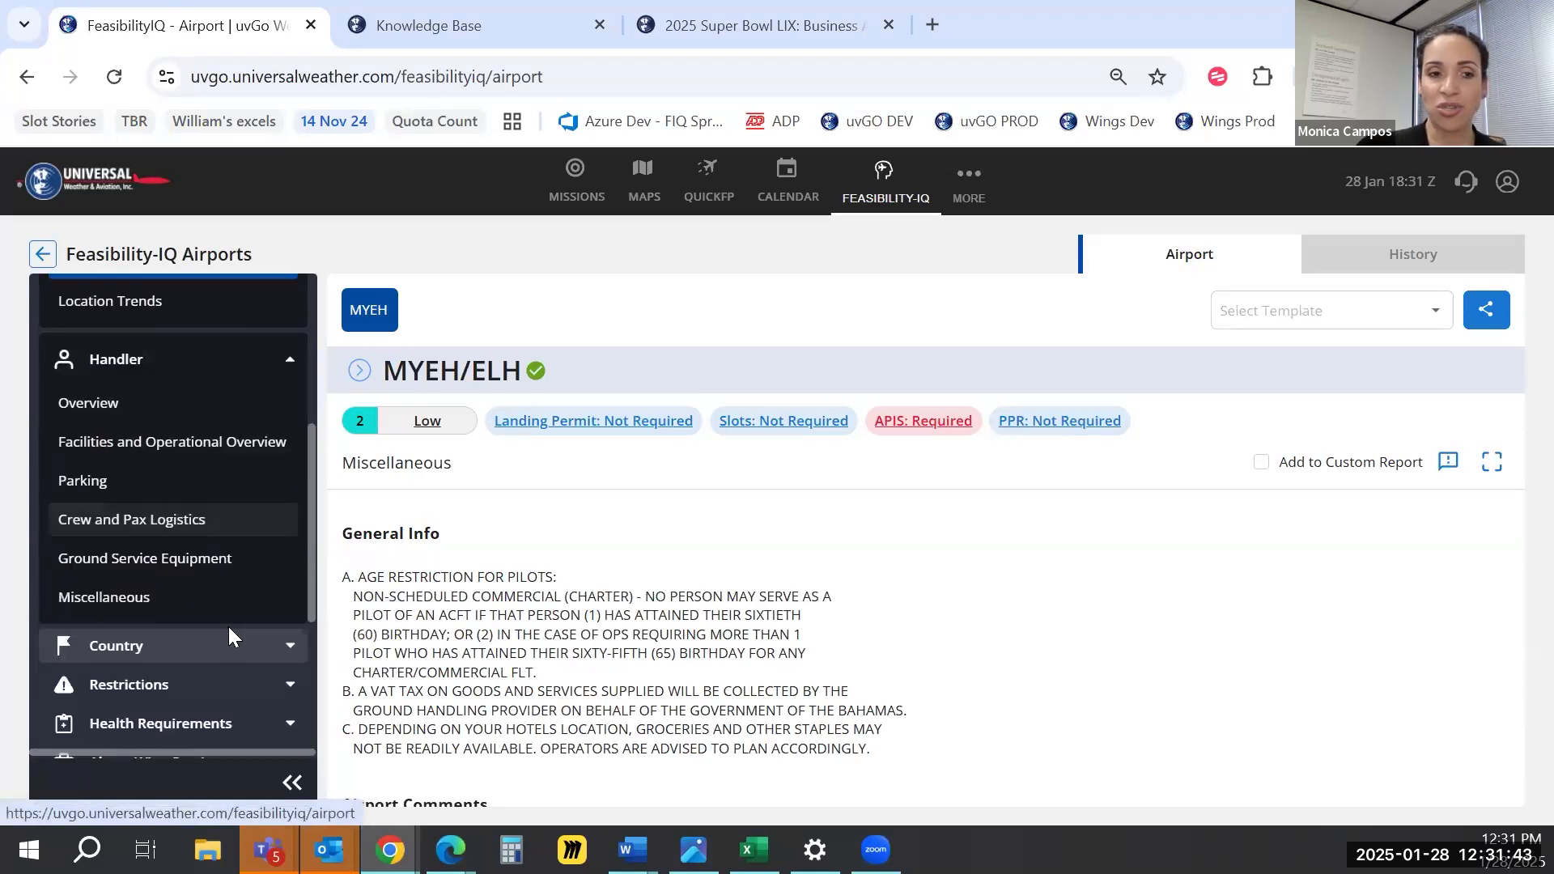
click(251, 605)
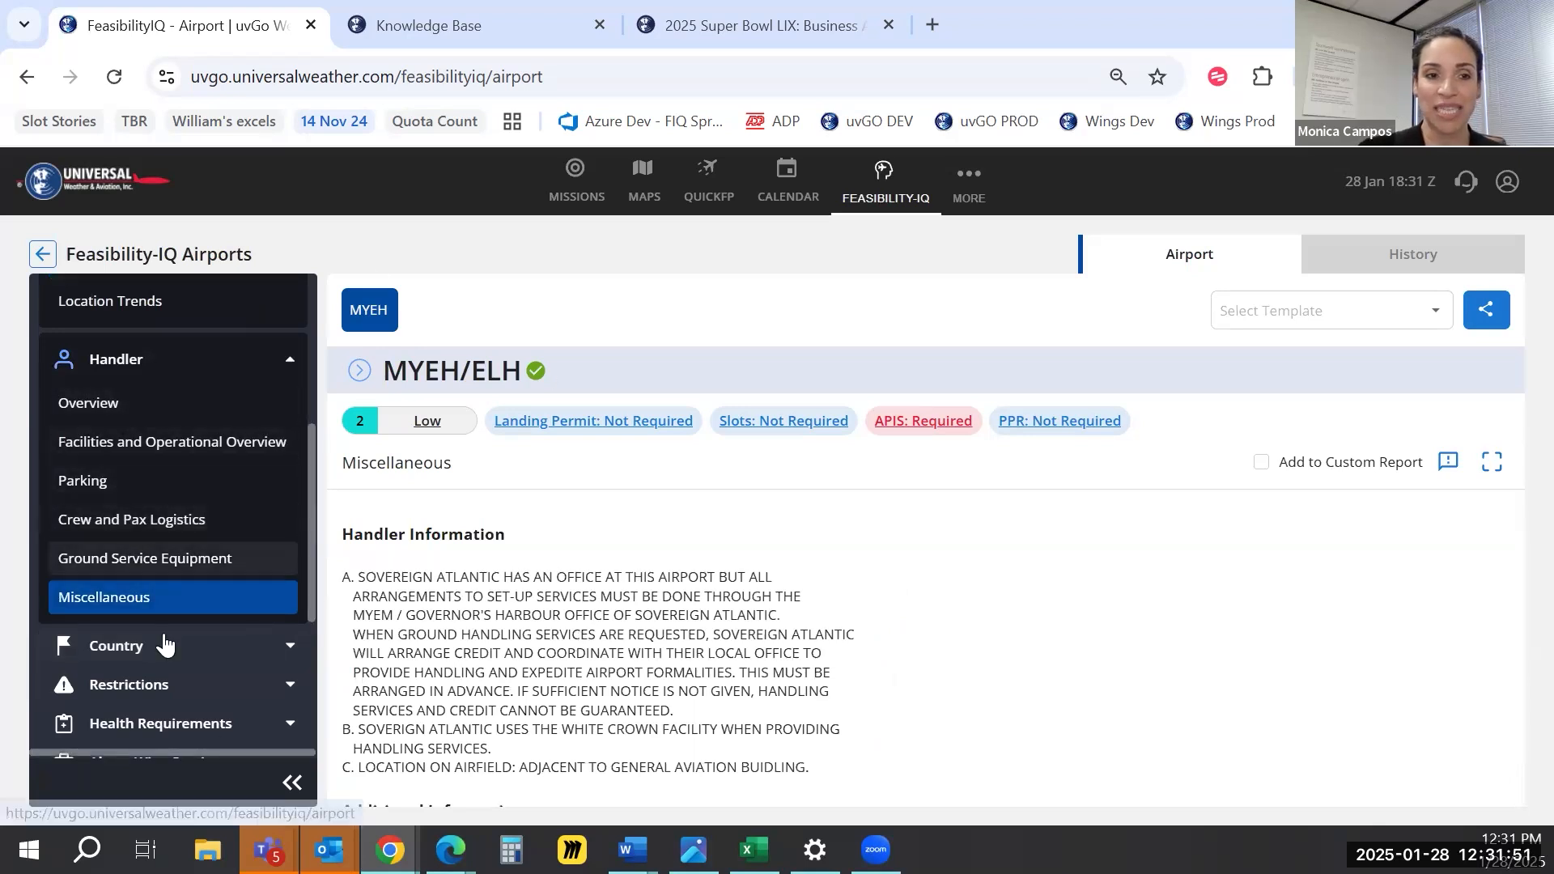
Expand MYEH's Country section and look over its available topics alongside those for the handler
scroll(165, 645, down, 2)
click(162, 522)
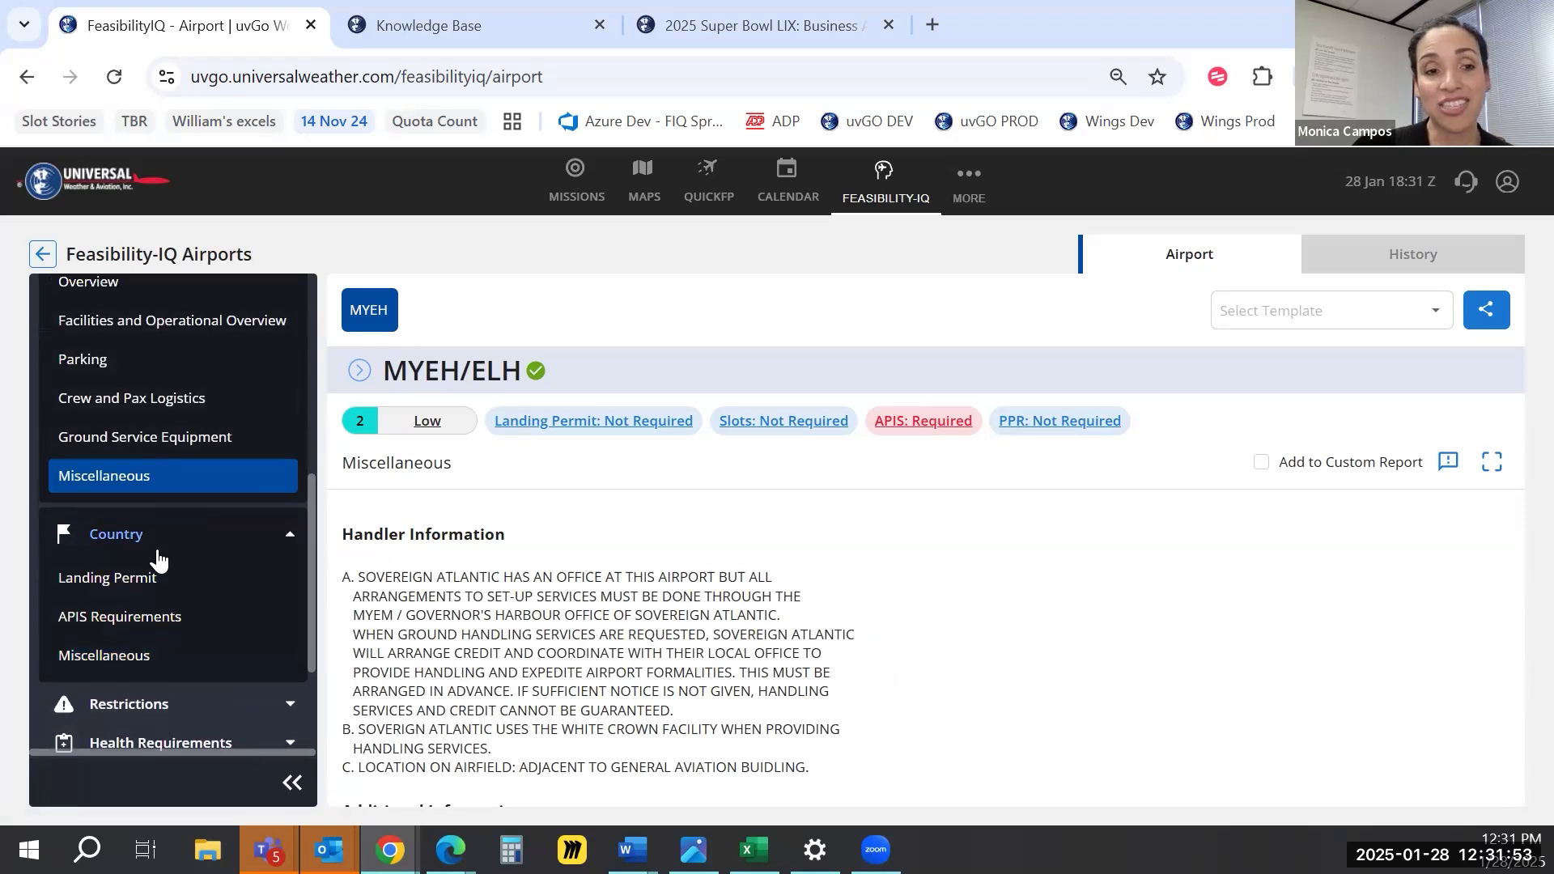
scroll(158, 559, down, 2)
scroll(160, 551, up, 4)
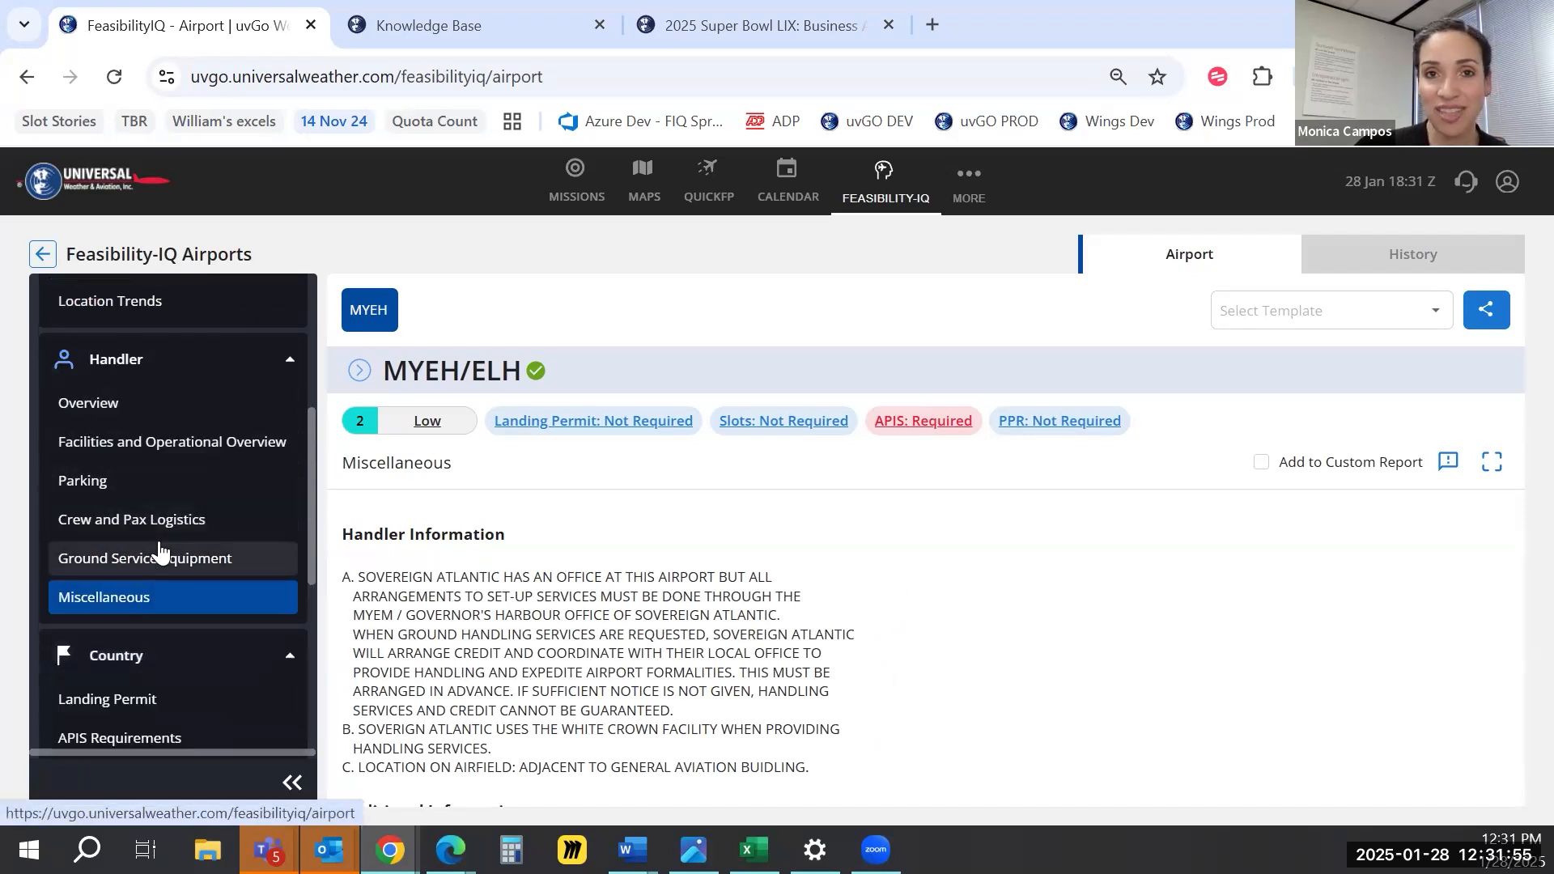